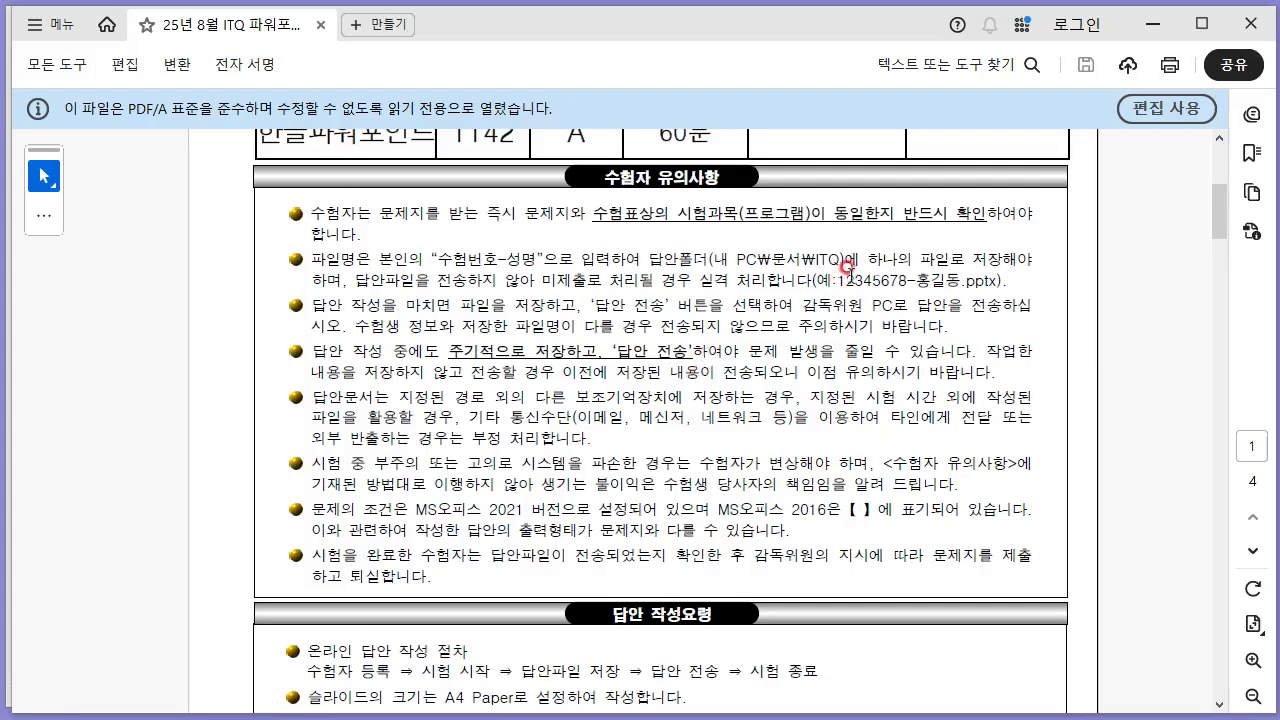
- Check the example file name in the 수험자 유의사항 section of the exam PDF and switch to PowerPoint
{"action": "left_click_drag", "start_coordinate": [841, 280], "coordinate": [940, 295]}
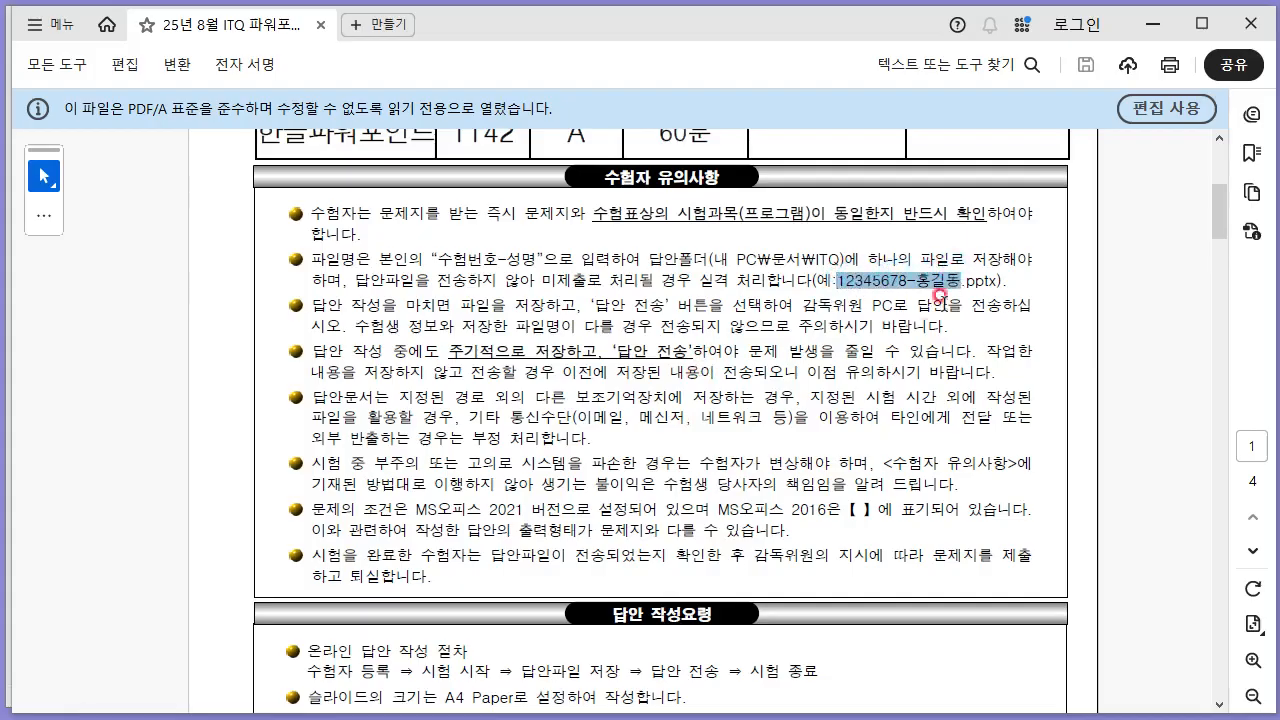
{"action": "left_click", "coordinate": [891, 287]}
{"action": "left_click", "coordinate": [590, 718]}
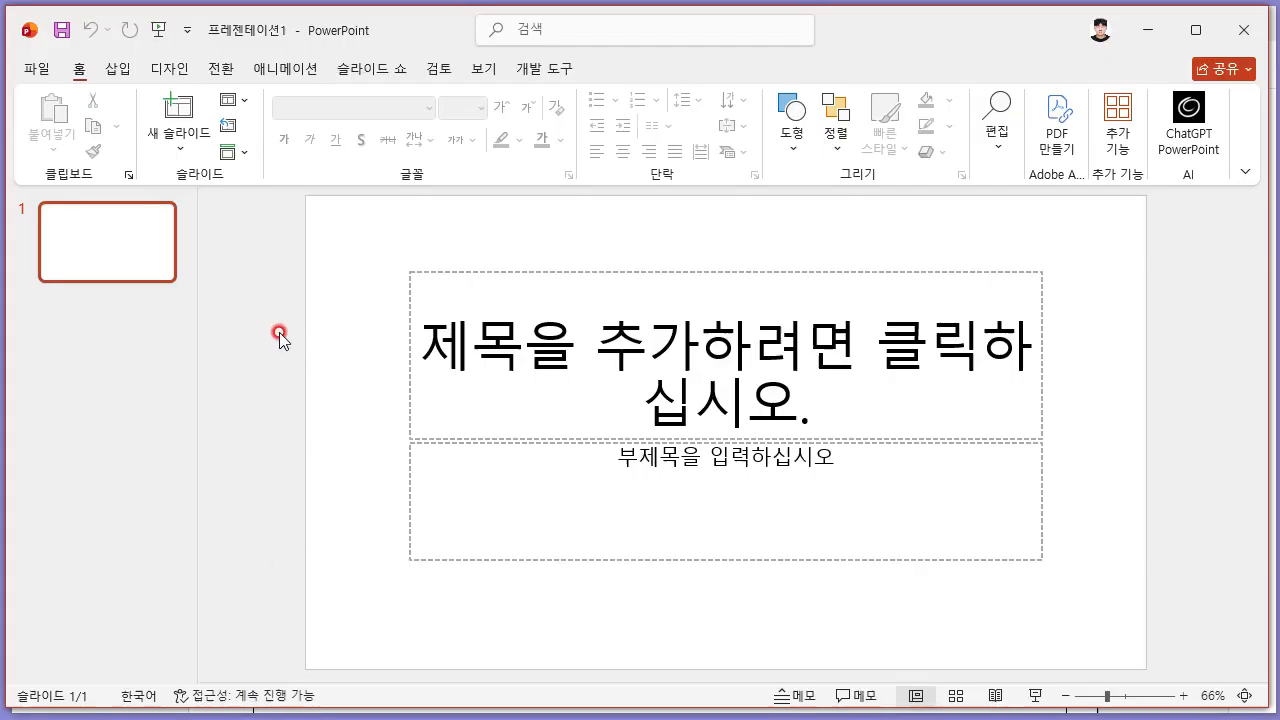
- Save the presentation in the ITQ folder under 문서, naming it with the examinee number and name, and dismiss the OneDrive backup notice
{"action": "key", "text": "ctrl+s"}
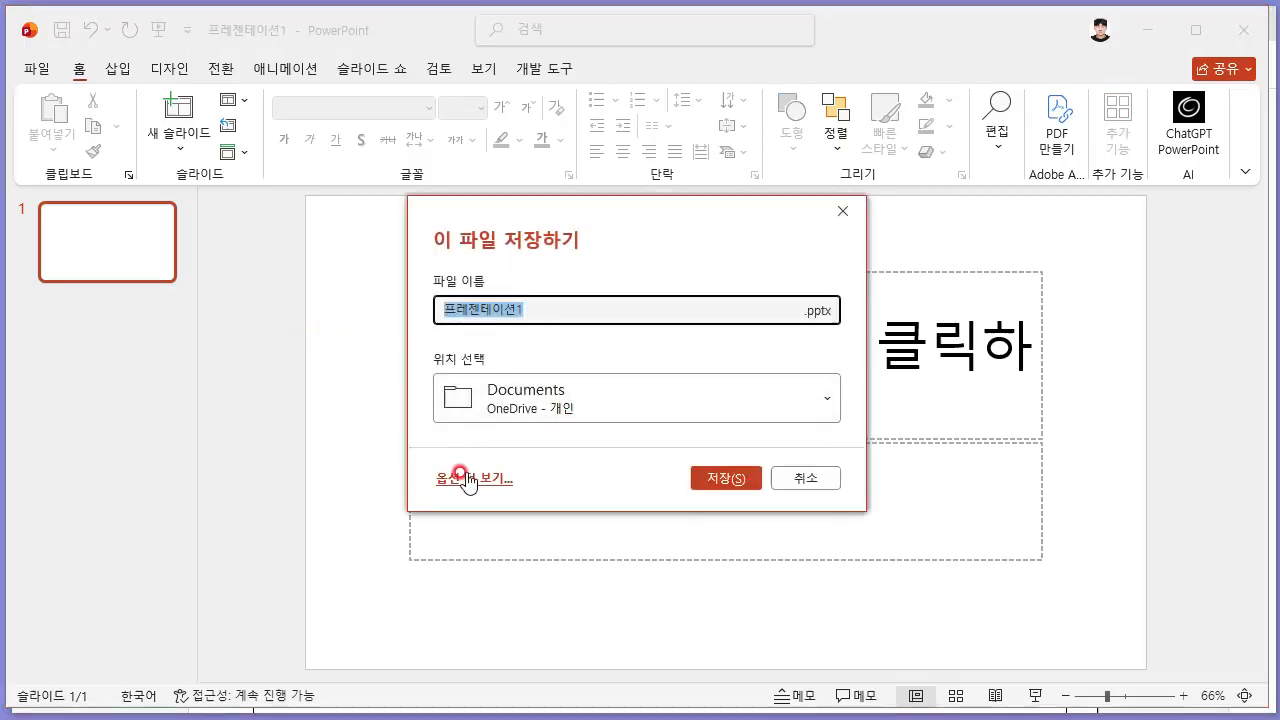
{"action": "left_click", "coordinate": [466, 476]}
{"action": "left_click", "coordinate": [289, 540]}
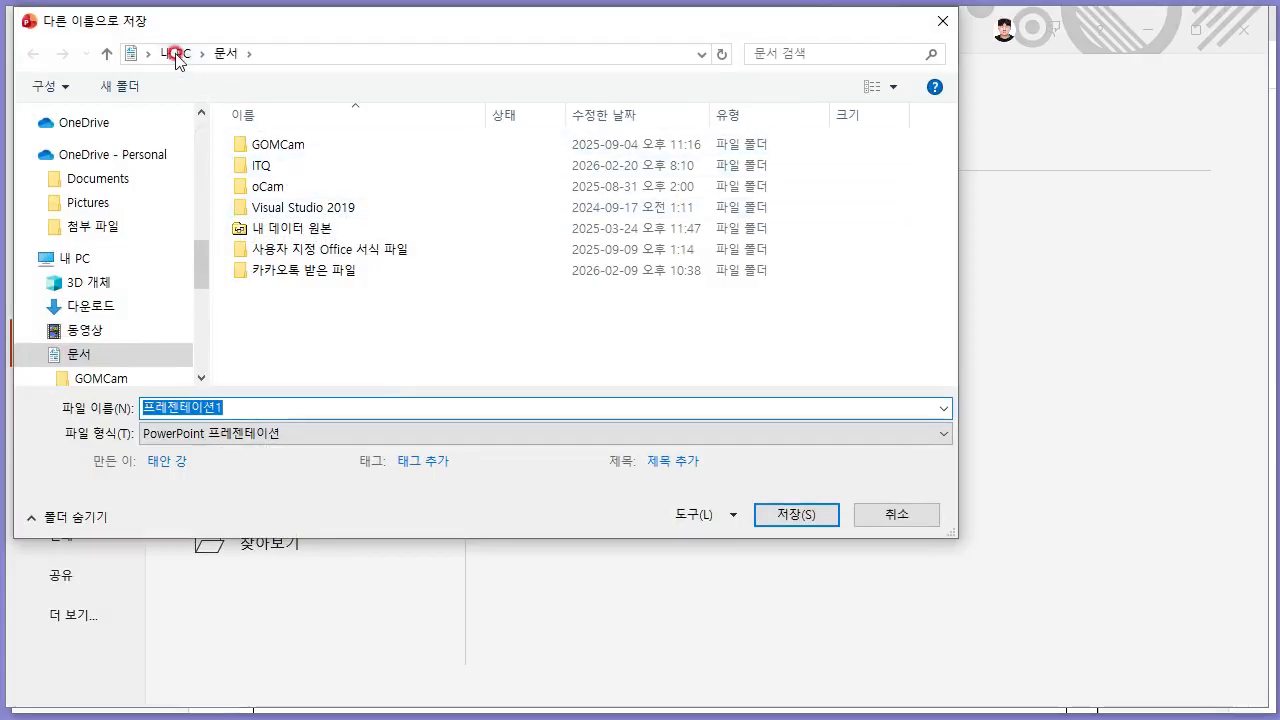
{"action": "double_click", "coordinate": [275, 165]}
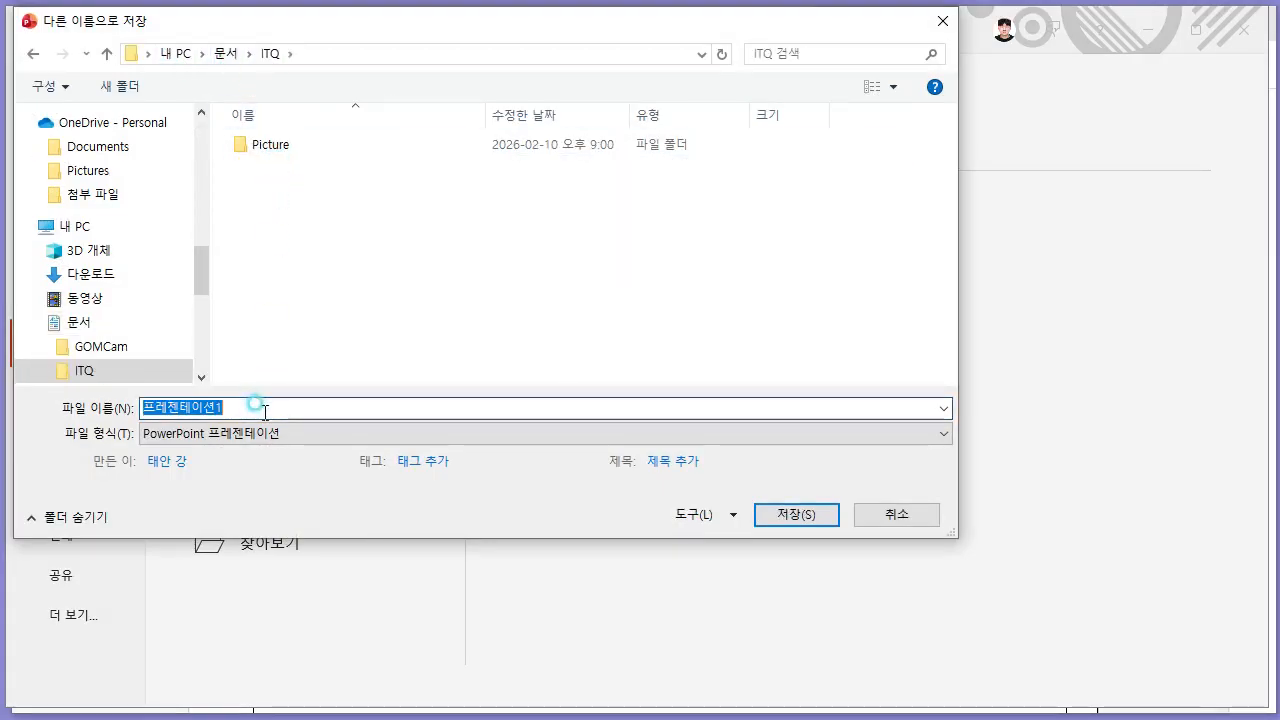
{"action": "type", "text": "12345678-홍길동"}
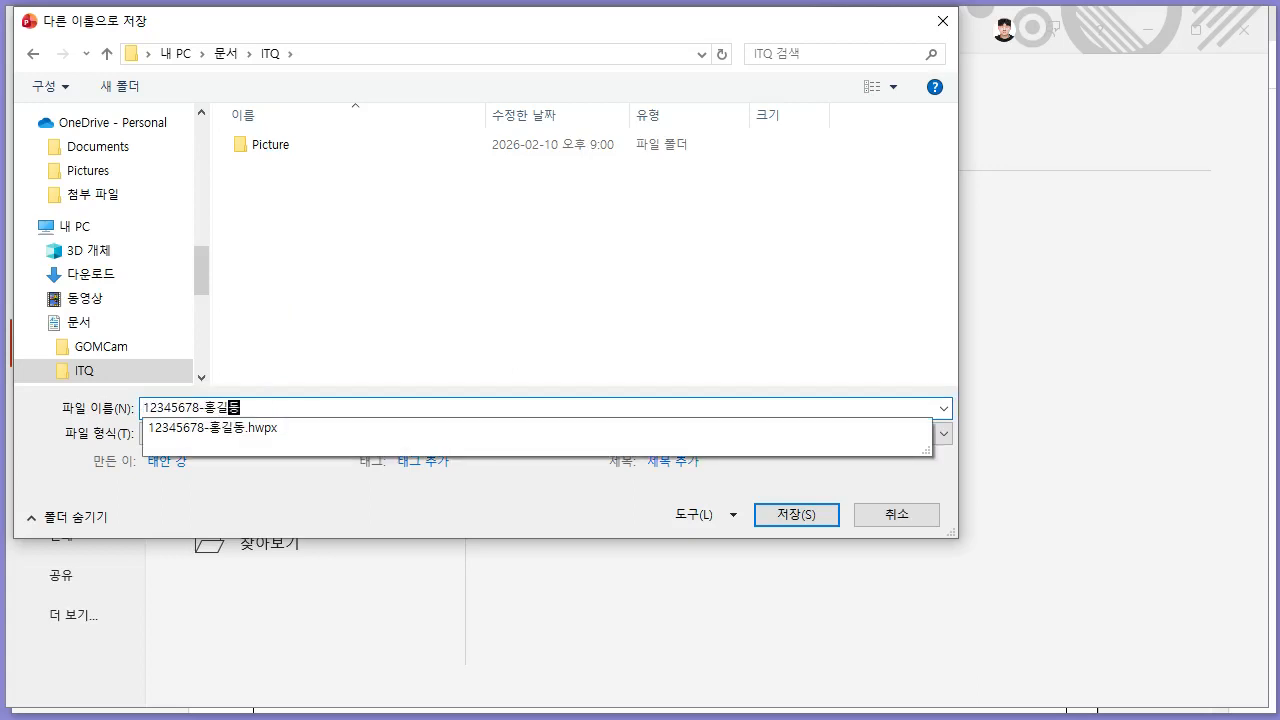
{"action": "left_click", "coordinate": [281, 406]}
{"action": "left_click", "coordinate": [313, 371]}
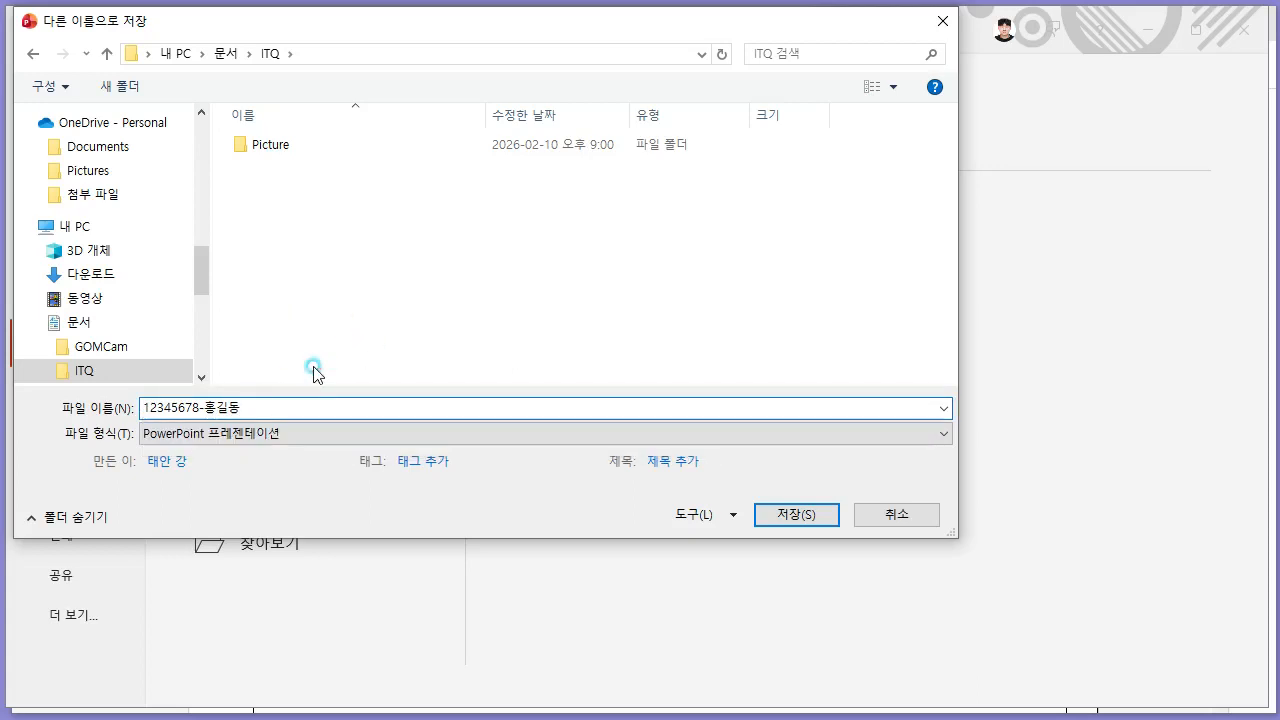
{"action": "left_click", "coordinate": [805, 517]}
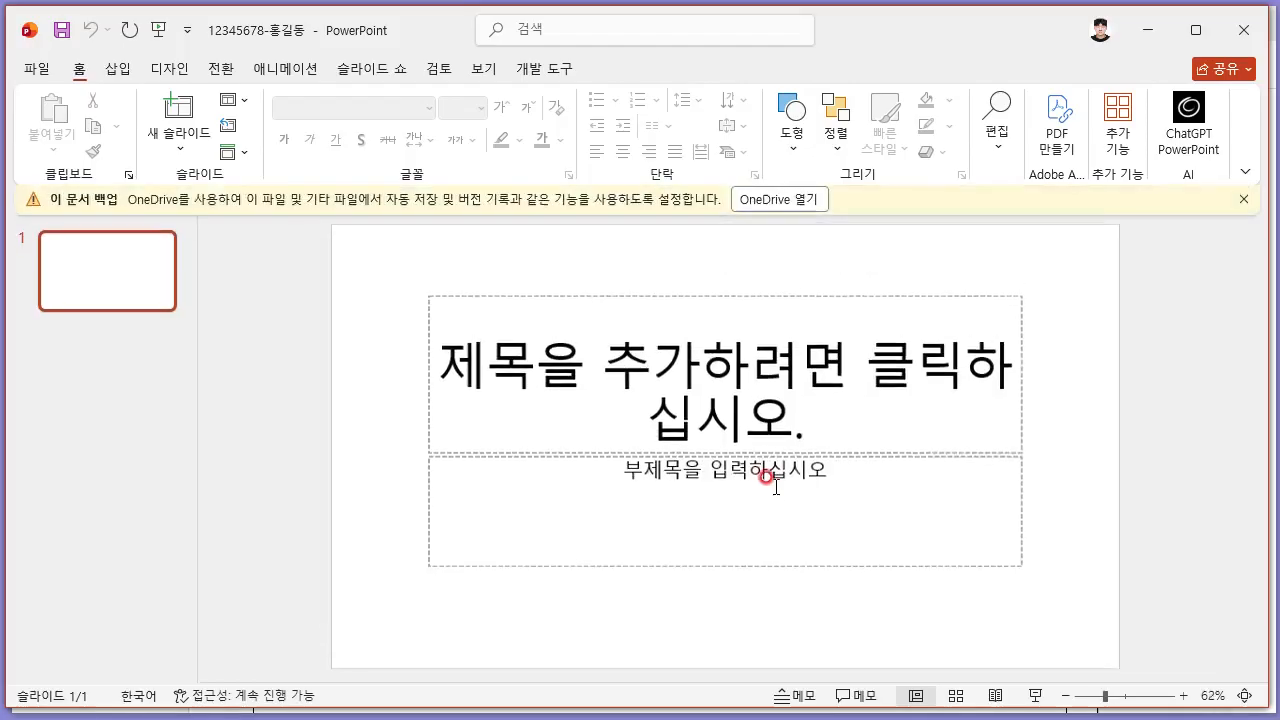
{"action": "left_click", "coordinate": [1243, 199]}
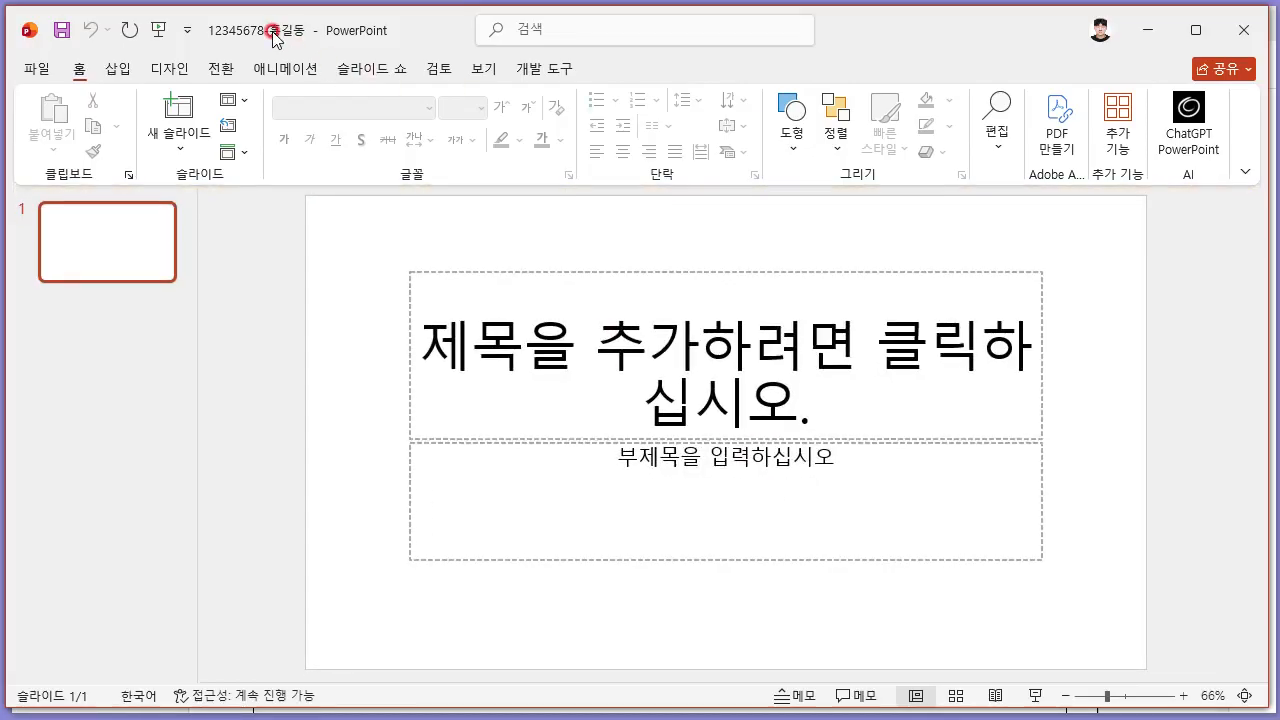
- Switch to the exam PDF and review the 답안 작성요령 rules and the slide size and order requirement under 전체구성
{"action": "key", "text": "alt+Tab"}
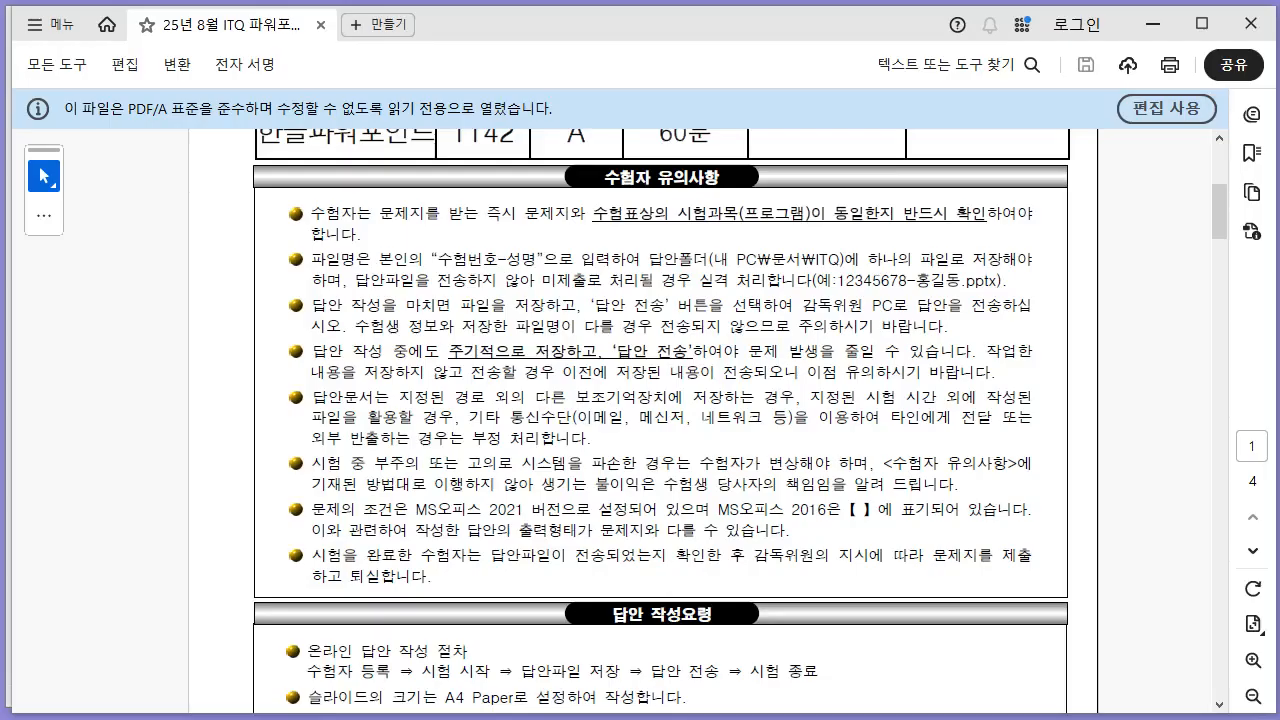
{"action": "scroll", "coordinate": [740, 395], "scroll_direction": "down", "scroll_amount": 6}
{"action": "scroll", "coordinate": [740, 392], "scroll_direction": "down", "scroll_amount": 3}
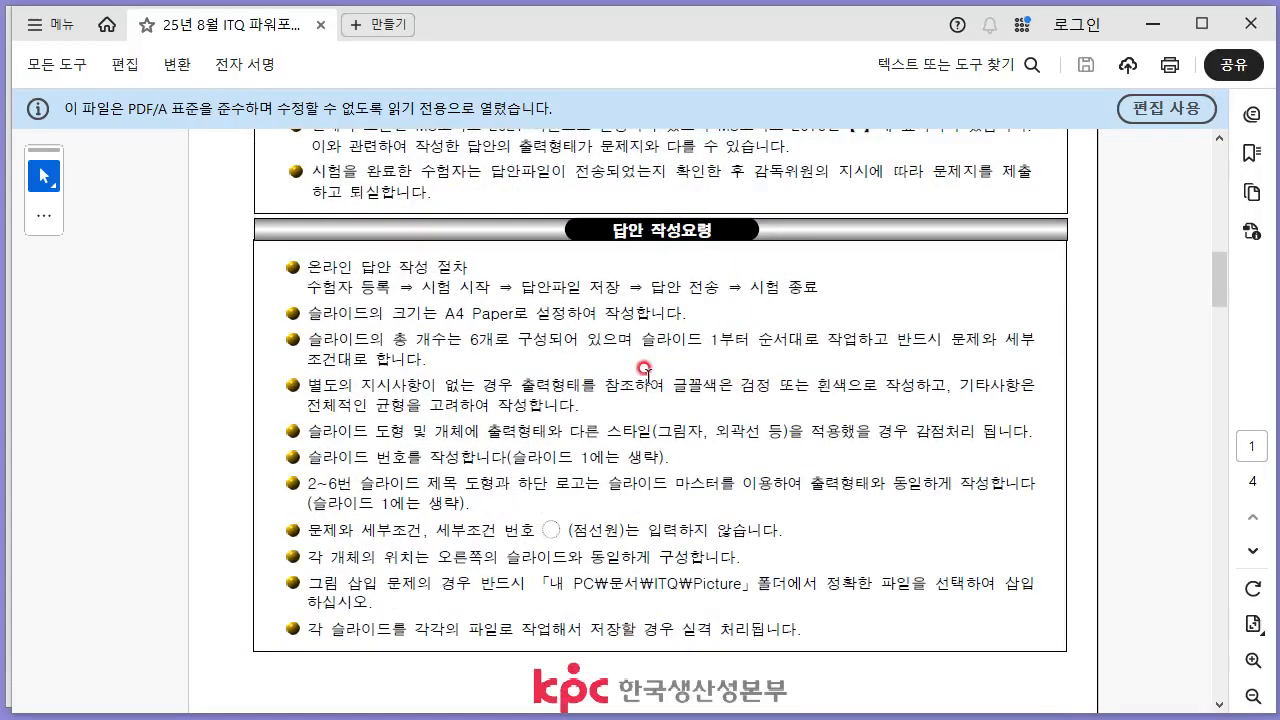
{"action": "scroll", "coordinate": [634, 370], "scroll_direction": "down", "scroll_amount": 1}
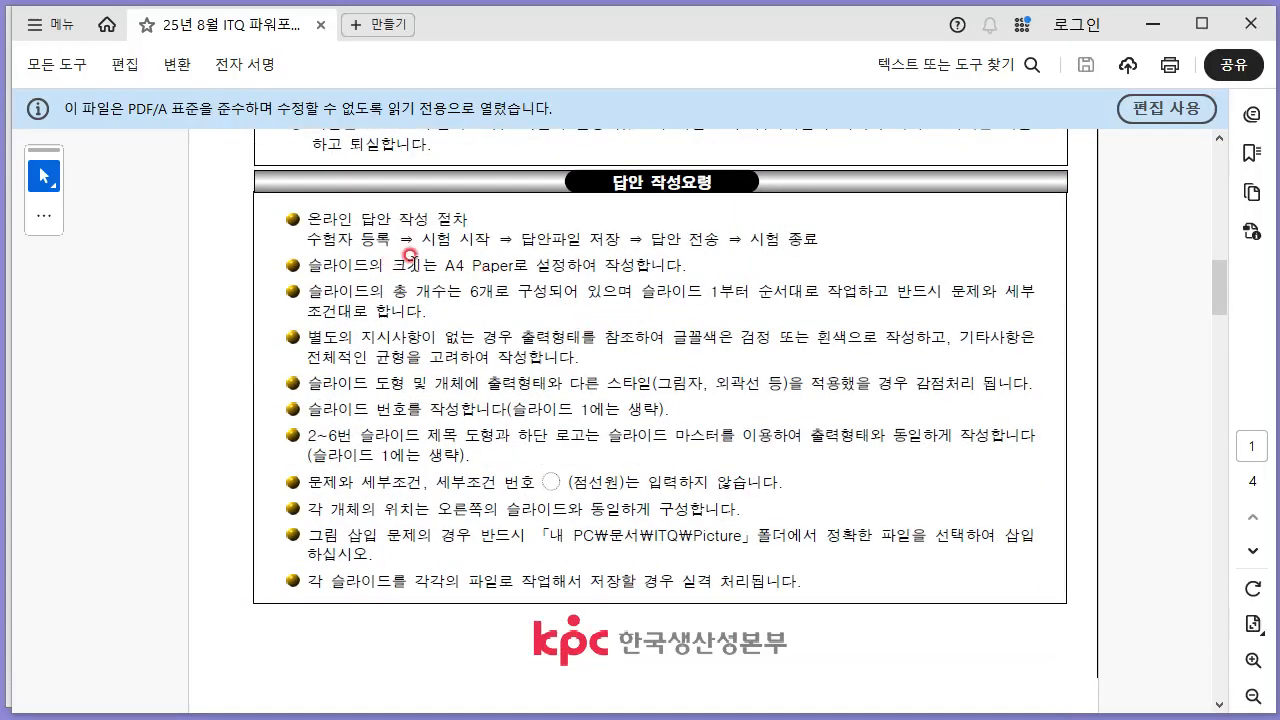
{"action": "left_click_drag", "start_coordinate": [446, 264], "coordinate": [524, 264]}
{"action": "left_click", "coordinate": [493, 267]}
{"action": "left_click_drag", "start_coordinate": [466, 287], "coordinate": [508, 290]}
{"action": "left_click_drag", "start_coordinate": [641, 291], "coordinate": [816, 291]}
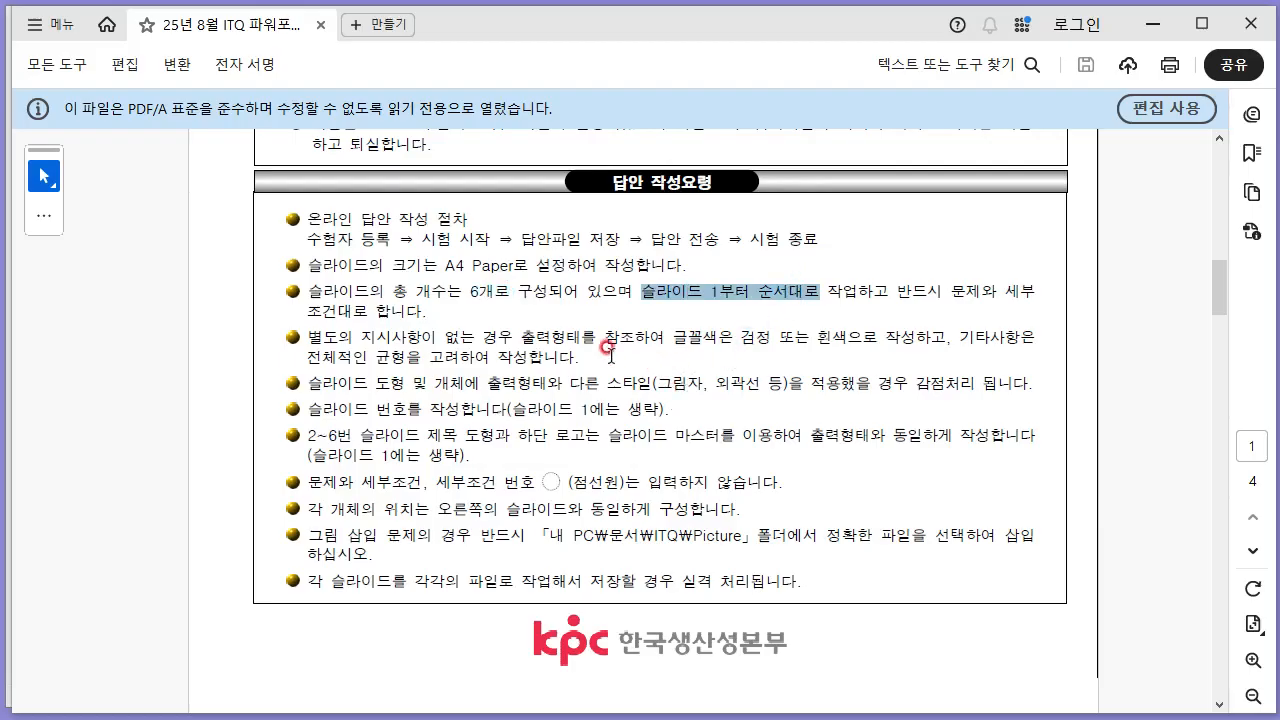
{"action": "left_click_drag", "start_coordinate": [606, 339], "coordinate": [636, 541]}
{"action": "left_click", "coordinate": [547, 417]}
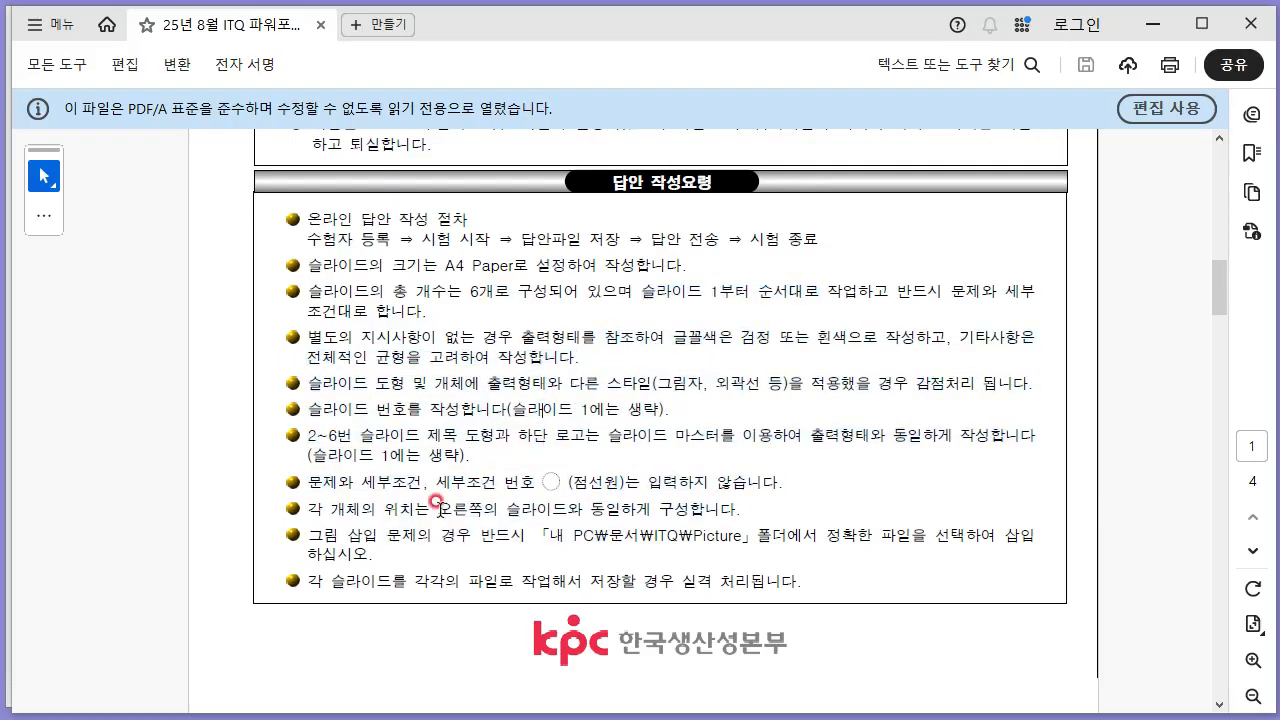
{"action": "scroll", "coordinate": [437, 500], "scroll_direction": "down", "scroll_amount": 5}
{"action": "scroll", "coordinate": [451, 480], "scroll_direction": "up", "scroll_amount": 1}
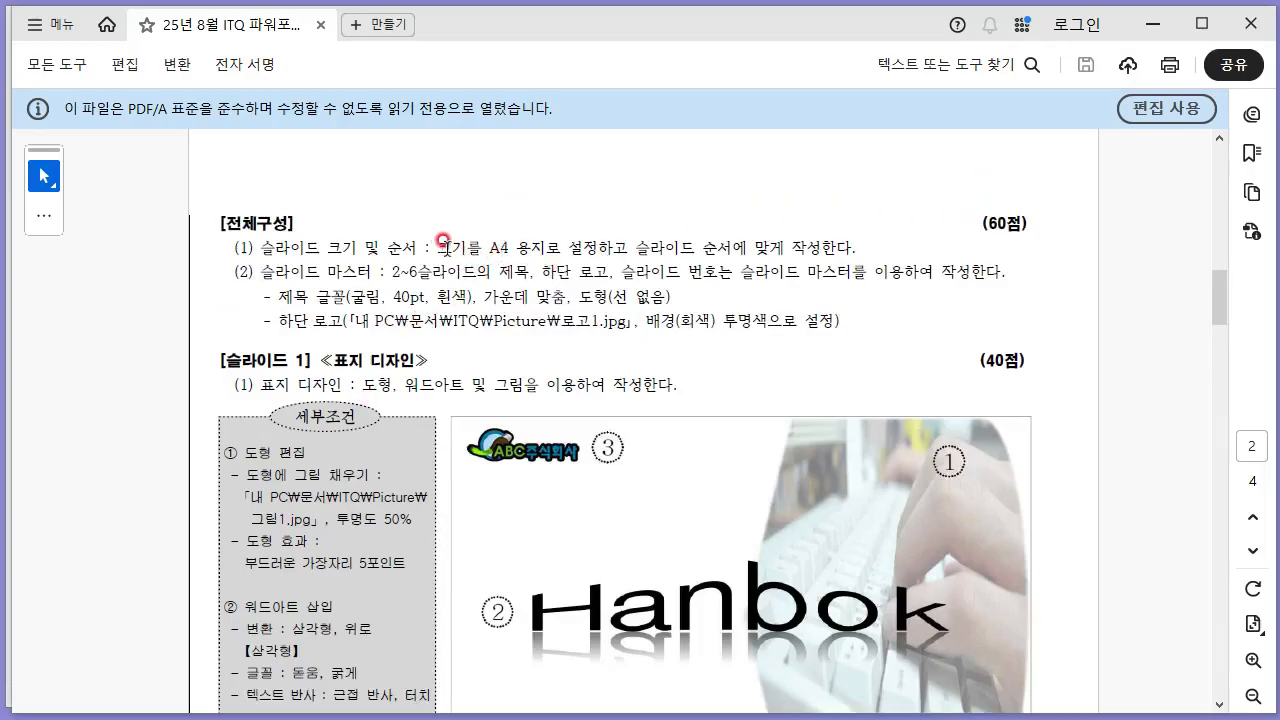
{"action": "left_click_drag", "start_coordinate": [438, 240], "coordinate": [786, 246]}
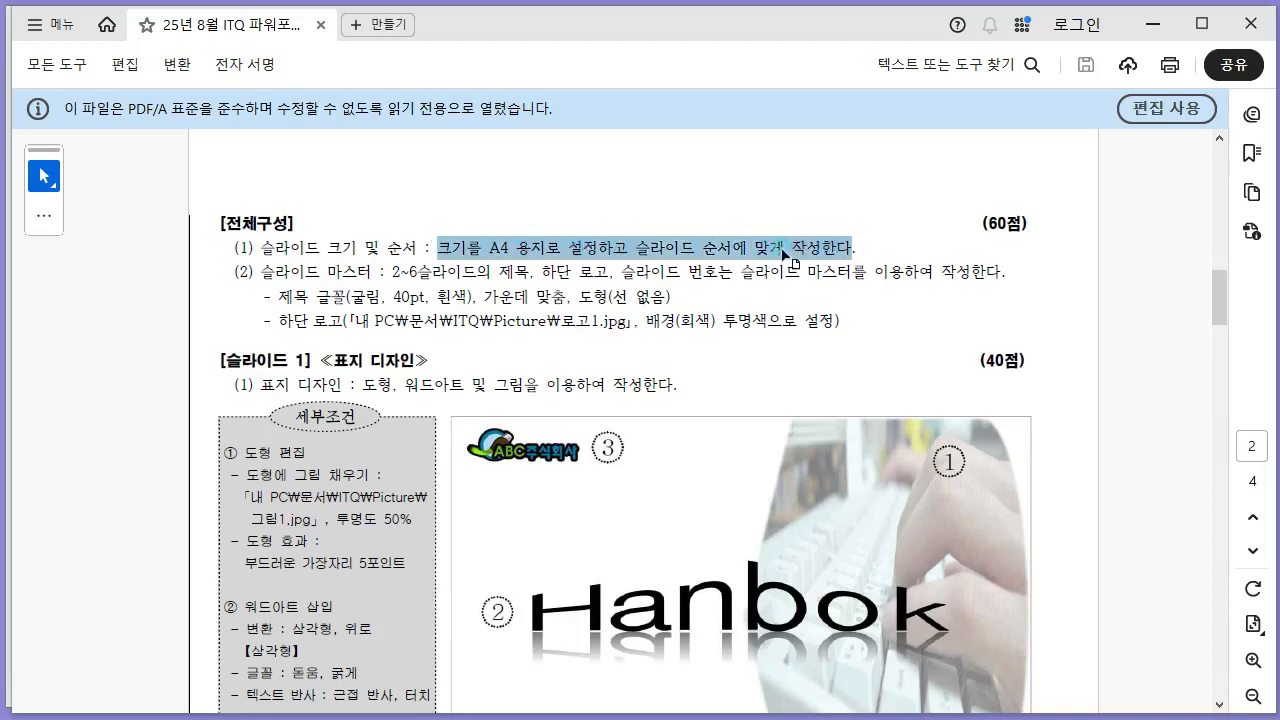
{"action": "left_click", "coordinate": [389, 210]}
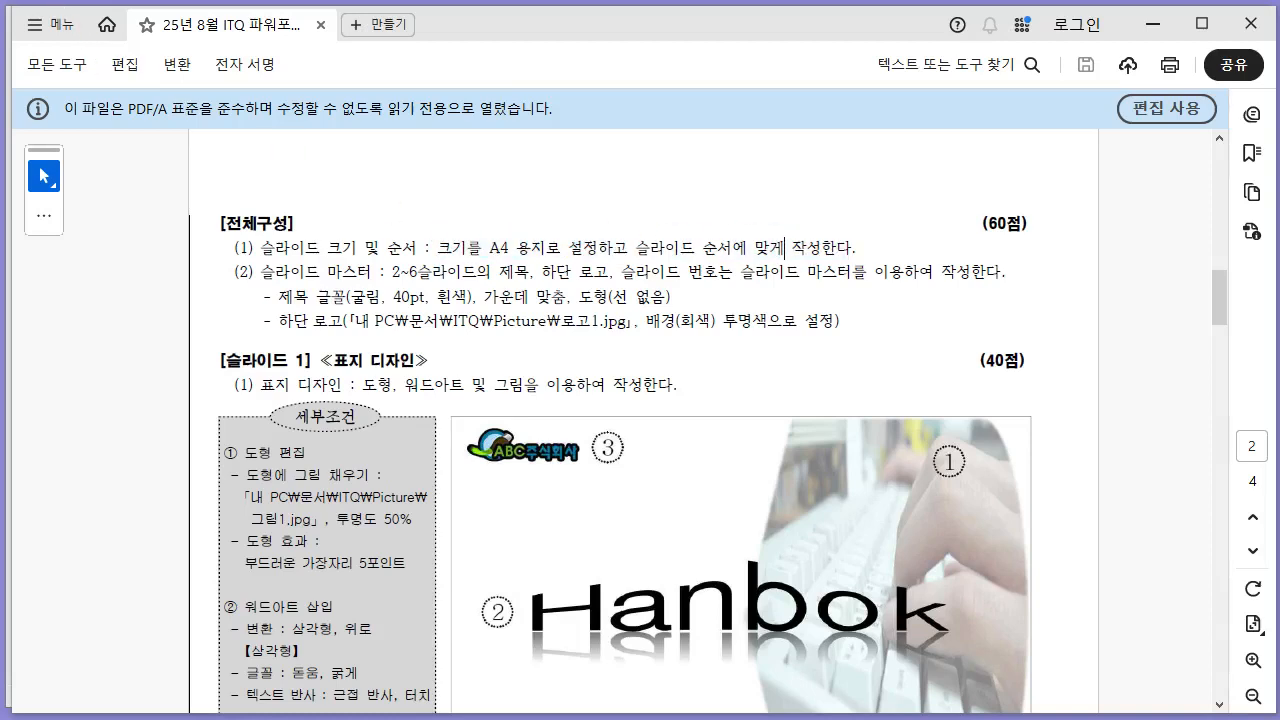
- Switch to PowerPoint and set the slide size to A4 용지(210x297mm), scaling the content with 맞춤 확인
{"action": "key", "text": "alt+Tab"}
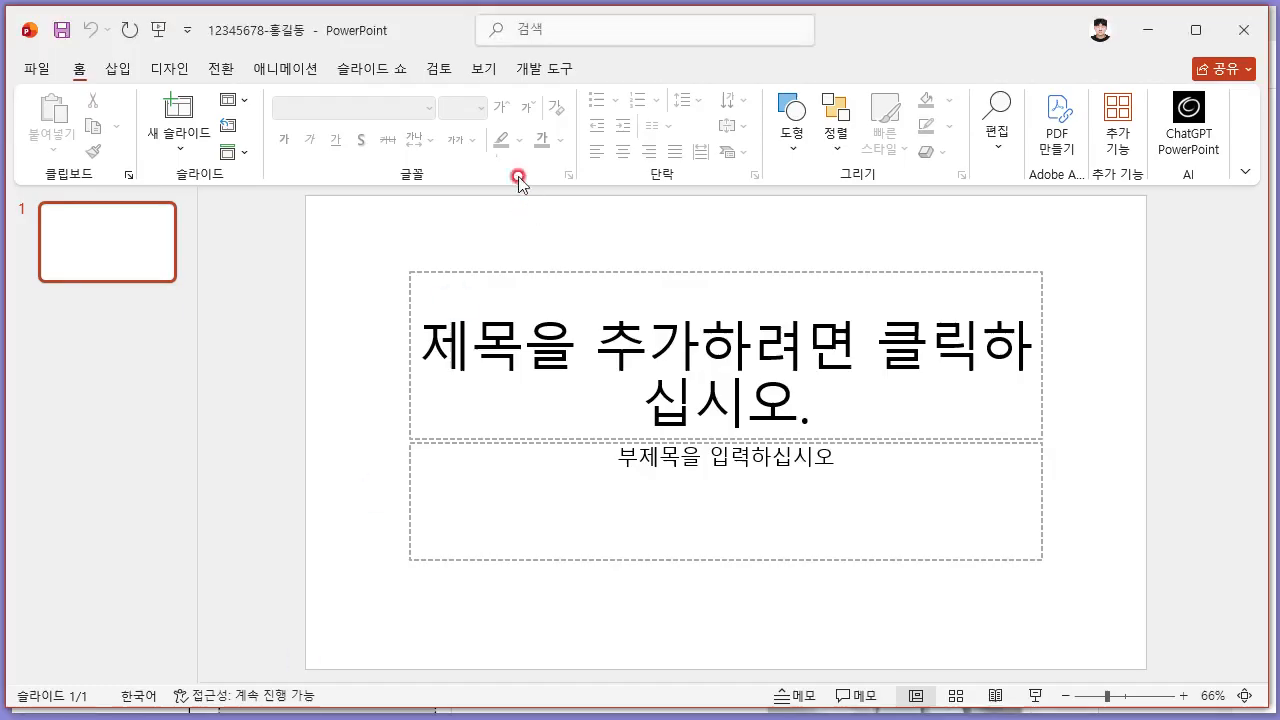
{"action": "left_click", "coordinate": [170, 68]}
{"action": "left_click", "coordinate": [1076, 125]}
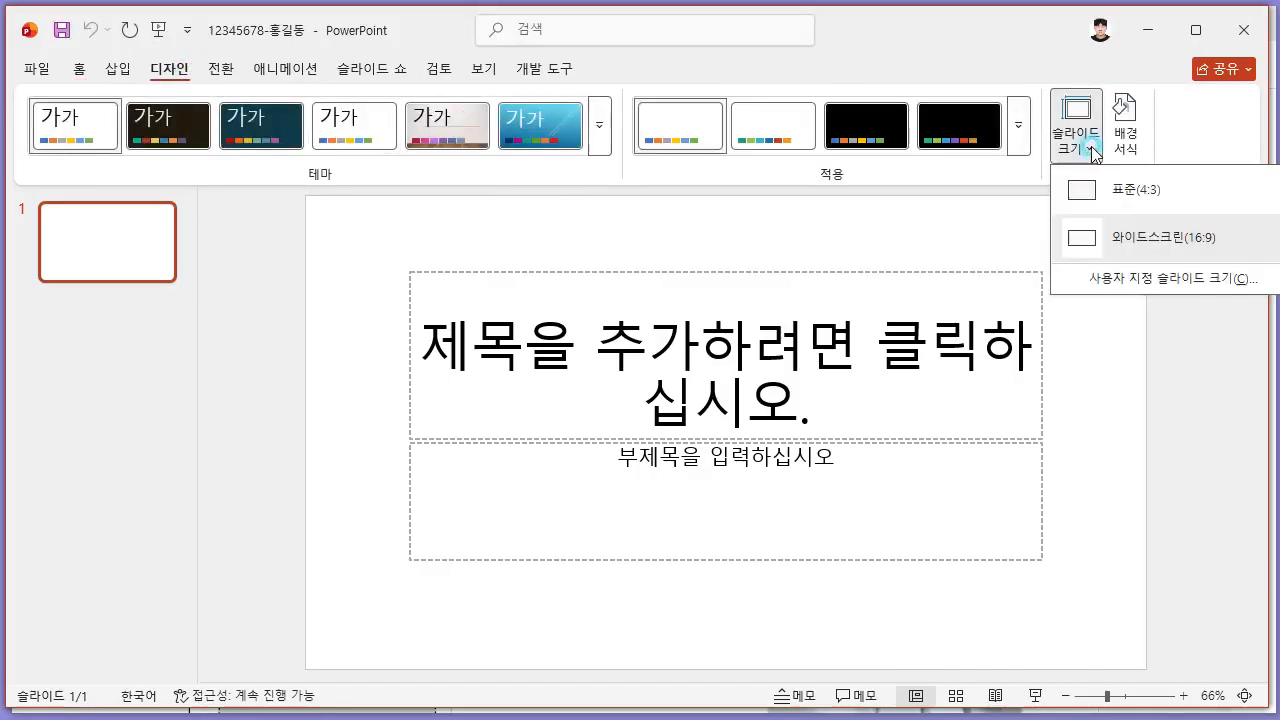
{"action": "left_click", "coordinate": [1098, 280]}
{"action": "left_click", "coordinate": [552, 290]}
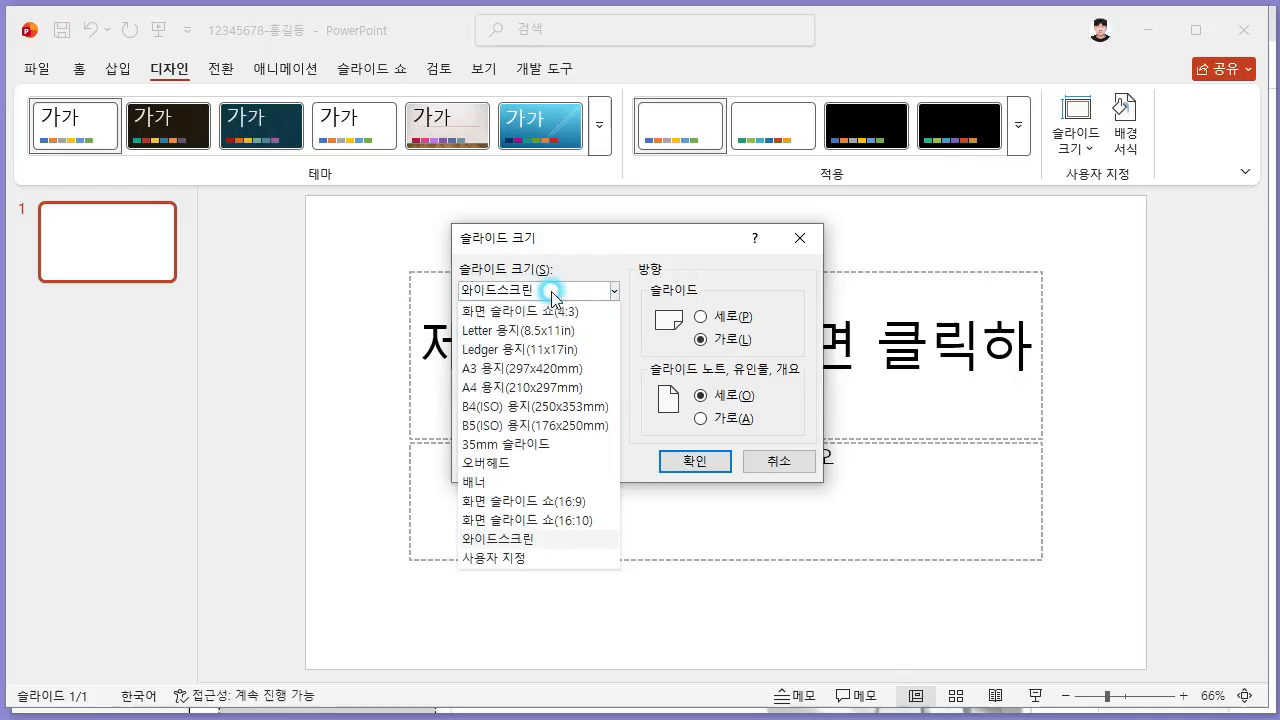
{"action": "left_click", "coordinate": [525, 387]}
{"action": "left_click", "coordinate": [688, 462]}
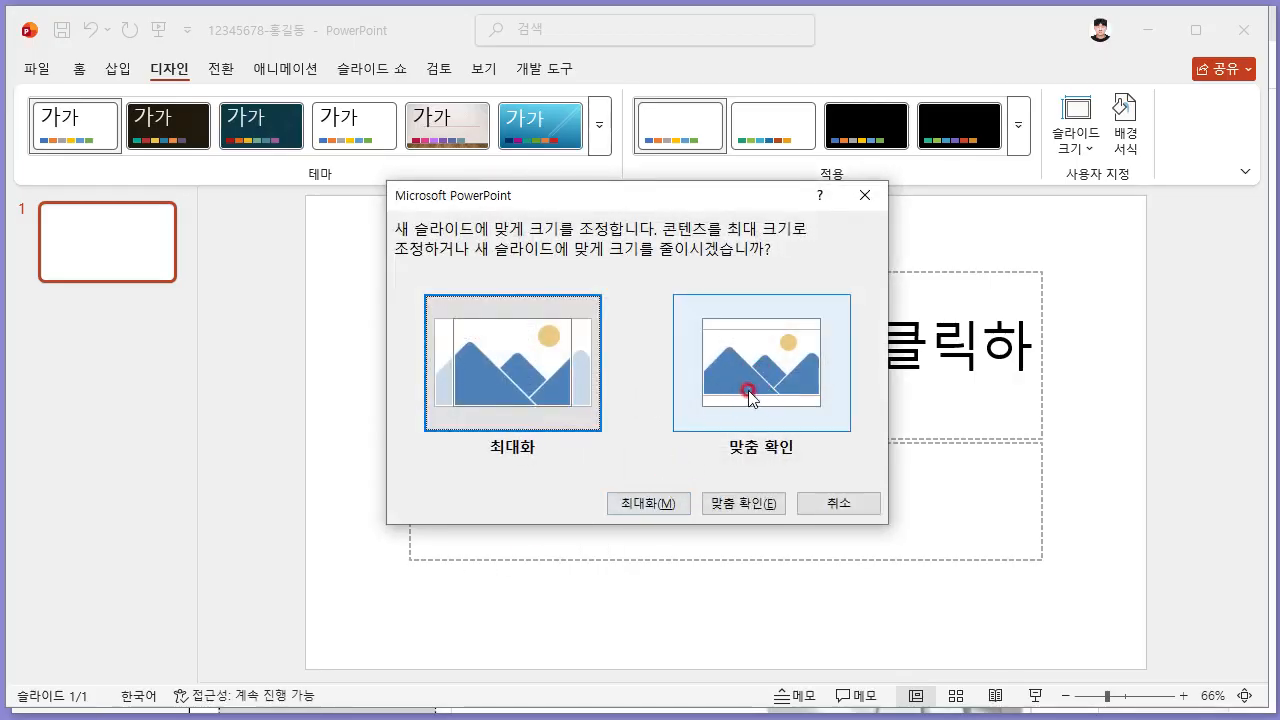
{"action": "left_click", "coordinate": [747, 391]}
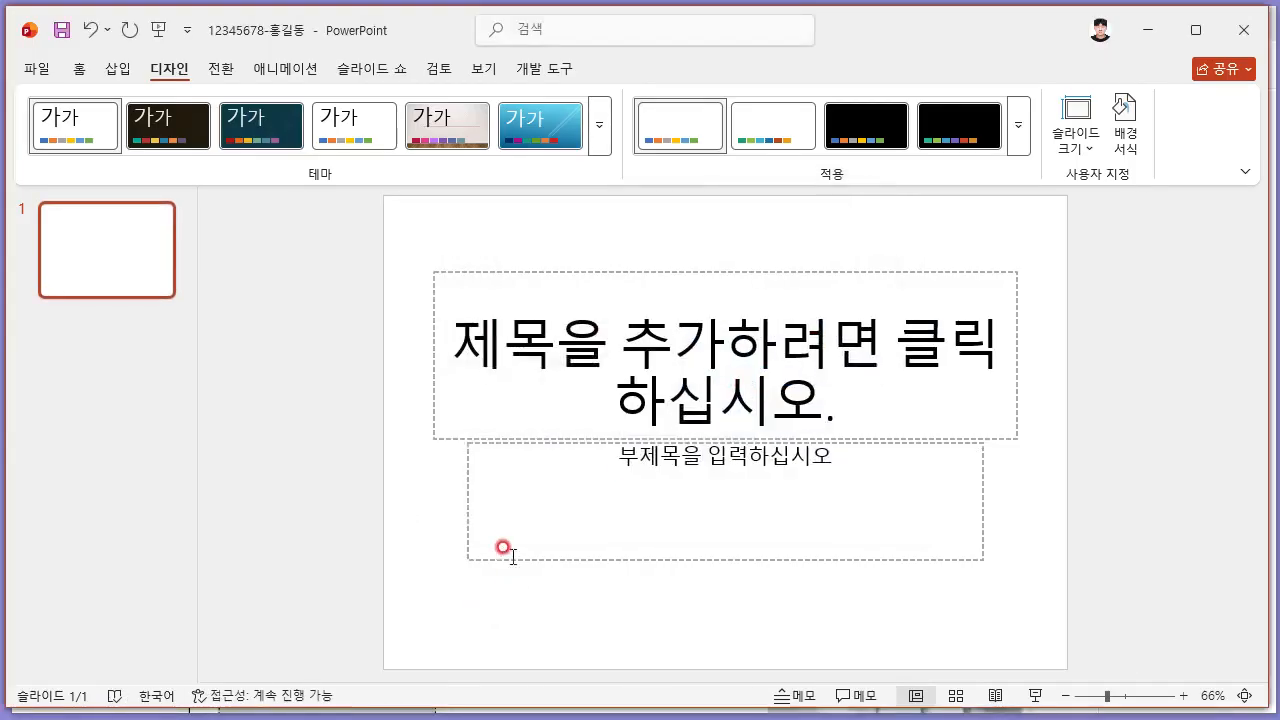
{"action": "left_click", "coordinate": [393, 469]}
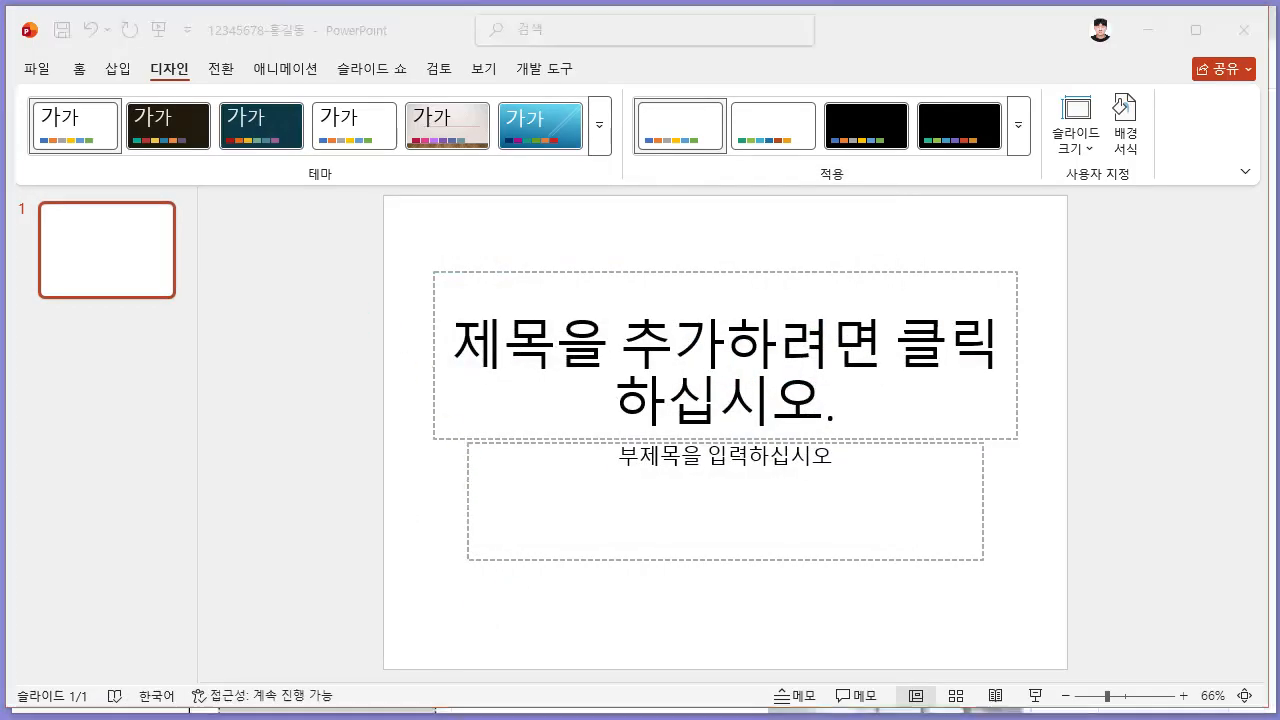
- Switch to the exam PDF and review the 전체구성 slide master requirements and the slide 1 cover design
{"action": "key", "text": "alt+Tab"}
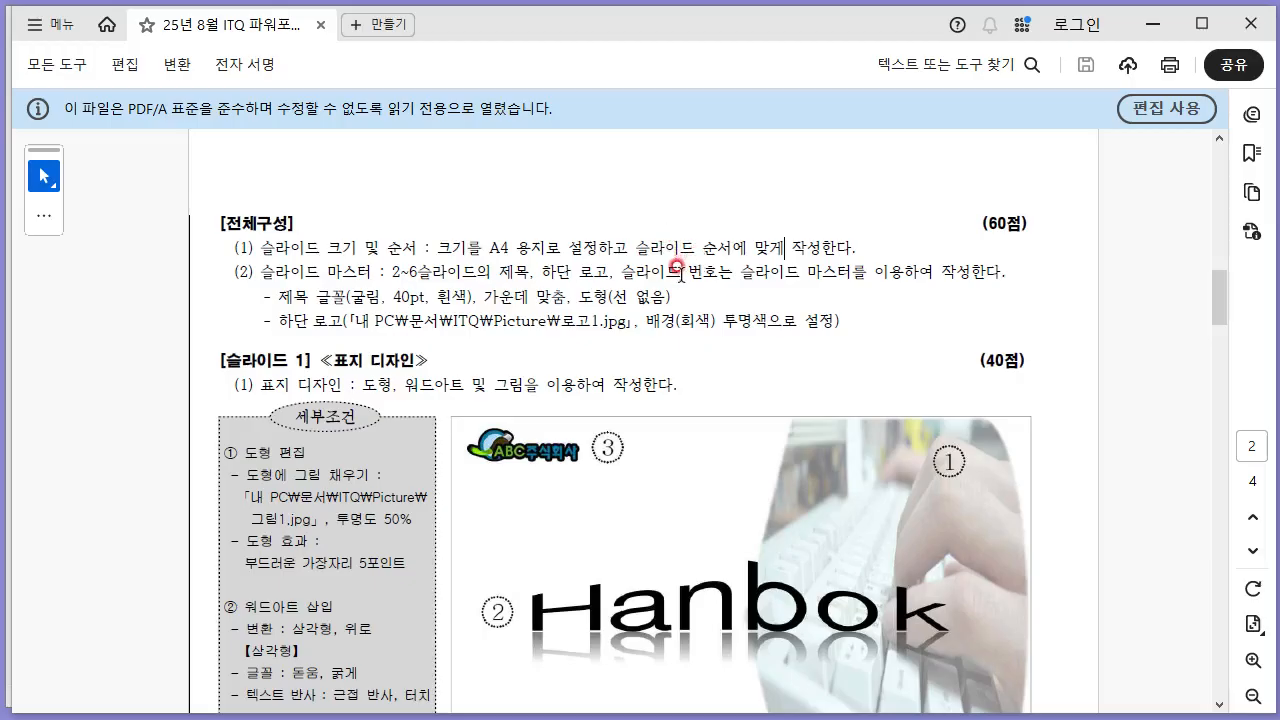
{"action": "scroll", "coordinate": [676, 266], "scroll_direction": "down", "scroll_amount": 2}
{"action": "scroll", "coordinate": [675, 270], "scroll_direction": "up", "scroll_amount": 1}
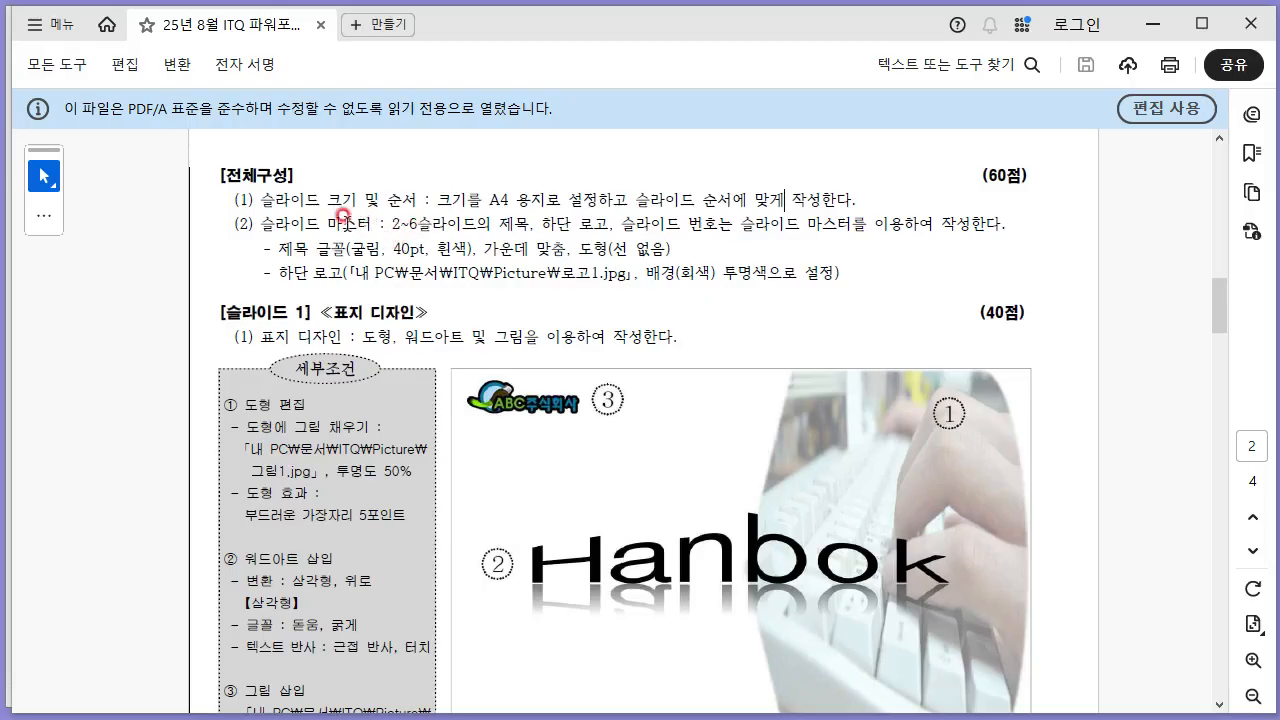
- Return to PowerPoint and delete the title and subtitle placeholders from slide 1
{"action": "key", "text": "alt+Tab"}
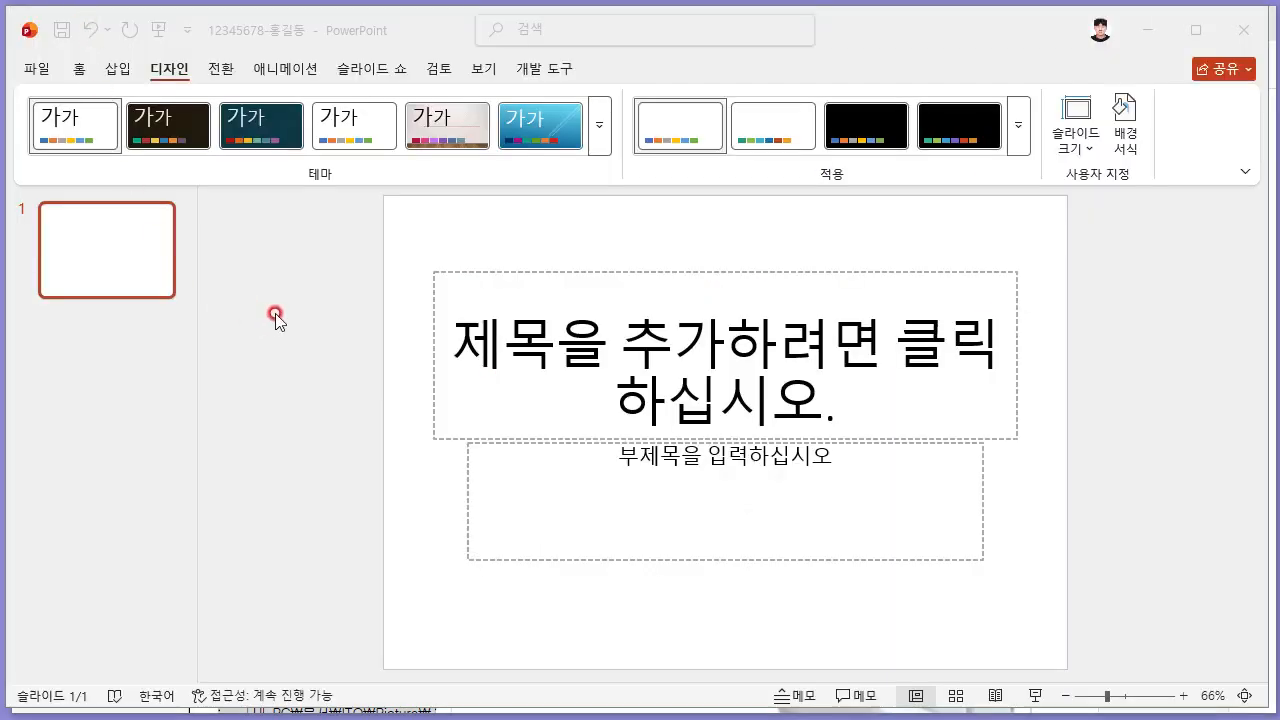
{"action": "left_click", "coordinate": [487, 275]}
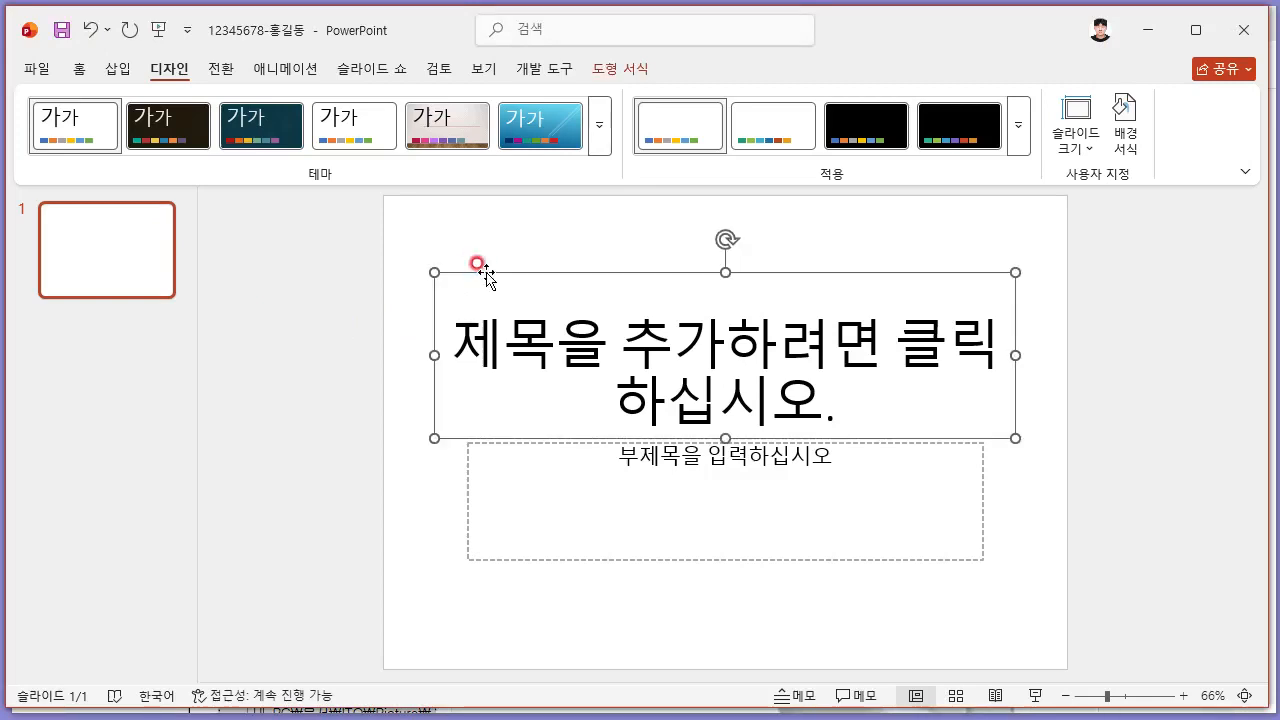
{"action": "key", "text": "Delete"}
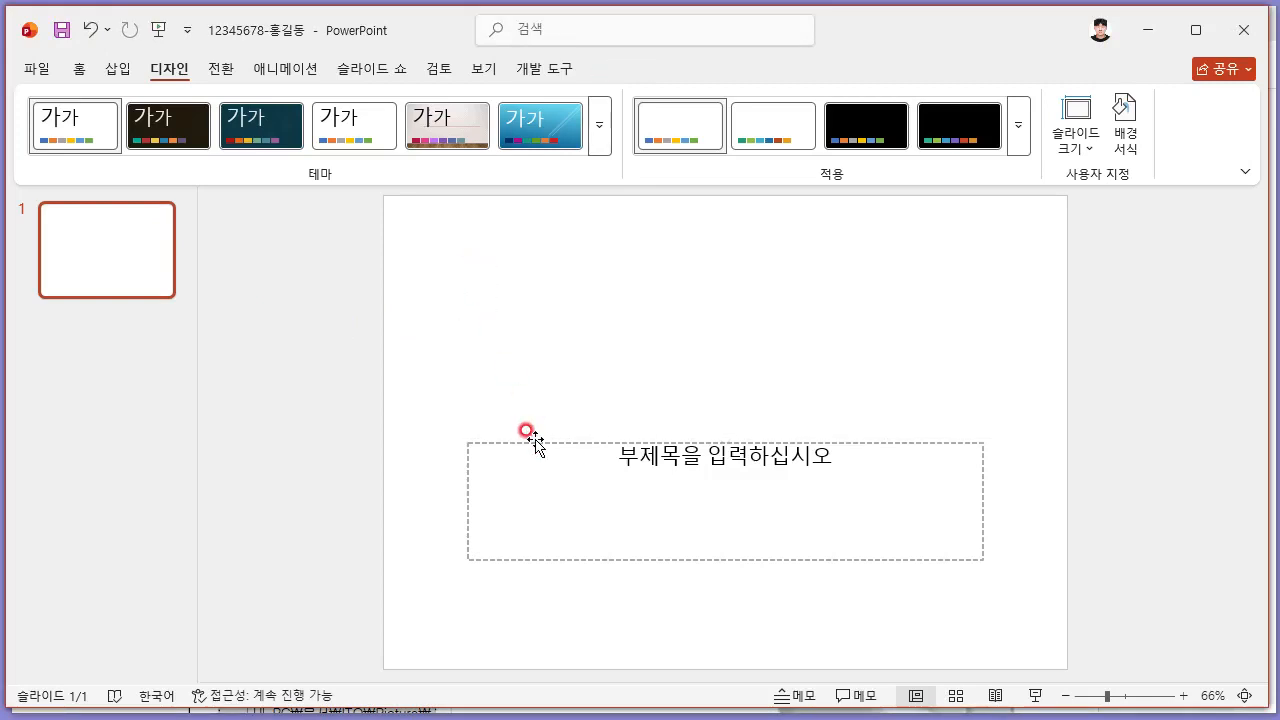
{"action": "left_click", "coordinate": [535, 443]}
{"action": "key", "text": "Delete"}
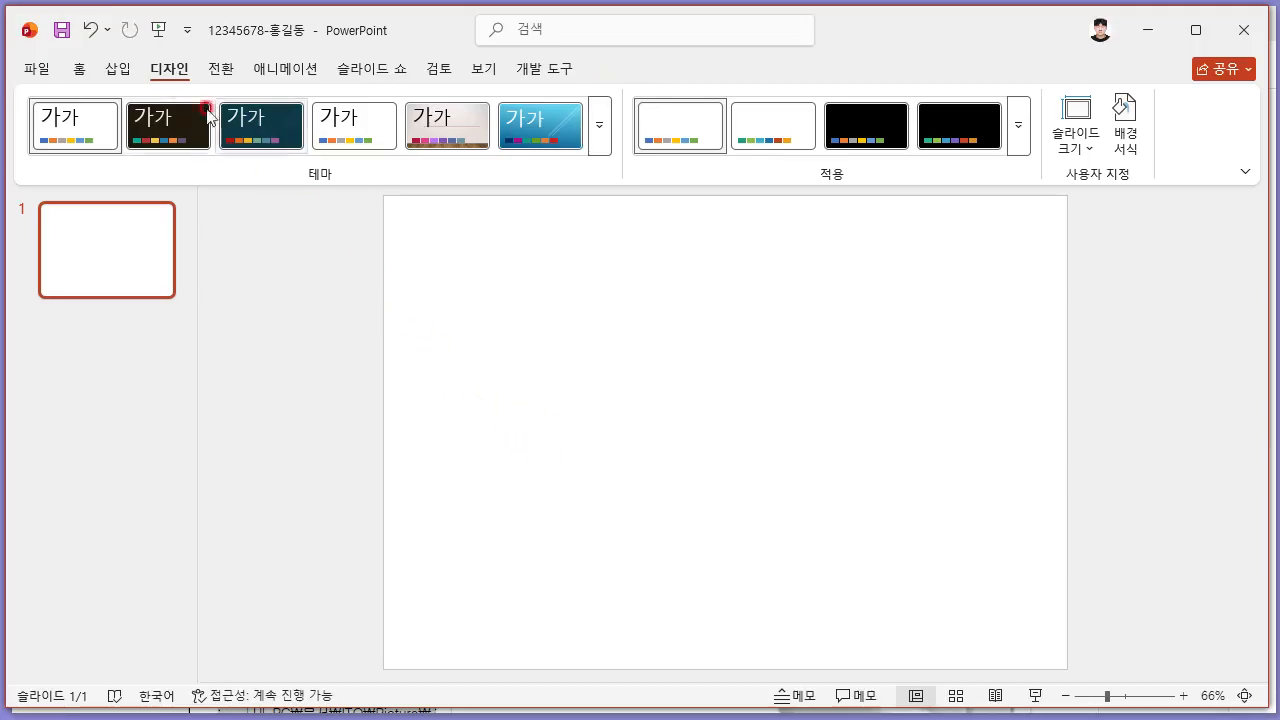
- Add a second slide with the 제목 및 내용 layout
{"action": "left_click", "coordinate": [118, 68]}
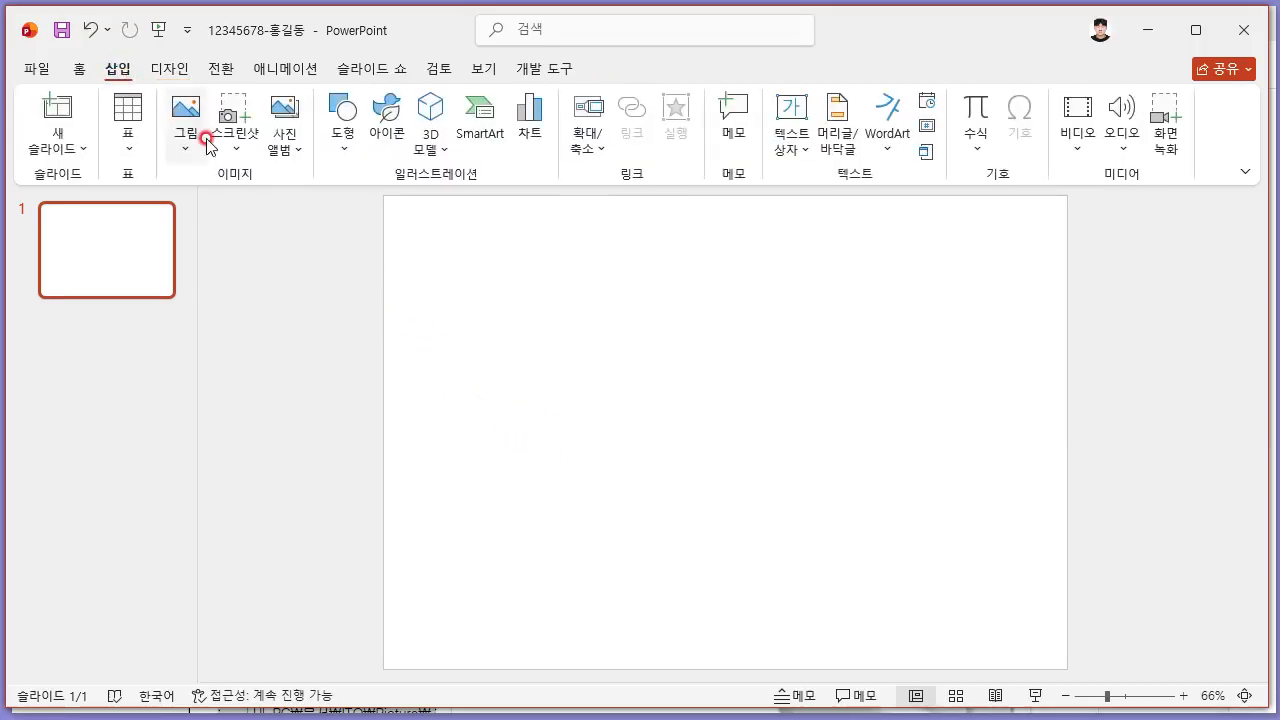
{"action": "left_click", "coordinate": [70, 150]}
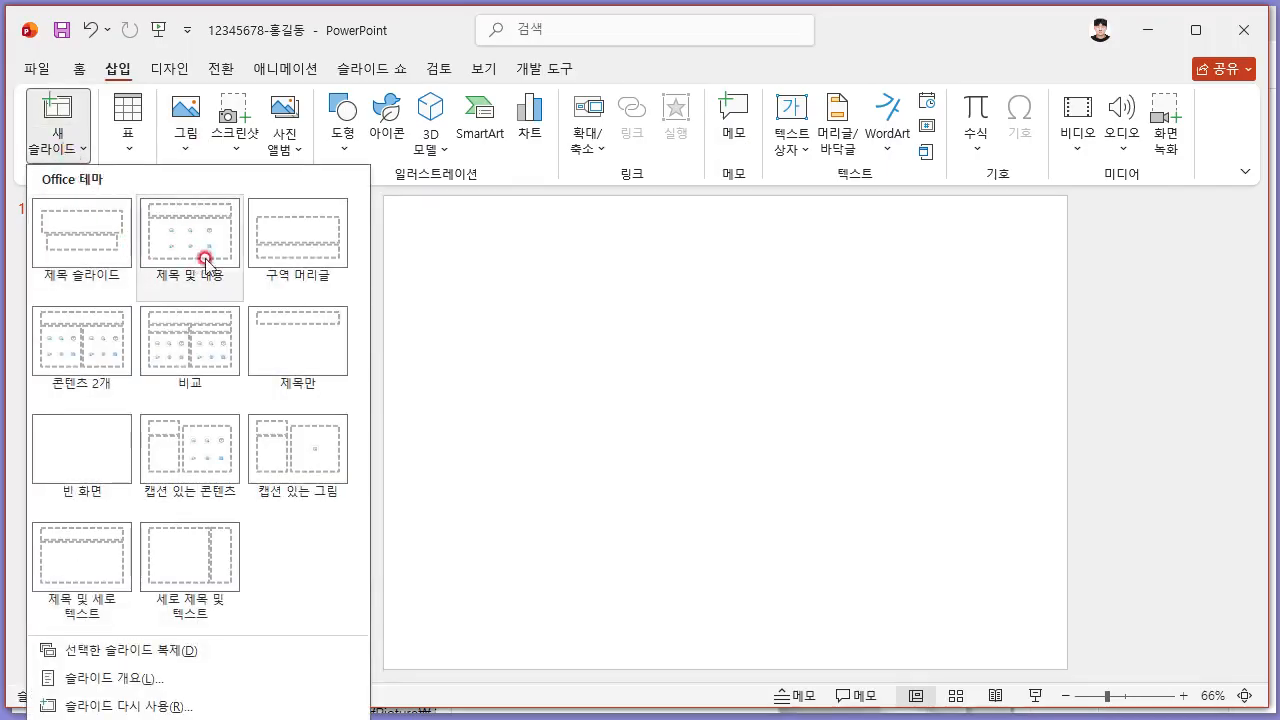
{"action": "left_click", "coordinate": [197, 250]}
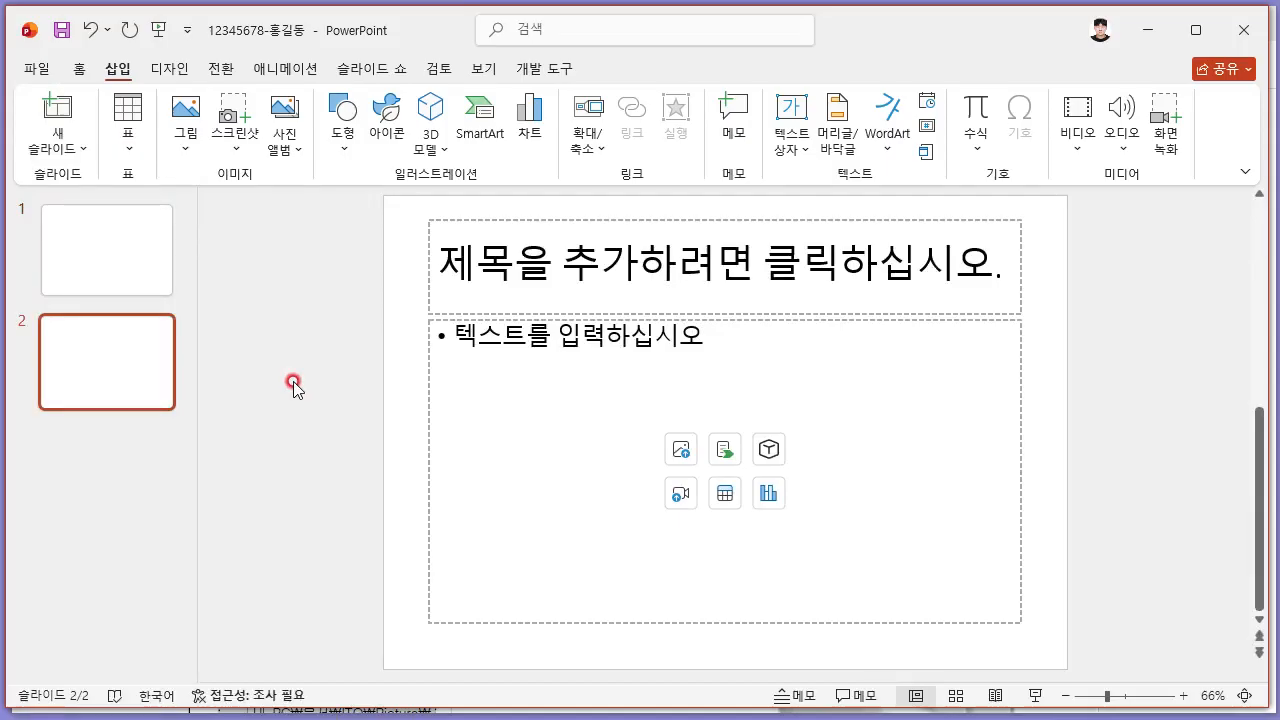
- Add four more slides with the same layout to make six in total, and select slide 1
{"action": "scroll", "coordinate": [105, 400], "scroll_direction": "down", "scroll_amount": 3, "text": "ctrl"}
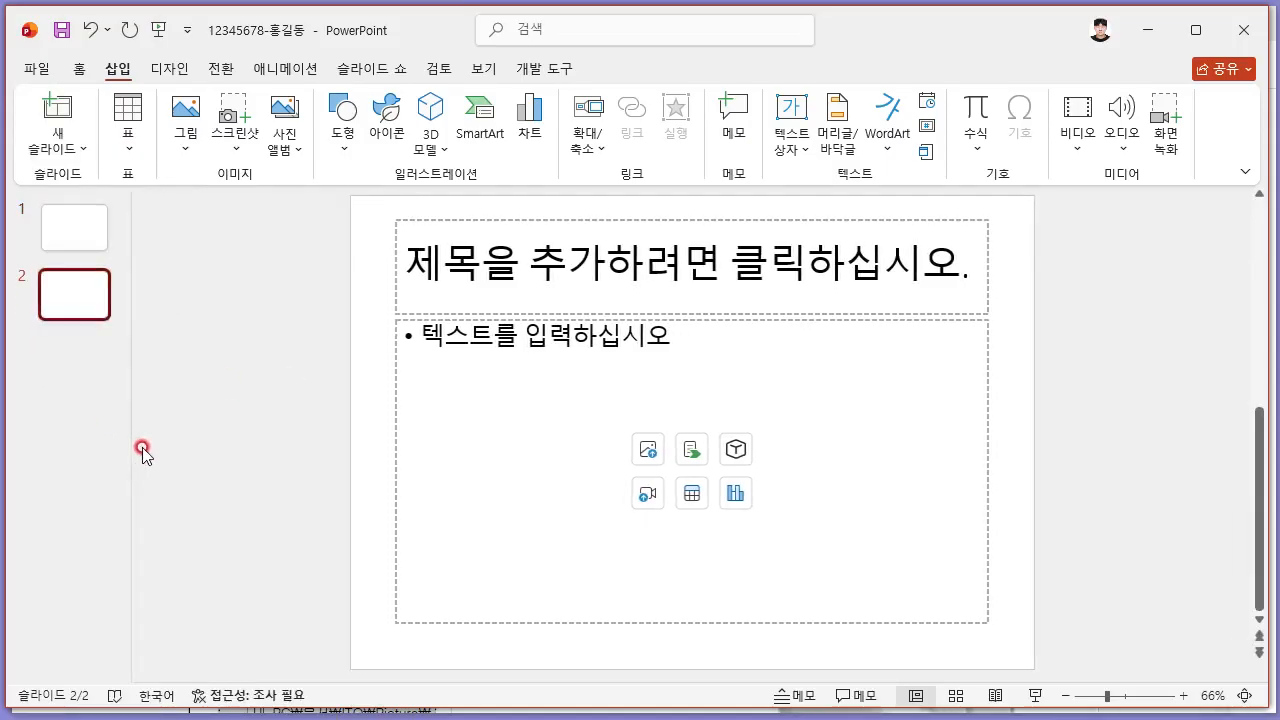
{"action": "key", "text": "ctrl+m"}
{"action": "key", "text": "ctrl+m"}
{"action": "key", "text": "ctrl+m"}
{"action": "key", "text": "ctrl+m"}
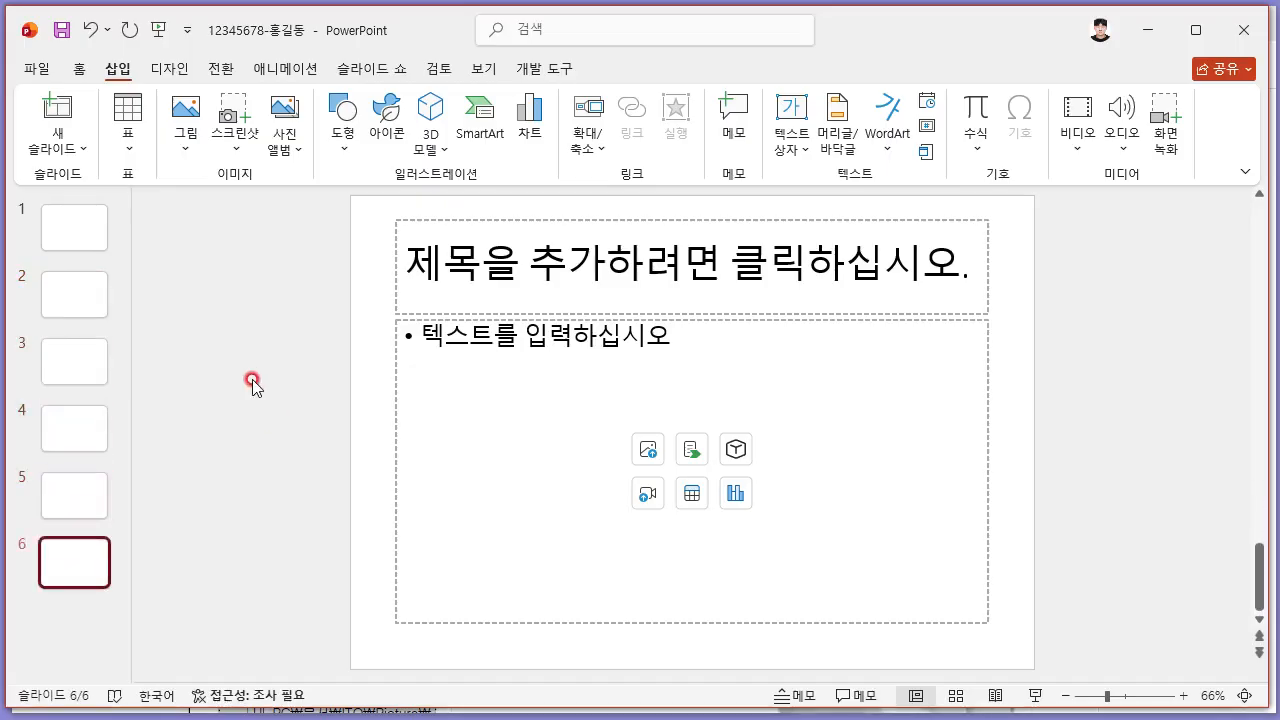
{"action": "left_click", "coordinate": [59, 236]}
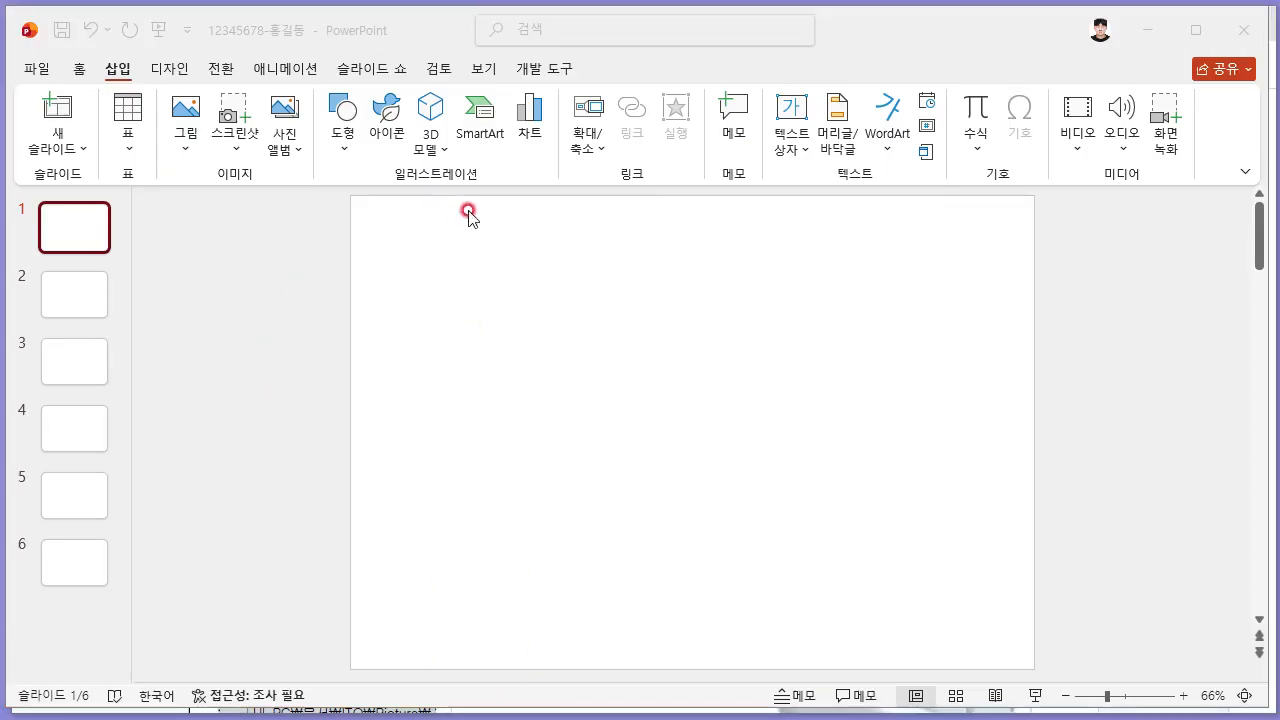
- Open the slide master view and select the top-level Office 테마 master used by slides 1-6
{"action": "left_click", "coordinate": [462, 69]}
{"action": "left_click", "coordinate": [462, 69]}
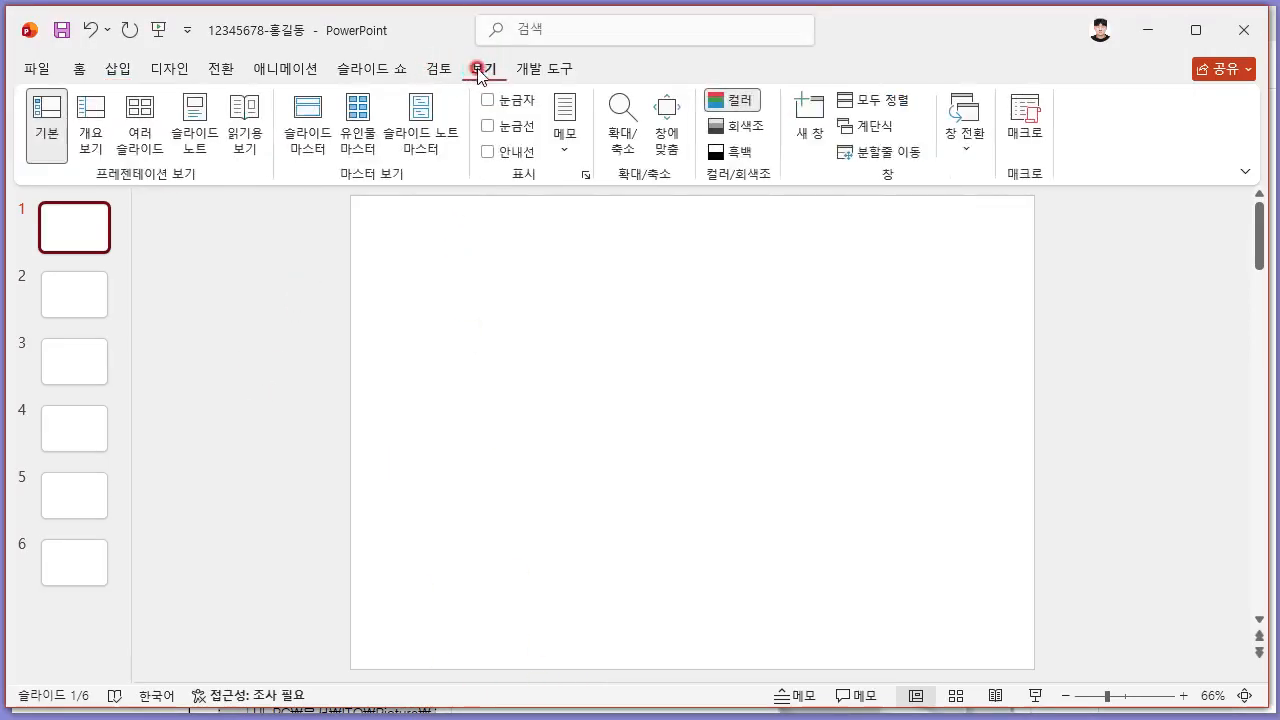
{"action": "left_click", "coordinate": [310, 141]}
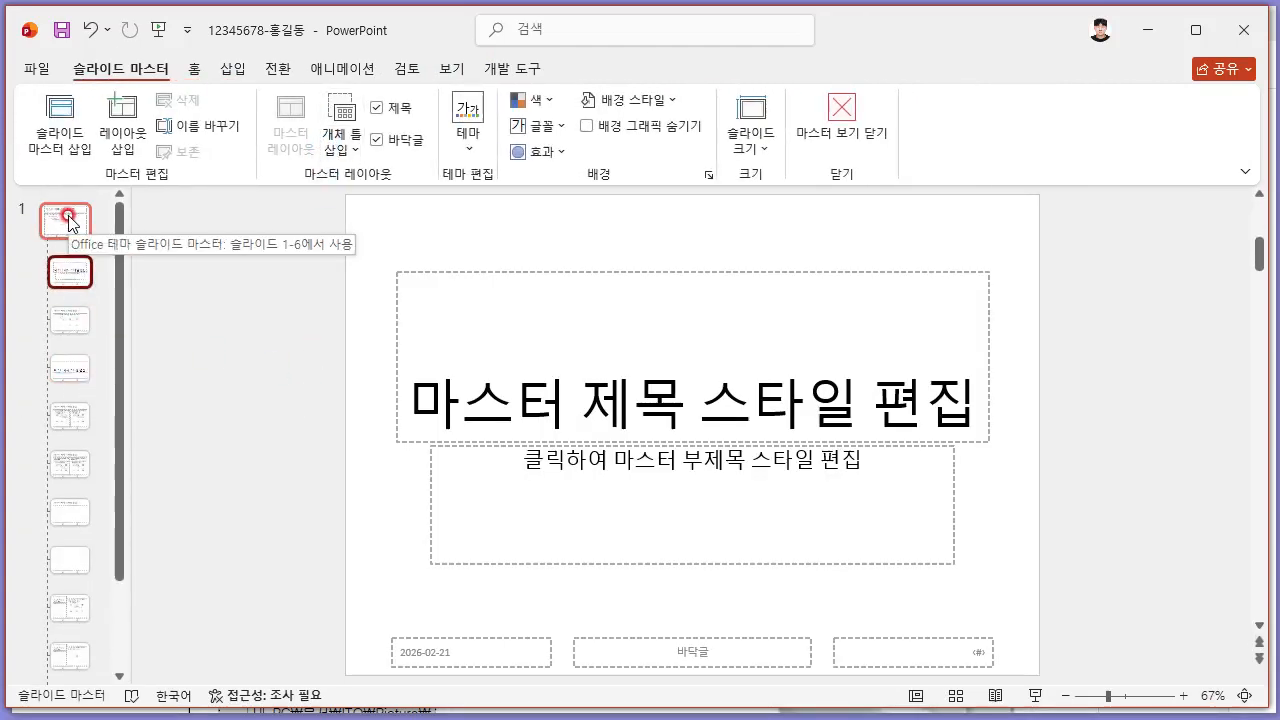
{"action": "left_click", "coordinate": [66, 218]}
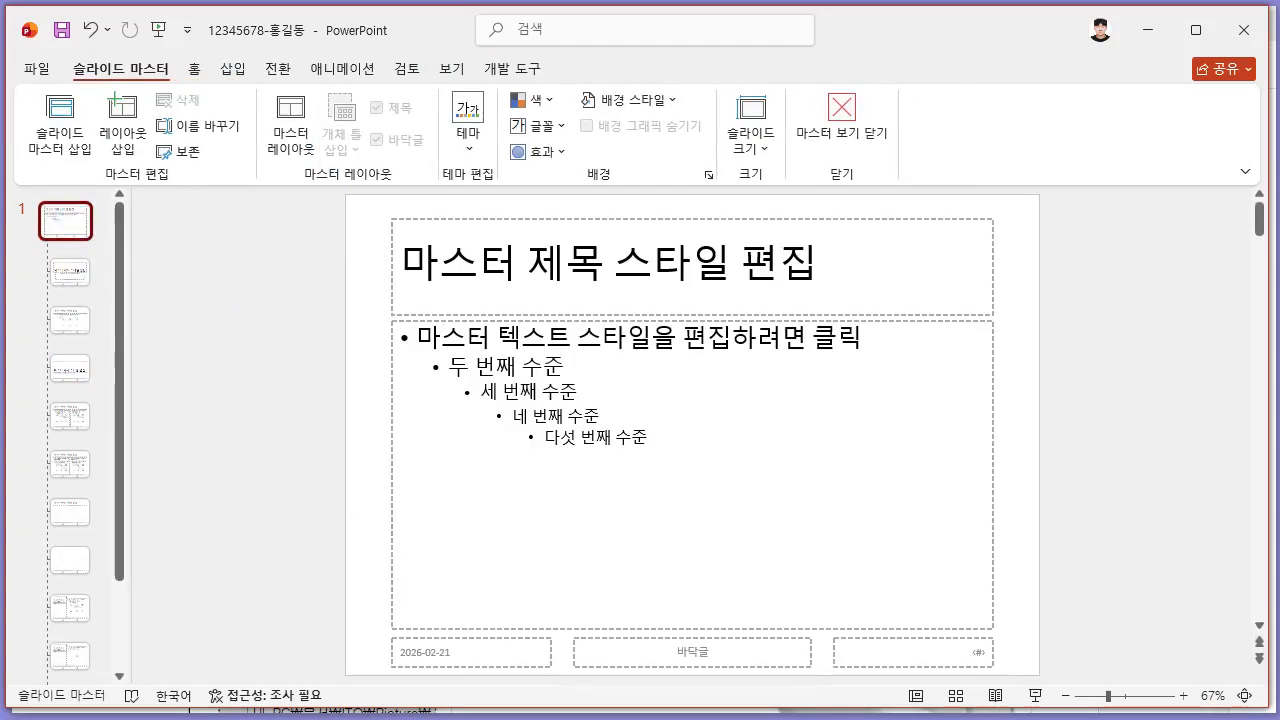
- Check the 전체구성 requirements in the exam PDF, and delete the date and footer placeholders from the slide master in PowerPoint
{"action": "key", "text": "alt+Tab"}
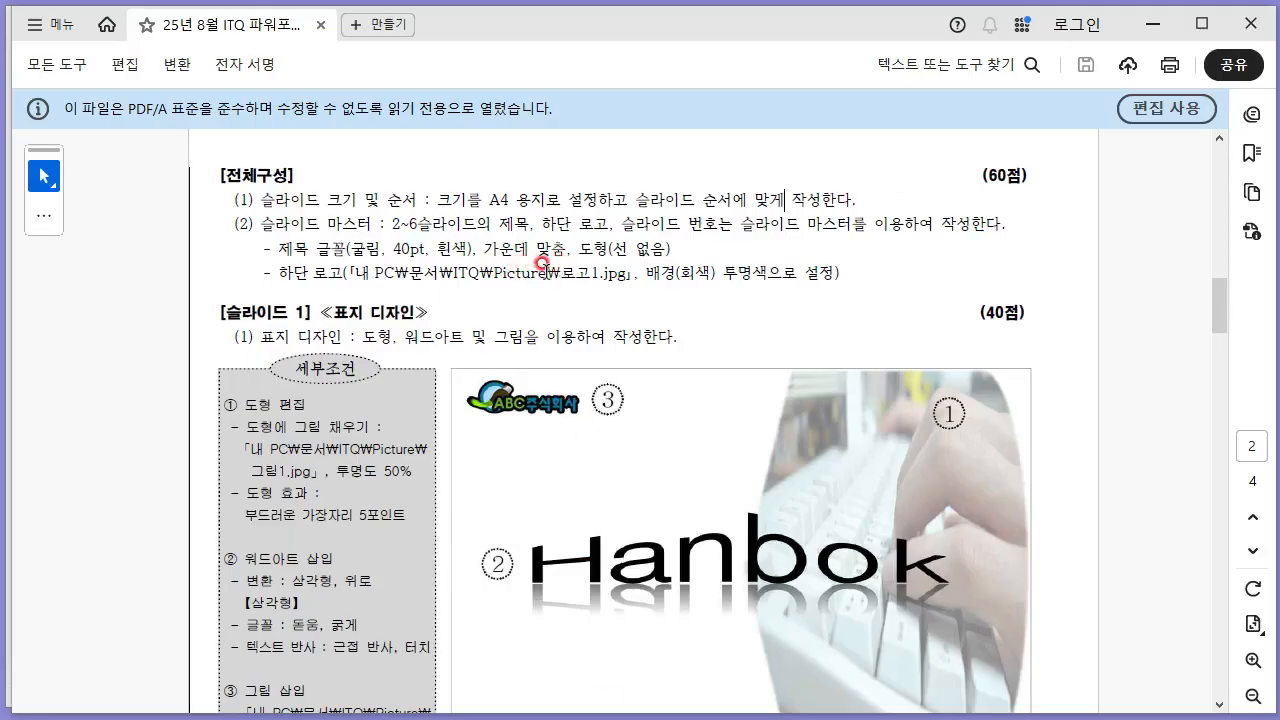
{"action": "scroll", "coordinate": [541, 251], "scroll_direction": "down", "scroll_amount": 2}
{"action": "scroll", "coordinate": [541, 251], "scroll_direction": "up", "scroll_amount": 3}
{"action": "scroll", "coordinate": [541, 251], "scroll_direction": "down", "scroll_amount": 1}
{"action": "key", "text": "alt+Tab"}
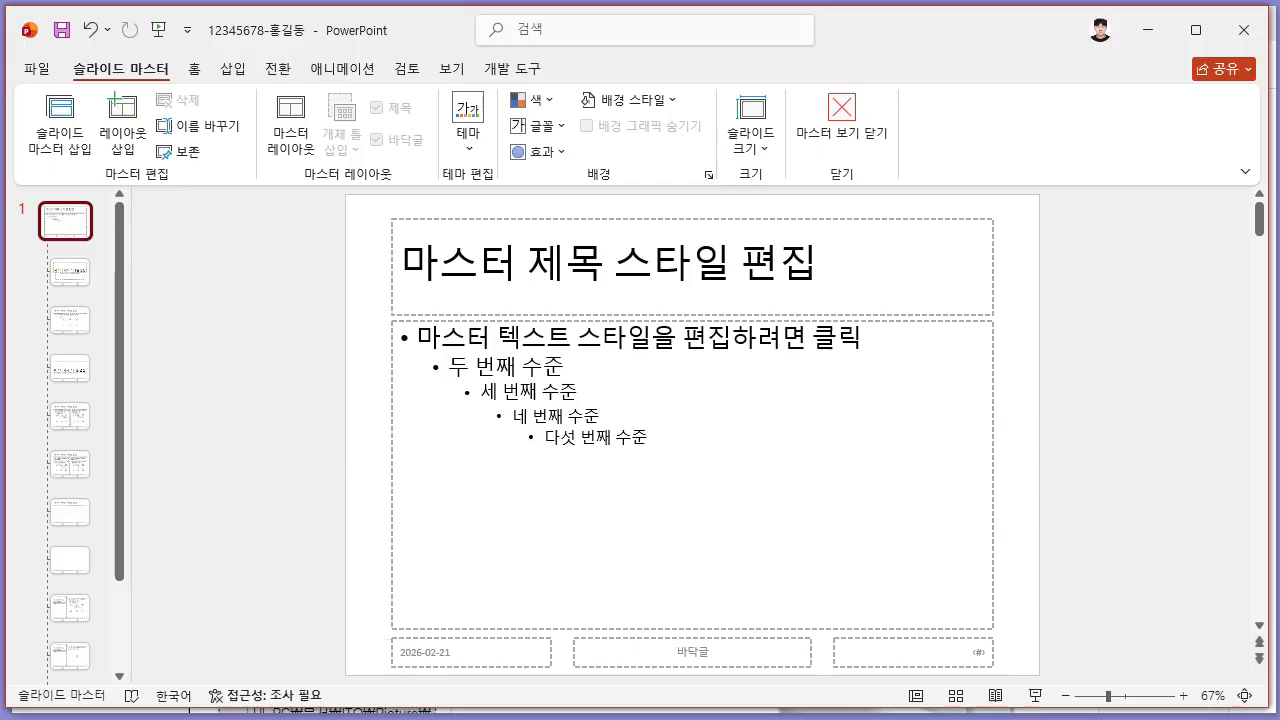
{"action": "left_click", "coordinate": [471, 657]}
{"action": "key", "text": "Delete"}
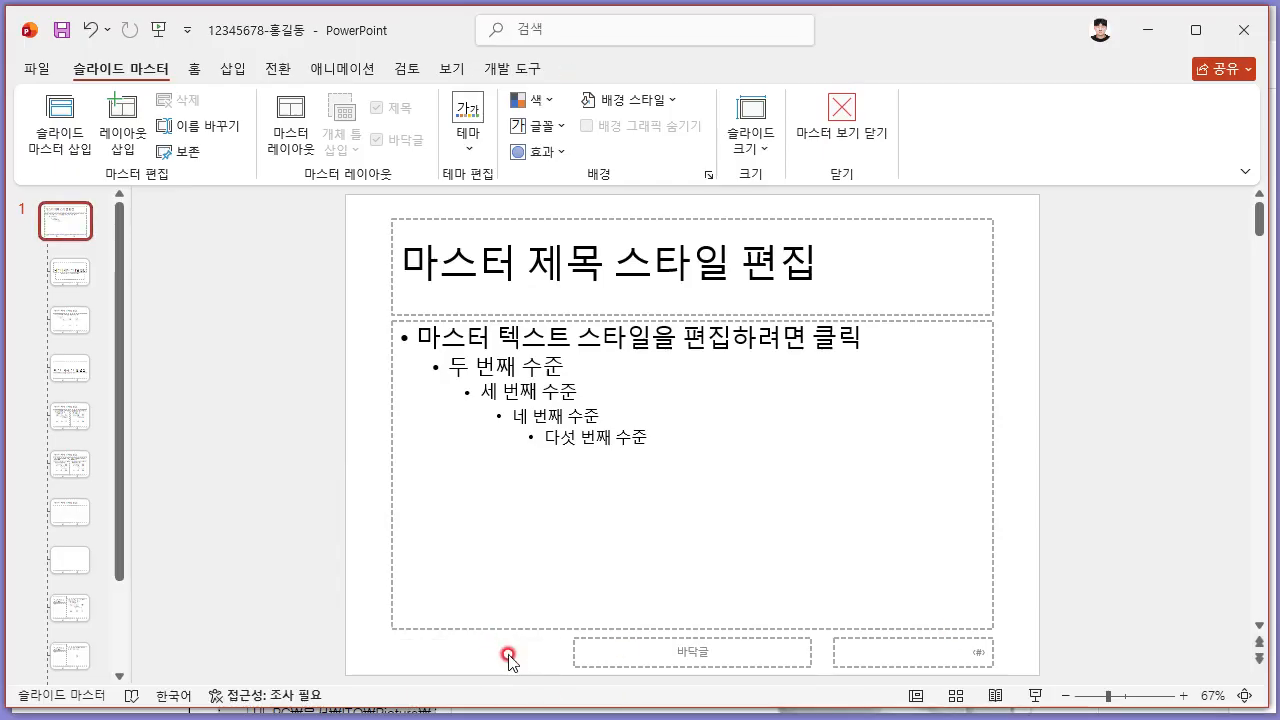
{"action": "left_click", "coordinate": [636, 662]}
{"action": "key", "text": "Delete"}
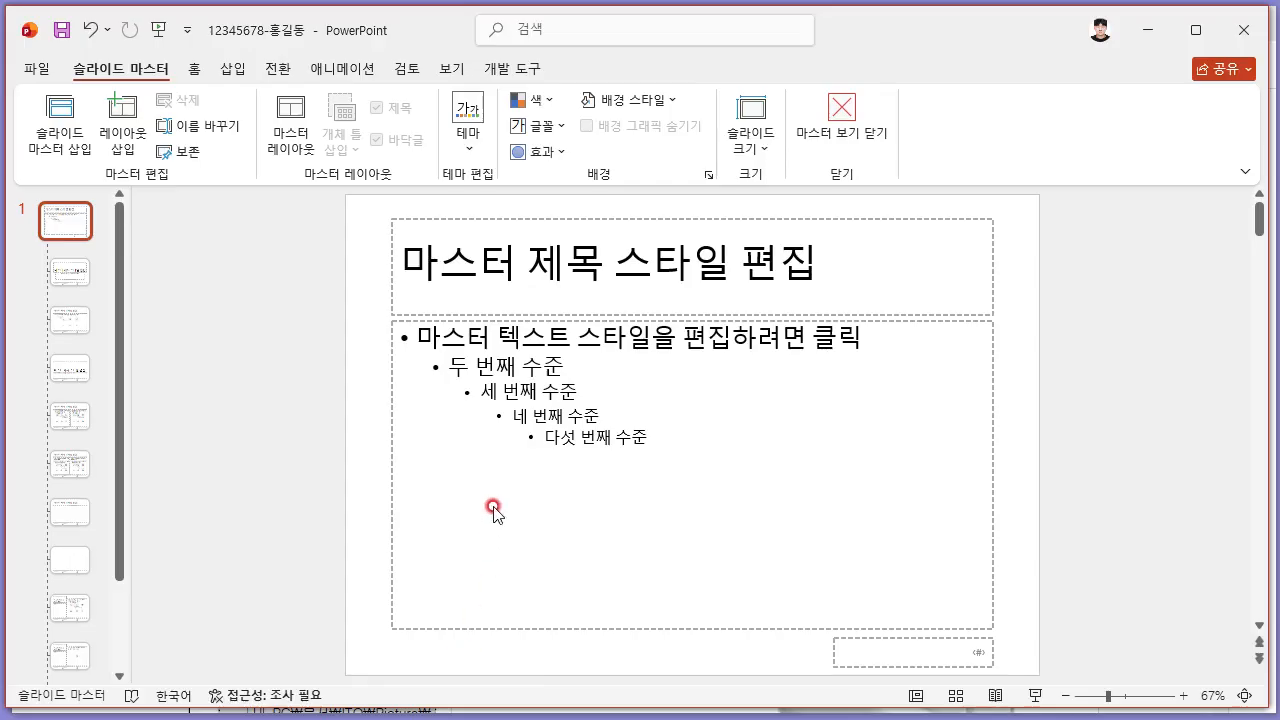
- Switch to the exam PDF and examine the title shapes, bottom logo and slide number in the slide 2 목차 design
{"action": "key", "text": "alt+Tab"}
{"action": "scroll", "coordinate": [690, 440], "scroll_direction": "down", "scroll_amount": 15}
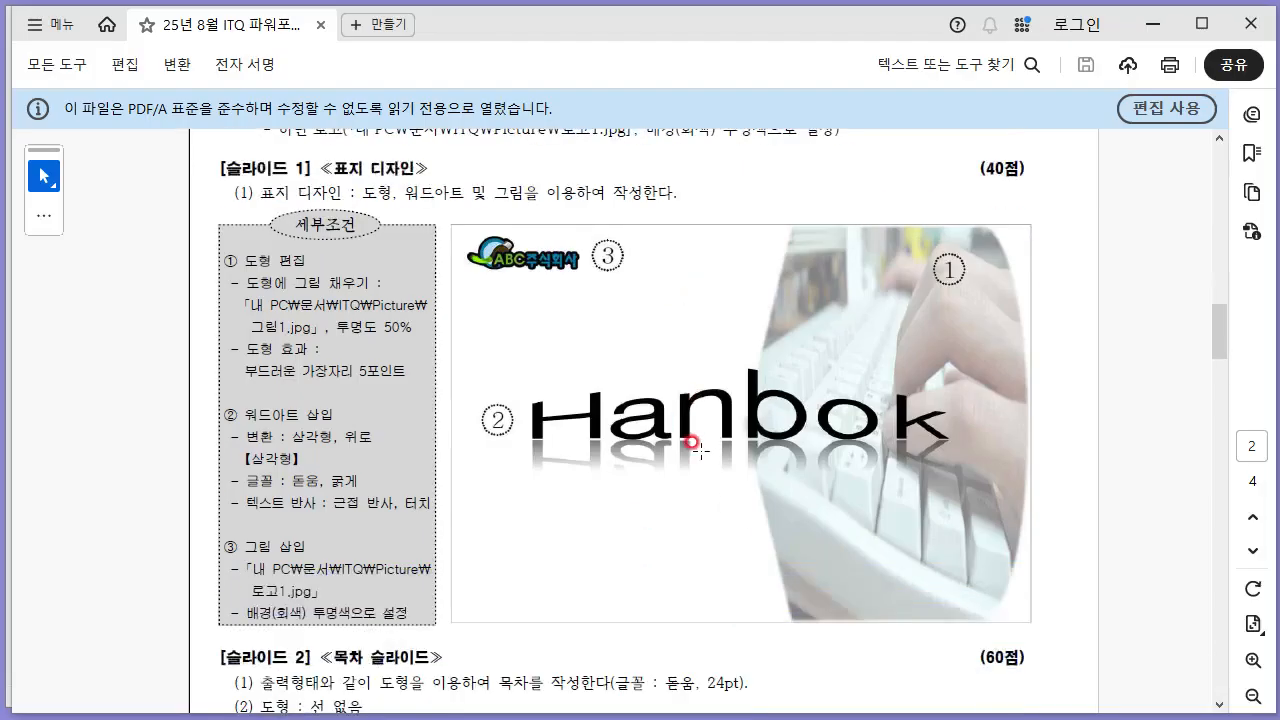
{"action": "scroll", "coordinate": [669, 430], "scroll_direction": "up", "scroll_amount": 10}
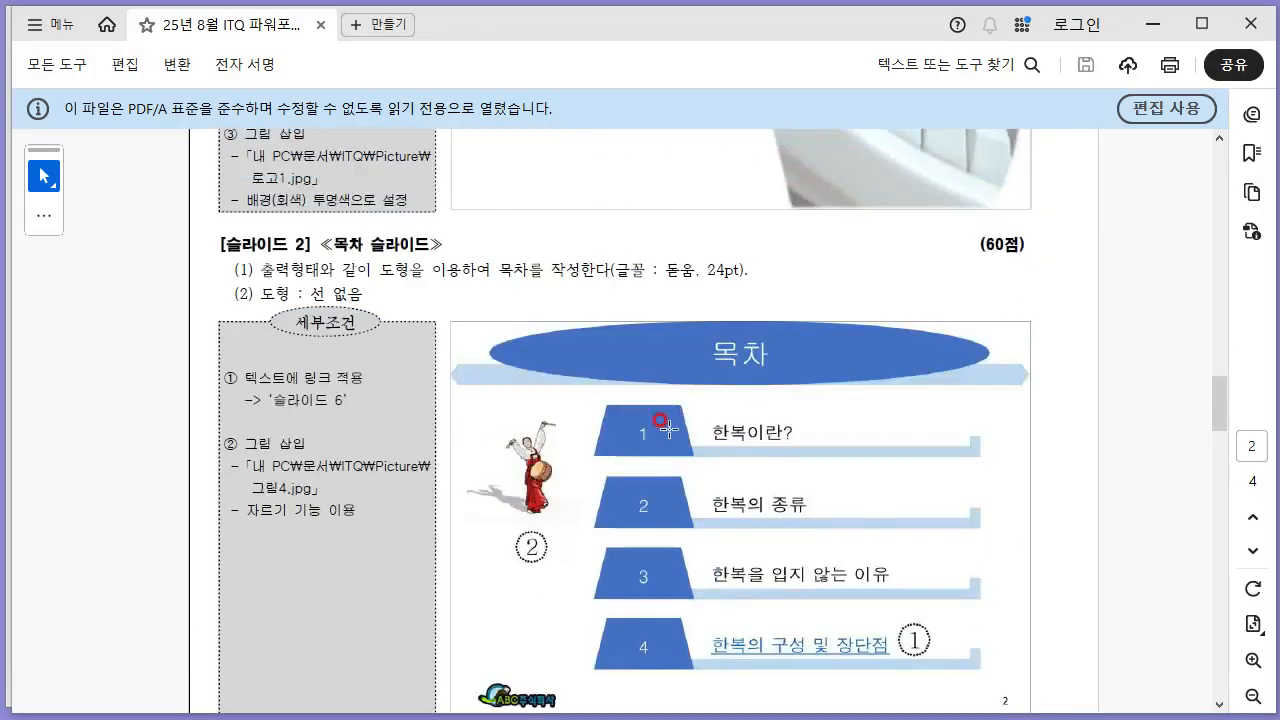
{"action": "scroll", "coordinate": [669, 430], "scroll_direction": "down", "scroll_amount": 1}
{"action": "left_click_drag", "start_coordinate": [228, 194], "coordinate": [296, 196]}
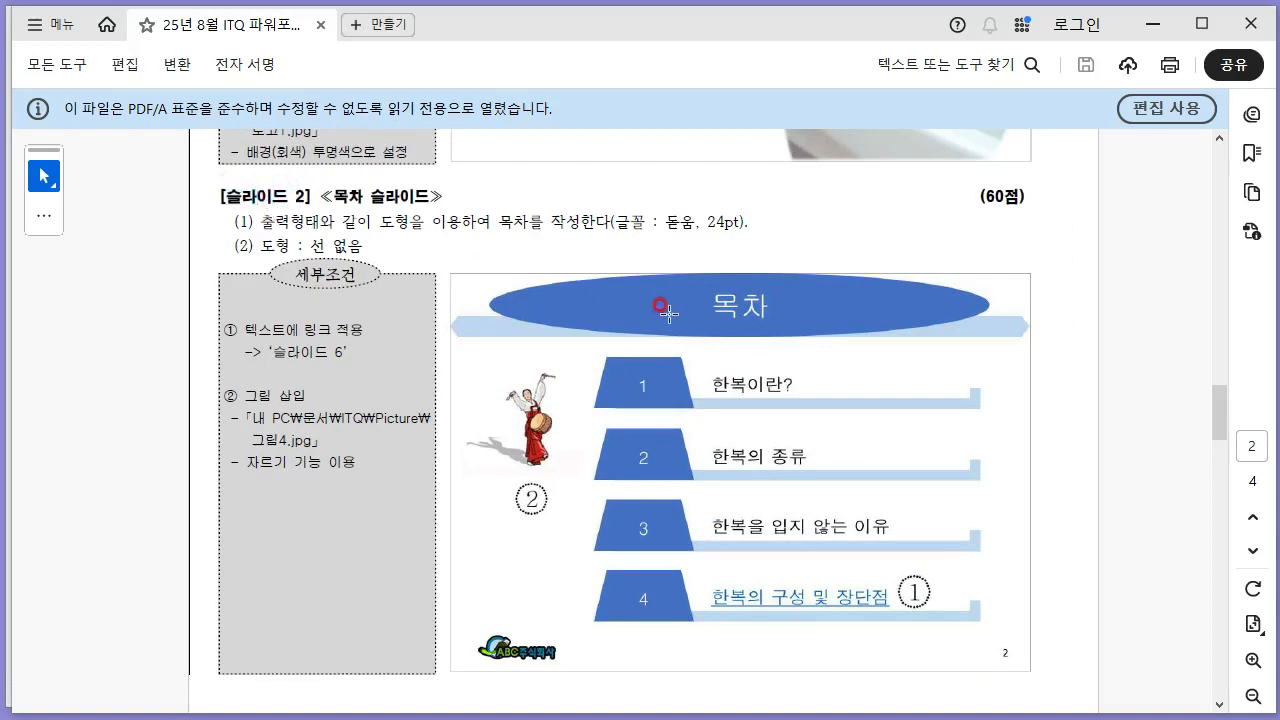
{"action": "left_click_drag", "start_coordinate": [493, 268], "coordinate": [458, 345]}
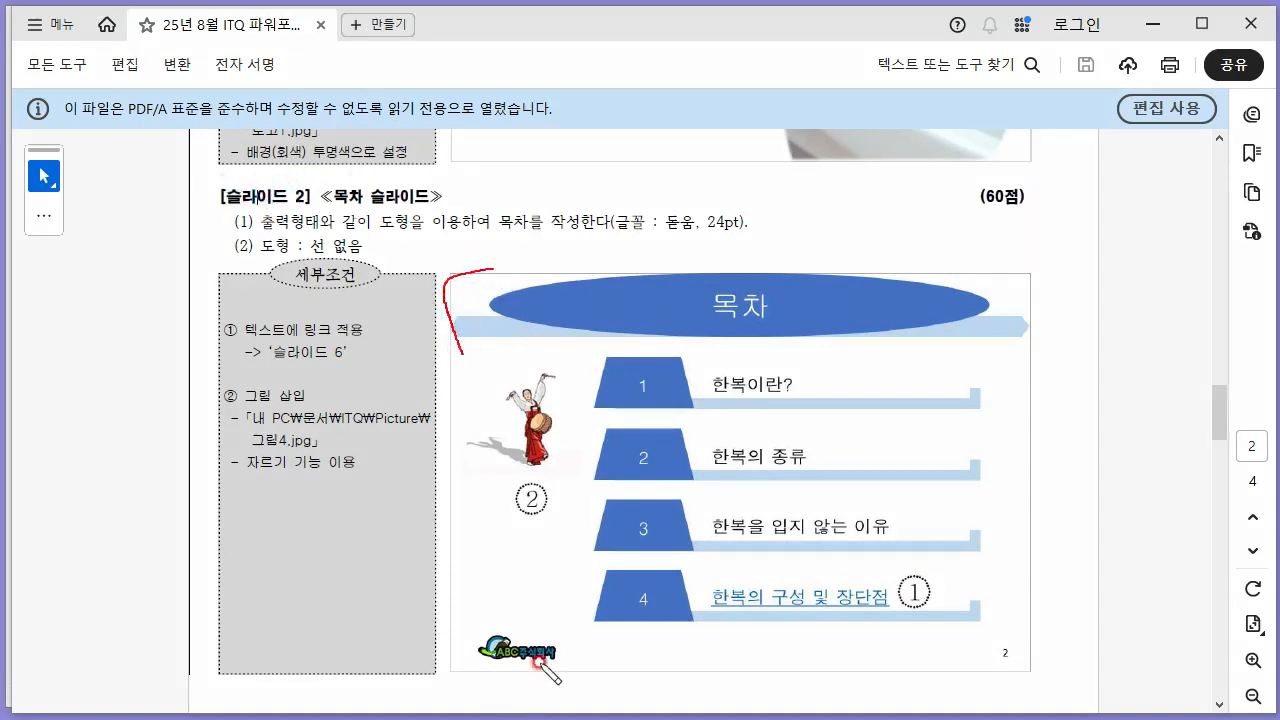
{"action": "mouse_move", "coordinate": [546, 640]}
{"action": "left_mouse_down"}
{"action": "mouse_move", "coordinate": [490, 668]}
{"action": "mouse_move", "coordinate": [550, 642]}
{"action": "left_mouse_up"}
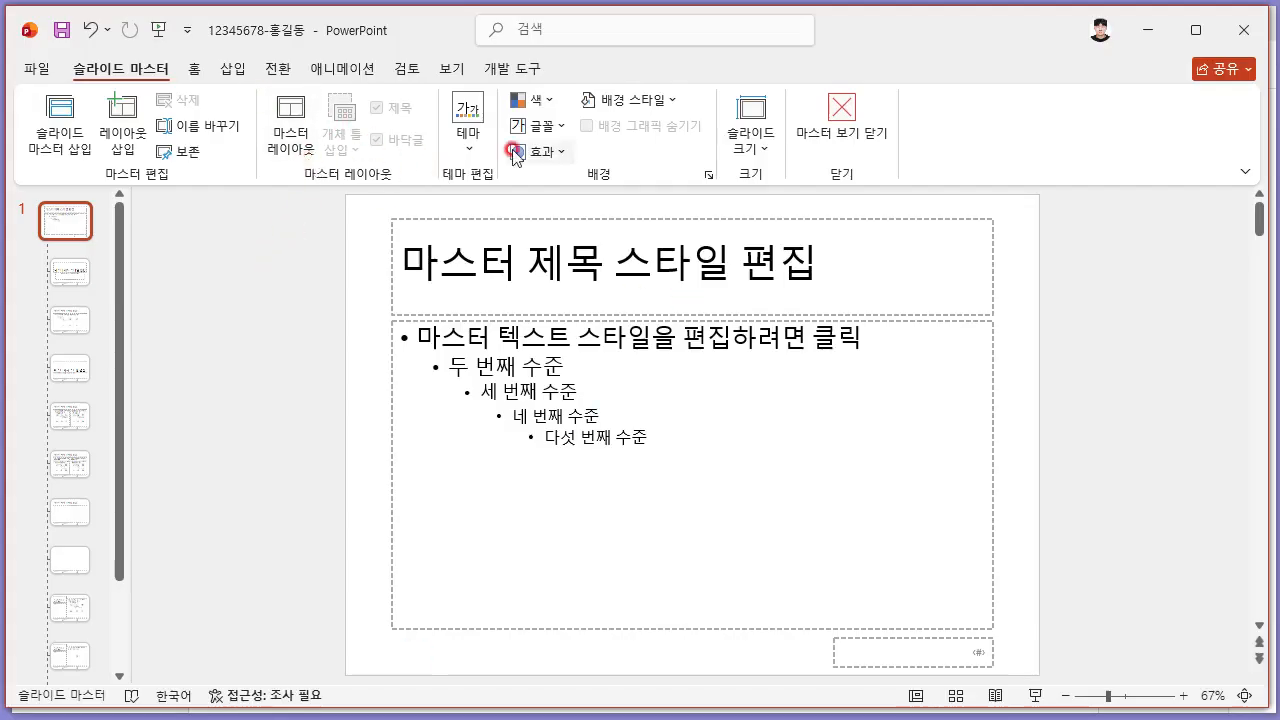
- Turn on slide numbers with 제목 슬라이드에는 표시 안 함 for all slides, checking the exam PDF's slide master requirement before applying
{"action": "left_click", "coordinate": [226, 69]}
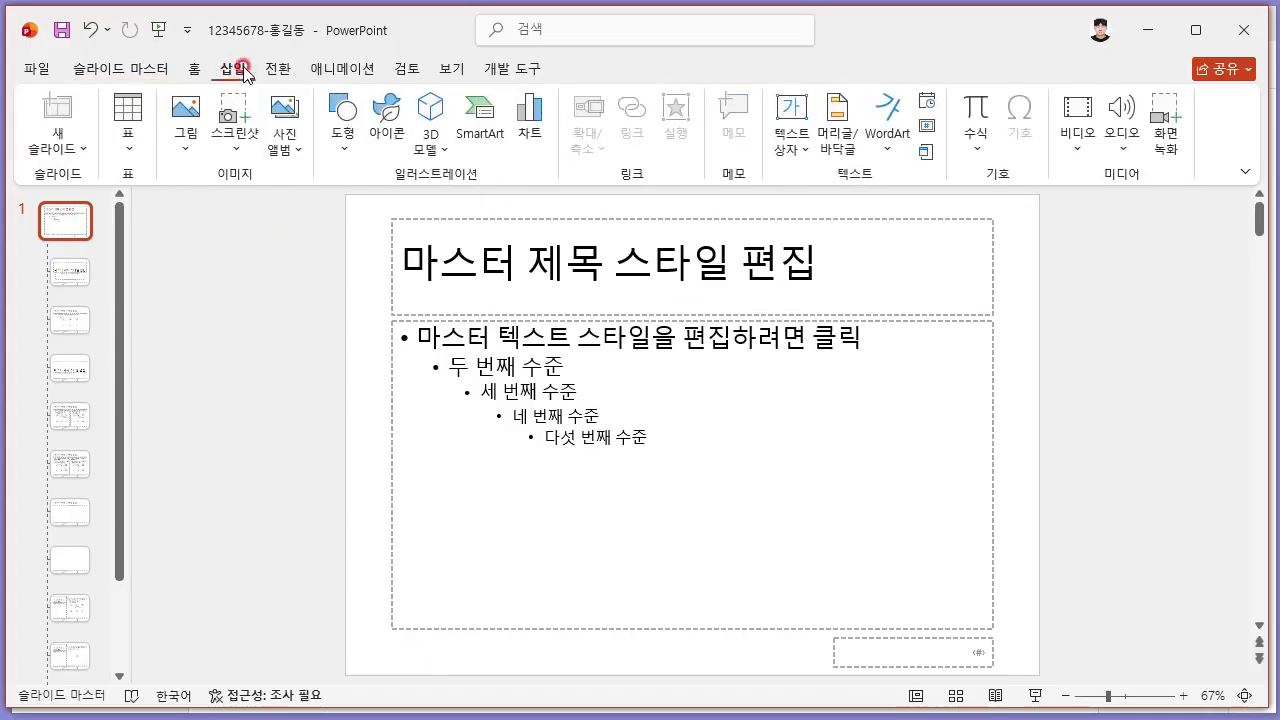
{"action": "left_click", "coordinate": [840, 148]}
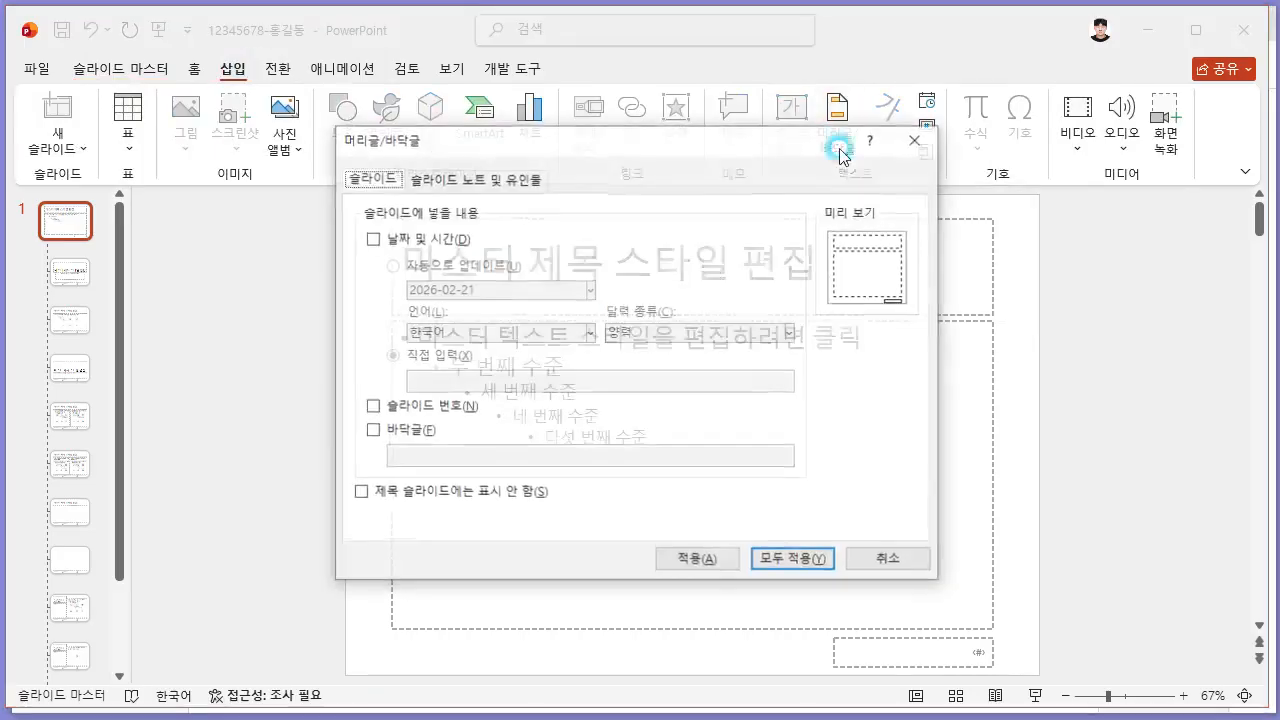
{"action": "left_click", "coordinate": [457, 410]}
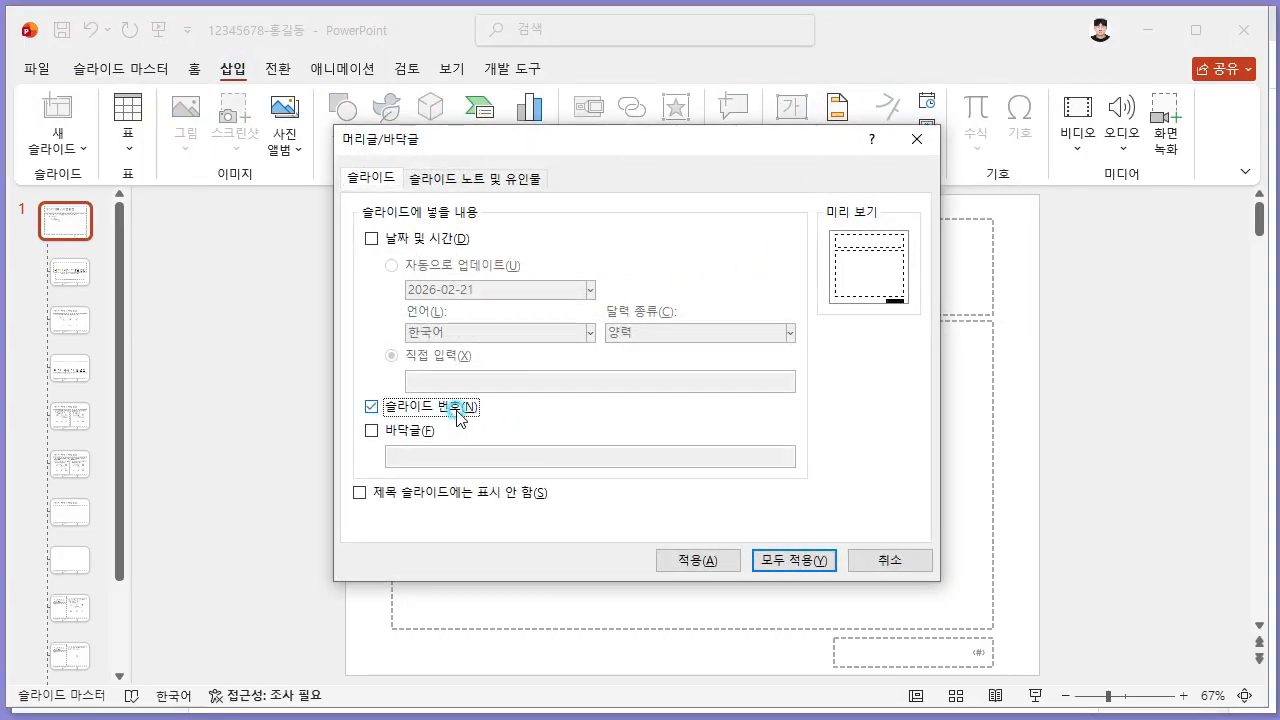
{"action": "left_click", "coordinate": [452, 493]}
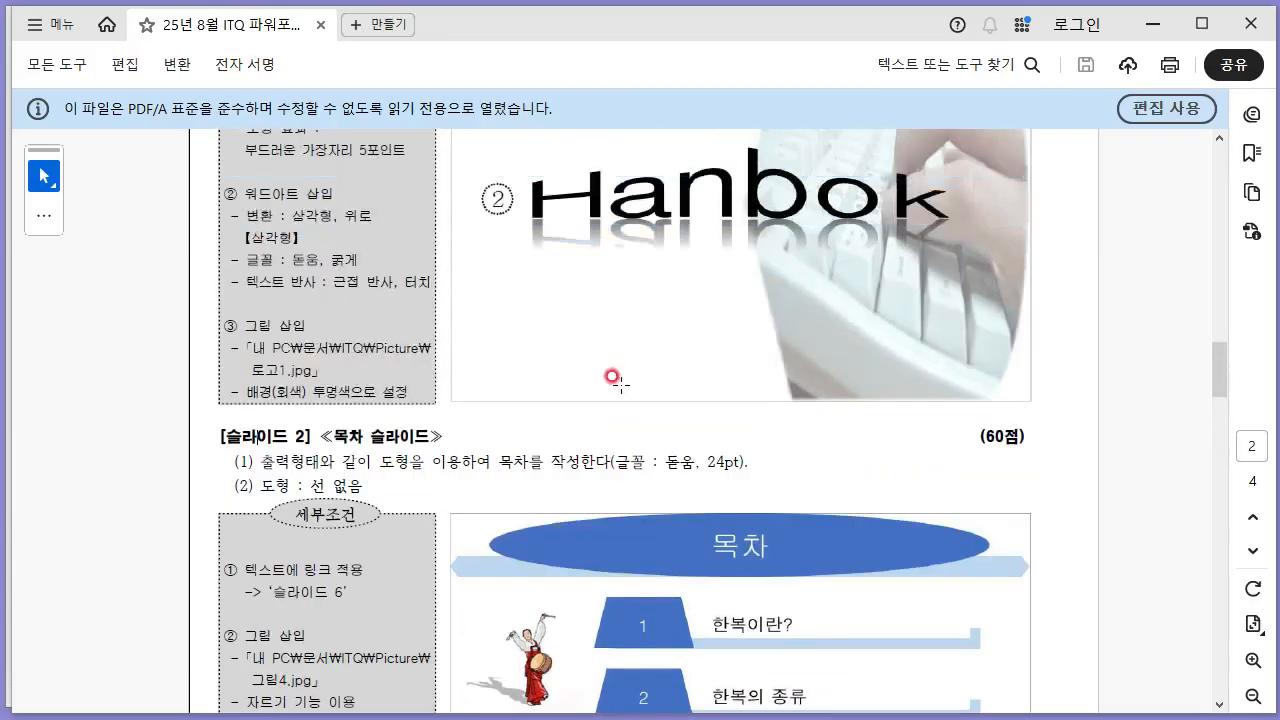
{"action": "scroll", "coordinate": [612, 378], "scroll_direction": "up", "scroll_amount": 5}
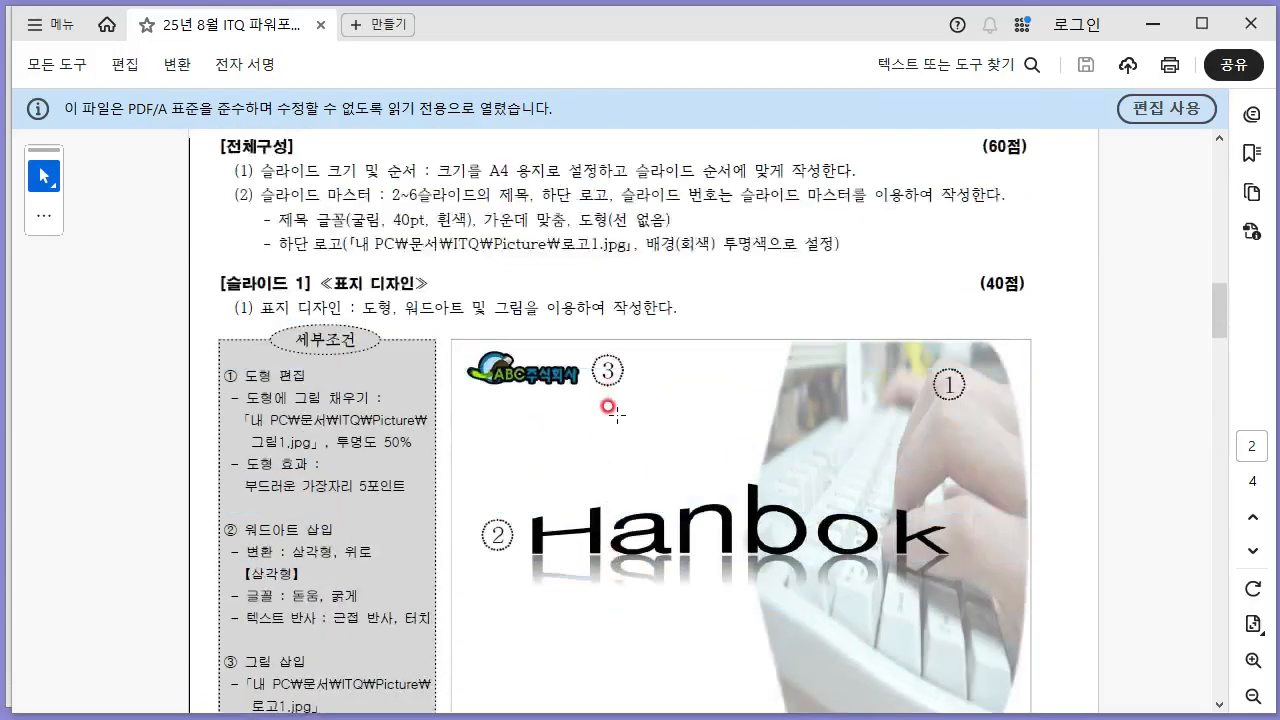
{"action": "left_click_drag", "start_coordinate": [617, 268], "coordinate": [980, 272]}
{"action": "left_click", "coordinate": [752, 271]}
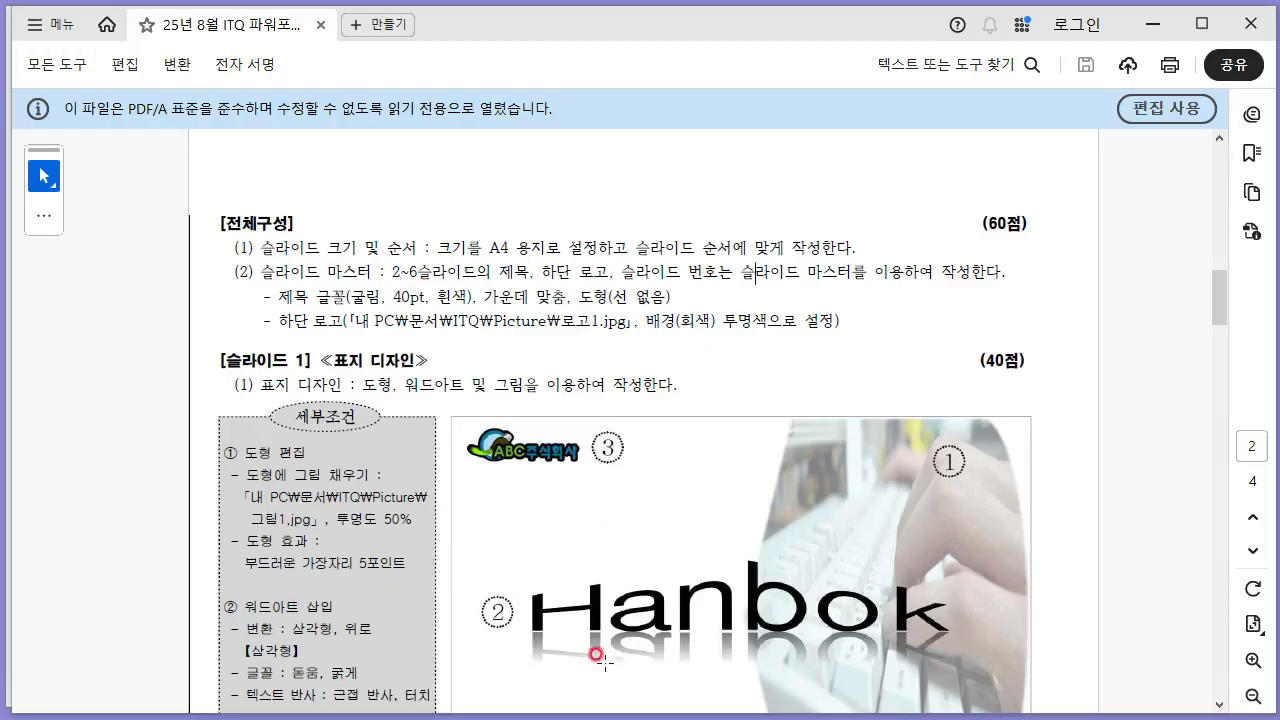
{"action": "key", "text": "alt+Tab"}
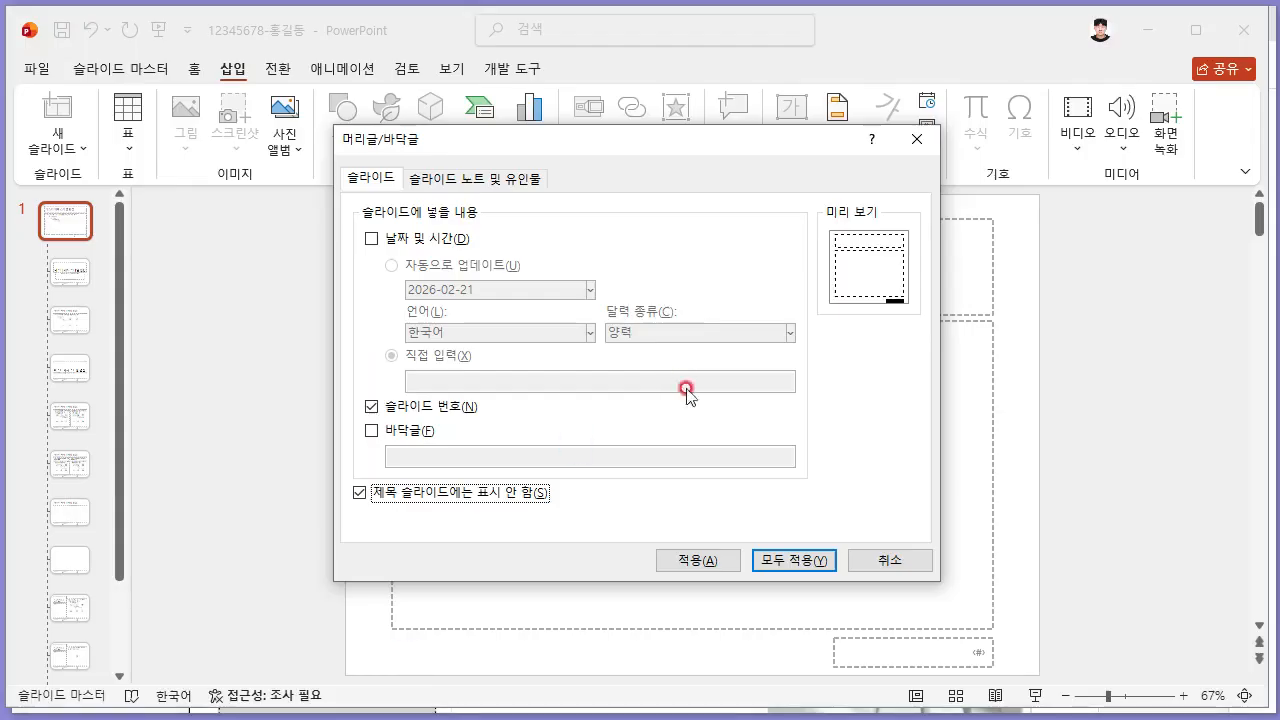
{"action": "left_click", "coordinate": [783, 565]}
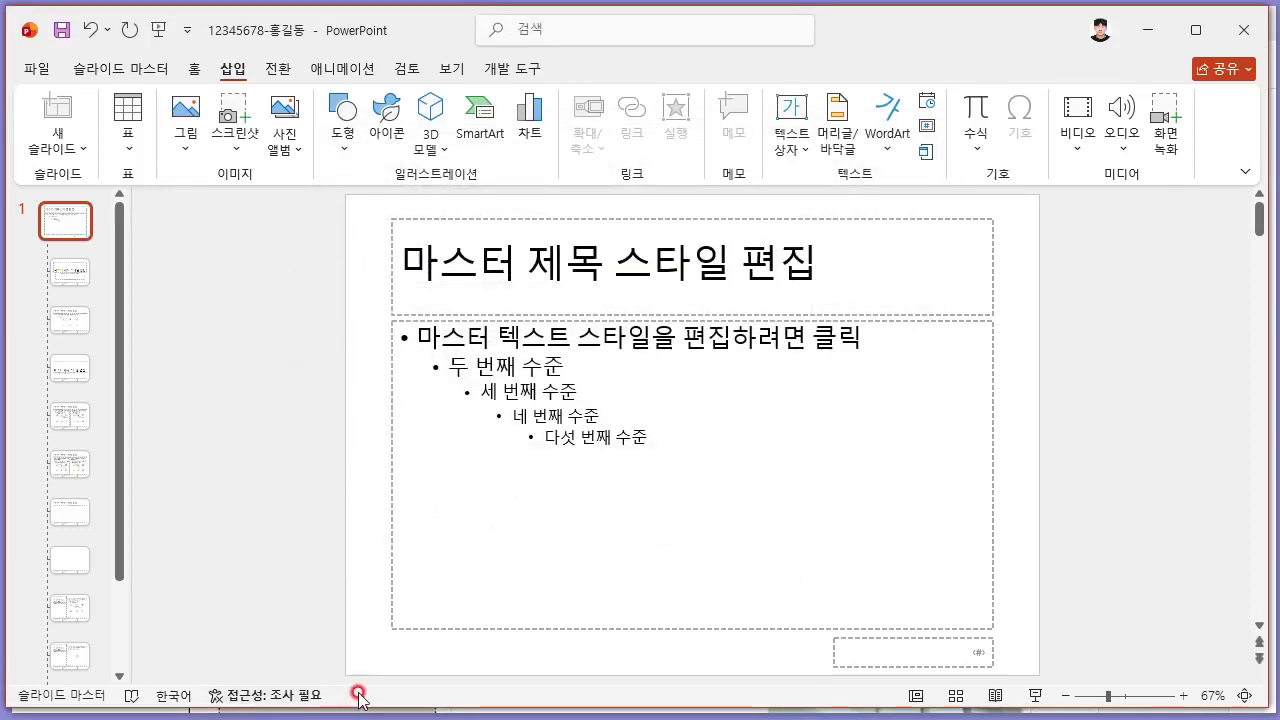
- Review the bottom logo file and transparent background requirement in the exam PDF, comparing the logo placement on the sample slides
{"action": "left_click", "coordinate": [631, 718]}
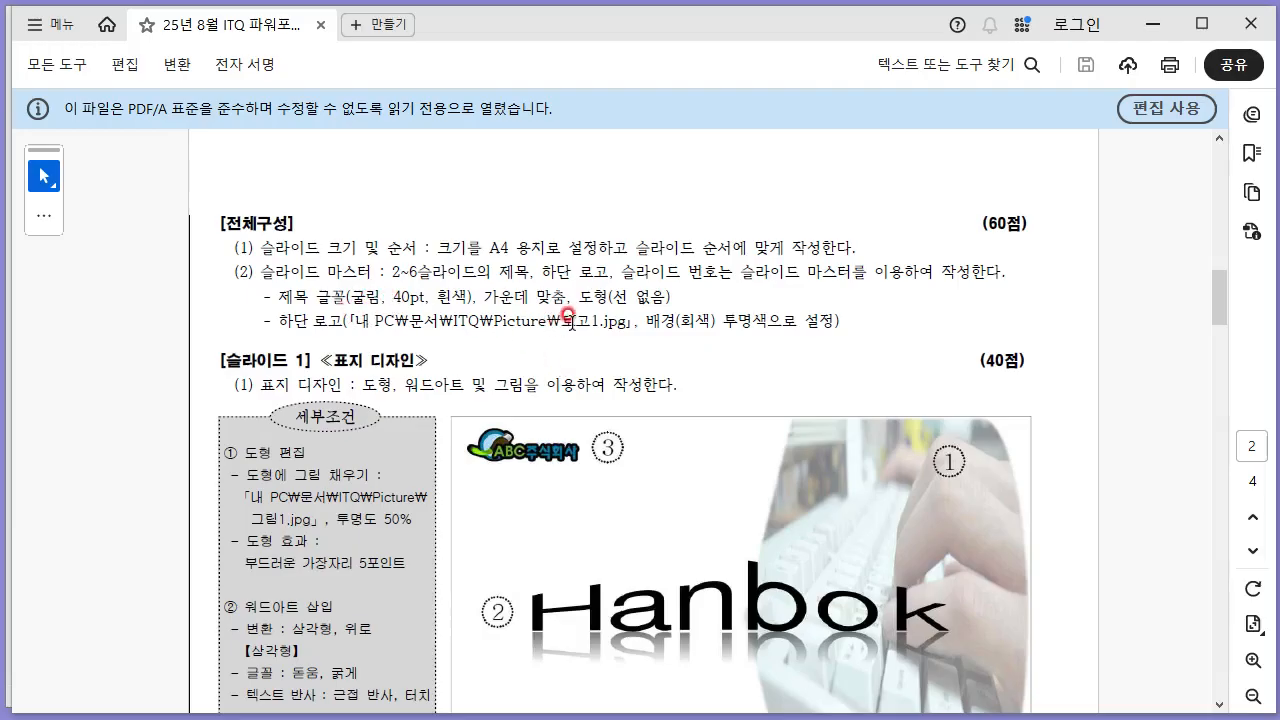
{"action": "left_click_drag", "start_coordinate": [569, 316], "coordinate": [772, 321]}
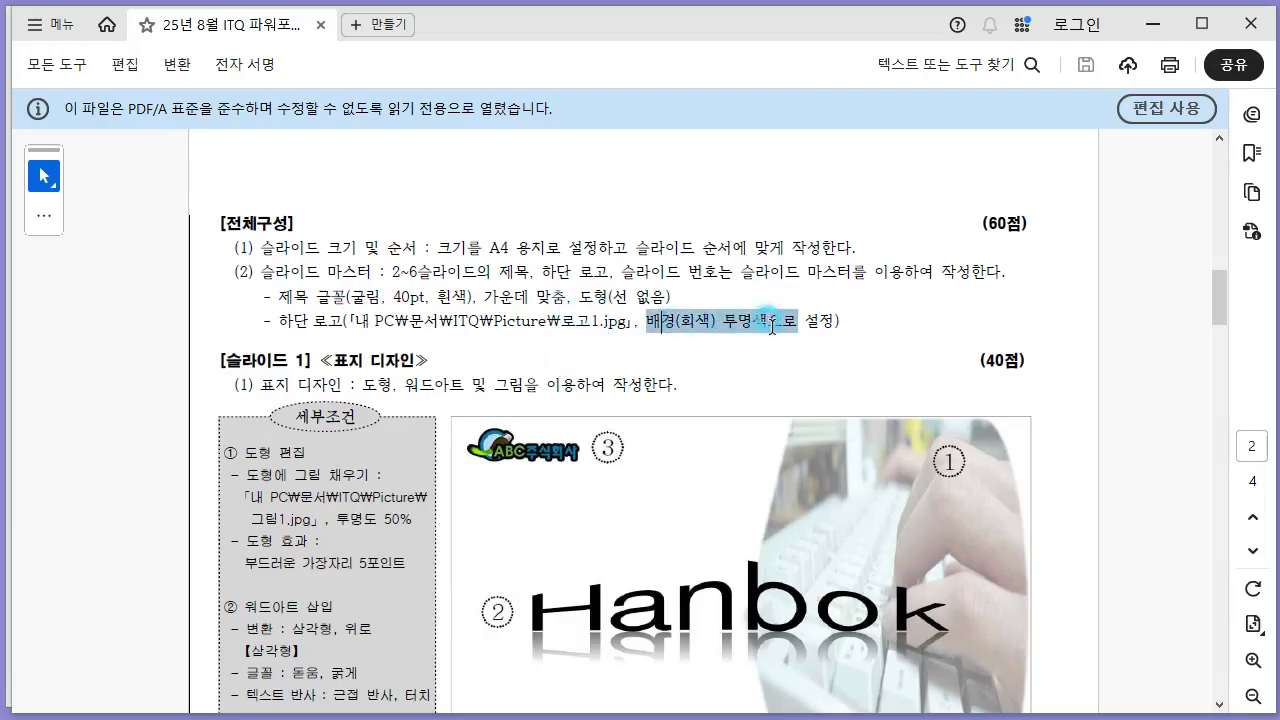
{"action": "left_click", "coordinate": [718, 325]}
{"action": "scroll", "coordinate": [711, 337], "scroll_direction": "down", "scroll_amount": 5}
{"action": "scroll", "coordinate": [711, 339], "scroll_direction": "down", "scroll_amount": 5}
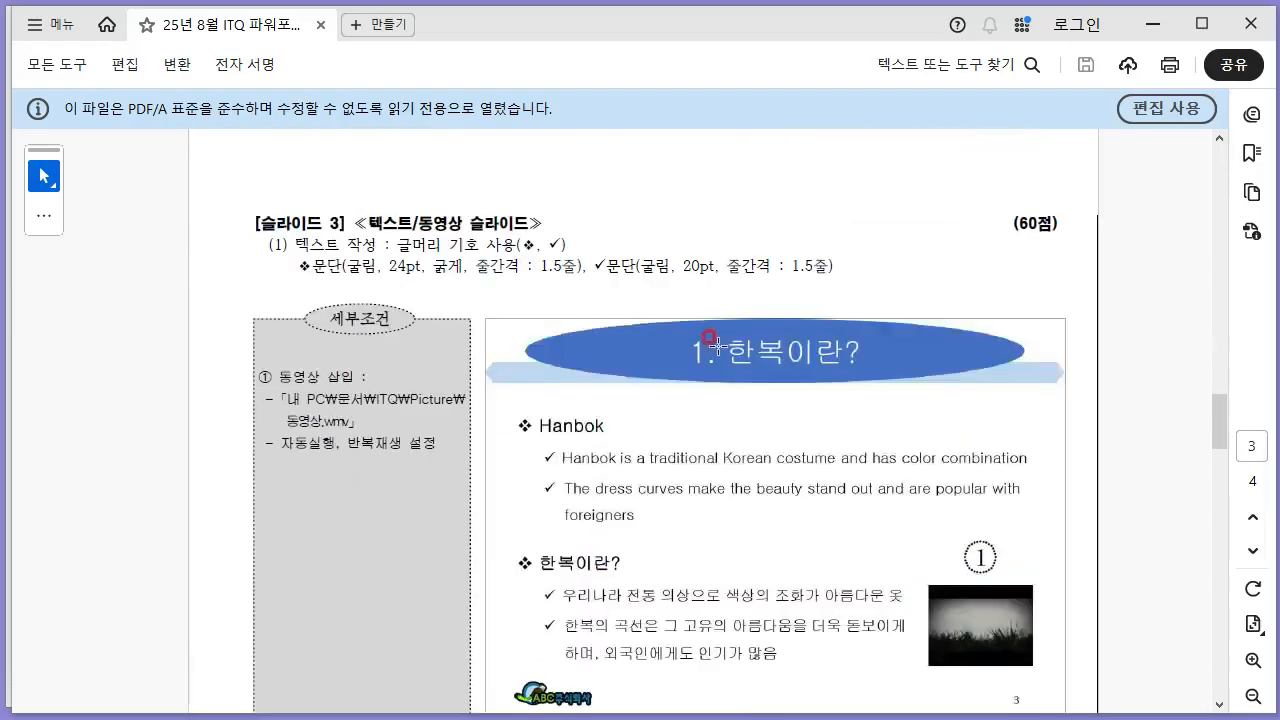
{"action": "scroll", "coordinate": [575, 475], "scroll_direction": "up", "scroll_amount": 3}
{"action": "scroll", "coordinate": [518, 620], "scroll_direction": "up", "scroll_amount": 5}
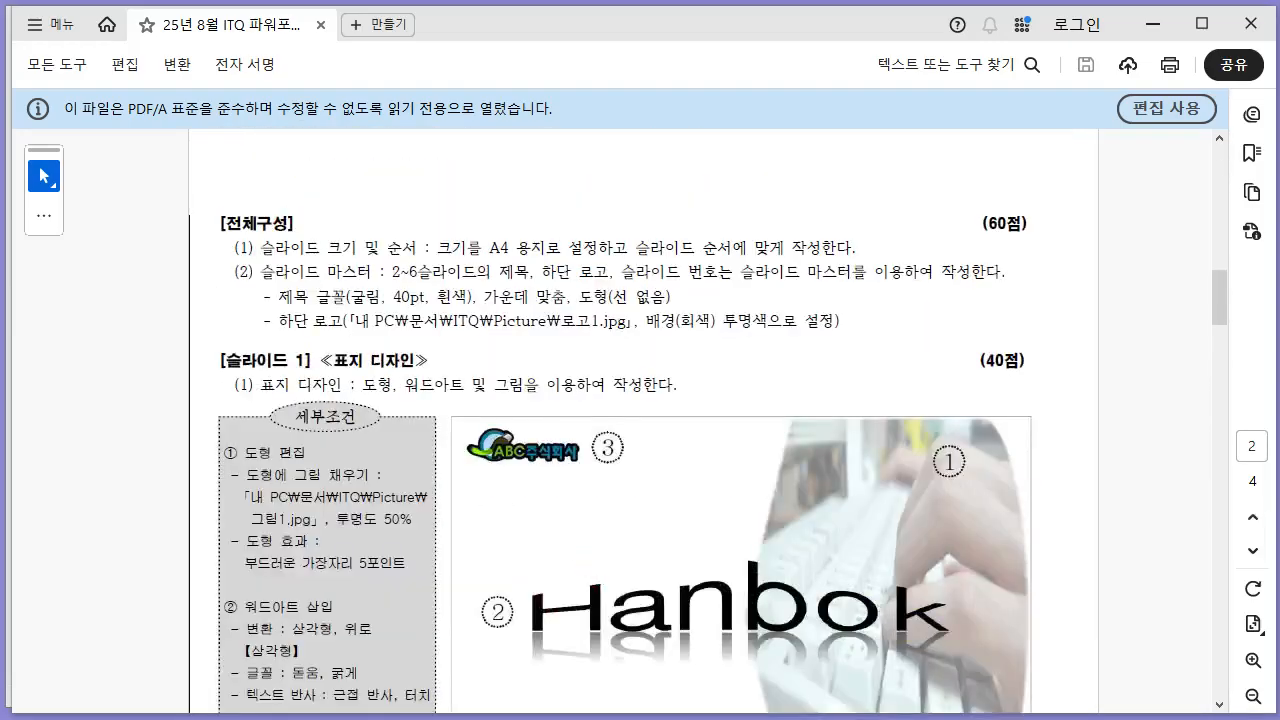
{"action": "key", "text": "alt+Tab"}
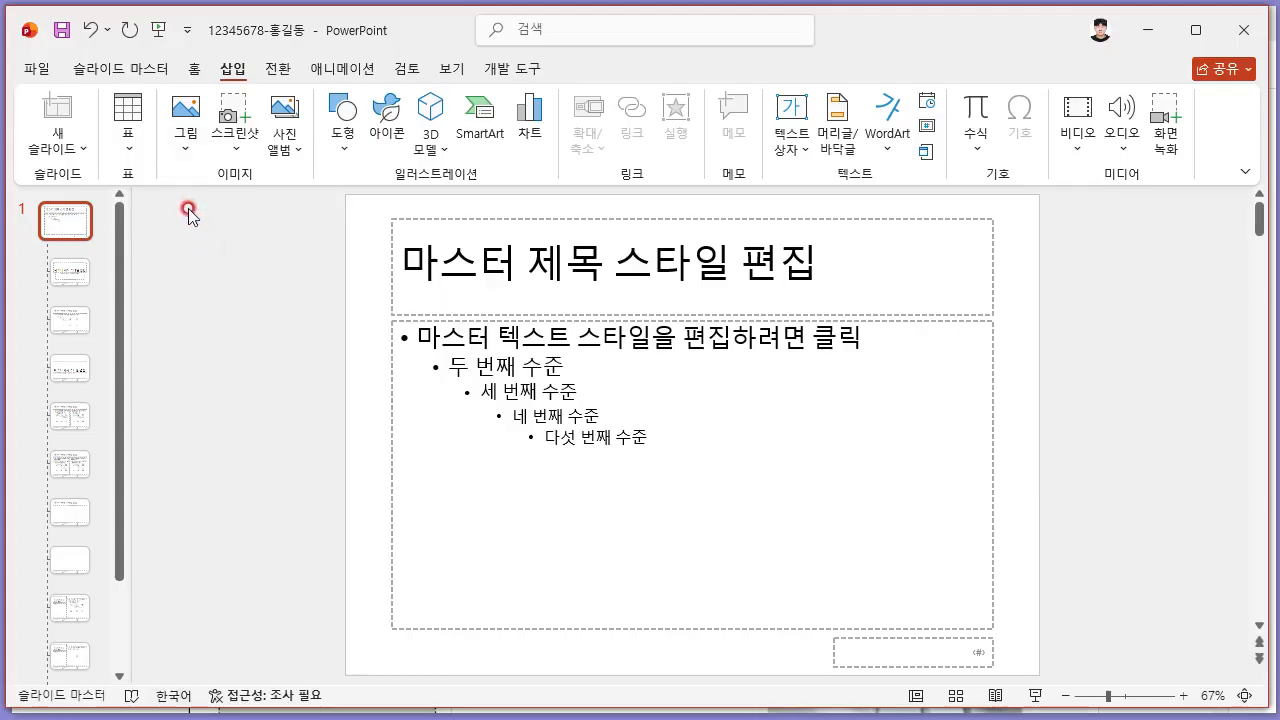
- Insert the picture 로고1 from the 문서 > ITQ > Picture folder onto the slide master, checking the file name against the exam PDF
{"action": "left_click", "coordinate": [193, 146]}
{"action": "left_click", "coordinate": [246, 213]}
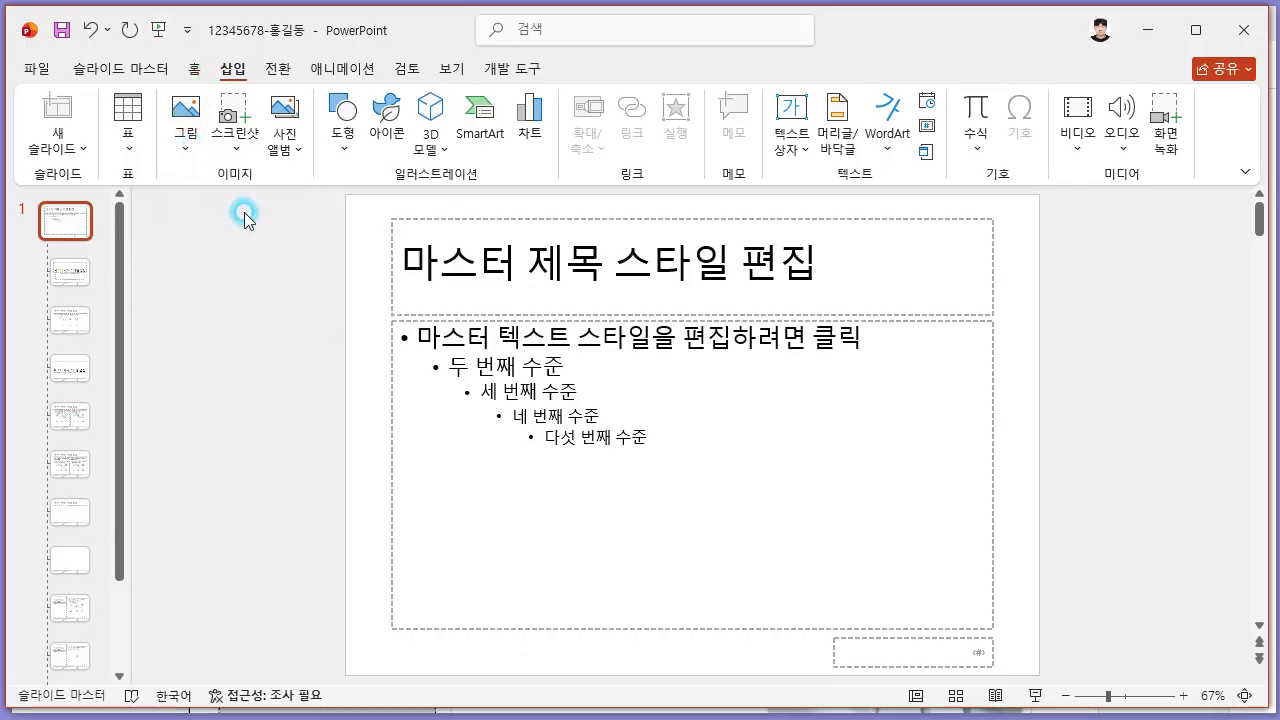
{"action": "scroll", "coordinate": [202, 304], "scroll_direction": "up", "scroll_amount": 5}
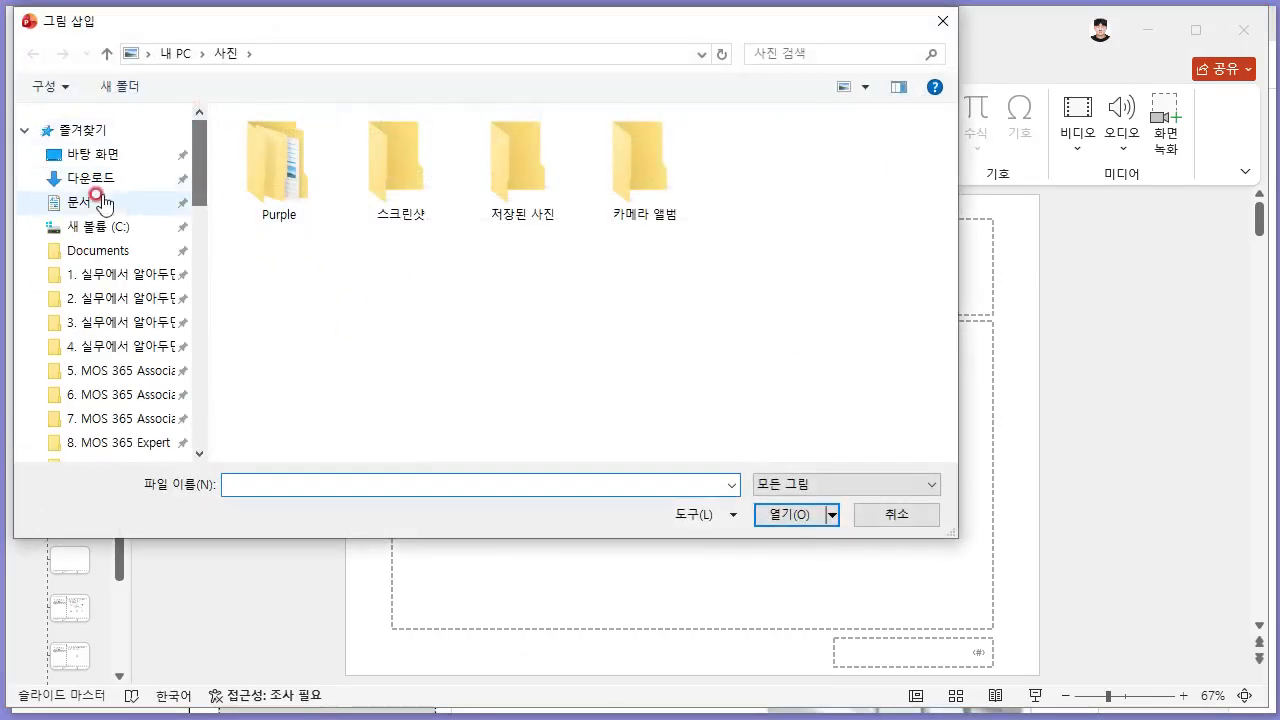
{"action": "left_click", "coordinate": [94, 200]}
{"action": "double_click", "coordinate": [284, 174]}
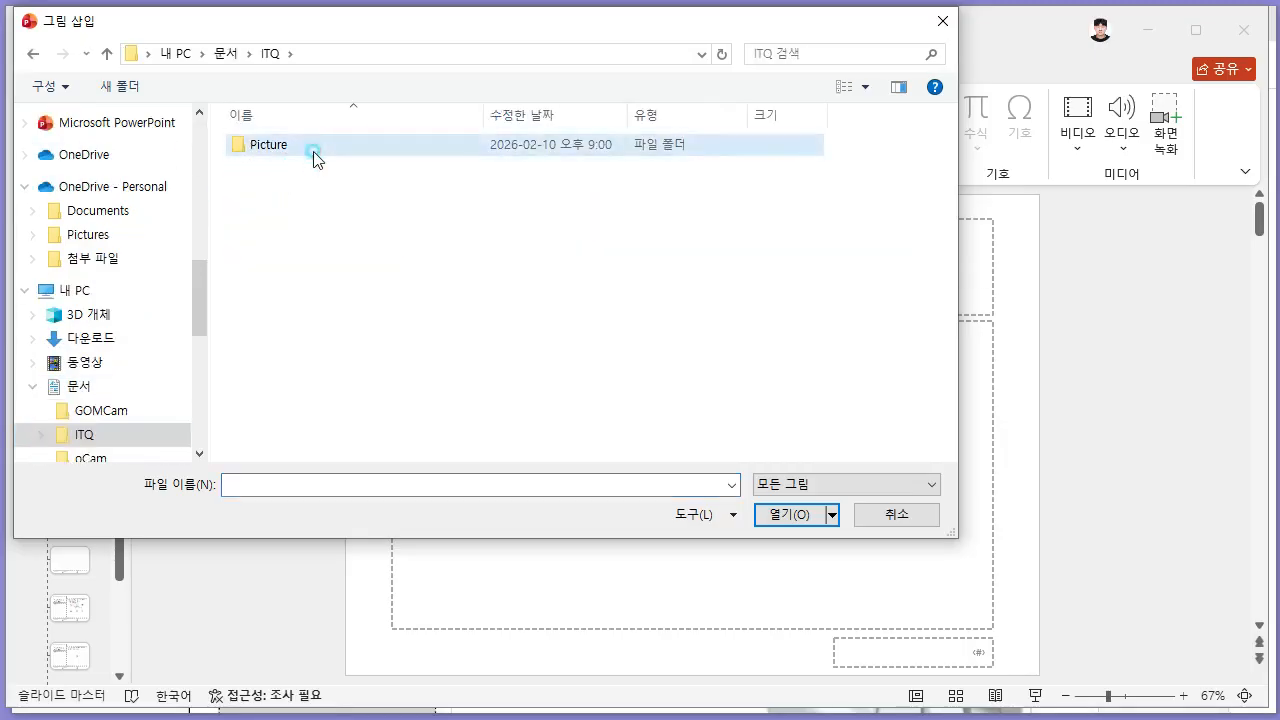
{"action": "double_click", "coordinate": [312, 150]}
{"action": "left_click", "coordinate": [880, 195]}
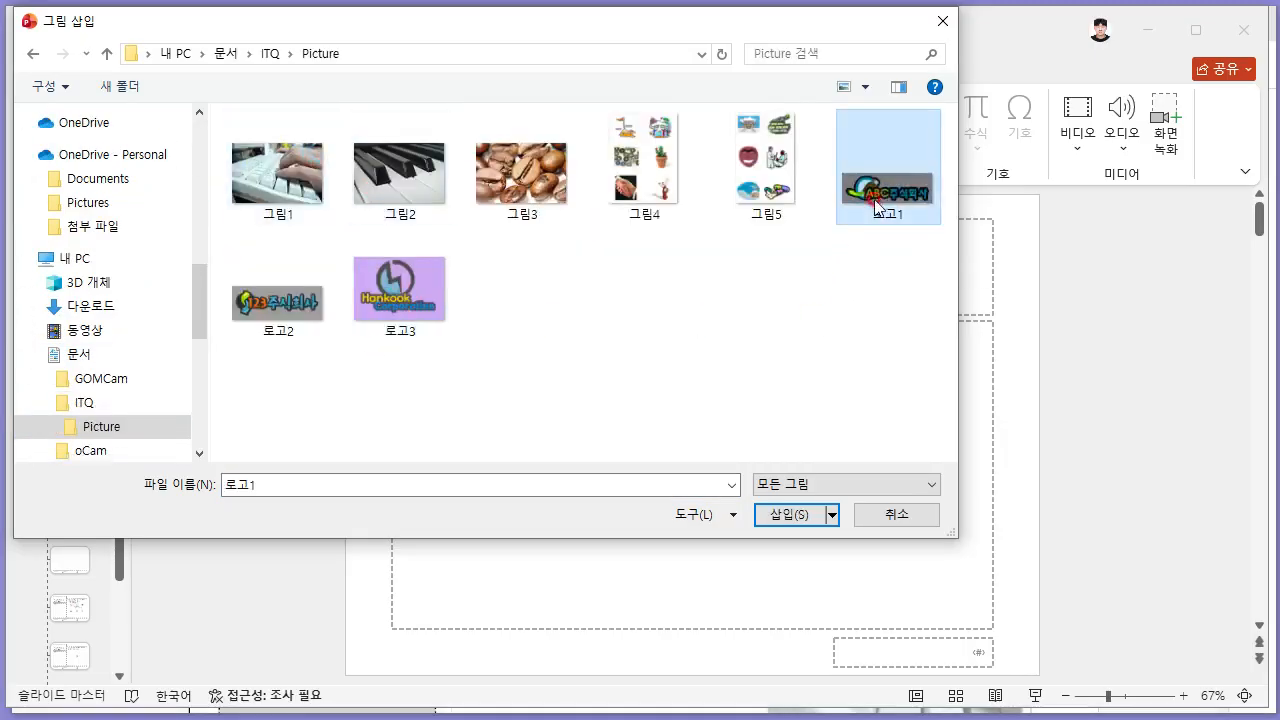
{"action": "key", "text": "alt+Tab"}
{"action": "left_click_drag", "start_coordinate": [561, 318], "coordinate": [603, 318]}
{"action": "key", "text": "alt+Tab"}
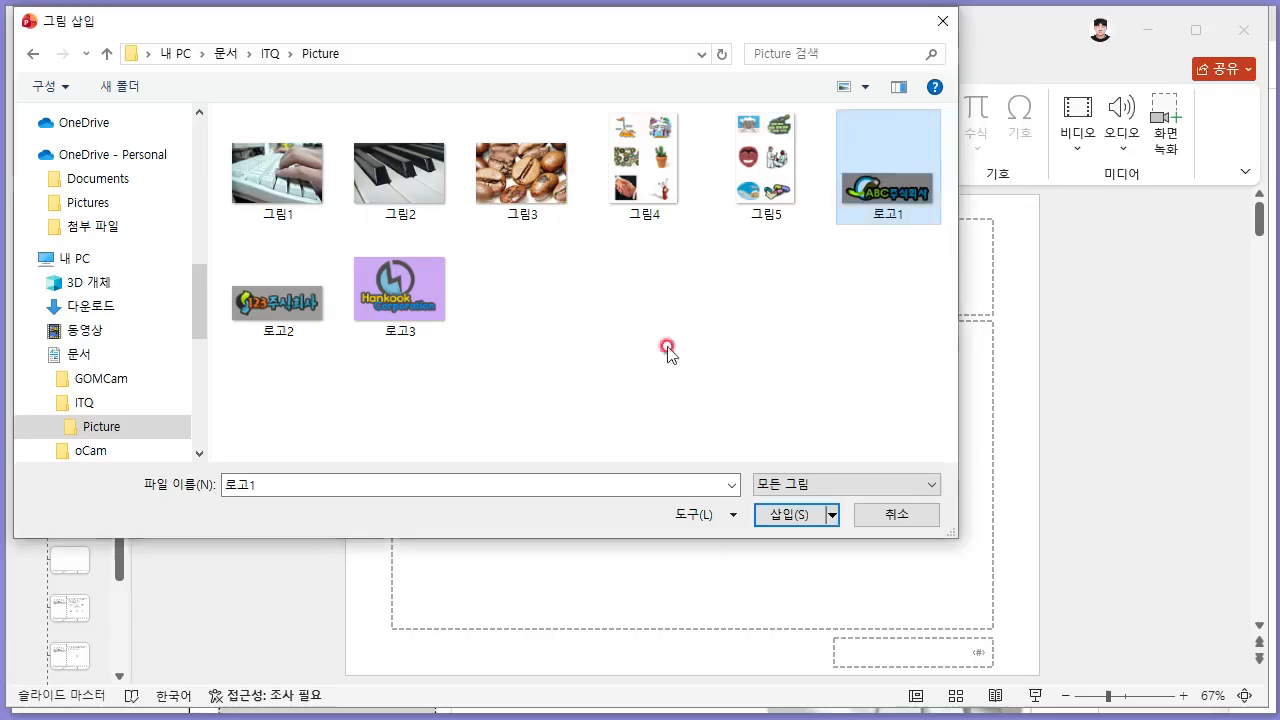
{"action": "left_click", "coordinate": [789, 517]}
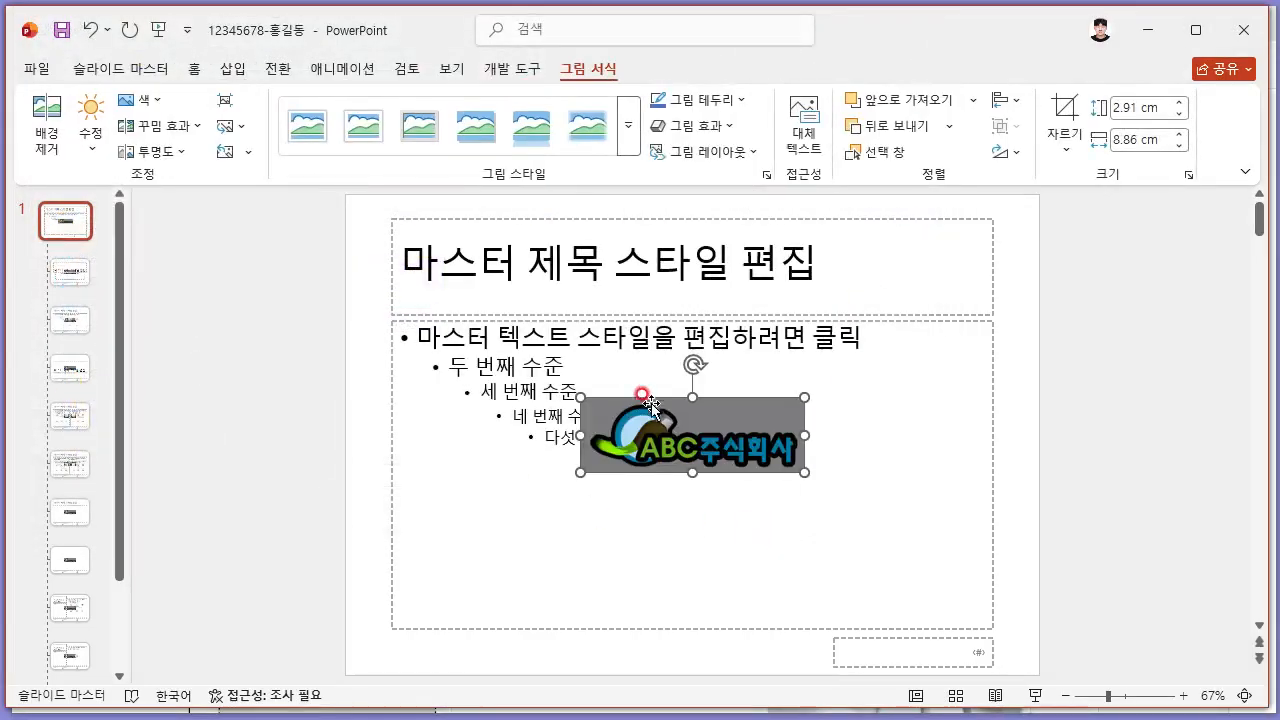
- Move the logo to the lower-left corner of the master slide and shrink it to about 1.01 cm by 3.09 cm
{"action": "left_click_drag", "start_coordinate": [646, 433], "coordinate": [425, 633]}
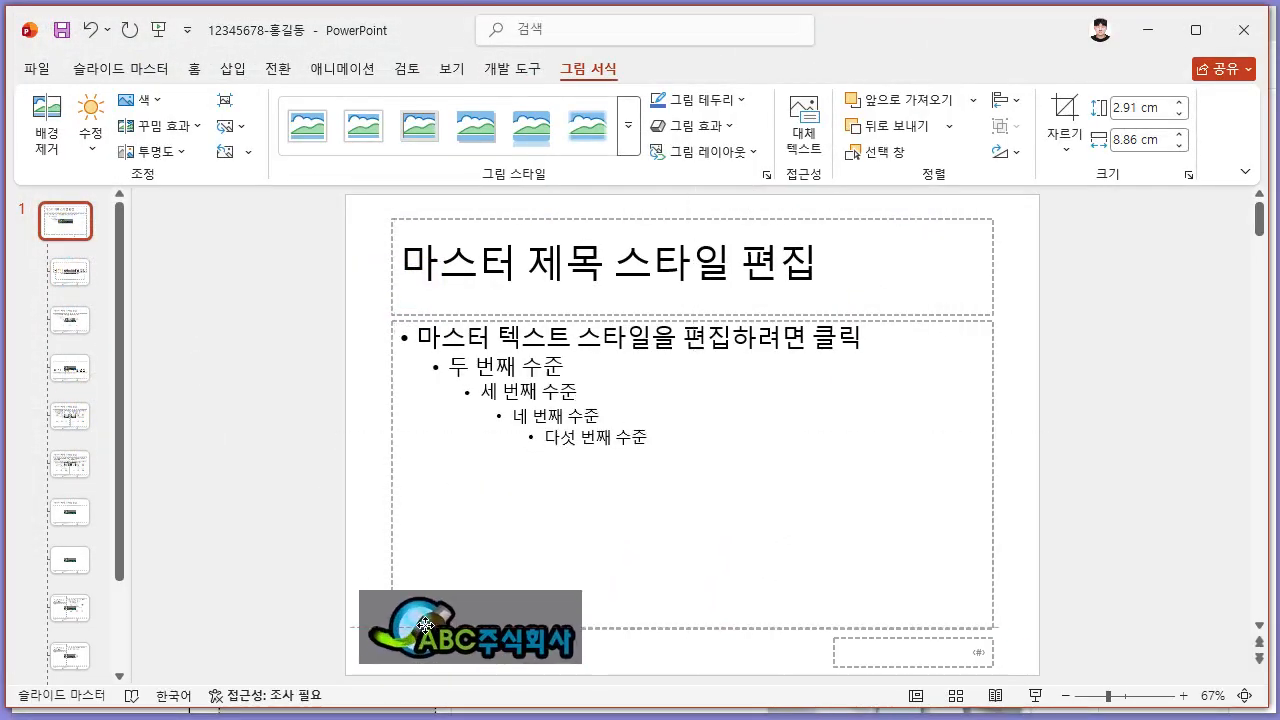
{"action": "left_click_drag", "start_coordinate": [581, 598], "coordinate": [437, 637]}
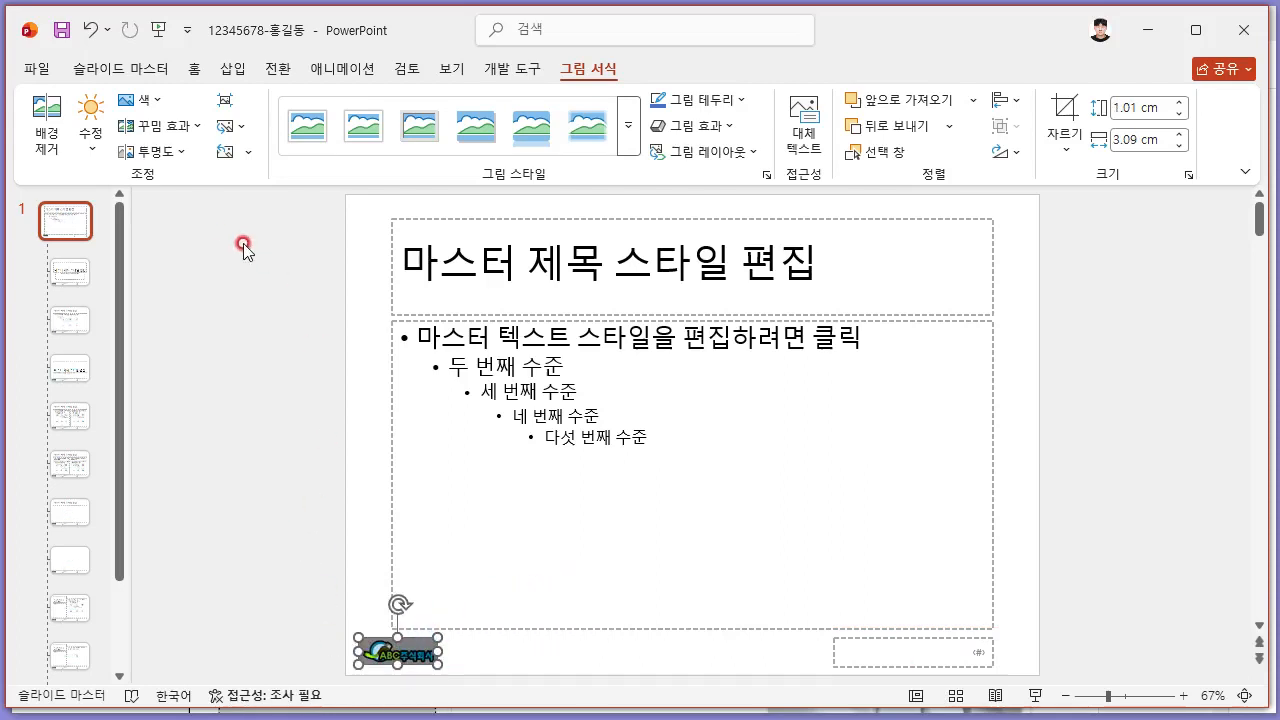
- Make the gray background of the bottom logo on the slide master transparent
{"action": "left_click", "coordinate": [160, 103]}
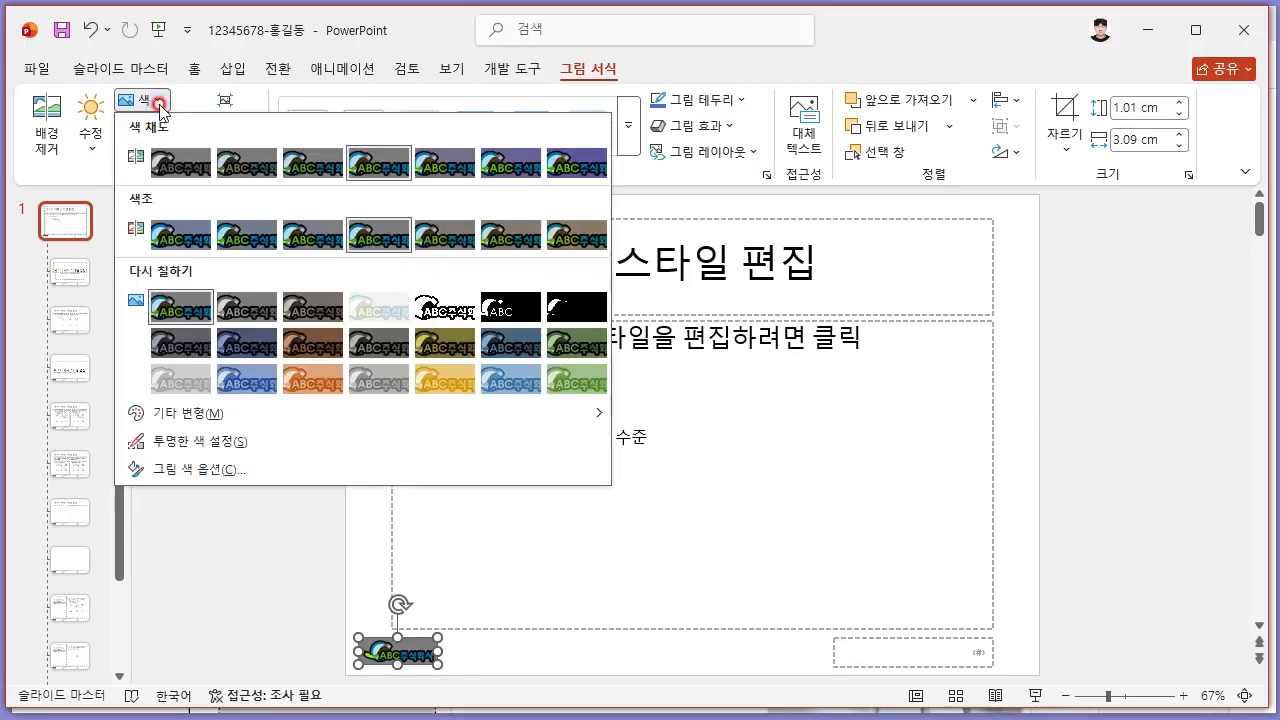
{"action": "left_click", "coordinate": [236, 446]}
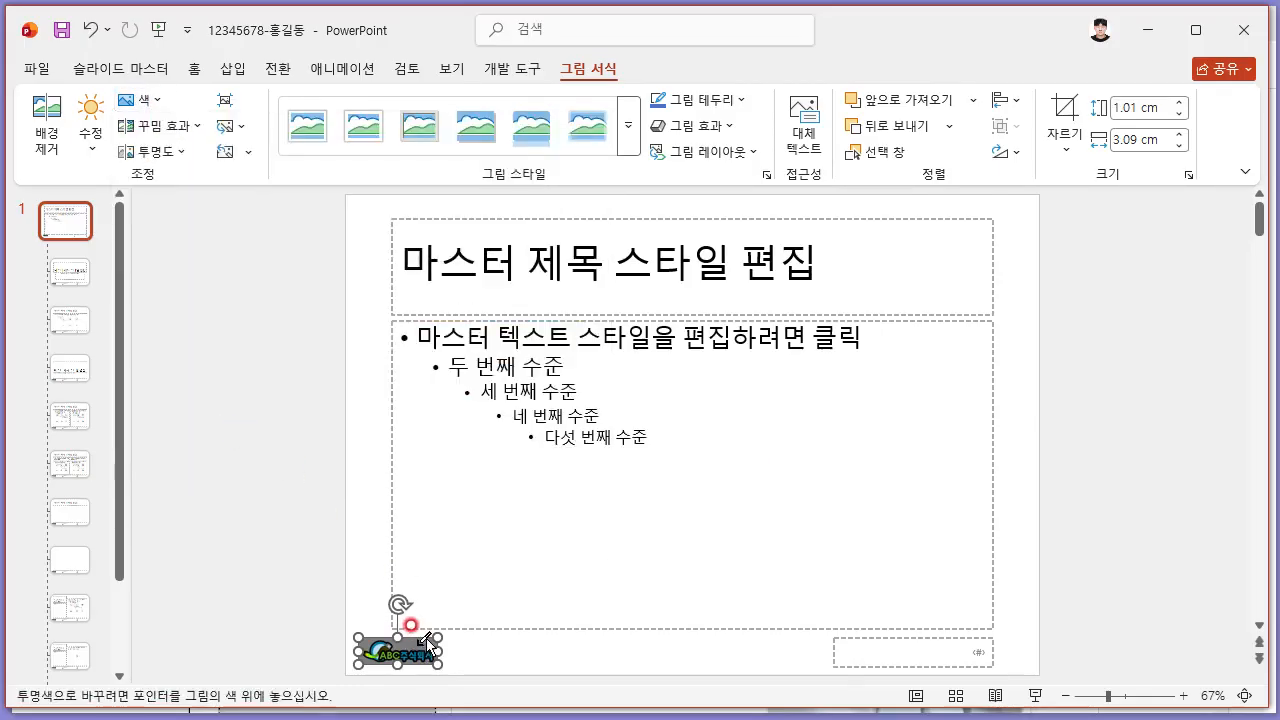
{"action": "left_click", "coordinate": [421, 648]}
{"action": "left_click", "coordinate": [295, 570]}
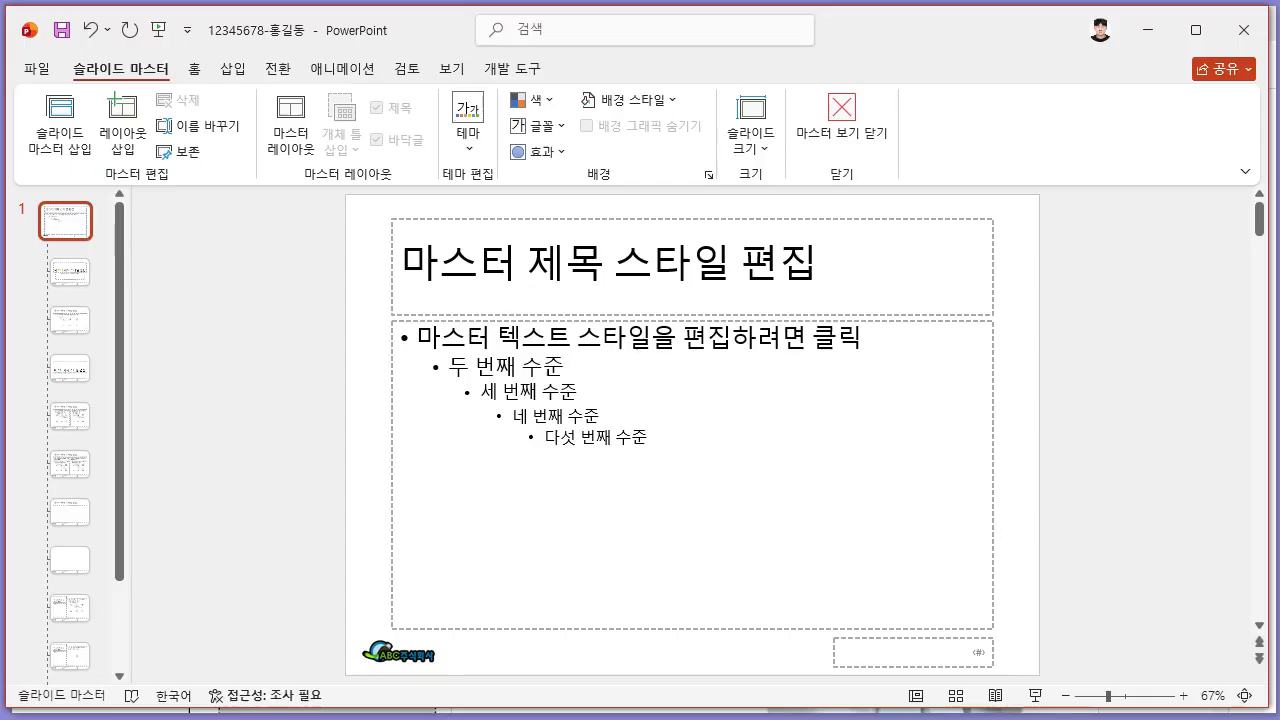
{"action": "left_click", "coordinate": [1147, 437]}
- Review the title font, alignment and no-outline shape requirements in the exam PDF and examine the title shapes on the sample 목차 slide
{"action": "key", "text": "alt+Tab"}
{"action": "scroll", "coordinate": [786, 308], "scroll_direction": "down", "scroll_amount": 10}
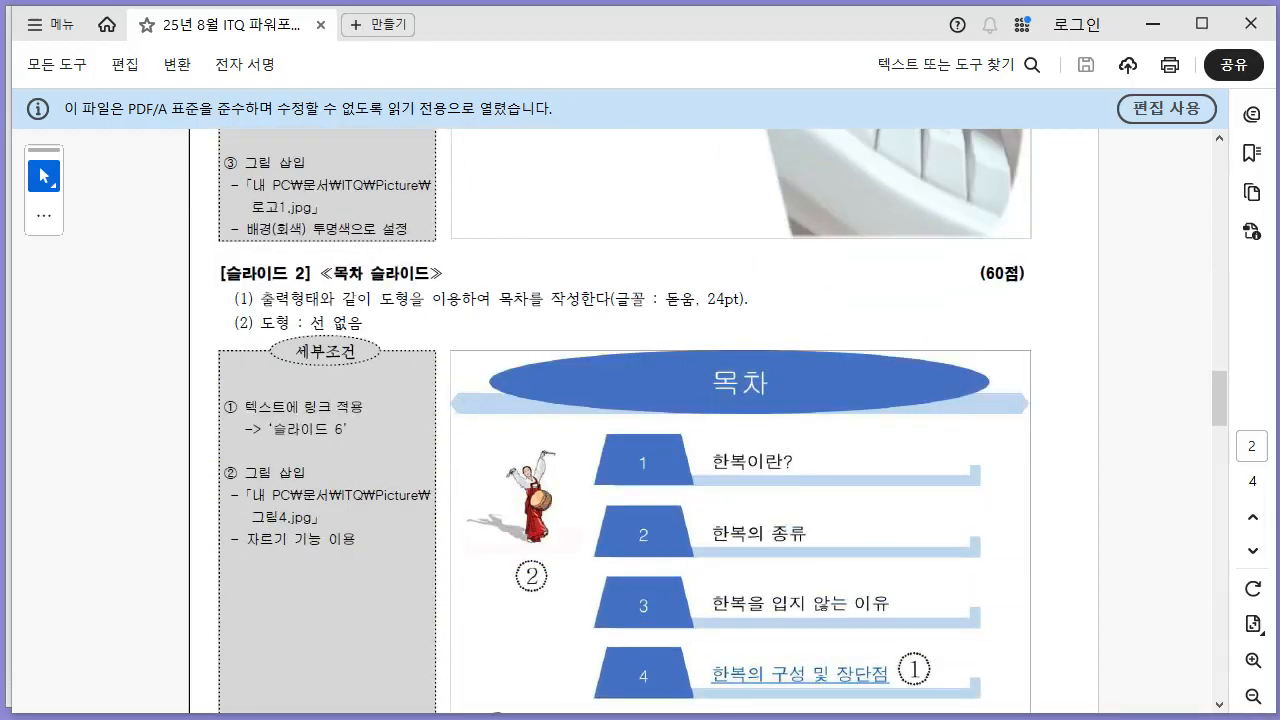
{"action": "left_click_drag", "start_coordinate": [471, 407], "coordinate": [480, 409]}
{"action": "left_click_drag", "start_coordinate": [528, 384], "coordinate": [540, 373]}
{"action": "scroll", "coordinate": [569, 341], "scroll_direction": "up", "scroll_amount": 6}
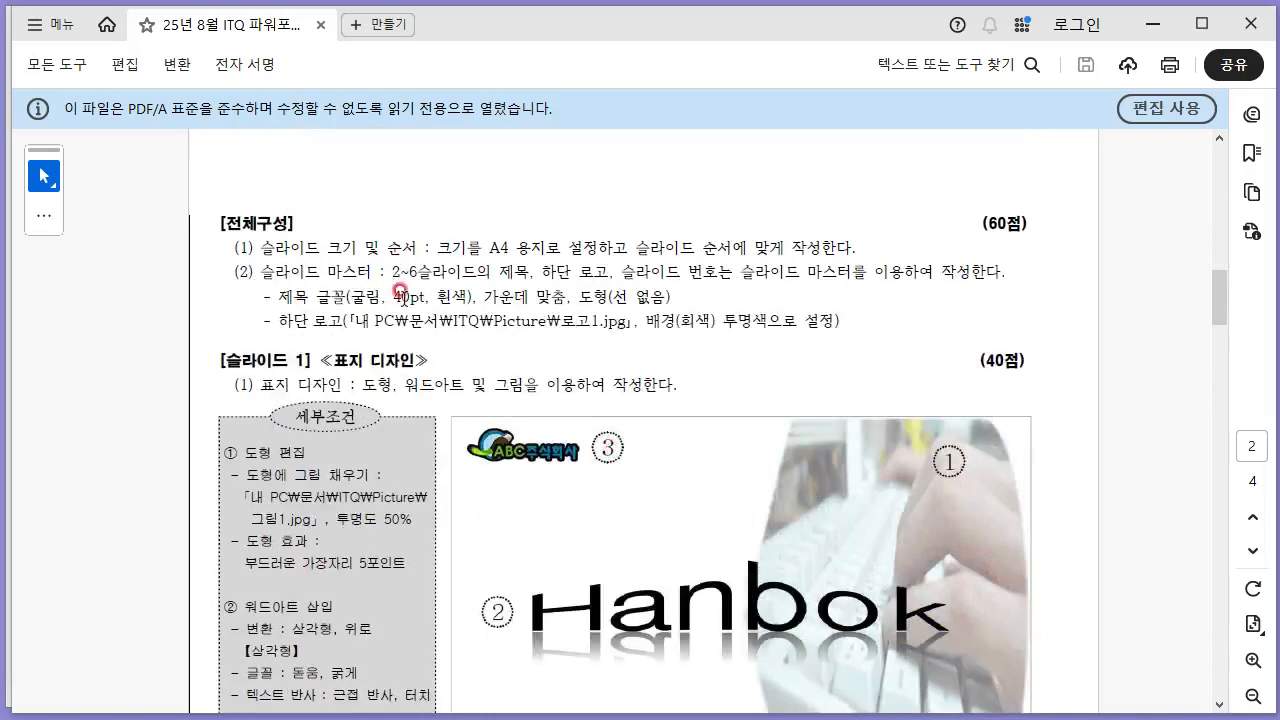
{"action": "mouse_move", "coordinate": [280, 296]}
{"action": "left_mouse_down"}
{"action": "mouse_move", "coordinate": [571, 297]}
{"action": "mouse_move", "coordinate": [705, 320]}
{"action": "mouse_move", "coordinate": [672, 292]}
{"action": "mouse_move", "coordinate": [278, 298]}
{"action": "left_mouse_up"}
{"action": "left_click", "coordinate": [672, 292]}
{"action": "left_click", "coordinate": [539, 340]}
{"action": "scroll", "coordinate": [580, 470], "scroll_direction": "down", "scroll_amount": 2}
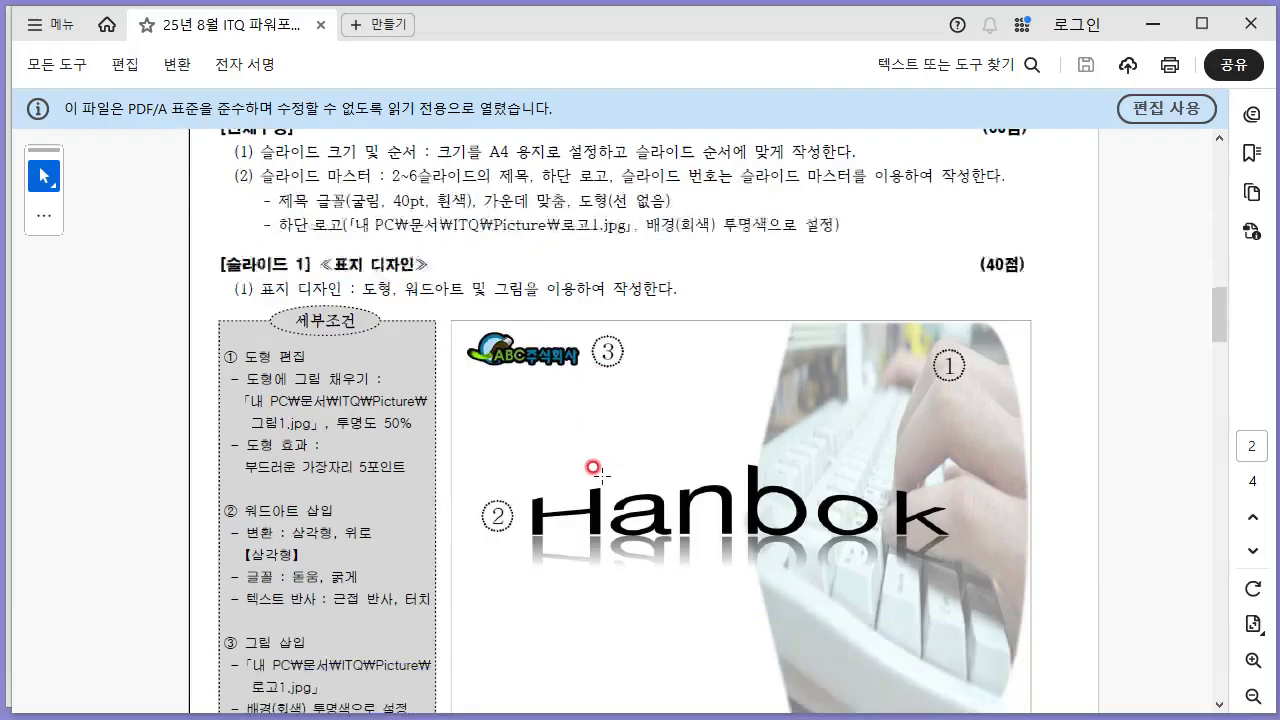
{"action": "key", "text": "alt+Tab"}
- Draw a hexagon band about 1.01 cm high and 27.52 cm wide across the full width of the master slide, through the lower title area
{"action": "left_click", "coordinate": [449, 280]}
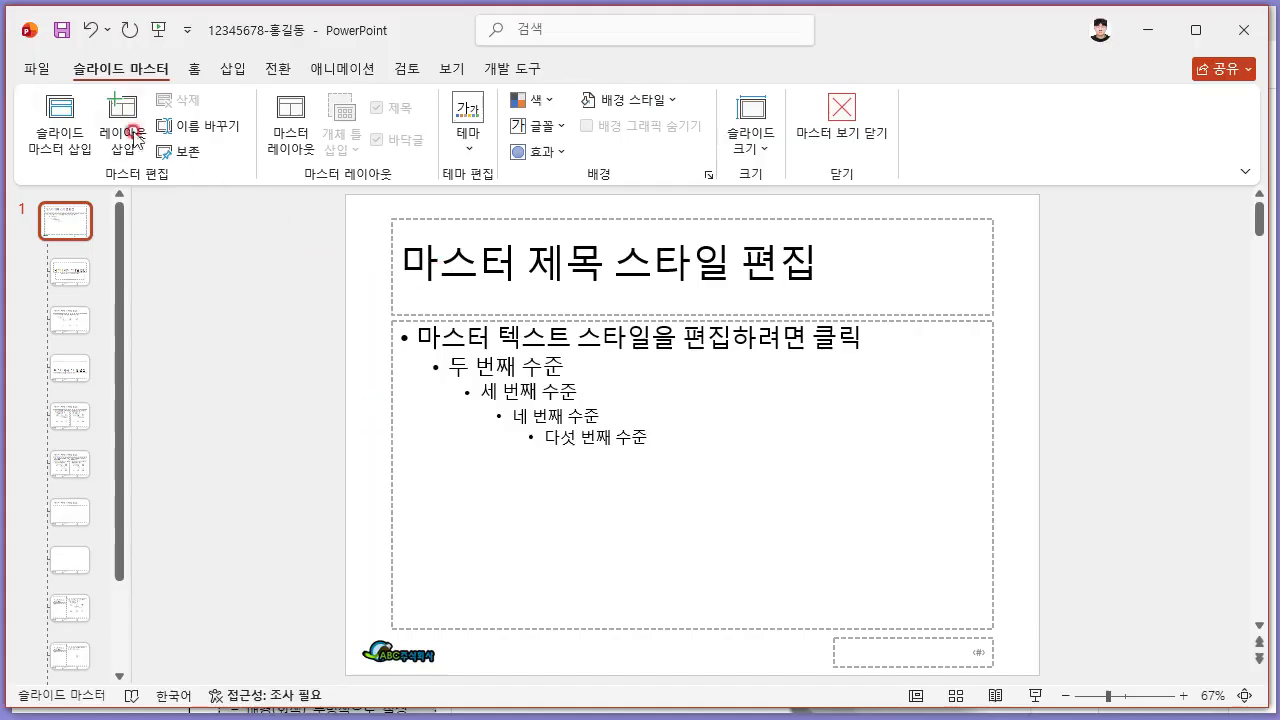
{"action": "left_click", "coordinate": [241, 69]}
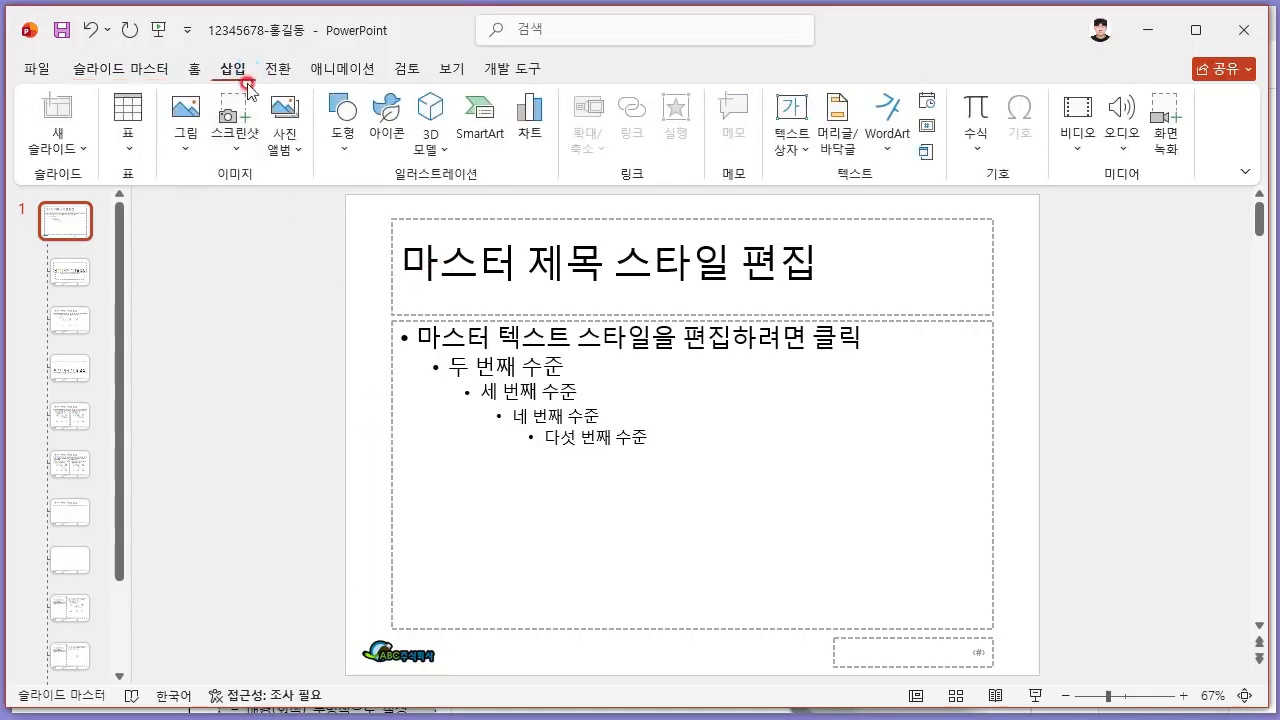
{"action": "left_click", "coordinate": [342, 120]}
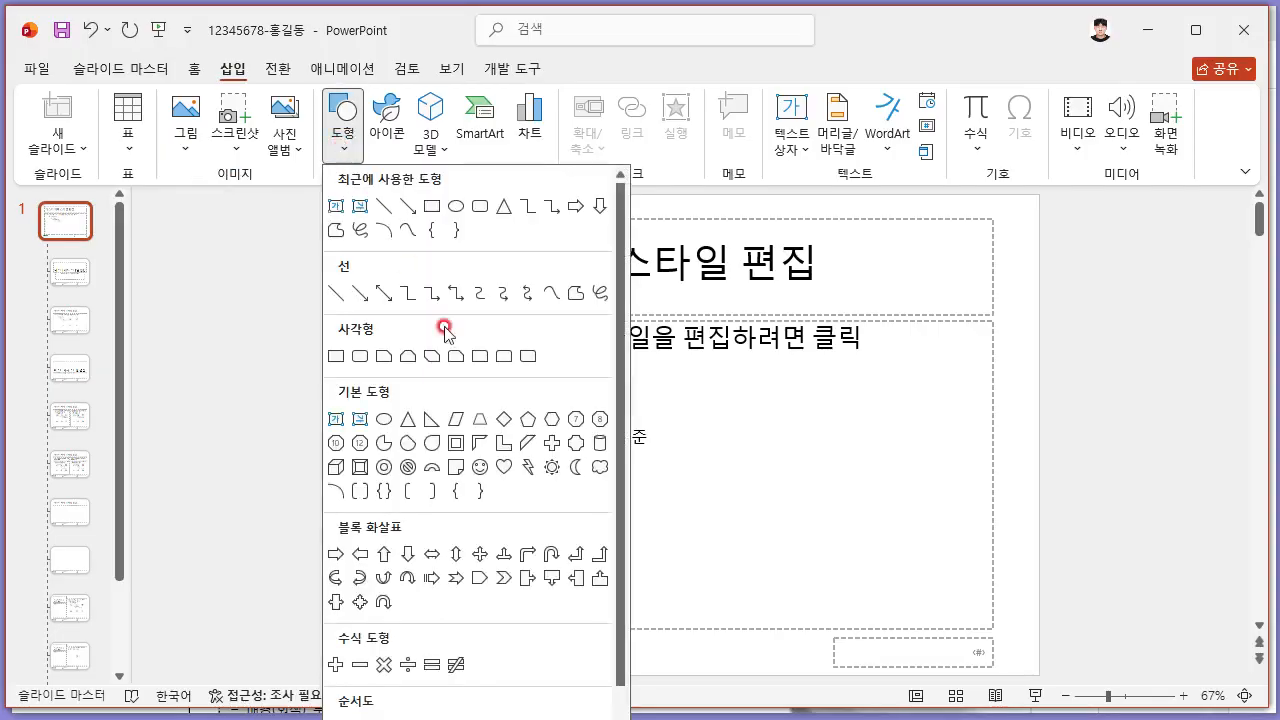
{"action": "left_click", "coordinate": [555, 420]}
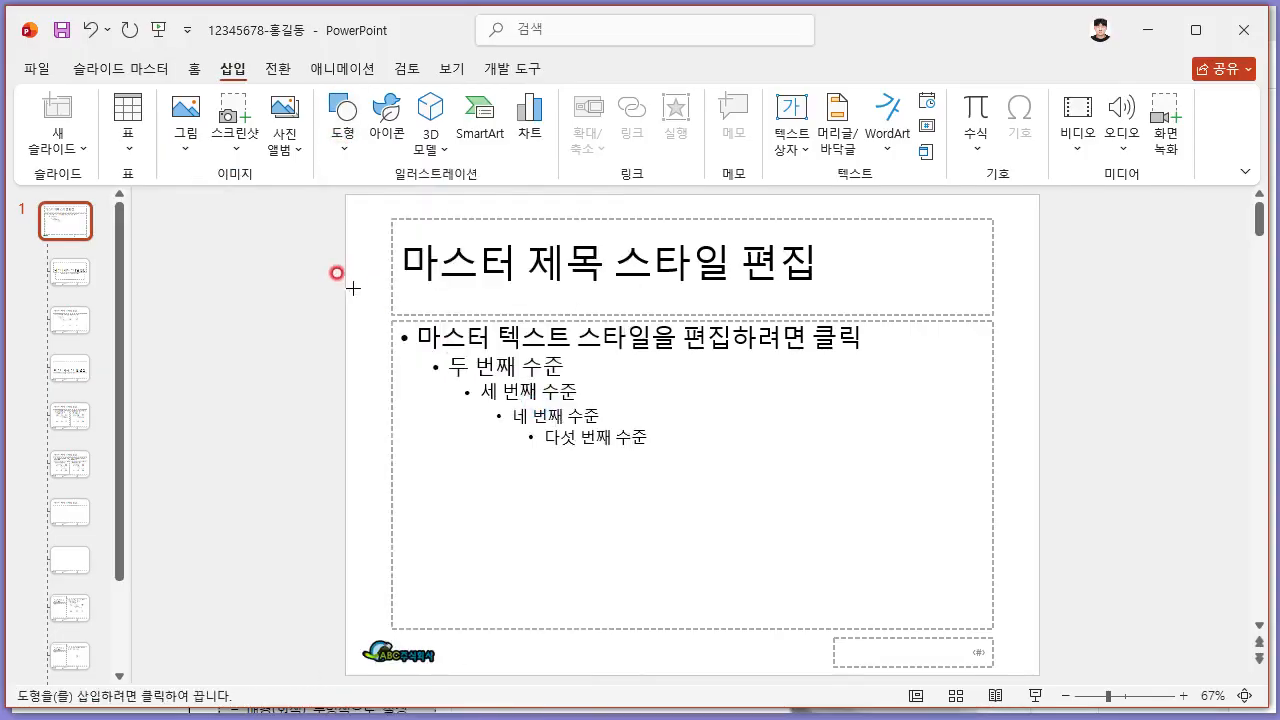
{"action": "left_click_drag", "start_coordinate": [358, 278], "coordinate": [1039, 302]}
{"action": "left_click_drag", "start_coordinate": [357, 291], "coordinate": [345, 295]}
{"action": "left_click", "coordinate": [280, 394]}
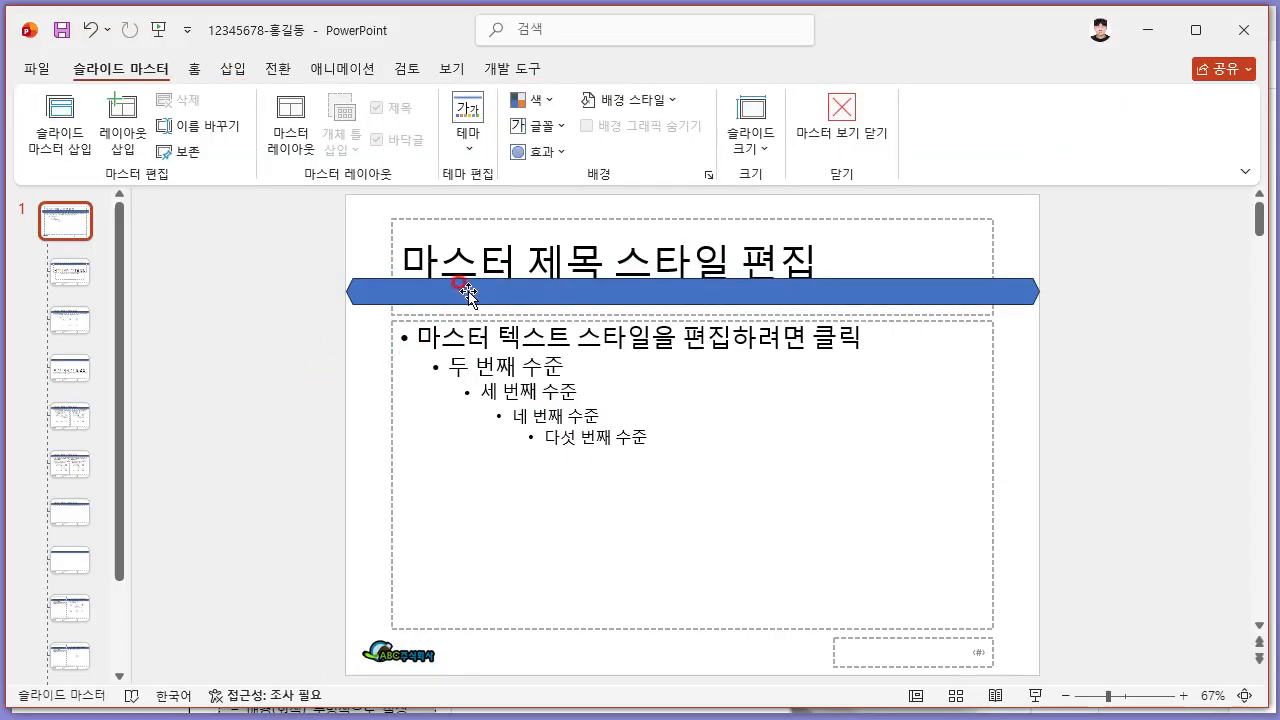
- Move the master title placeholder slightly upward so its text sits above the hexagon band
{"action": "mouse_move", "coordinate": [467, 292]}
{"action": "left_mouse_down"}
{"action": "mouse_move", "coordinate": [452, 272]}
{"action": "mouse_move", "coordinate": [466, 286]}
{"action": "left_mouse_up"}
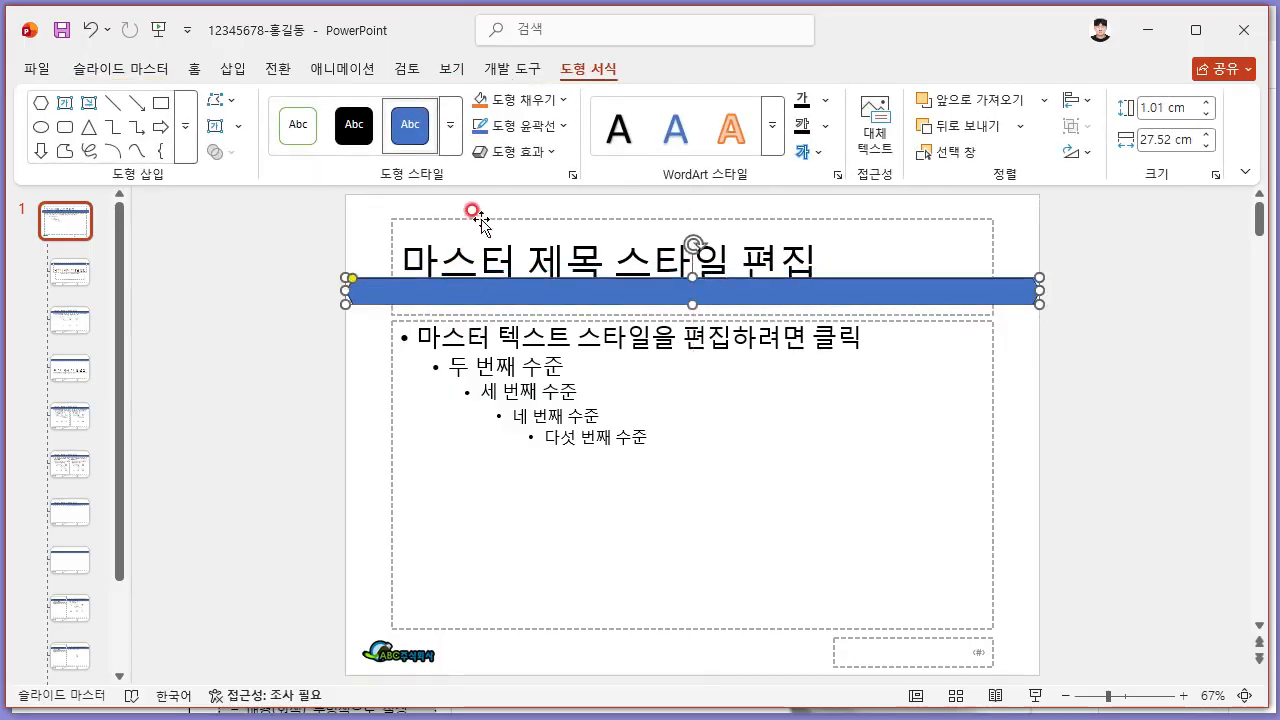
{"action": "left_click", "coordinate": [479, 215]}
{"action": "left_click_drag", "start_coordinate": [479, 222], "coordinate": [480, 203]}
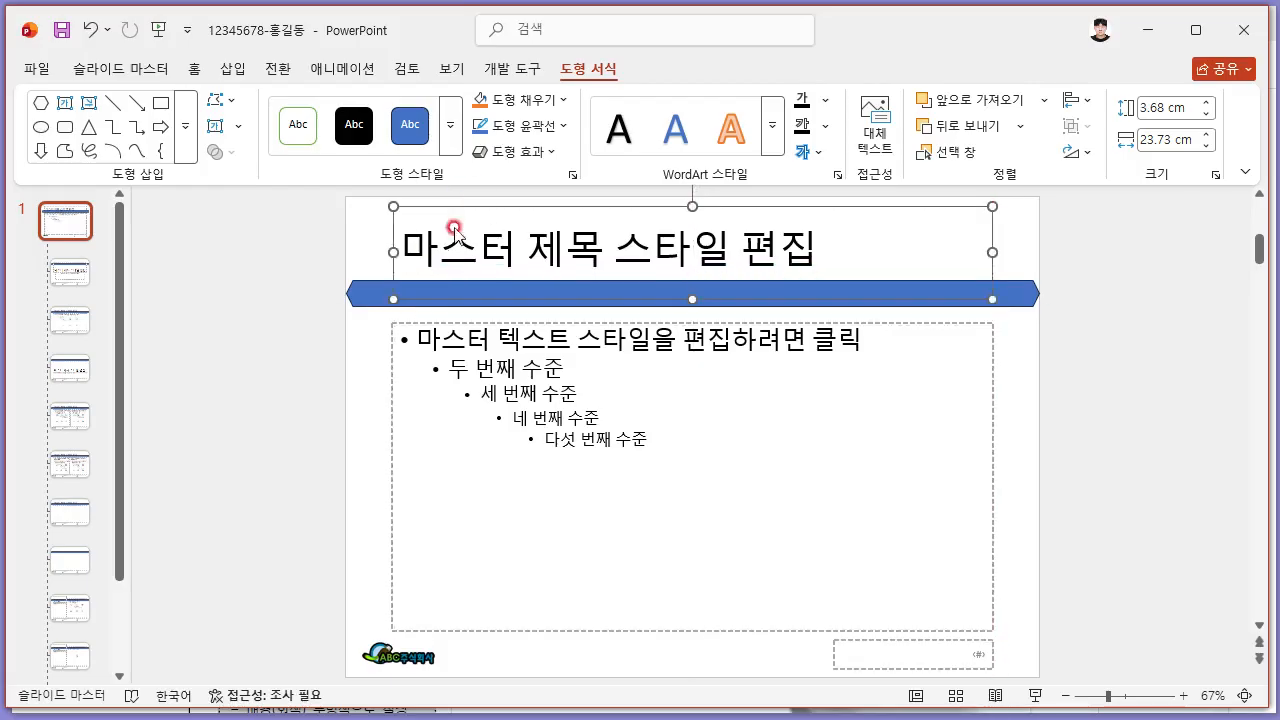
{"action": "left_click", "coordinate": [203, 290]}
- Remove the outline from the hexagon band with 윤곽선 없음
{"action": "left_click", "coordinate": [365, 292]}
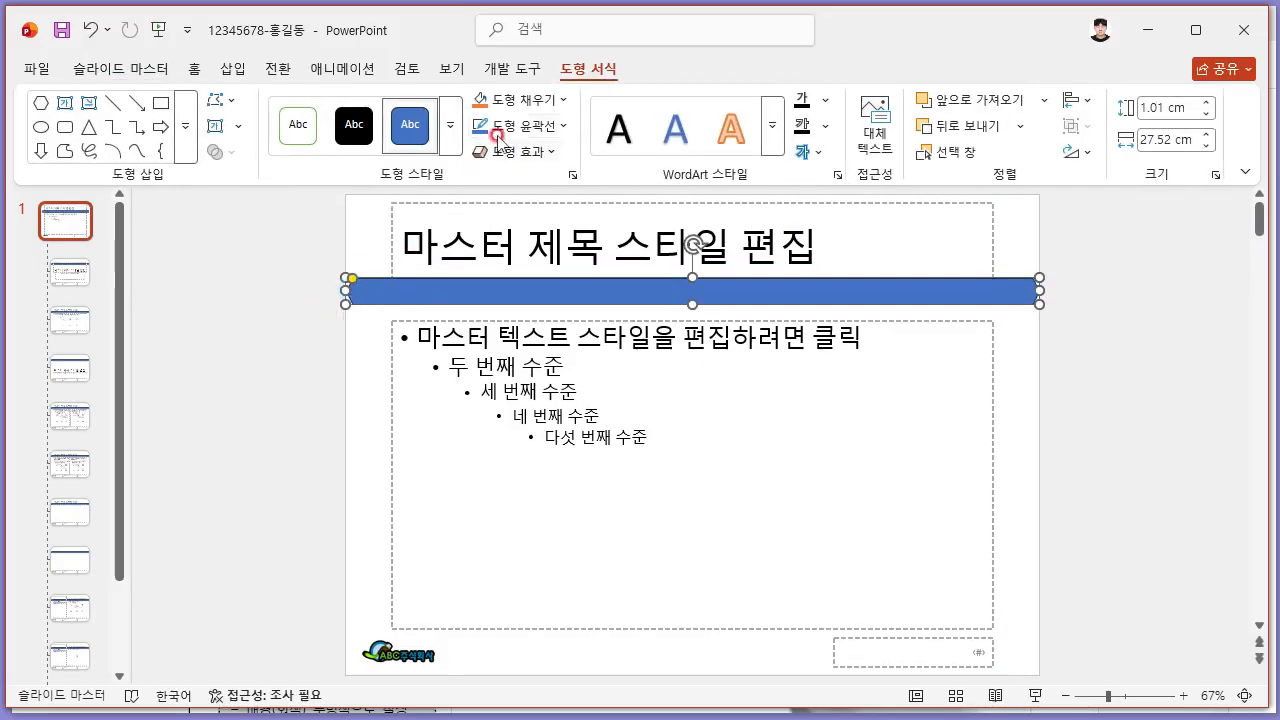
{"action": "left_click", "coordinate": [548, 126]}
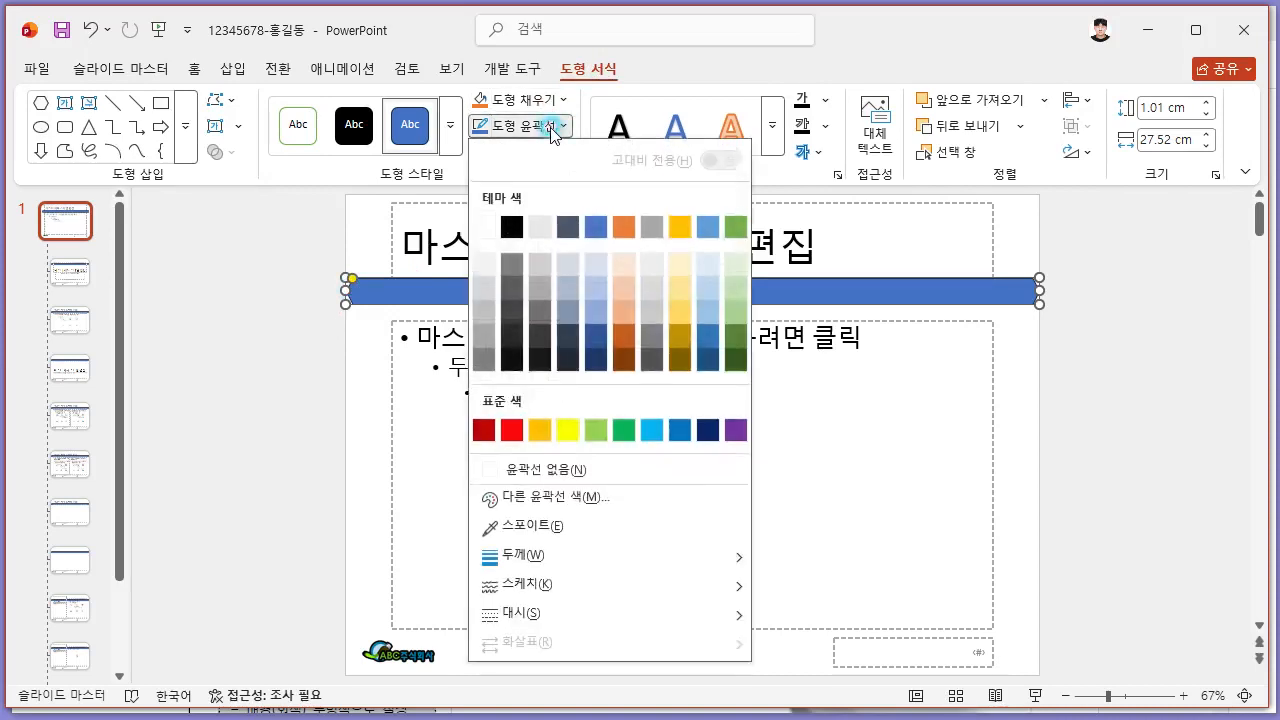
{"action": "left_click", "coordinate": [580, 470]}
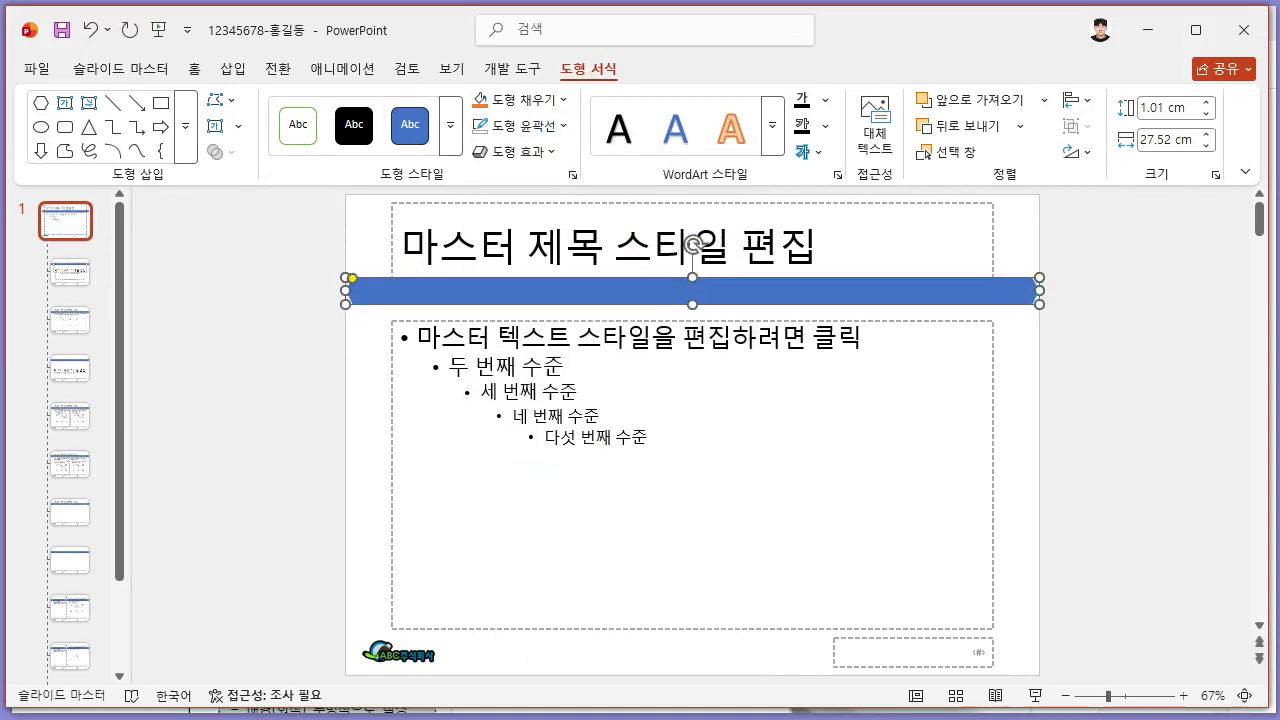
- Fill the hexagon band with a light blue theme color, matching the band behind the 목차 title in the exam PDF
{"action": "key", "text": "alt+Tab"}
{"action": "scroll", "coordinate": [600, 640], "scroll_direction": "down", "scroll_amount": 5}
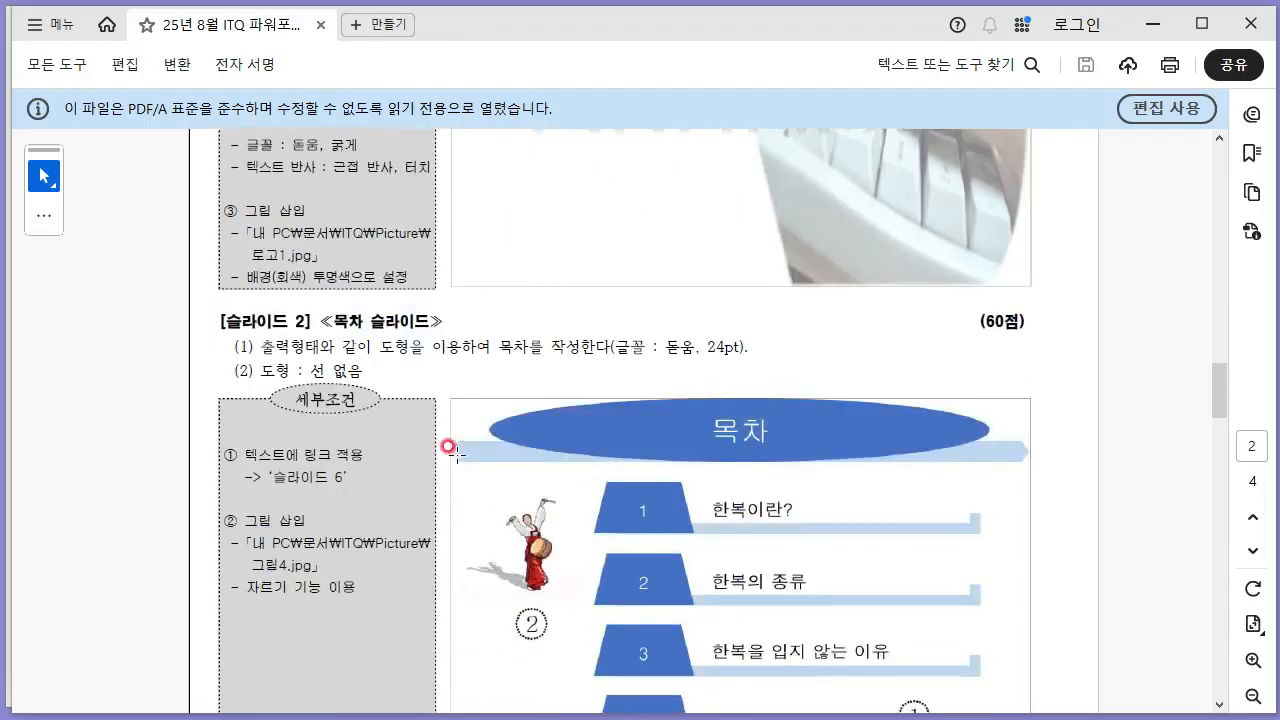
{"action": "key", "text": "alt+Tab"}
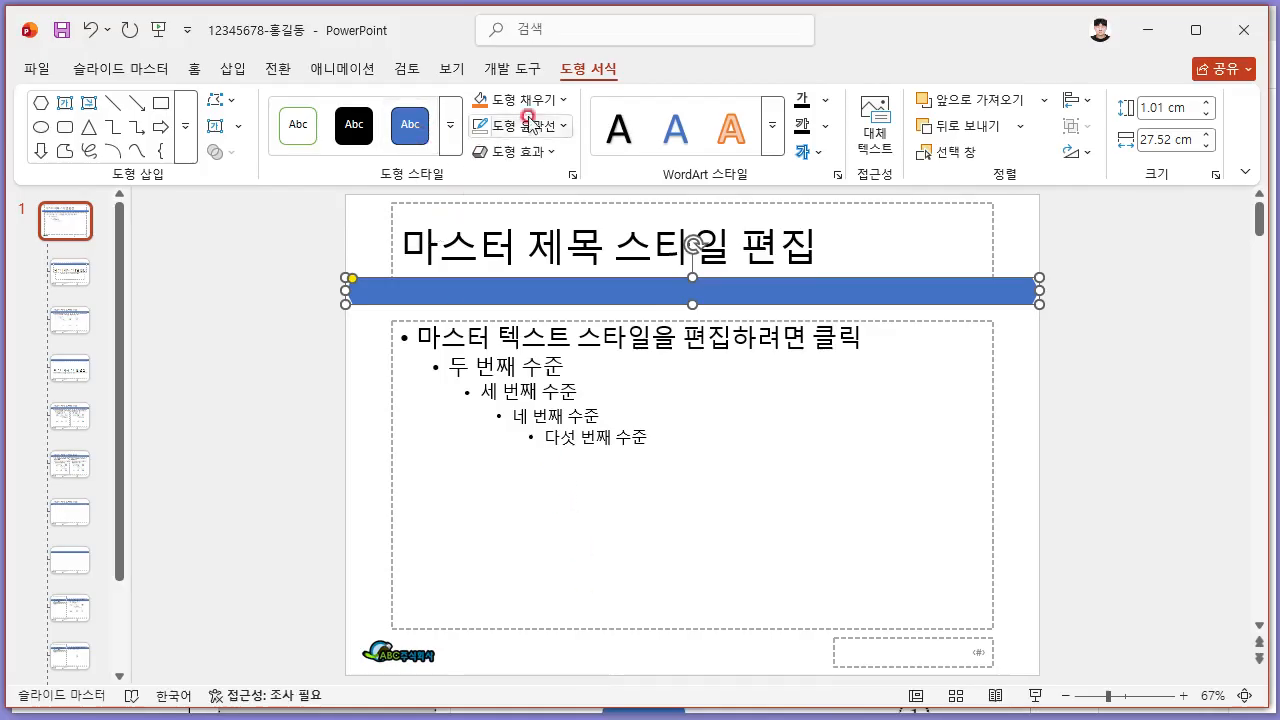
{"action": "left_click", "coordinate": [564, 102]}
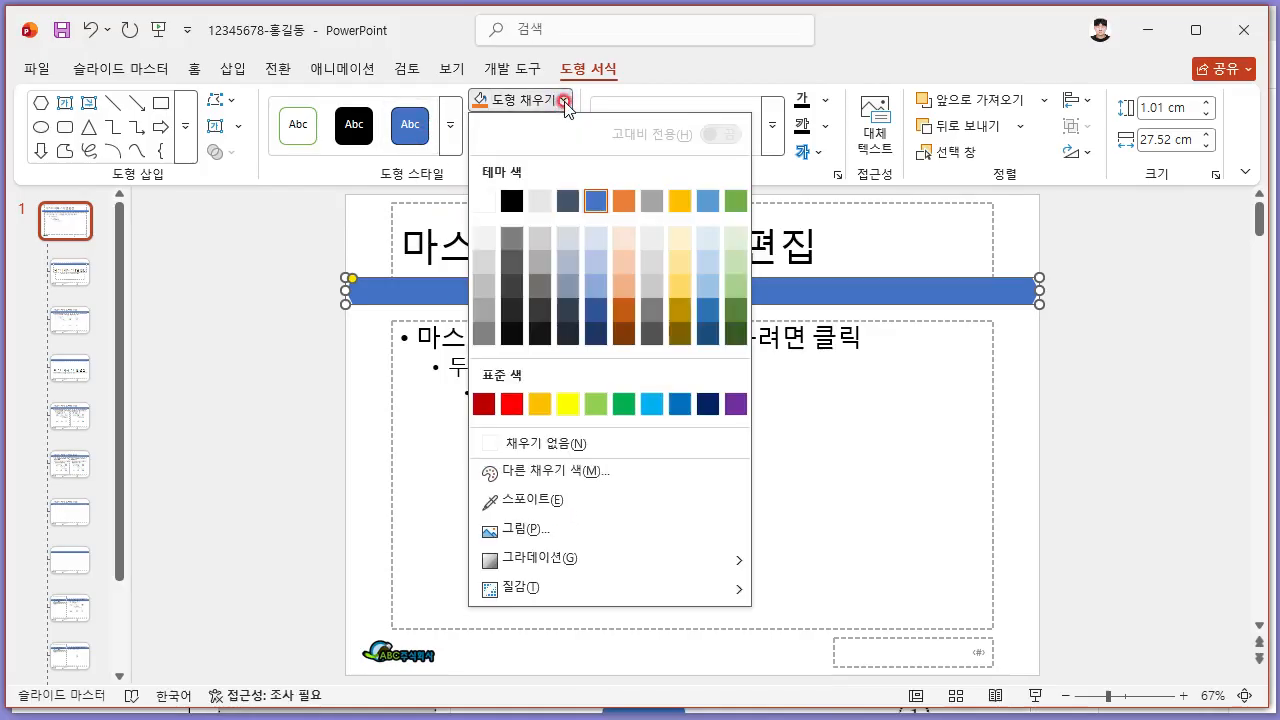
{"action": "left_click", "coordinate": [706, 258]}
{"action": "key", "text": "alt+Tab"}
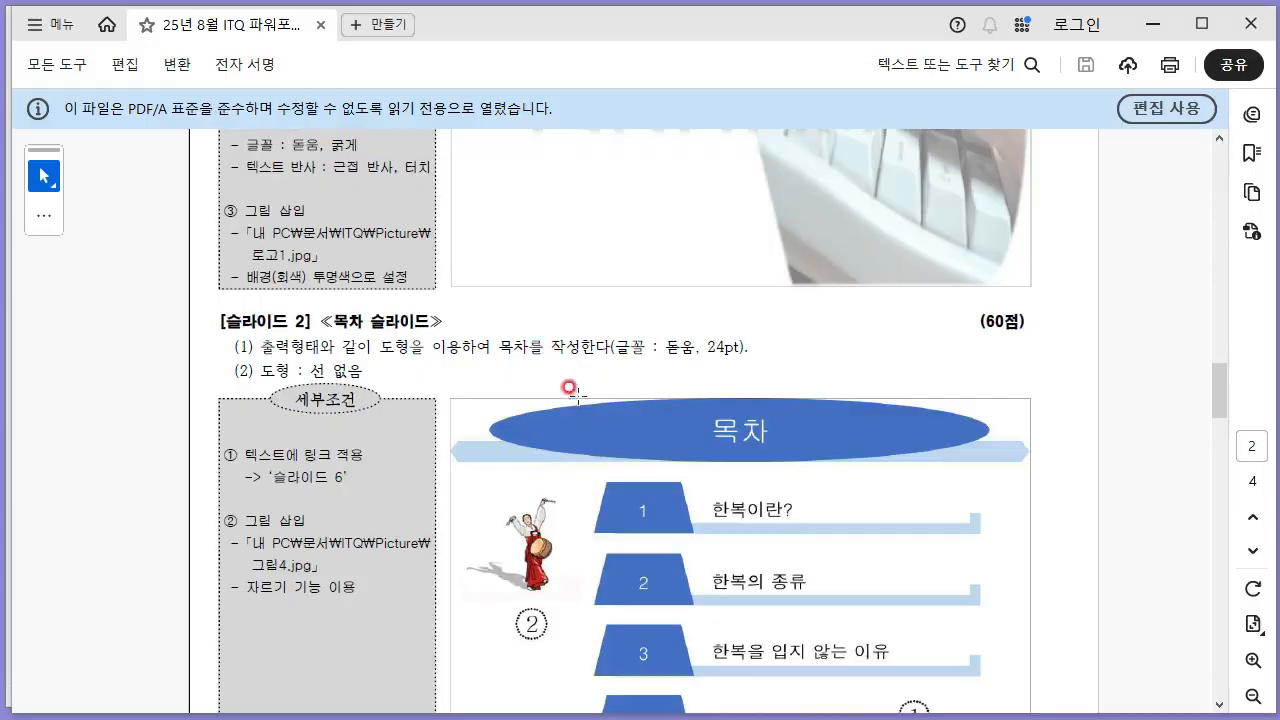
{"action": "key", "text": "alt+Tab"}
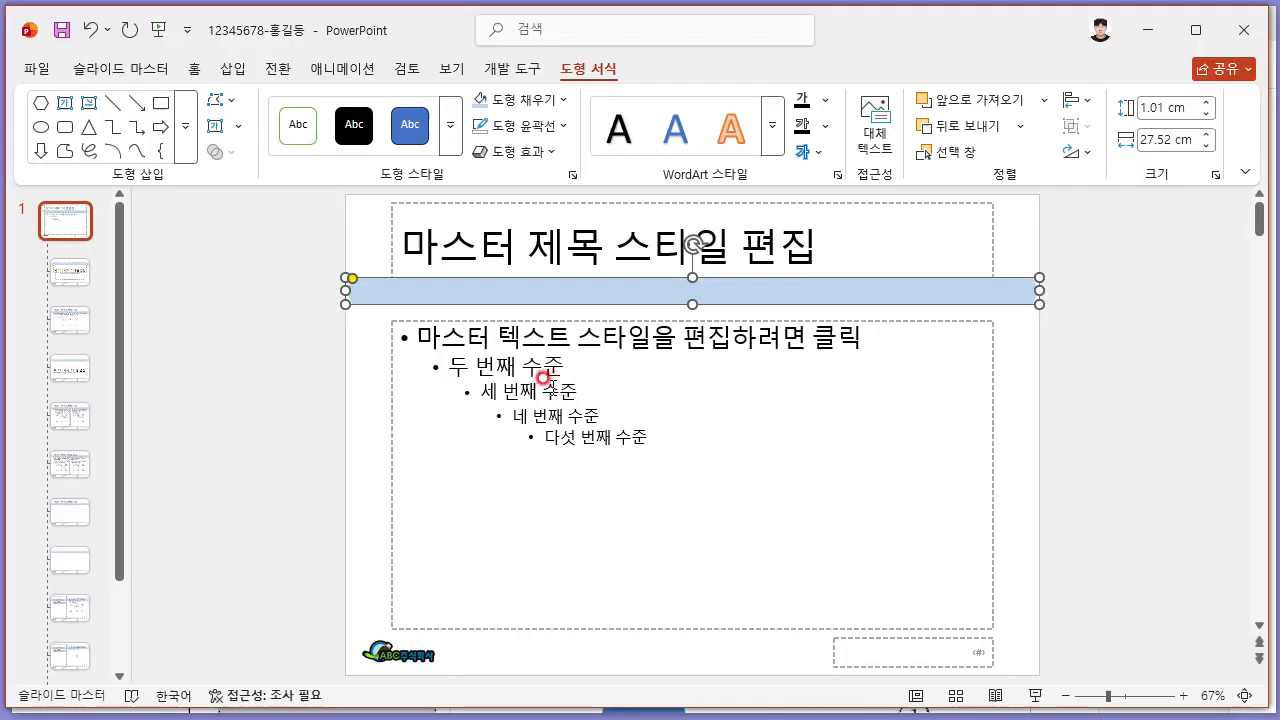
- Draw an ellipse over the master title area, about 4.32 cm high and 27.52 cm wide, overlapping the hexagon band
{"action": "left_click", "coordinate": [233, 70]}
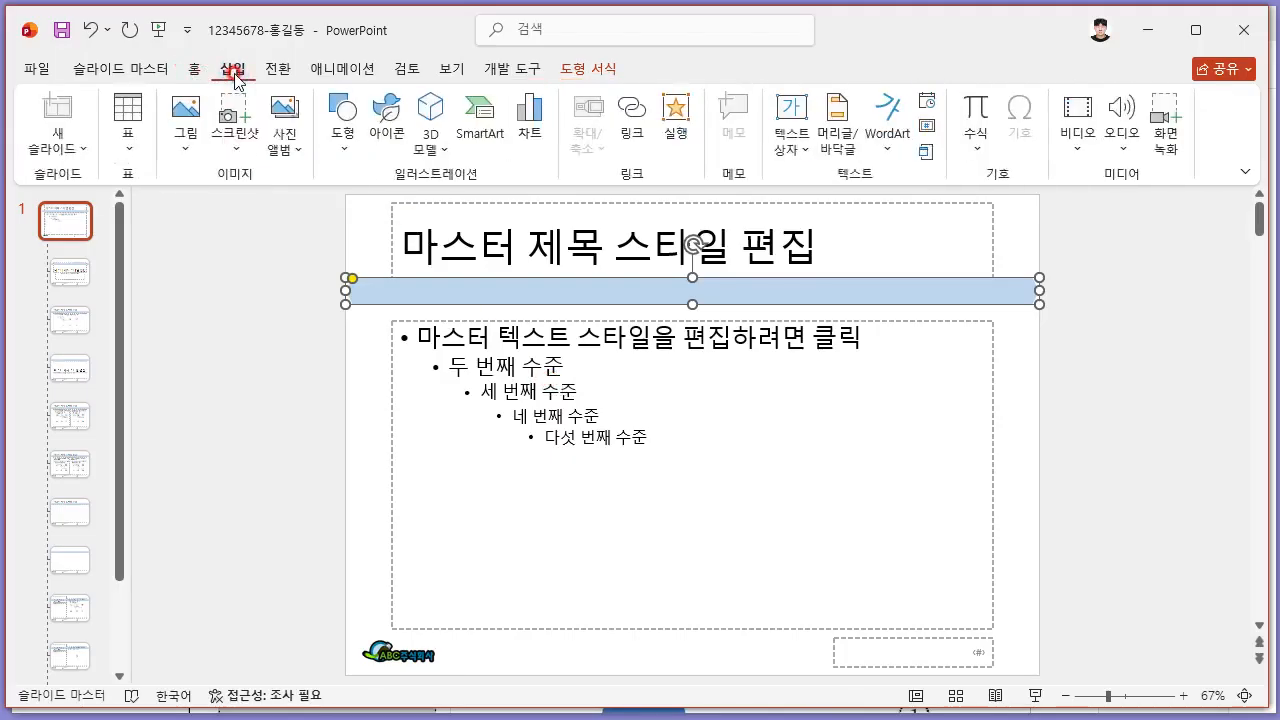
{"action": "left_click", "coordinate": [343, 140]}
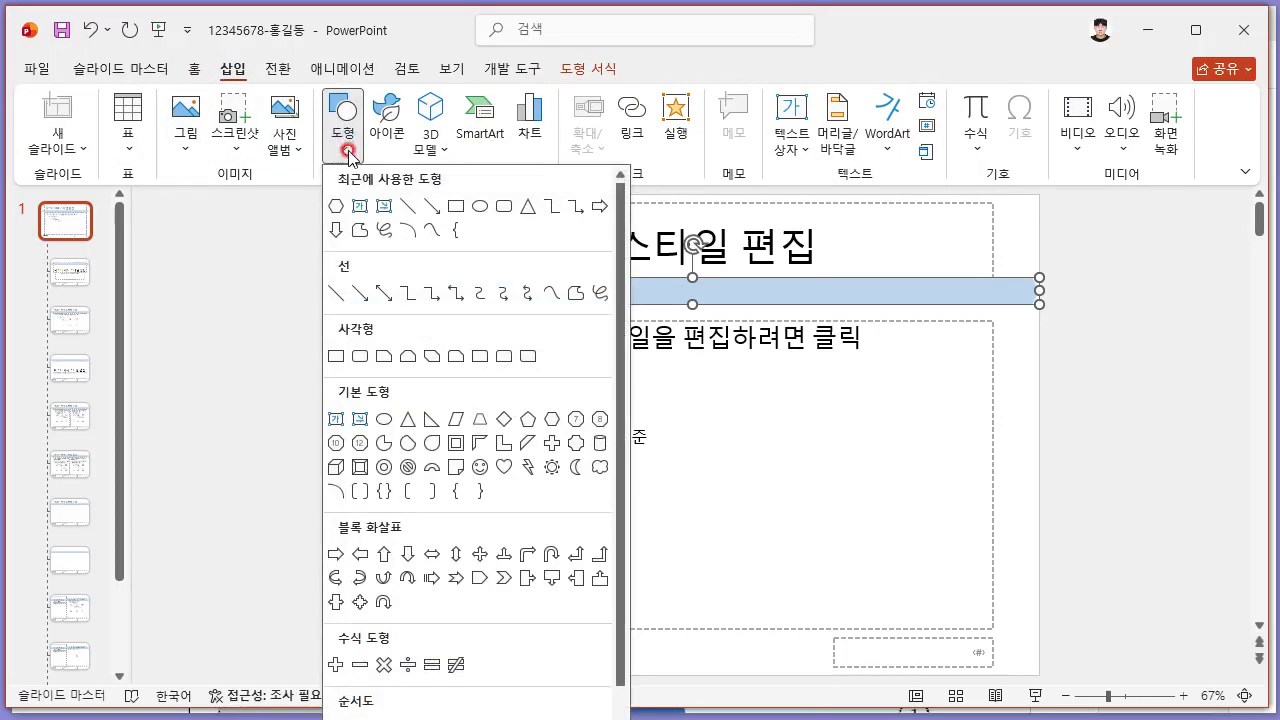
{"action": "left_click", "coordinate": [476, 210]}
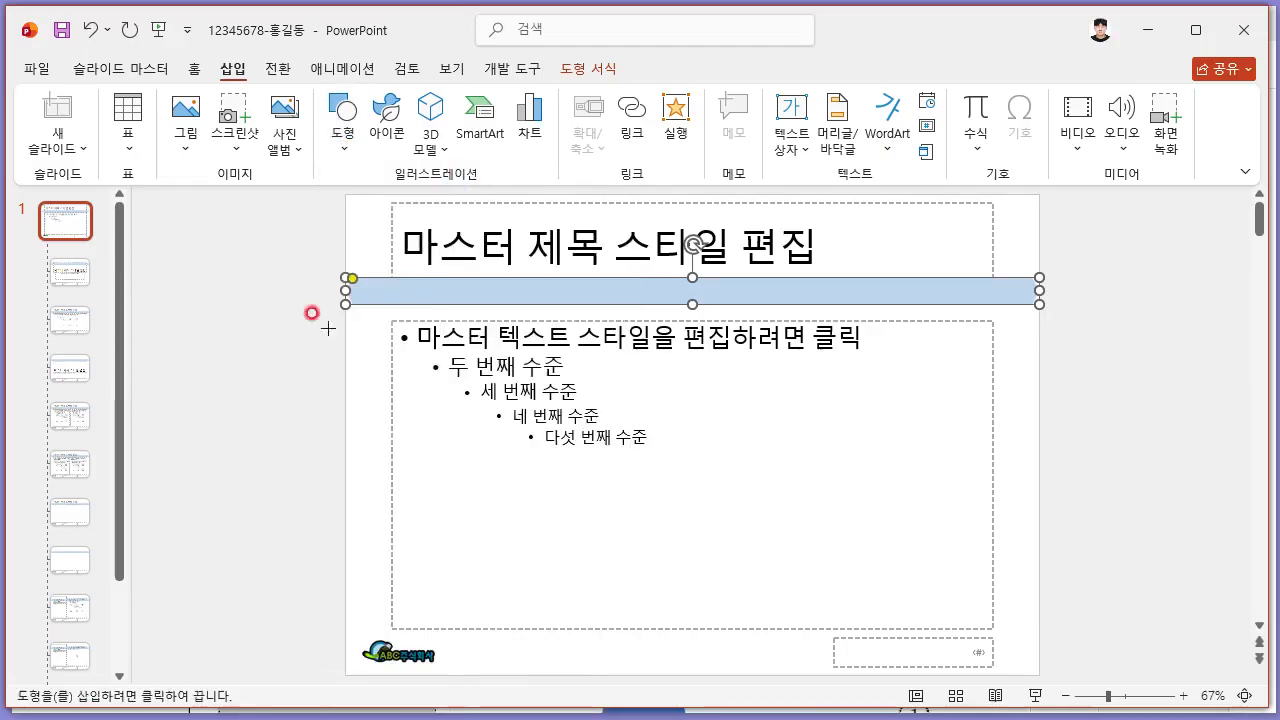
{"action": "left_click_drag", "start_coordinate": [283, 343], "coordinate": [1000, 440]}
{"action": "left_click_drag", "start_coordinate": [654, 389], "coordinate": [706, 234]}
{"action": "left_click_drag", "start_coordinate": [697, 291], "coordinate": [691, 302]}
{"action": "left_click_drag", "start_coordinate": [1056, 251], "coordinate": [1040, 252]}
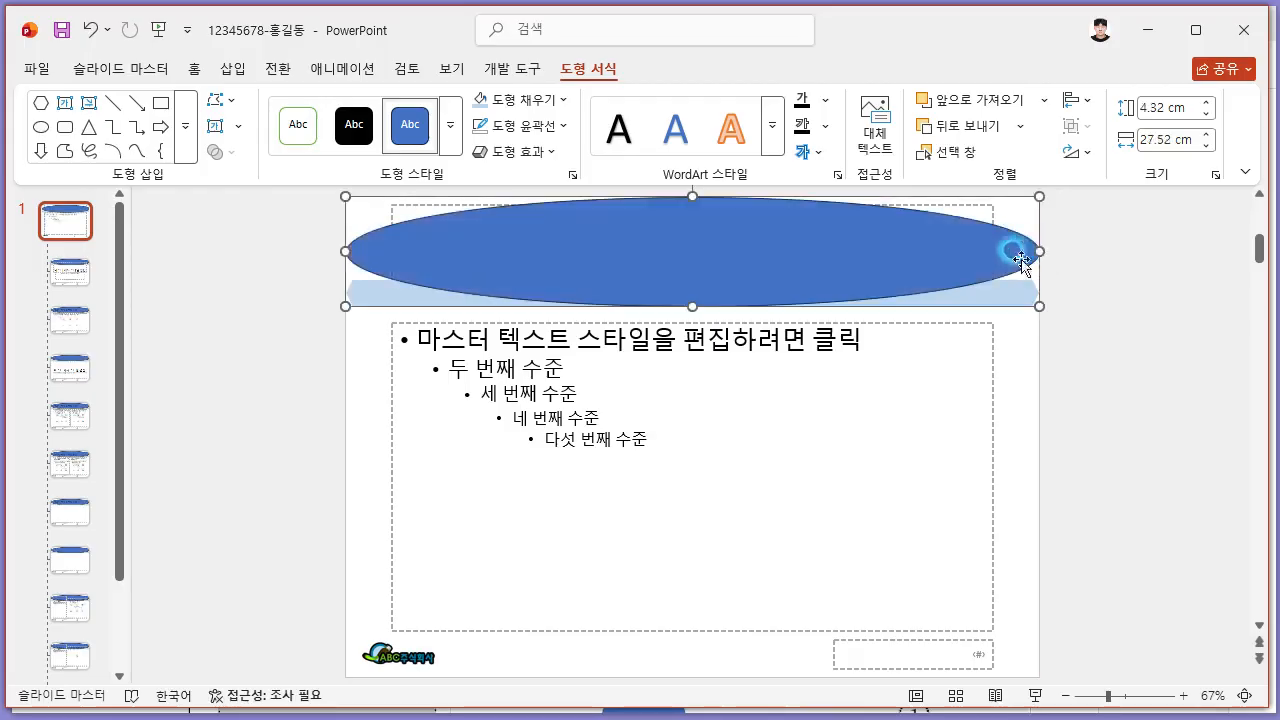
{"action": "left_click", "coordinate": [245, 333]}
- Narrow the ellipse evenly from both sides to about 23.73 cm wide, comparing its proportions with the sample title in the exam PDF
{"action": "key", "text": "alt+Tab"}
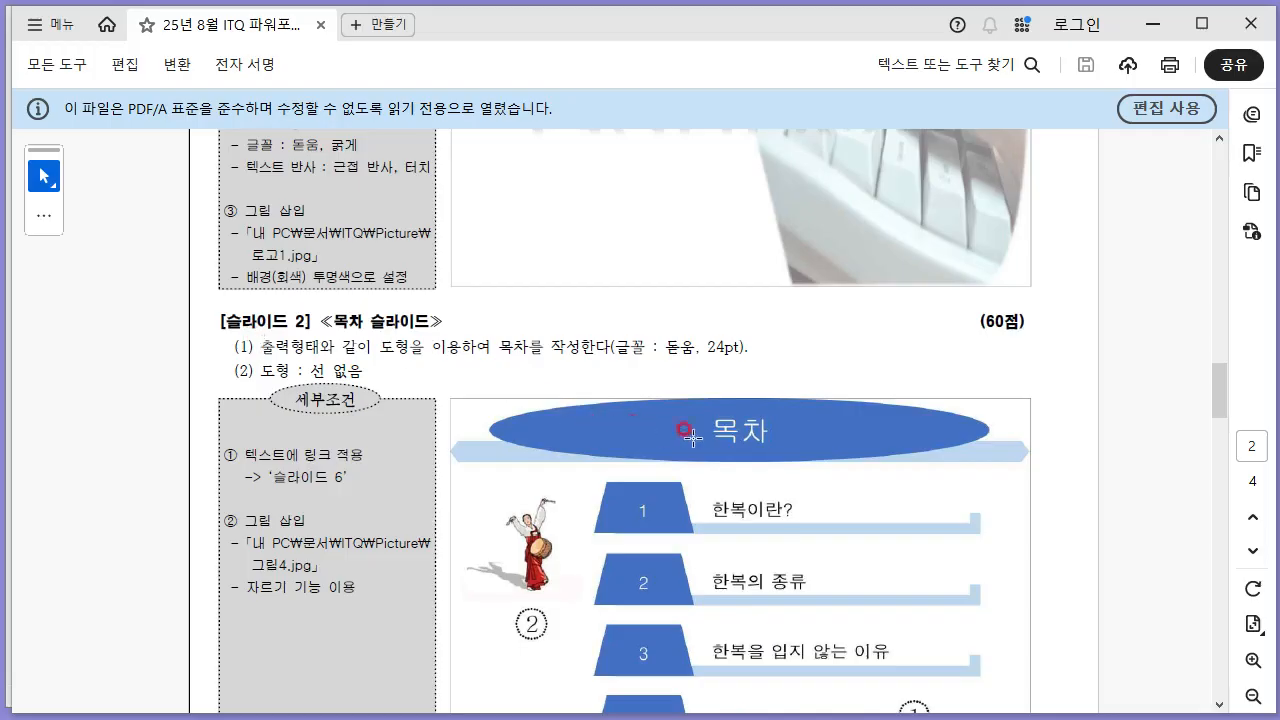
{"action": "key", "text": "alt+Tab"}
{"action": "left_click", "coordinate": [371, 251]}
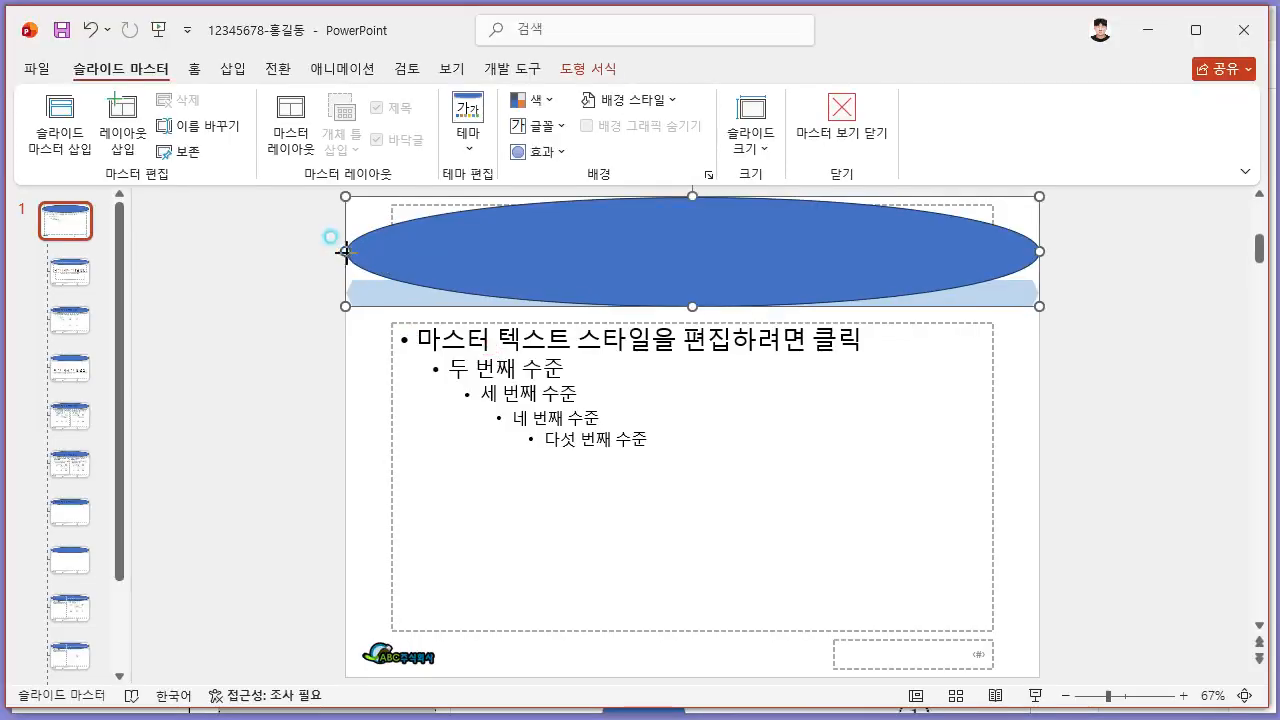
{"action": "left_click_drag", "start_coordinate": [346, 251], "coordinate": [388, 252]}
{"action": "left_click_drag", "start_coordinate": [1036, 250], "coordinate": [995, 249]}
{"action": "key", "text": "alt+Tab"}
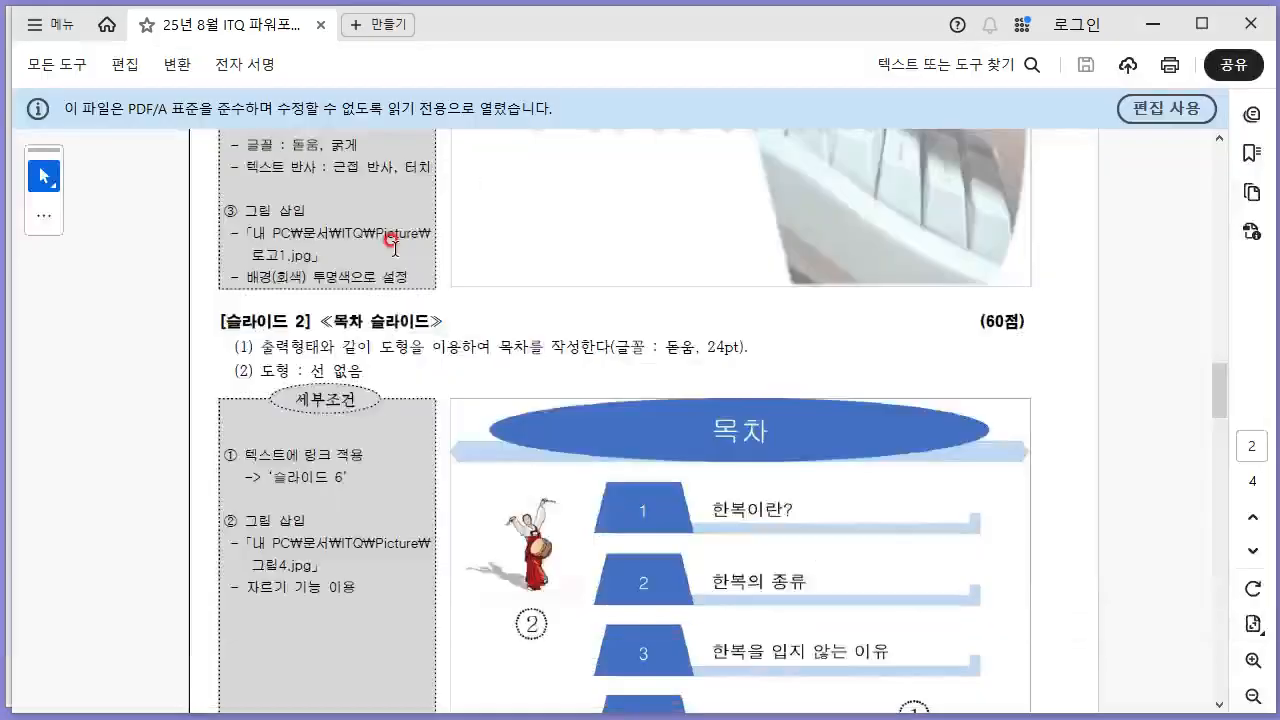
{"action": "key", "text": "alt+Tab"}
{"action": "left_click", "coordinate": [246, 300]}
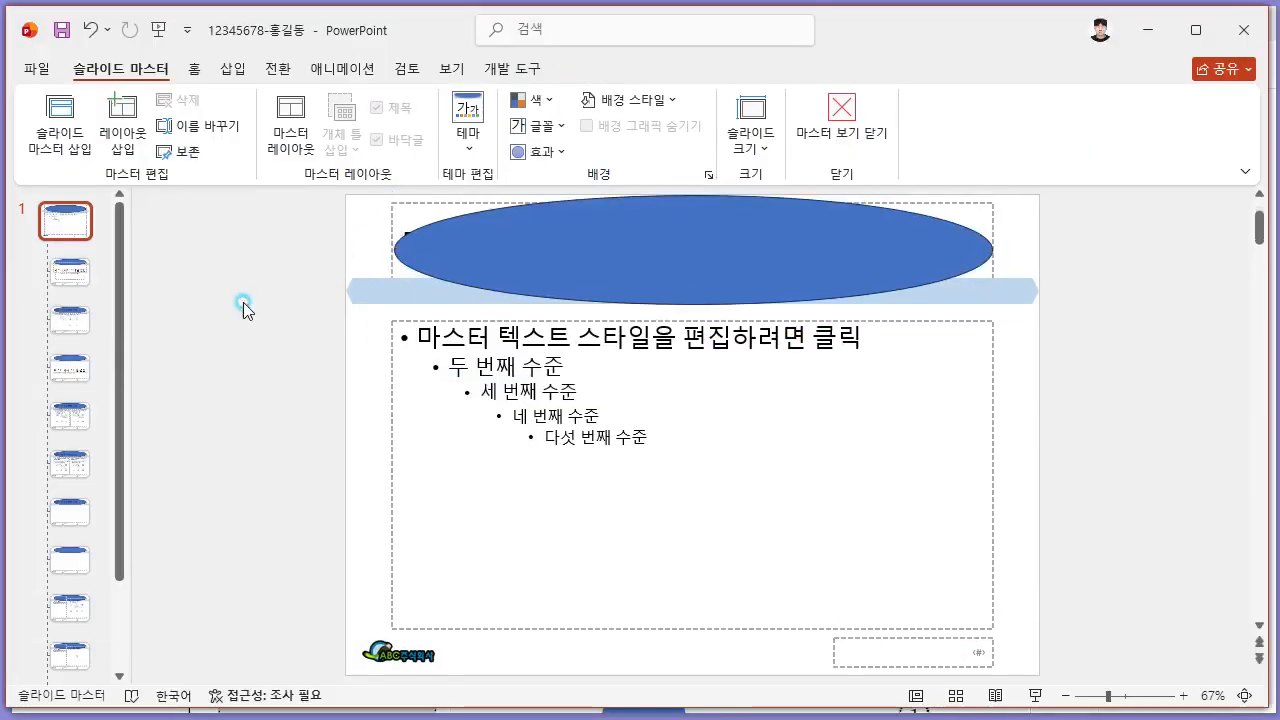
- Remove the outline from the title ellipse with 윤곽선 없음
{"action": "left_click", "coordinate": [628, 253]}
{"action": "left_click", "coordinate": [593, 68]}
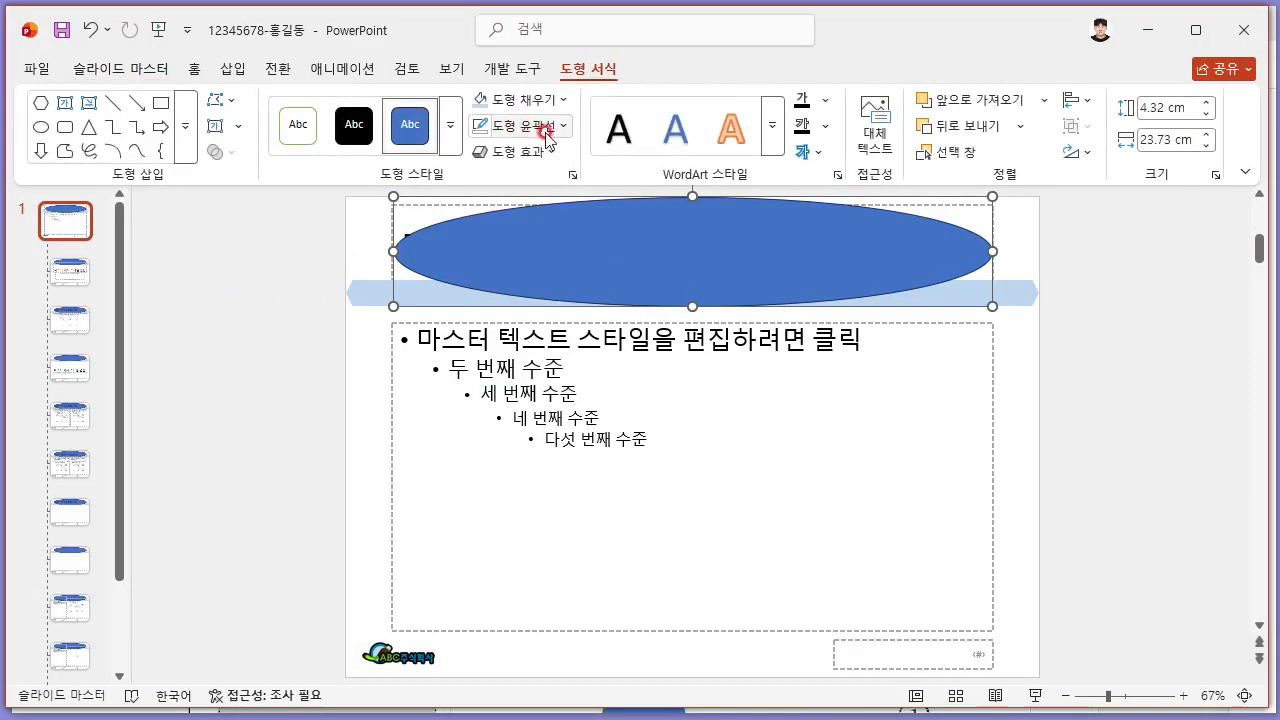
{"action": "left_click", "coordinate": [525, 126]}
{"action": "left_click", "coordinate": [520, 467]}
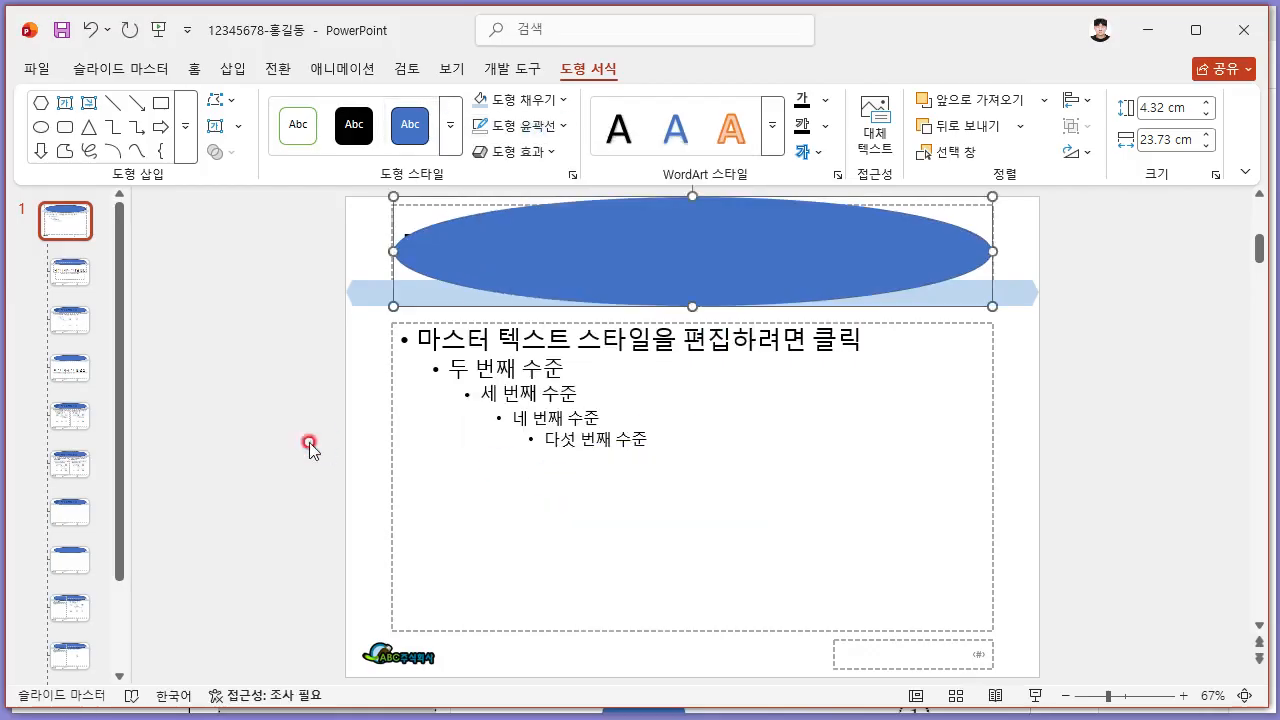
{"action": "left_click", "coordinate": [312, 444]}
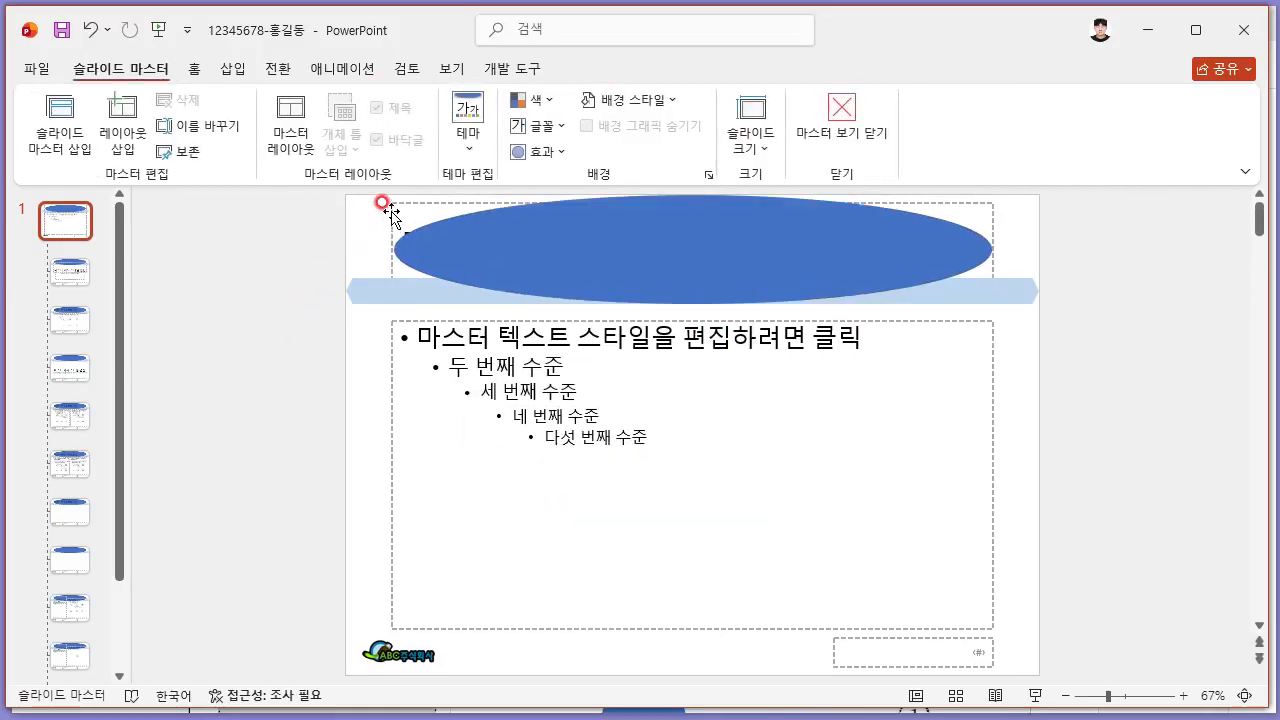
- Bring the master title placeholder to the front of the ellipse, checking the sample title in the exam PDF
{"action": "key", "text": "alt+Tab"}
{"action": "key", "text": "alt+Tab"}
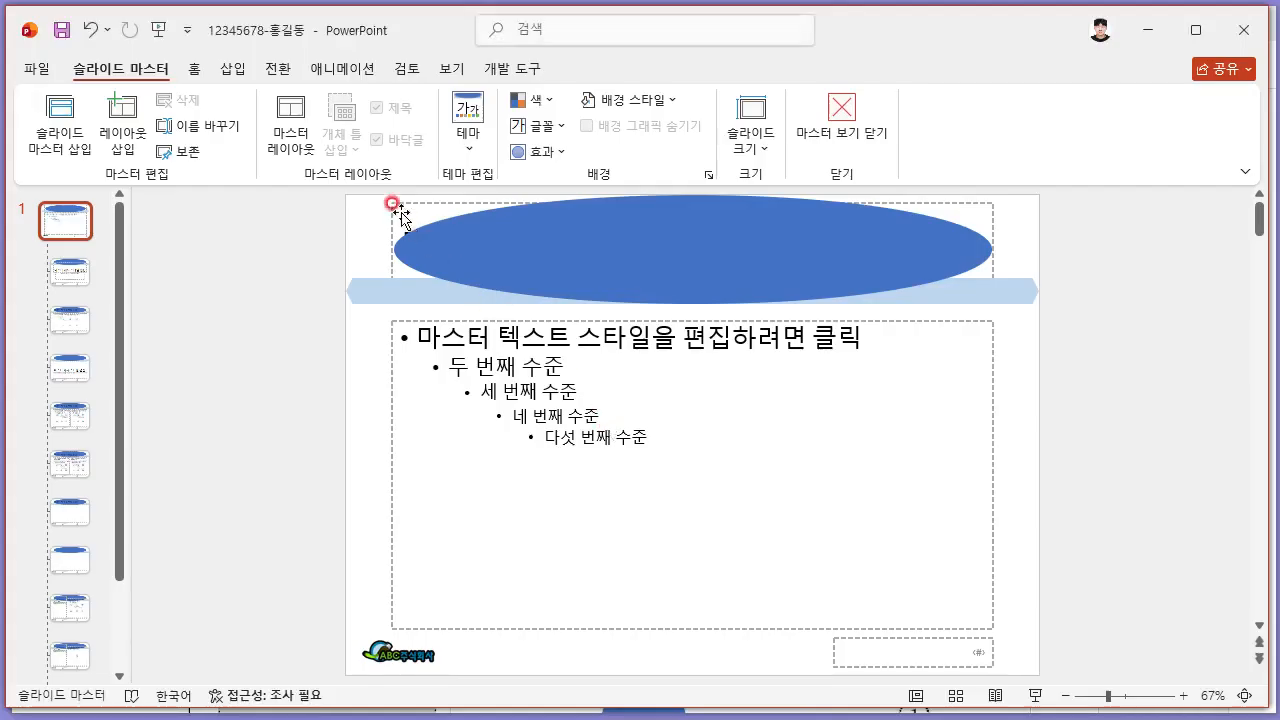
{"action": "left_click", "coordinate": [391, 214]}
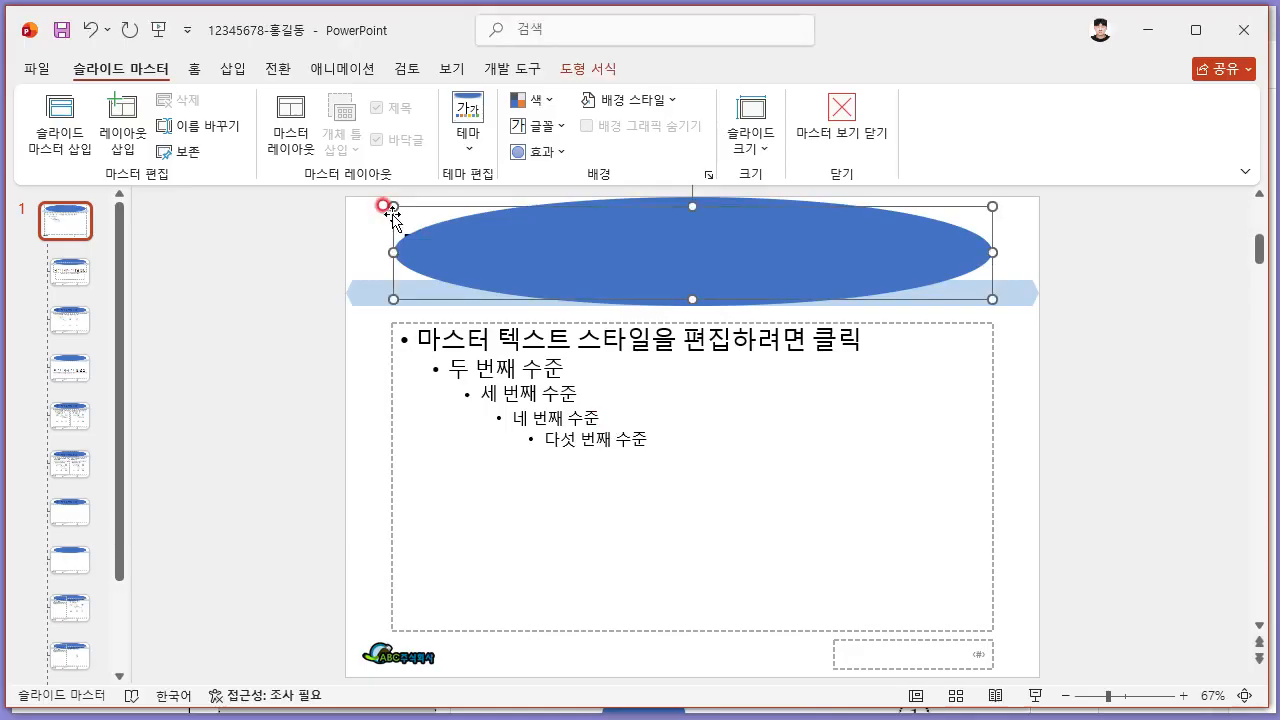
{"action": "right_click", "coordinate": [392, 214]}
{"action": "left_click", "coordinate": [493, 477]}
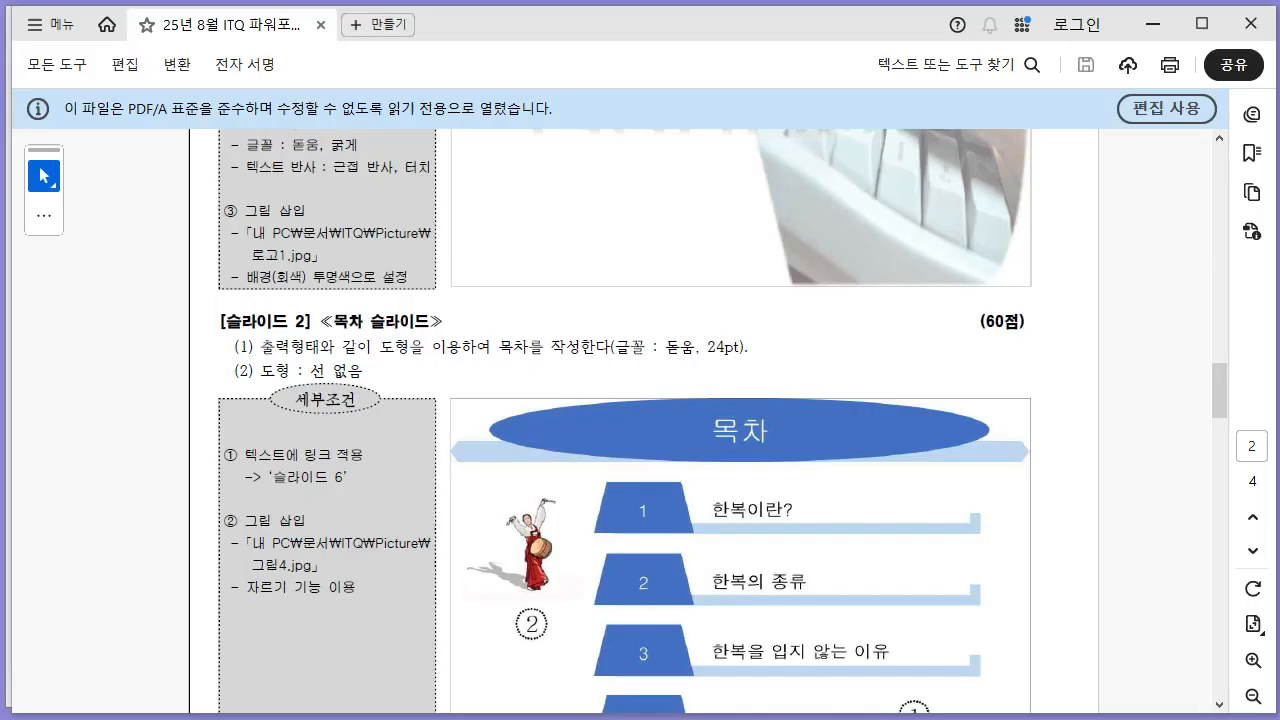
- Check the title text requirements in the exam PDF, center the master title text and set its font to 굴림
{"action": "scroll", "coordinate": [623, 451], "scroll_direction": "up", "scroll_amount": 10}
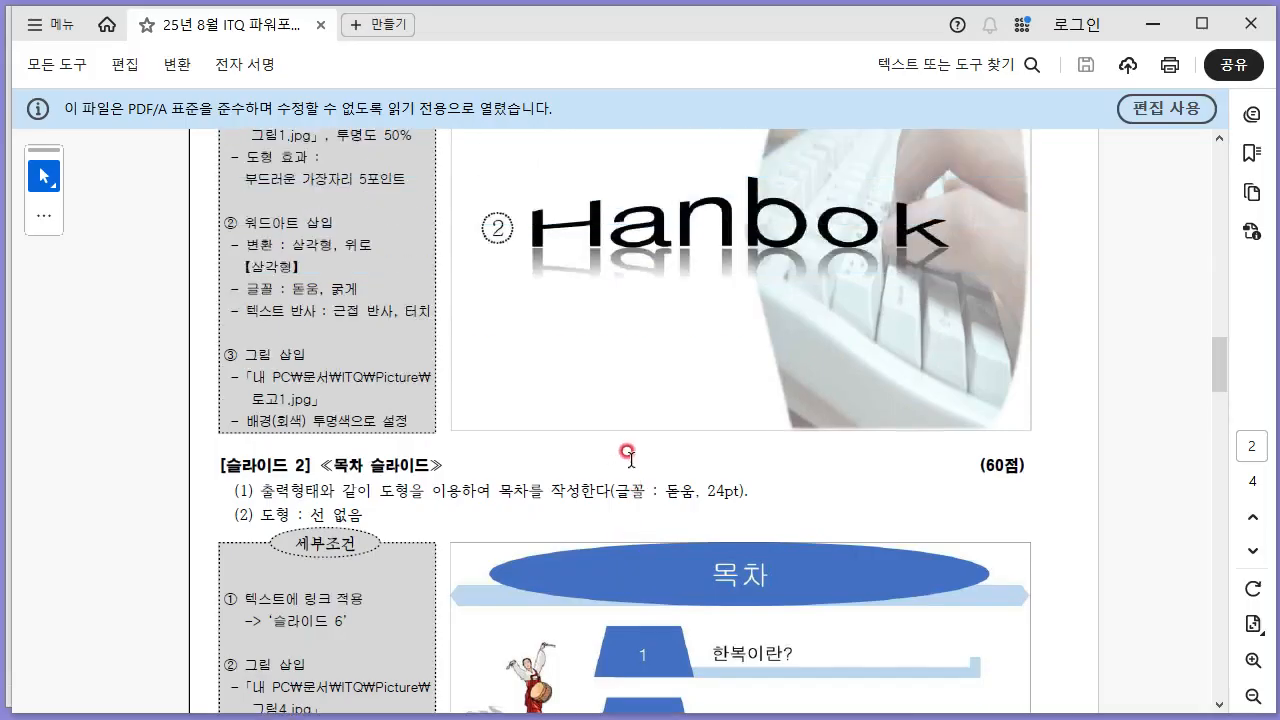
{"action": "scroll", "coordinate": [616, 469], "scroll_direction": "down", "scroll_amount": 5}
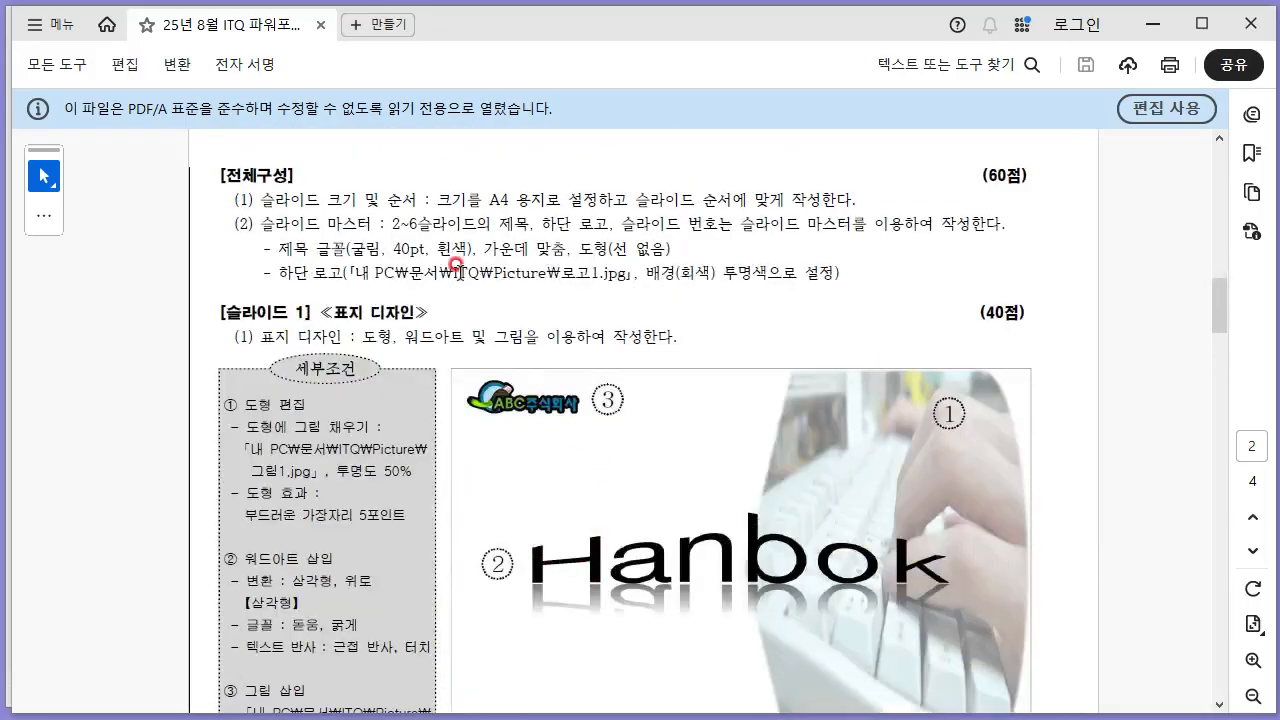
{"action": "left_click_drag", "start_coordinate": [350, 240], "coordinate": [476, 248]}
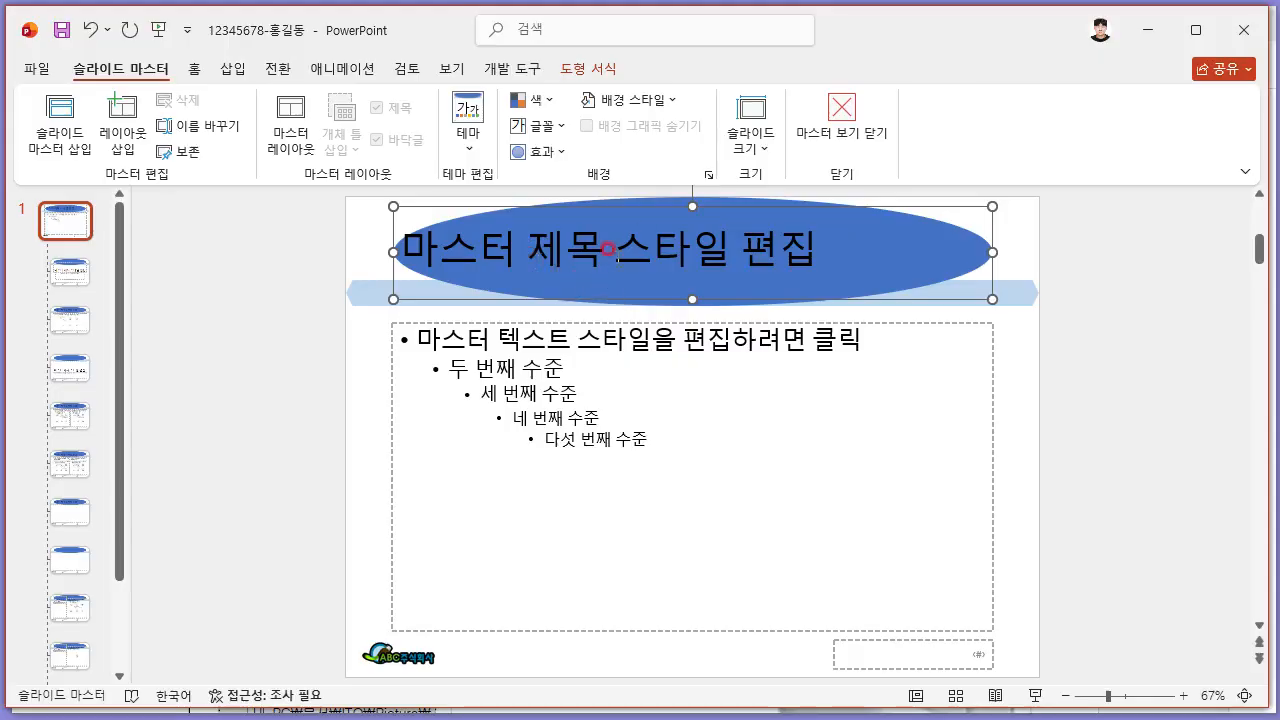
{"action": "left_click", "coordinate": [194, 69]}
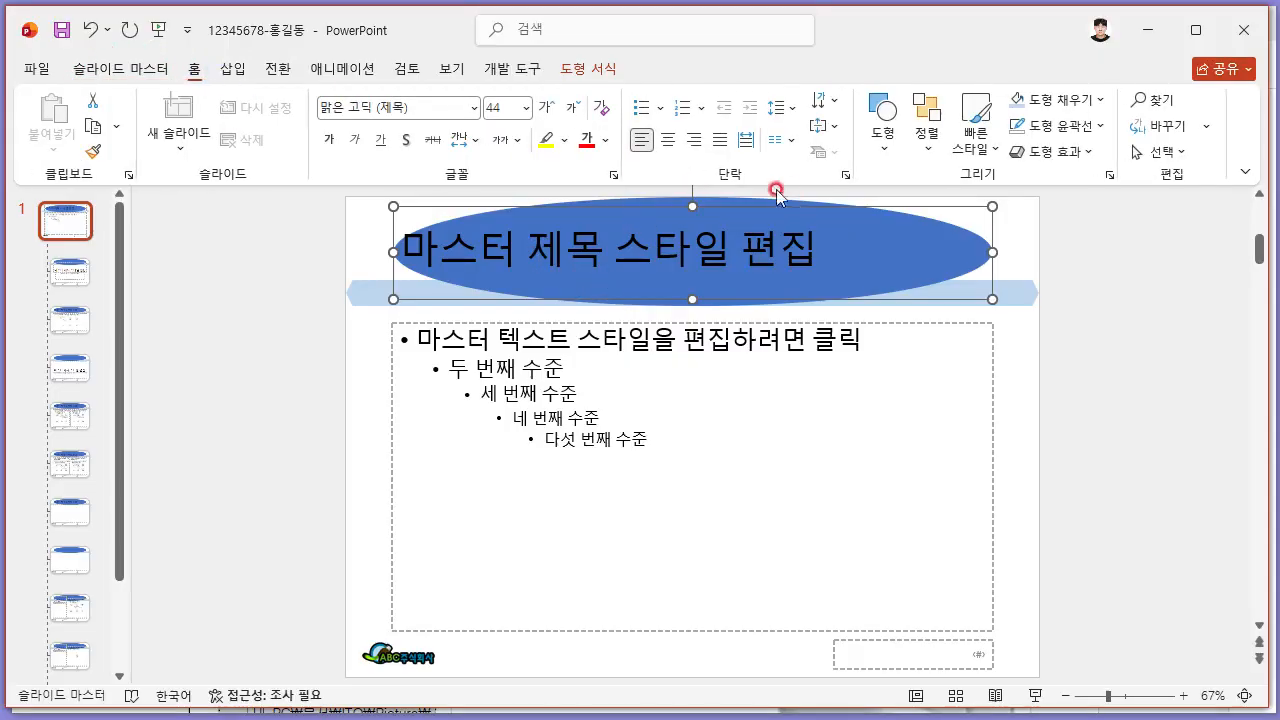
{"action": "left_click", "coordinate": [668, 140]}
{"action": "left_click", "coordinate": [398, 108]}
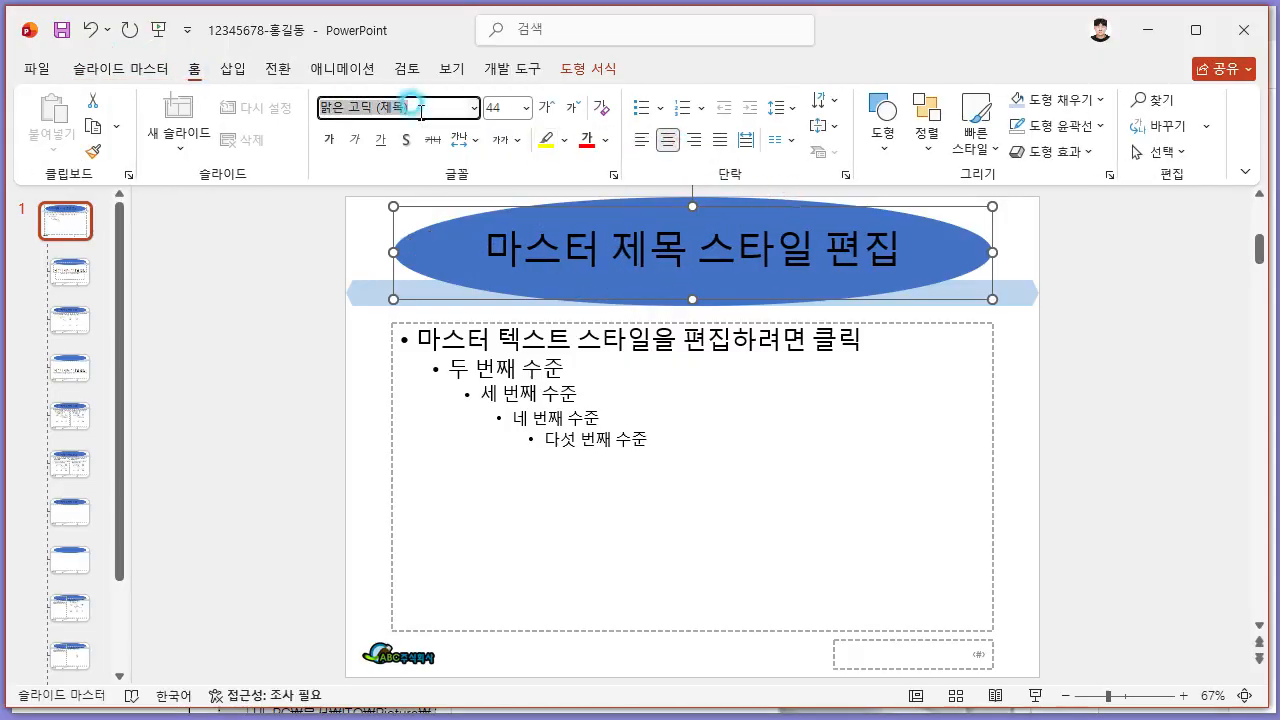
{"action": "type", "text": "굴림"}
{"action": "key", "text": "Return"}
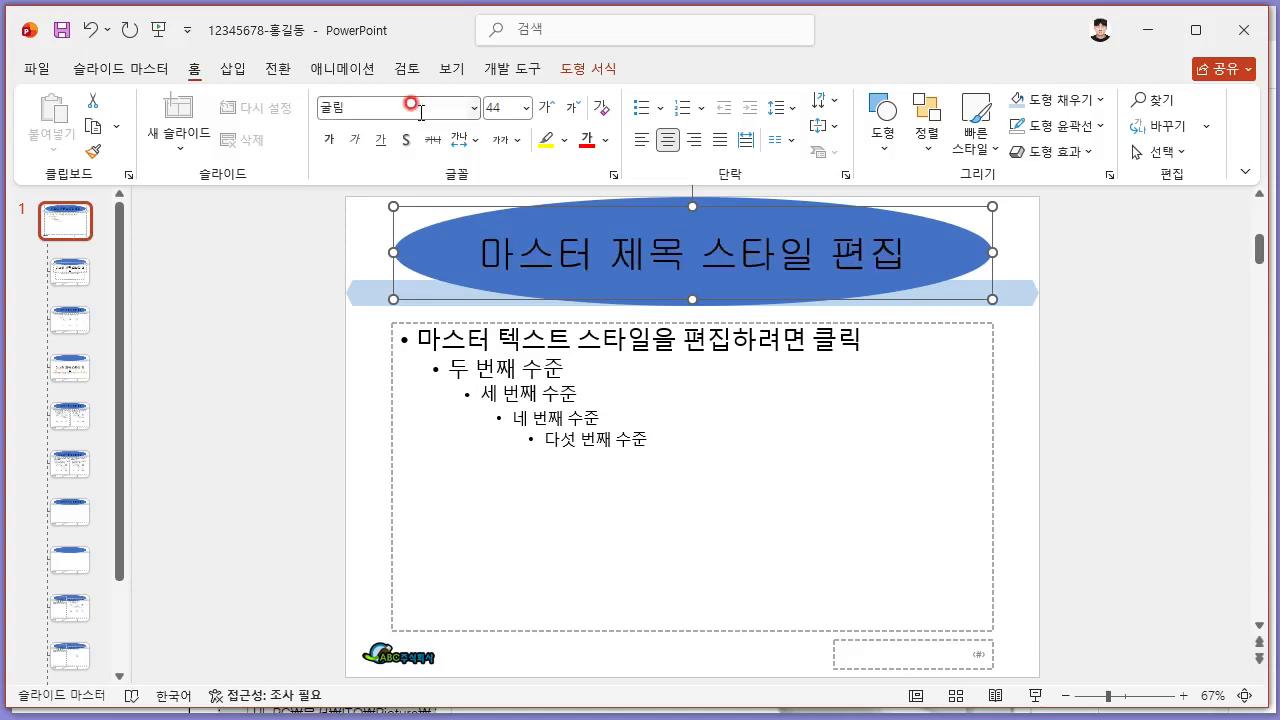
- Set the master title text to size 40 and color it white
{"action": "left_click", "coordinate": [503, 106]}
{"action": "type", "text": "40"}
{"action": "key", "text": "Return"}
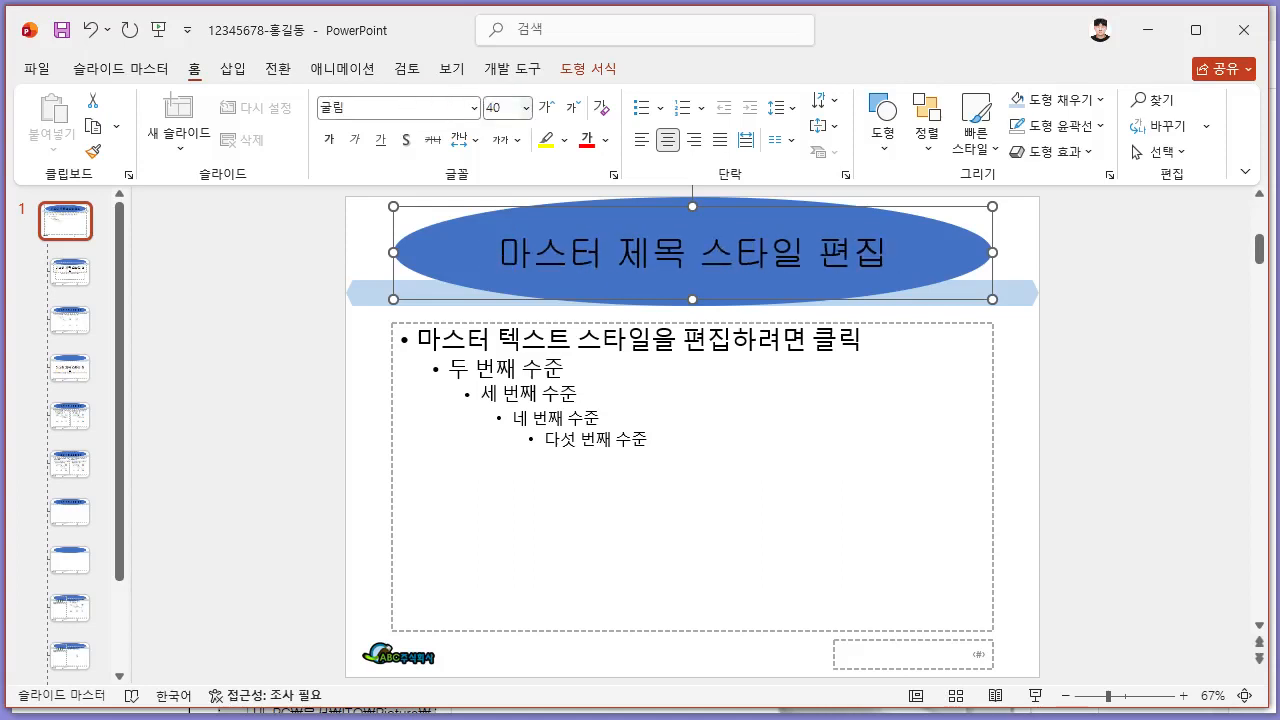
{"action": "left_click", "coordinate": [605, 140]}
{"action": "left_click", "coordinate": [588, 243]}
{"action": "left_click", "coordinate": [280, 411]}
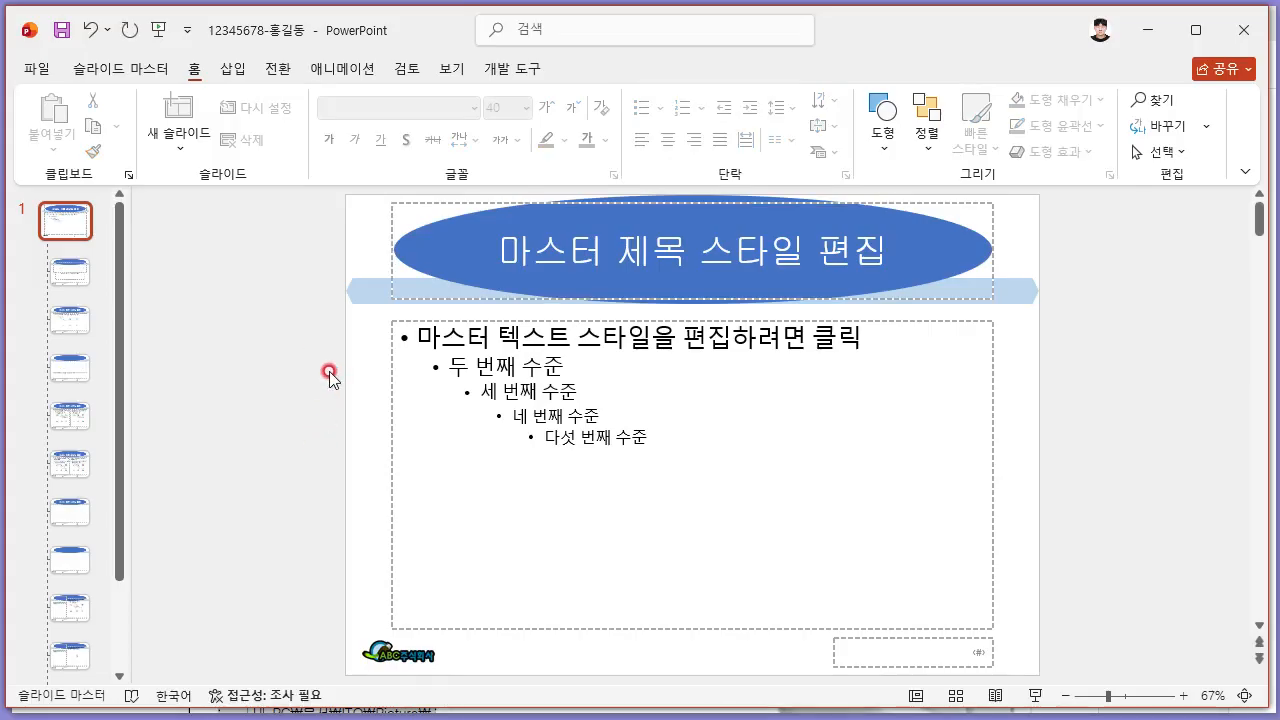
- Close the slide master view and check the title design and slide numbers on slides 2 to 5
{"action": "left_click", "coordinate": [148, 70]}
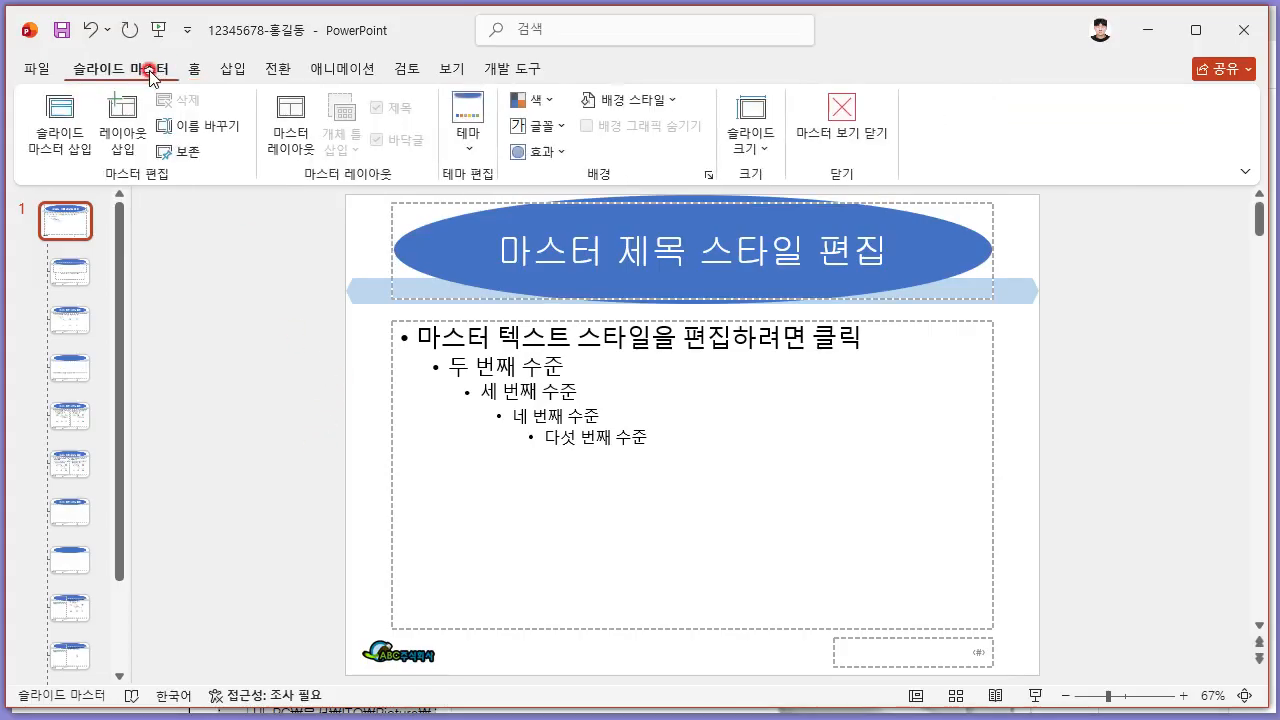
{"action": "left_click", "coordinate": [838, 159]}
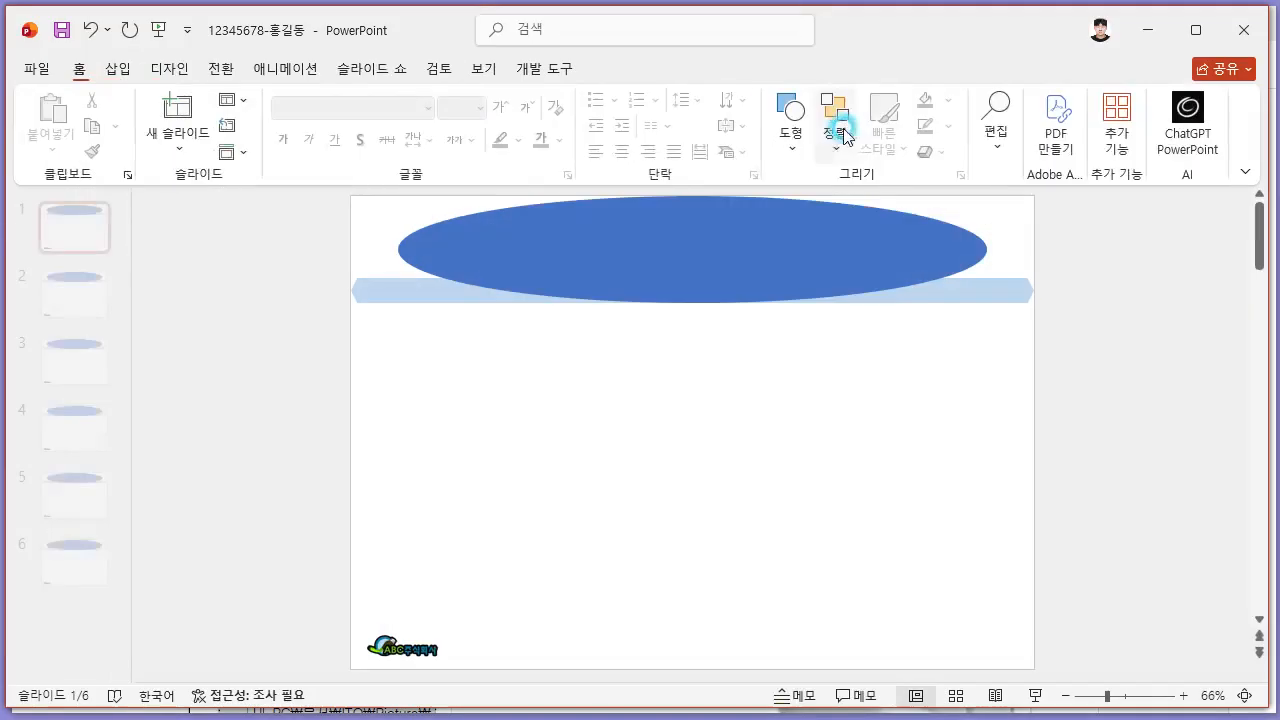
{"action": "left_click", "coordinate": [90, 290]}
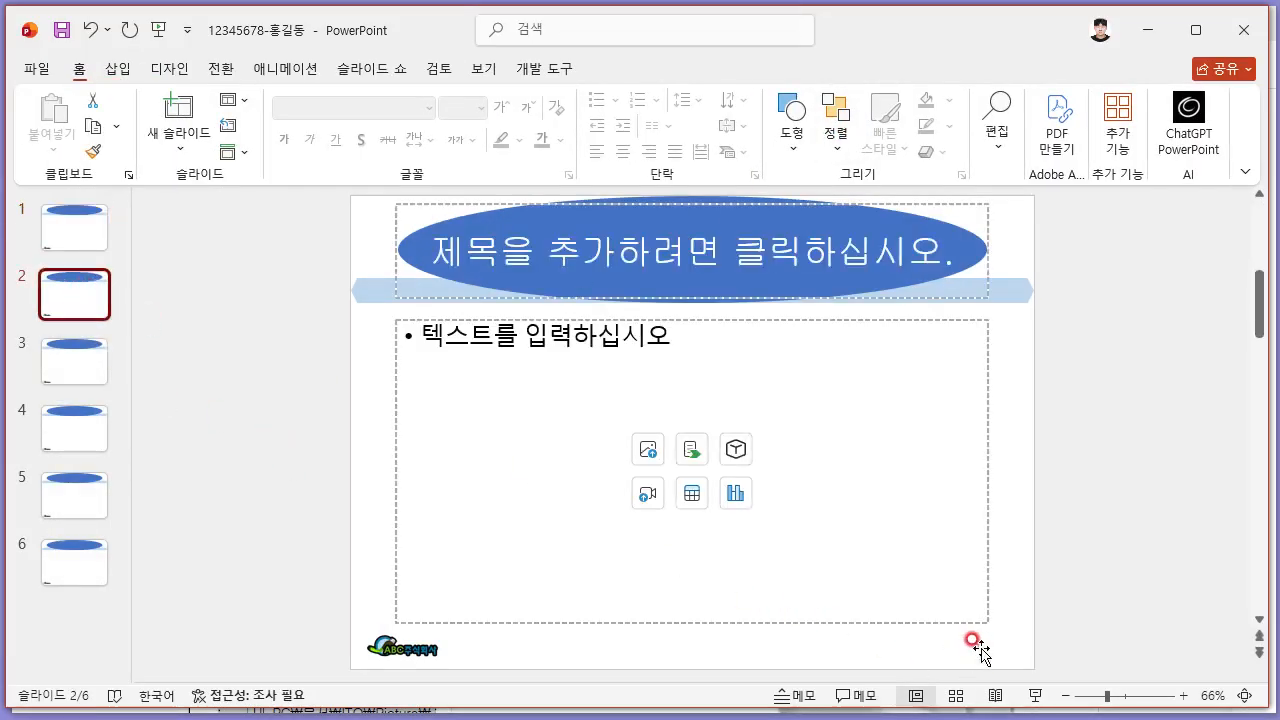
{"action": "left_click", "coordinate": [90, 372]}
{"action": "left_click", "coordinate": [80, 448]}
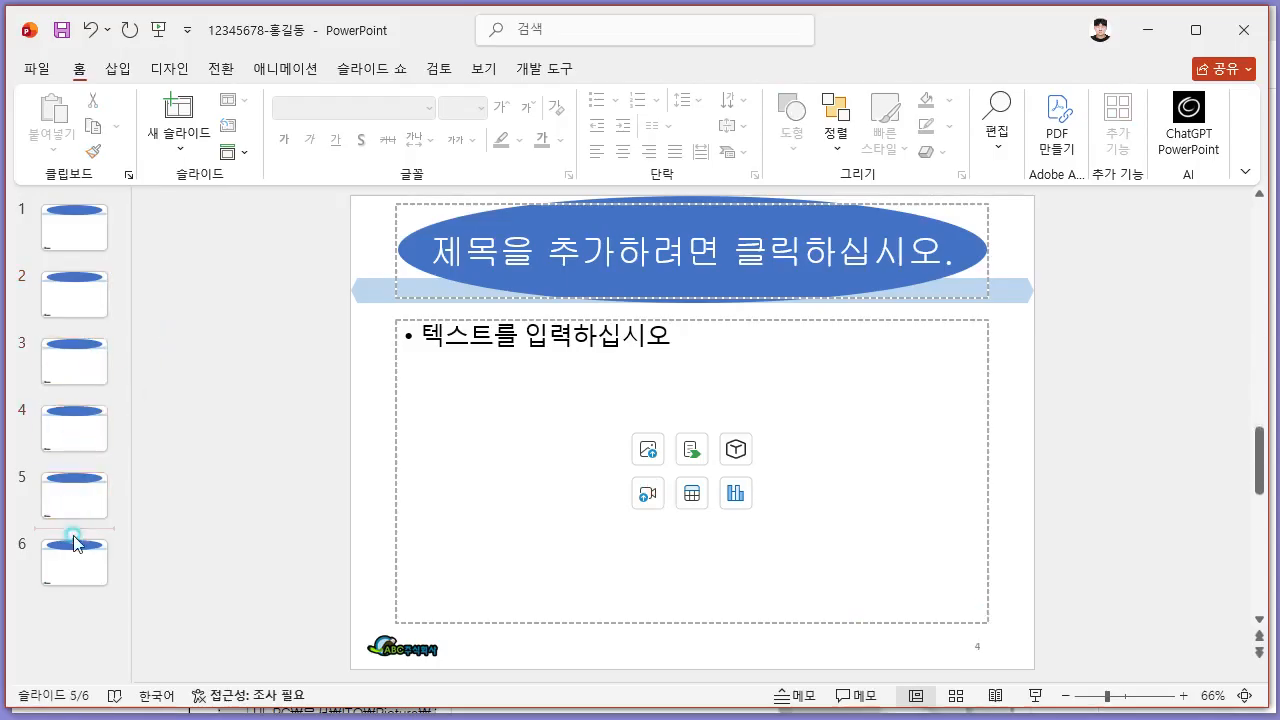
- Compare slide 1 with slide 2, examining the master shapes, logo and slide number on each
{"action": "left_click", "coordinate": [62, 212]}
{"action": "left_click", "coordinate": [336, 408]}
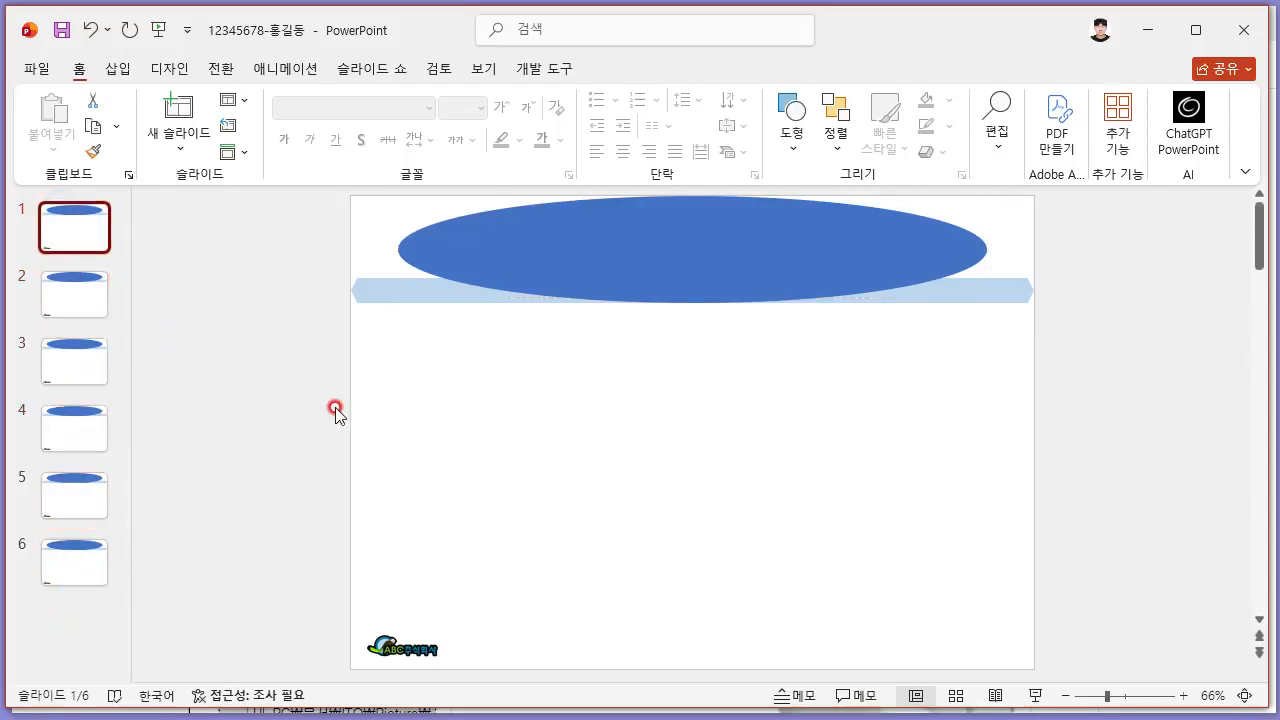
{"action": "left_click", "coordinate": [102, 302]}
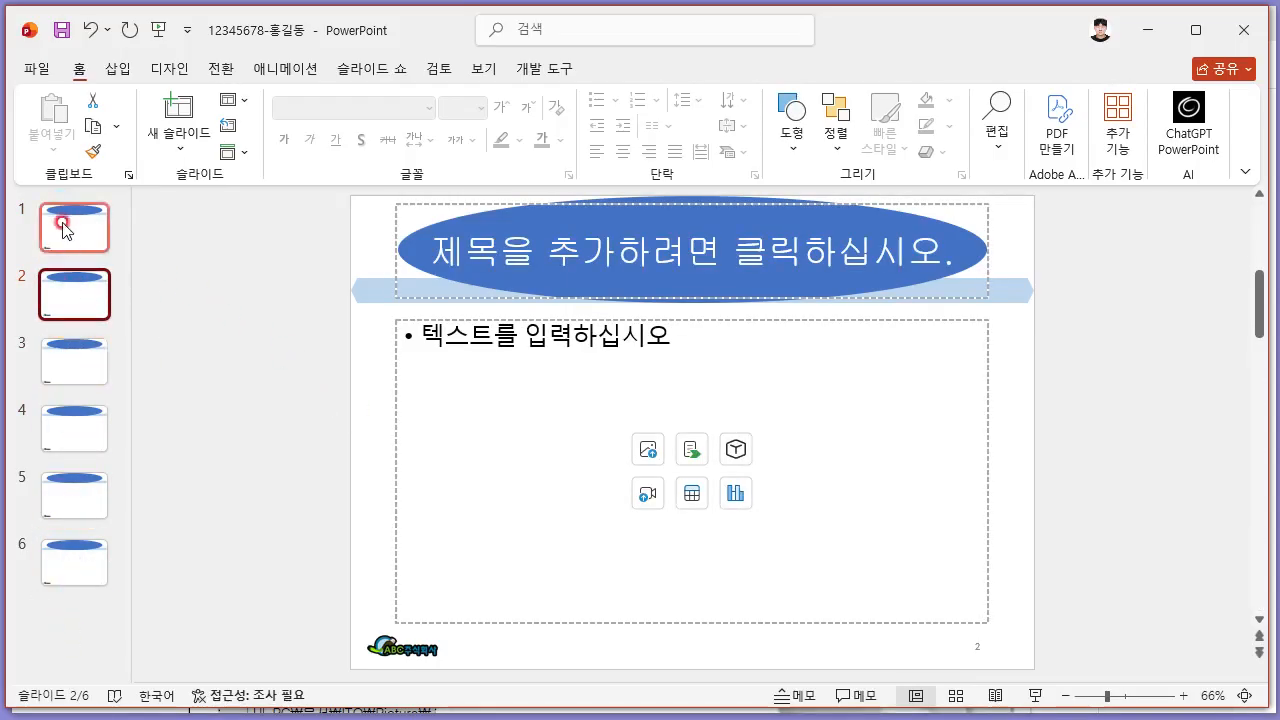
{"action": "left_click", "coordinate": [73, 236]}
{"action": "left_click", "coordinate": [89, 272]}
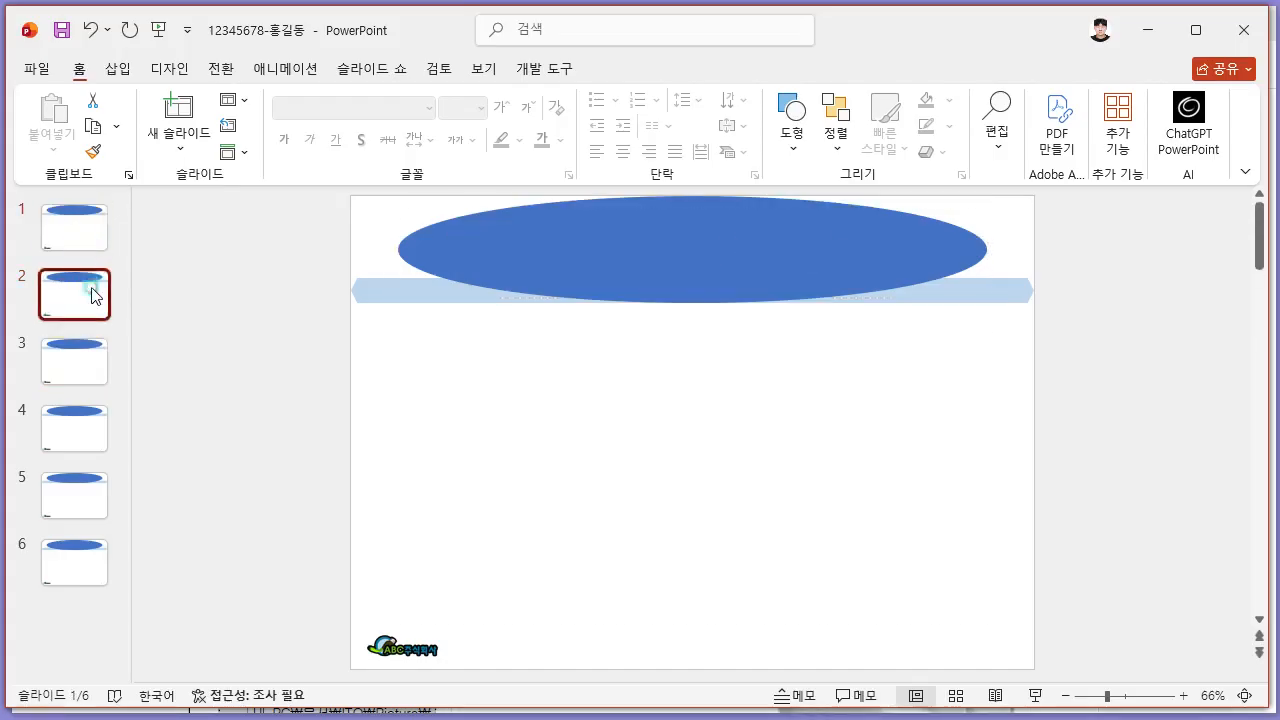
{"action": "left_click", "coordinate": [75, 222]}
{"action": "left_click", "coordinate": [384, 380]}
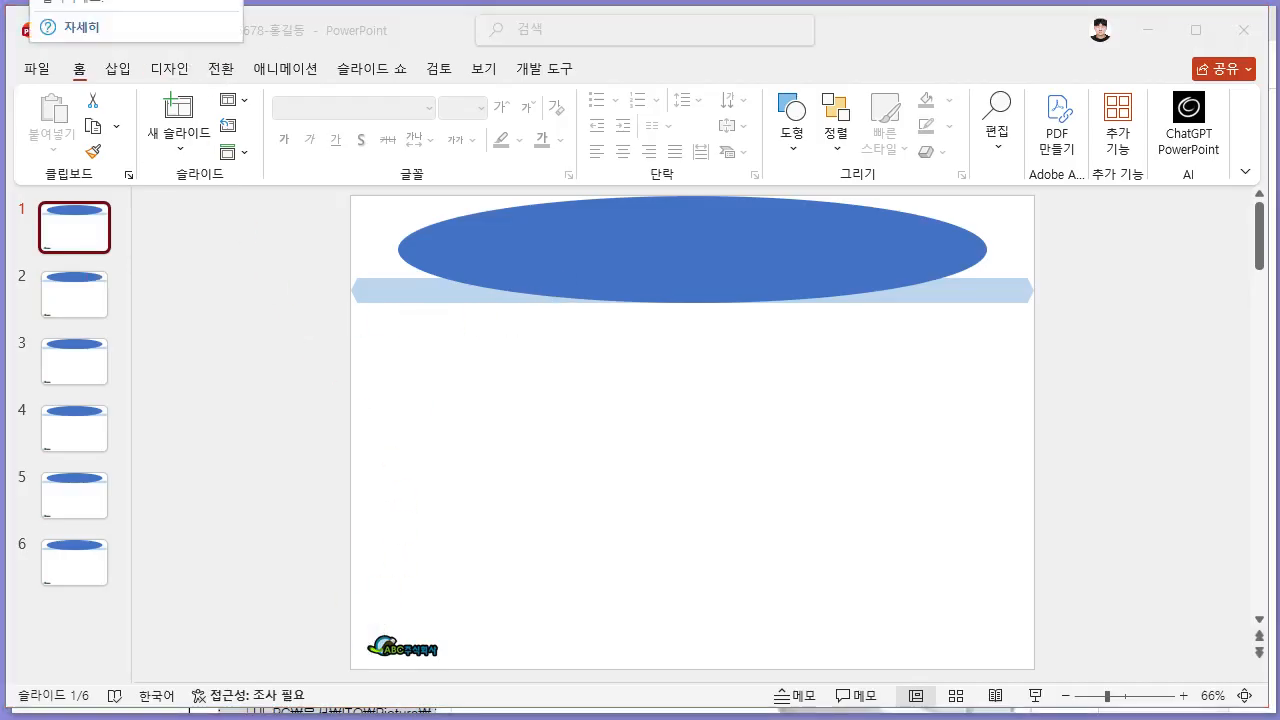
- Hide the background graphics on the title slide layout in the slide master, close the master view and check slide 1
{"action": "left_click", "coordinate": [479, 68]}
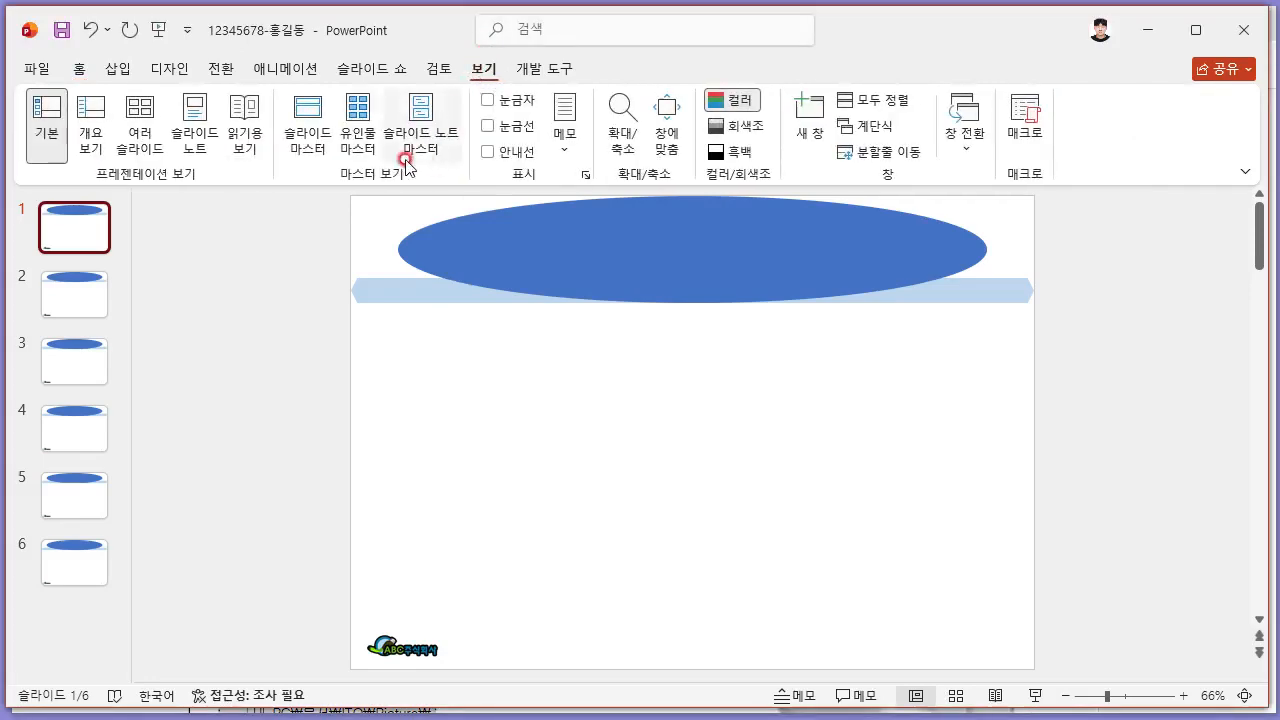
{"action": "left_click", "coordinate": [420, 112]}
{"action": "left_click", "coordinate": [56, 224]}
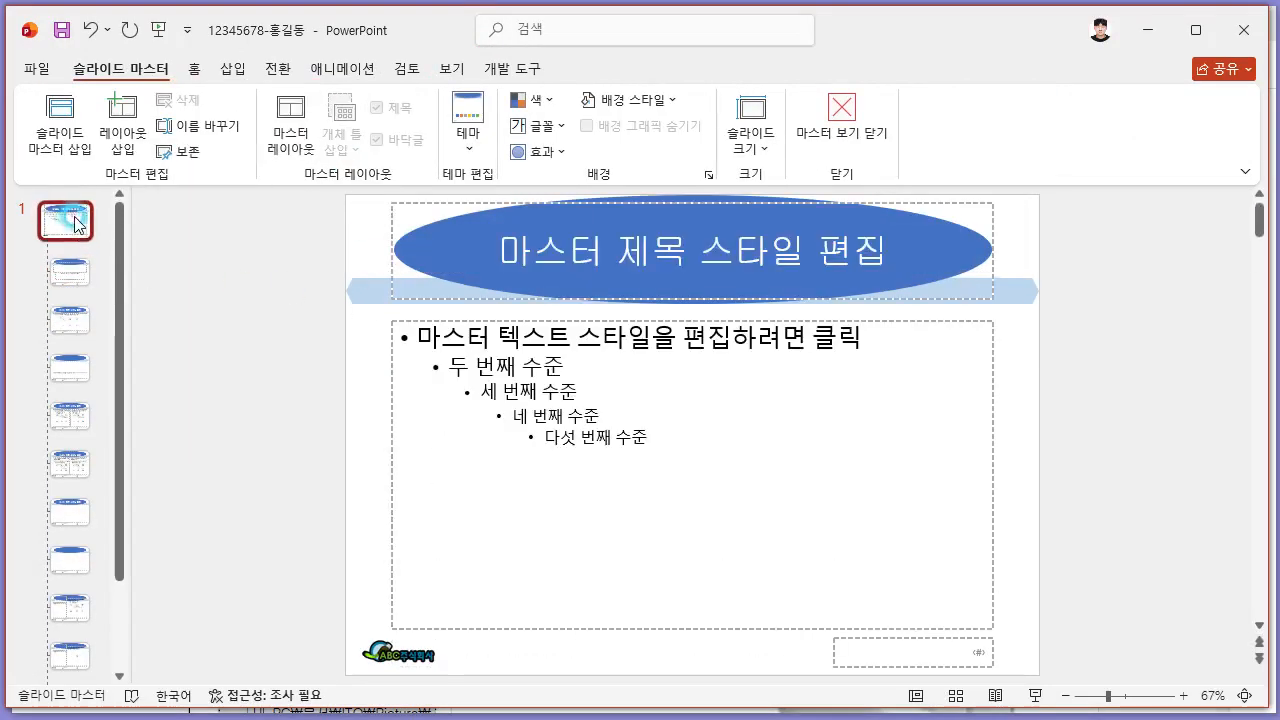
{"action": "left_click", "coordinate": [63, 270]}
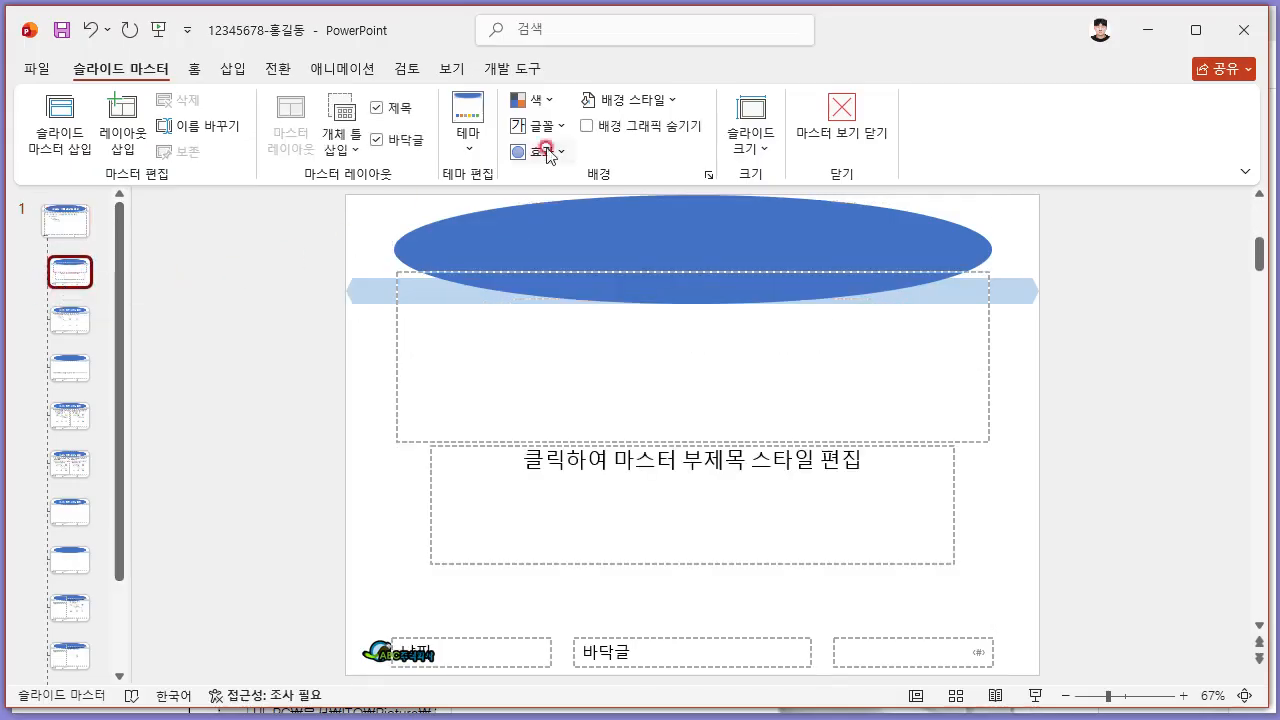
{"action": "left_click", "coordinate": [617, 128]}
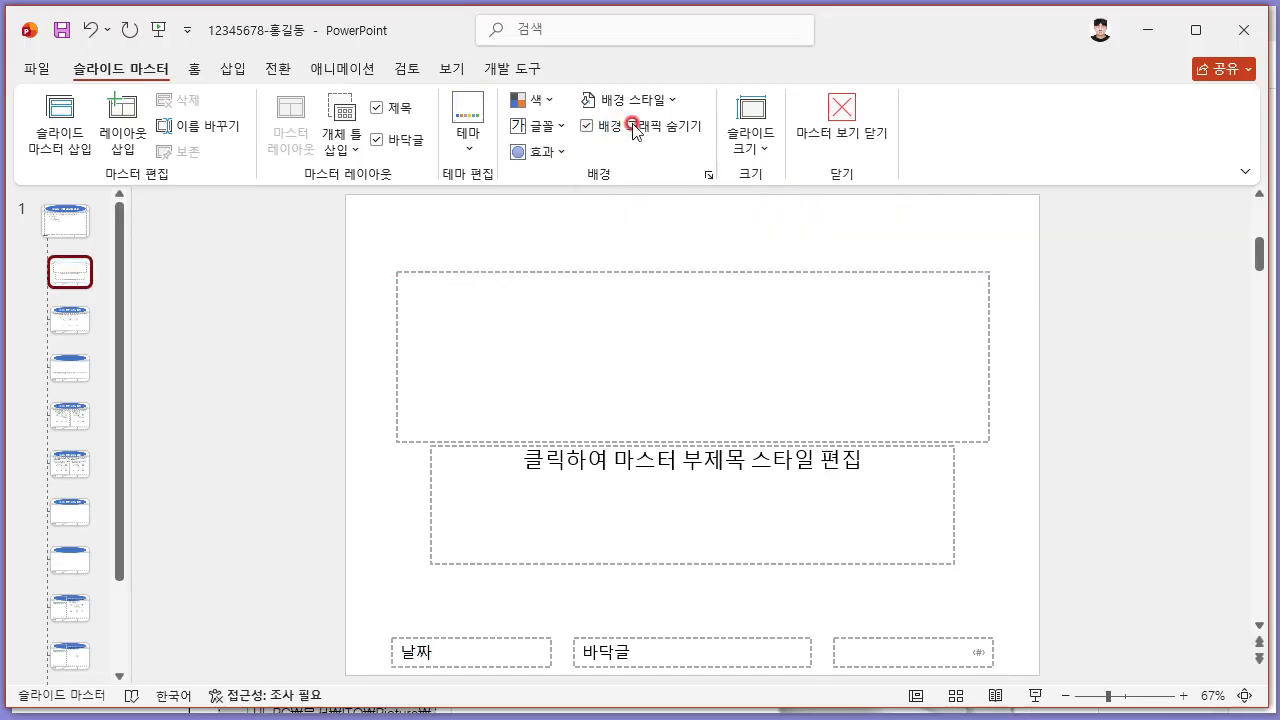
{"action": "left_click", "coordinate": [842, 130]}
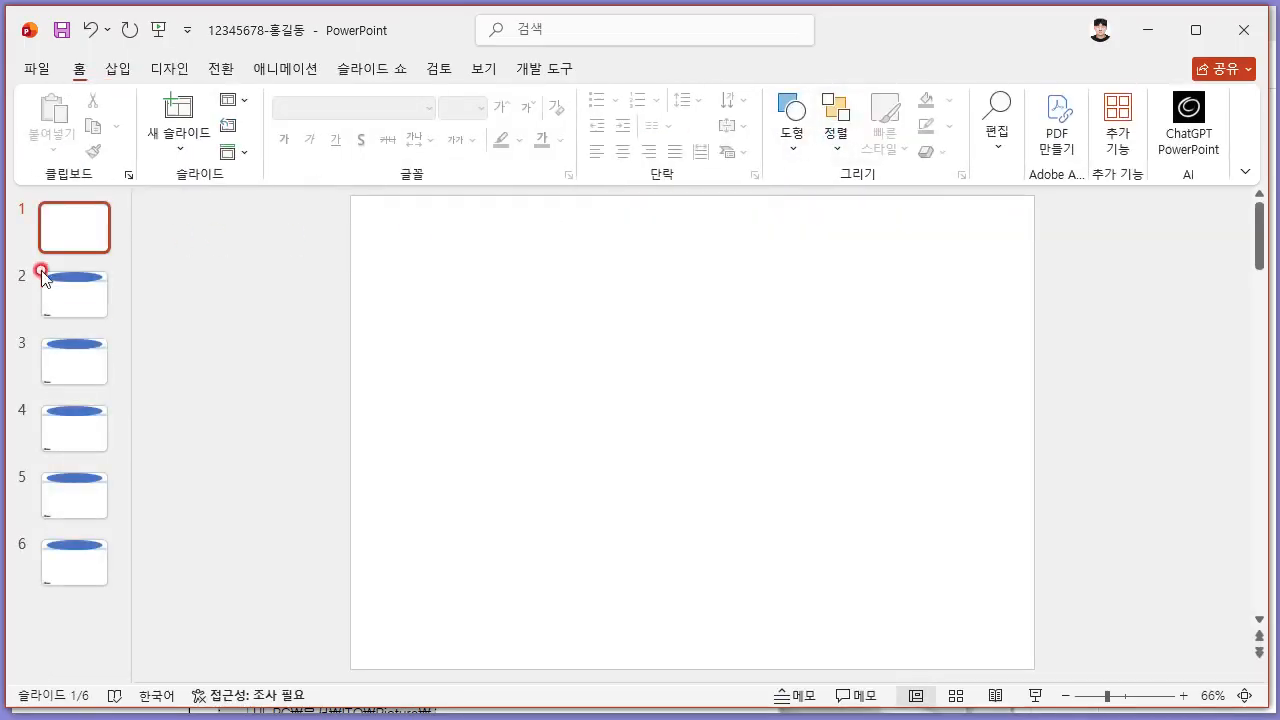
{"action": "left_click", "coordinate": [48, 292]}
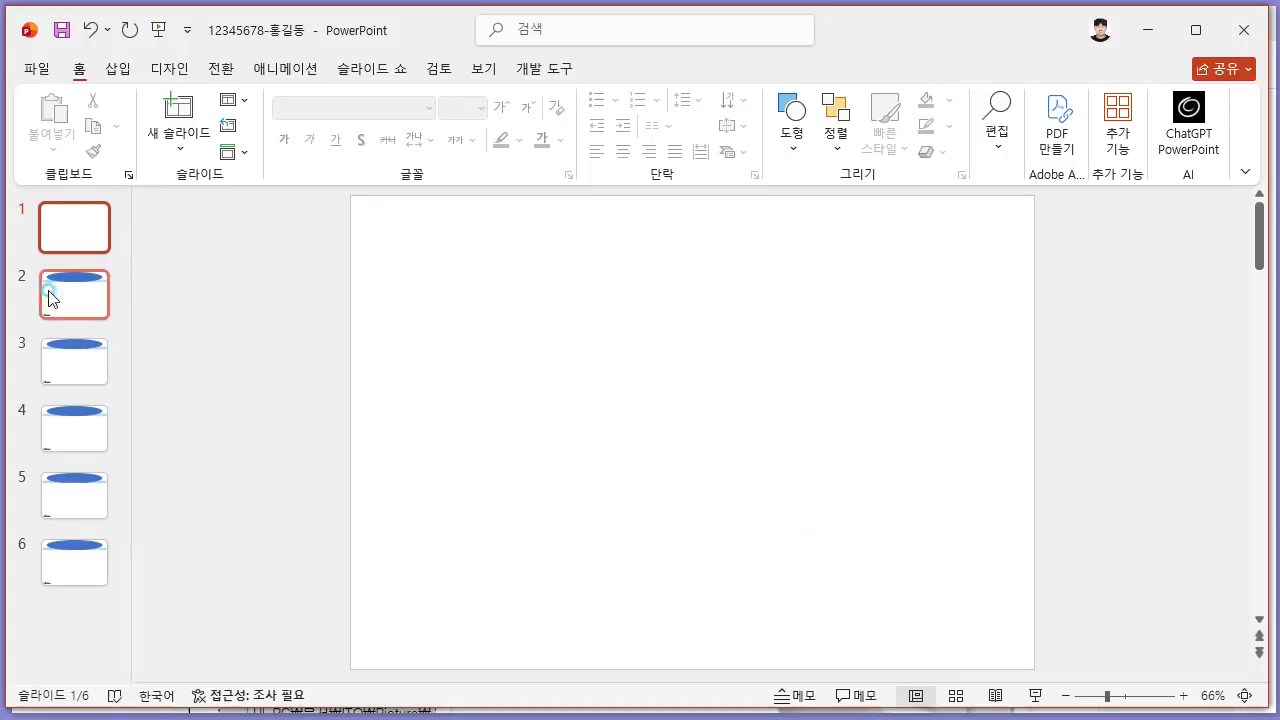
{"action": "left_click", "coordinate": [97, 230]}
{"action": "left_click", "coordinate": [347, 273]}
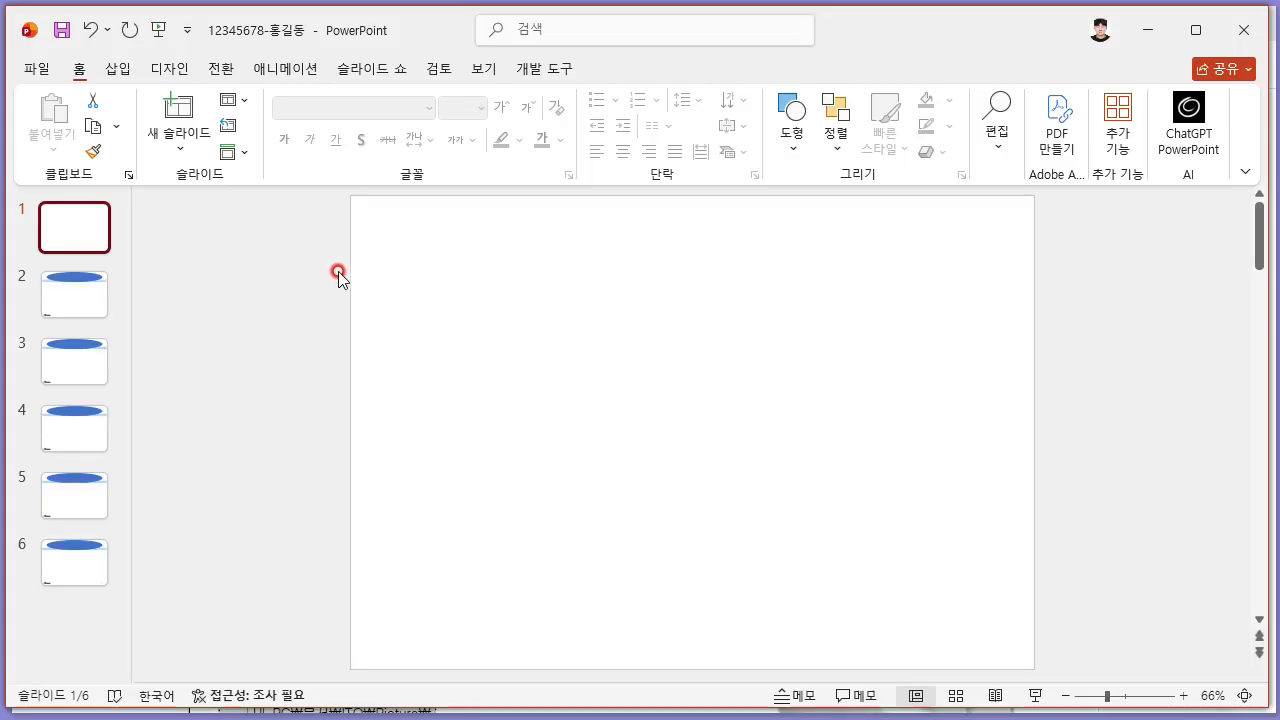
- Review the slide 1 cover requirements in the exam PDF and draw a flowchart display shape on the right half of slide 1
{"action": "key", "text": "alt+Tab"}
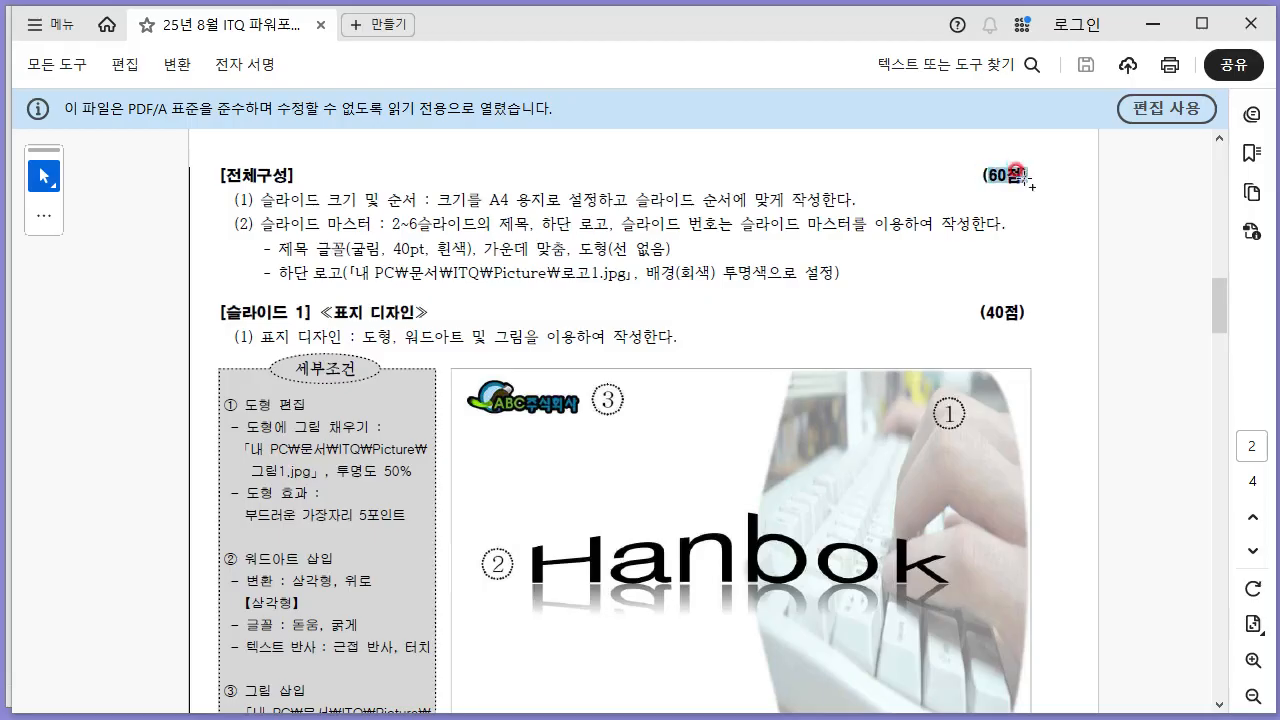
{"action": "left_click", "coordinate": [973, 189]}
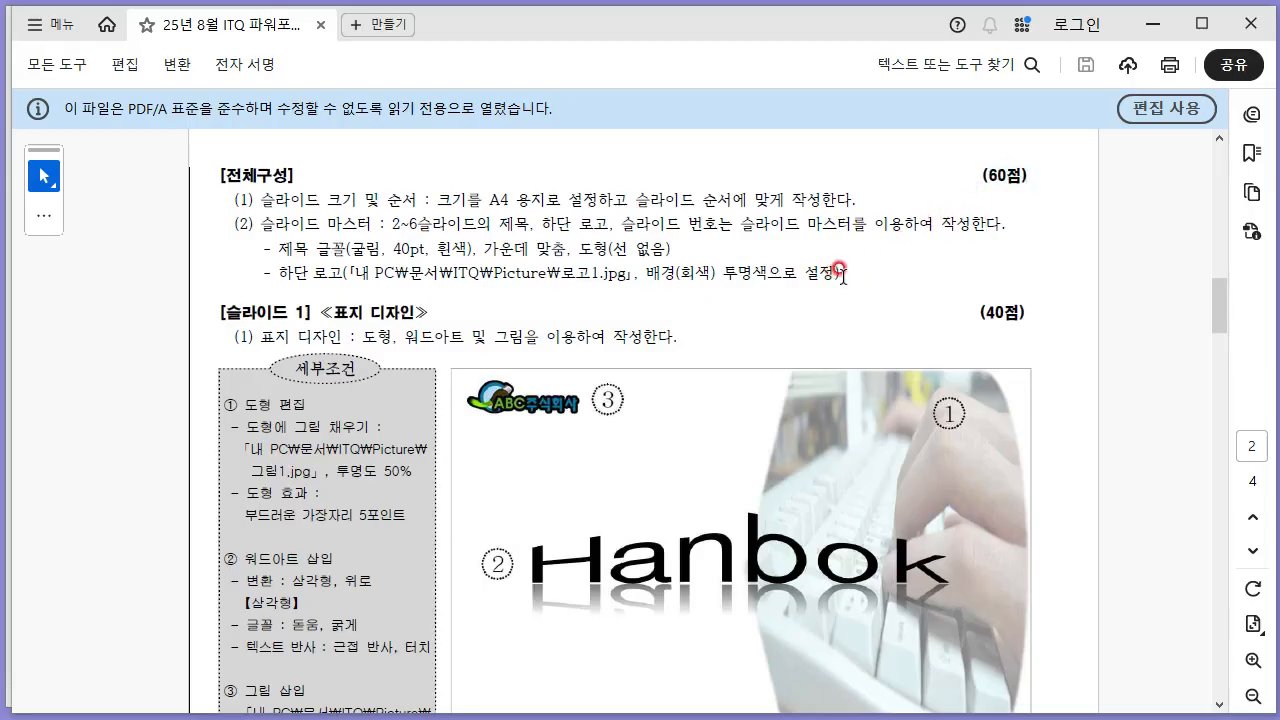
{"action": "scroll", "coordinate": [841, 272], "scroll_direction": "down", "scroll_amount": 3}
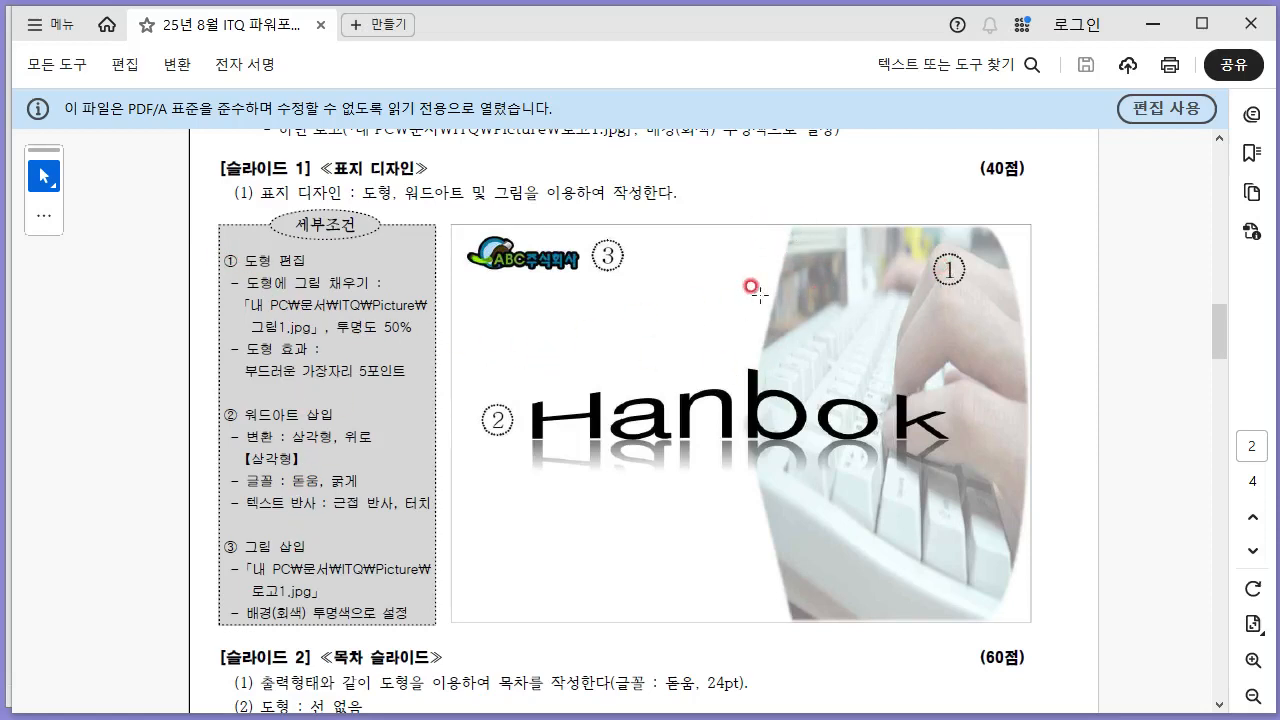
{"action": "key", "text": "alt+Tab"}
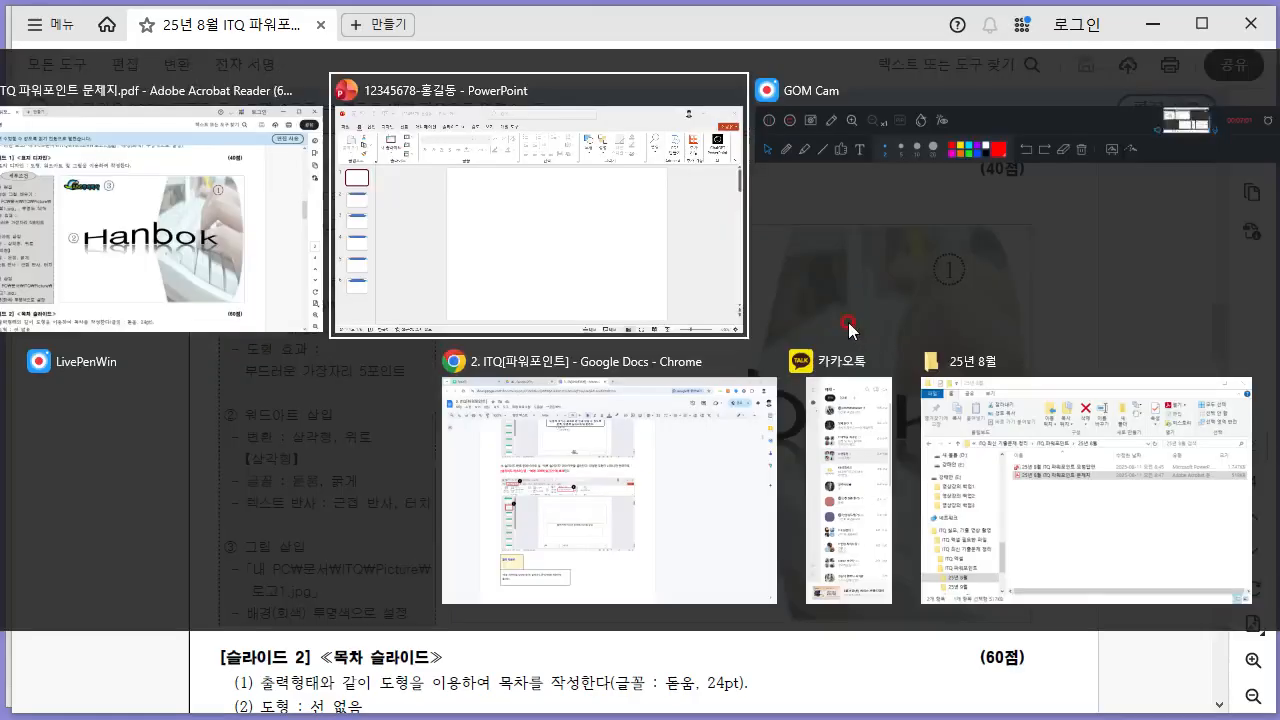
{"action": "left_click", "coordinate": [119, 69]}
{"action": "left_click", "coordinate": [342, 125]}
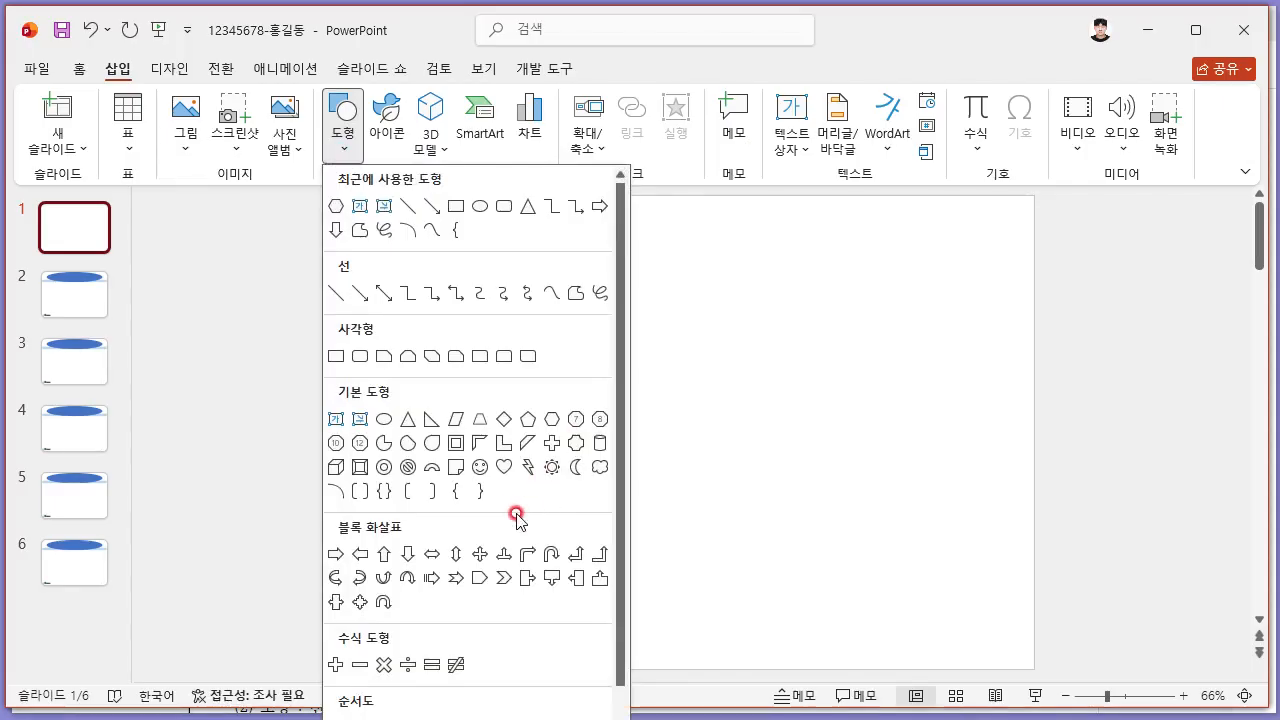
{"action": "scroll", "coordinate": [508, 498], "scroll_direction": "down", "scroll_amount": 1}
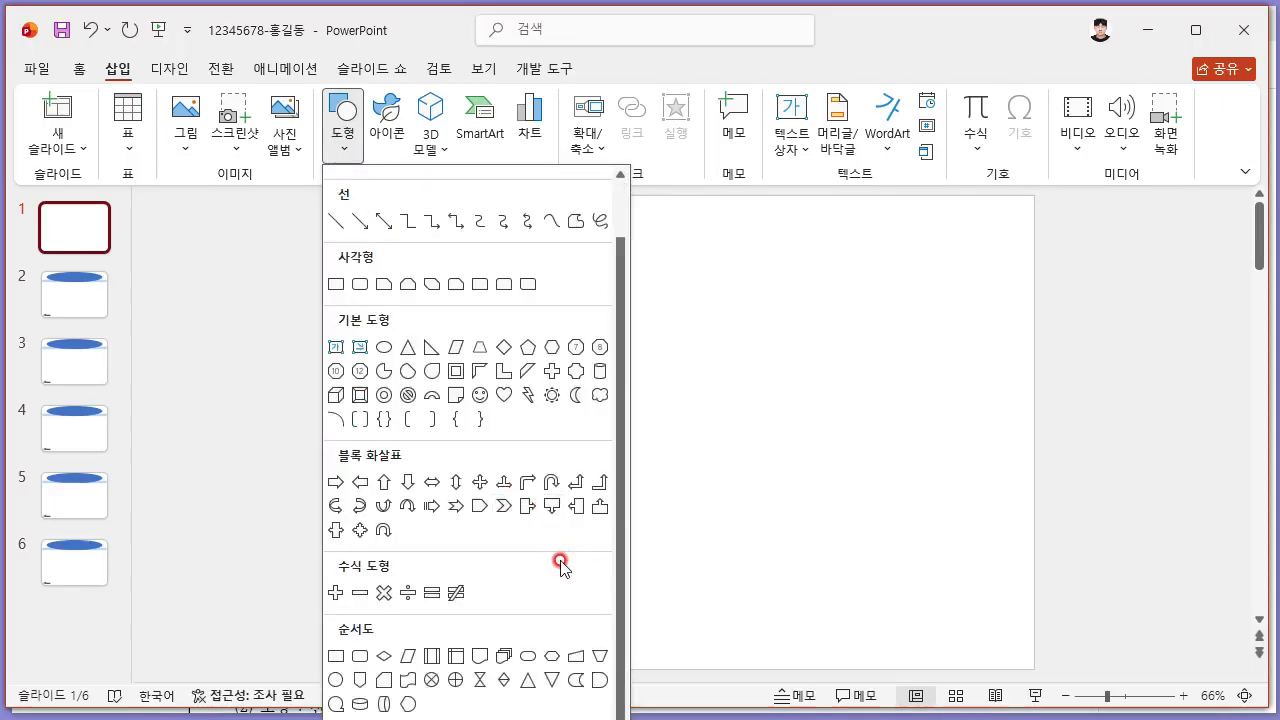
{"action": "scroll", "coordinate": [560, 567], "scroll_direction": "down", "scroll_amount": 1}
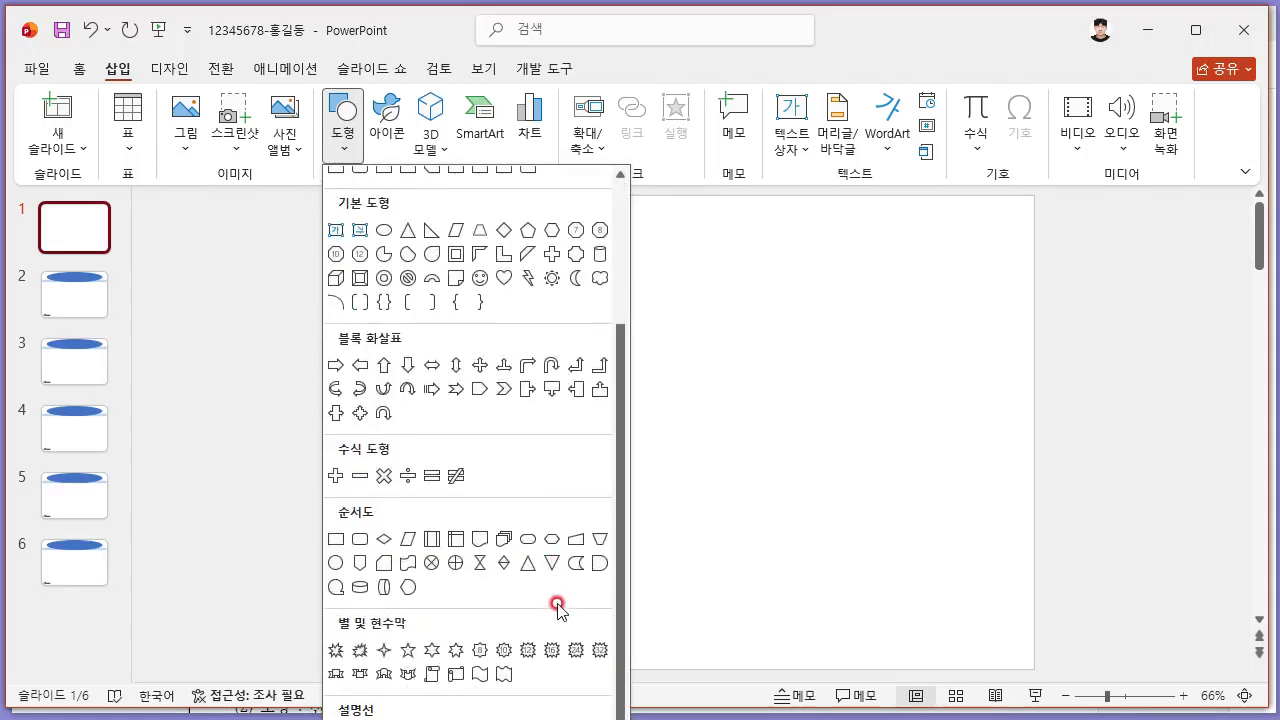
{"action": "left_click", "coordinate": [407, 588]}
{"action": "left_click_drag", "start_coordinate": [771, 289], "coordinate": [902, 588]}
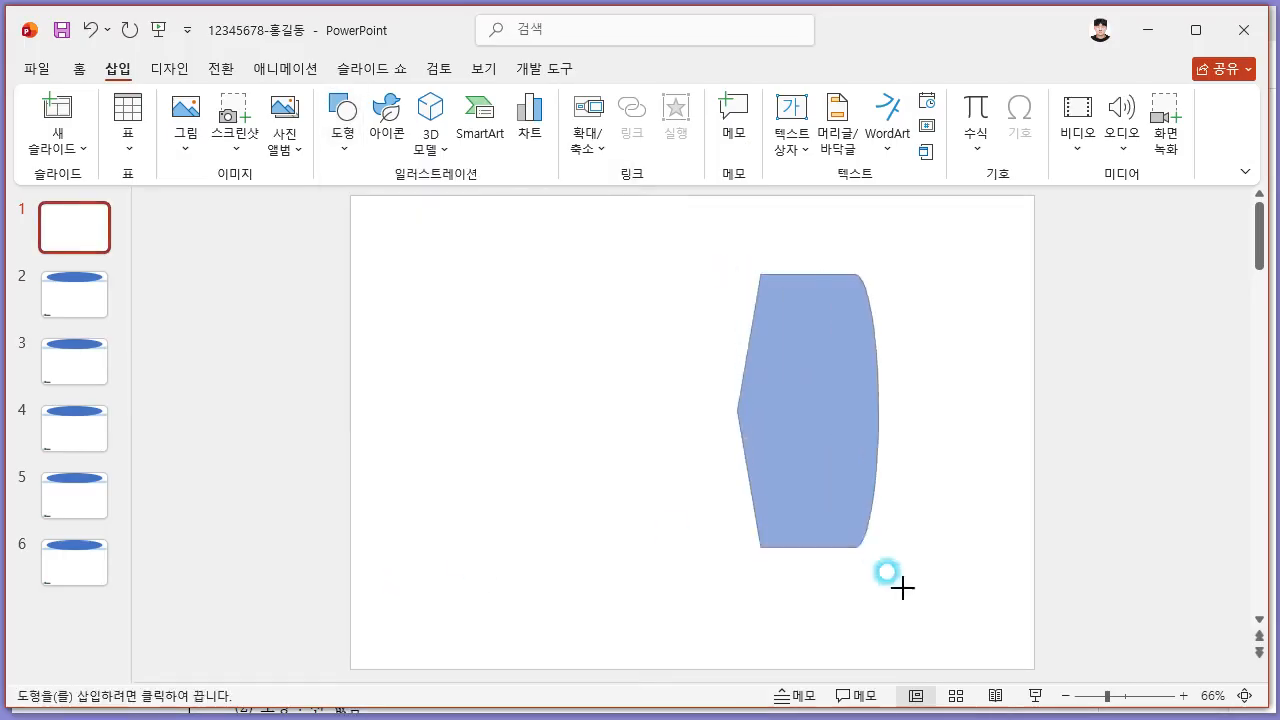
- Align the cover shape with the slide's right edge and enlarge it to full slide height, about 19.05 cm high and 12.28 cm wide
{"action": "left_click_drag", "start_coordinate": [814, 423], "coordinate": [889, 354]}
{"action": "left_click_drag", "start_coordinate": [984, 354], "coordinate": [1031, 351]}
{"action": "left_click_drag", "start_coordinate": [920, 507], "coordinate": [920, 676]}
{"action": "left_click_drag", "start_coordinate": [820, 436], "coordinate": [724, 430]}
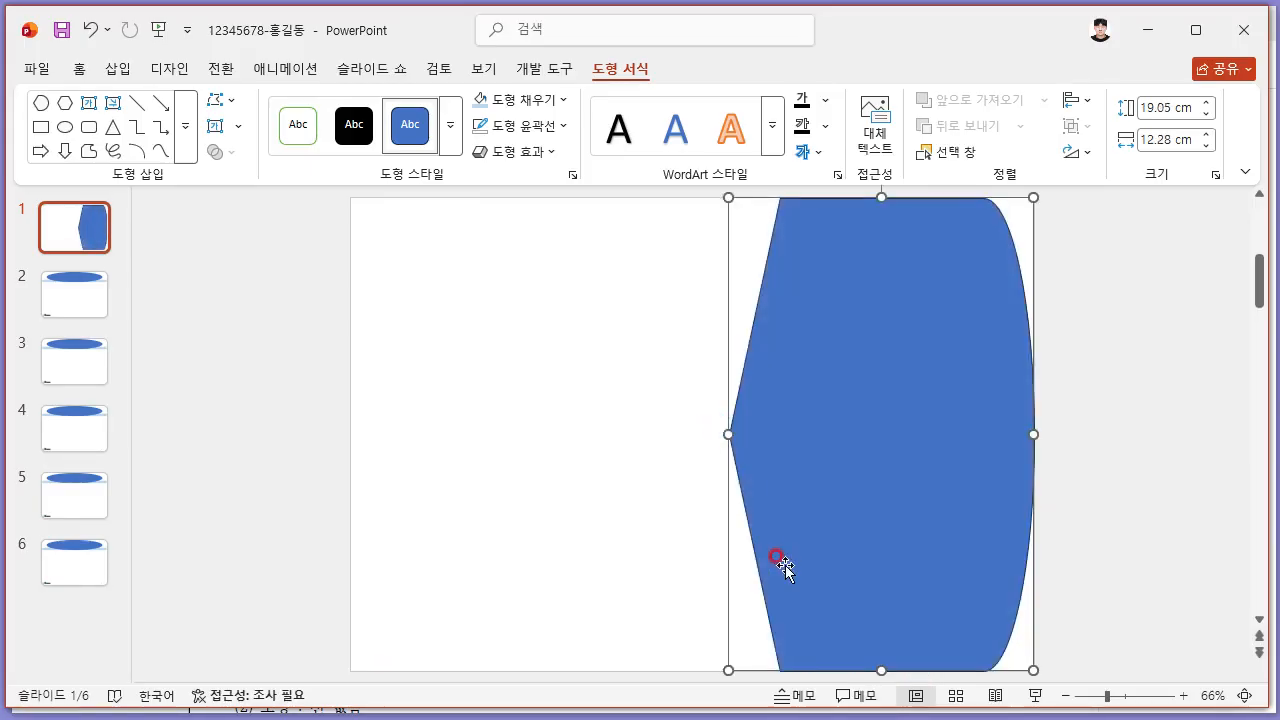
- Check the shape fill requirement in the exam PDF and fill the slide 1 cover shape with the picture 그림1 from the ITQ Picture folder
{"action": "key", "text": "alt+Tab"}
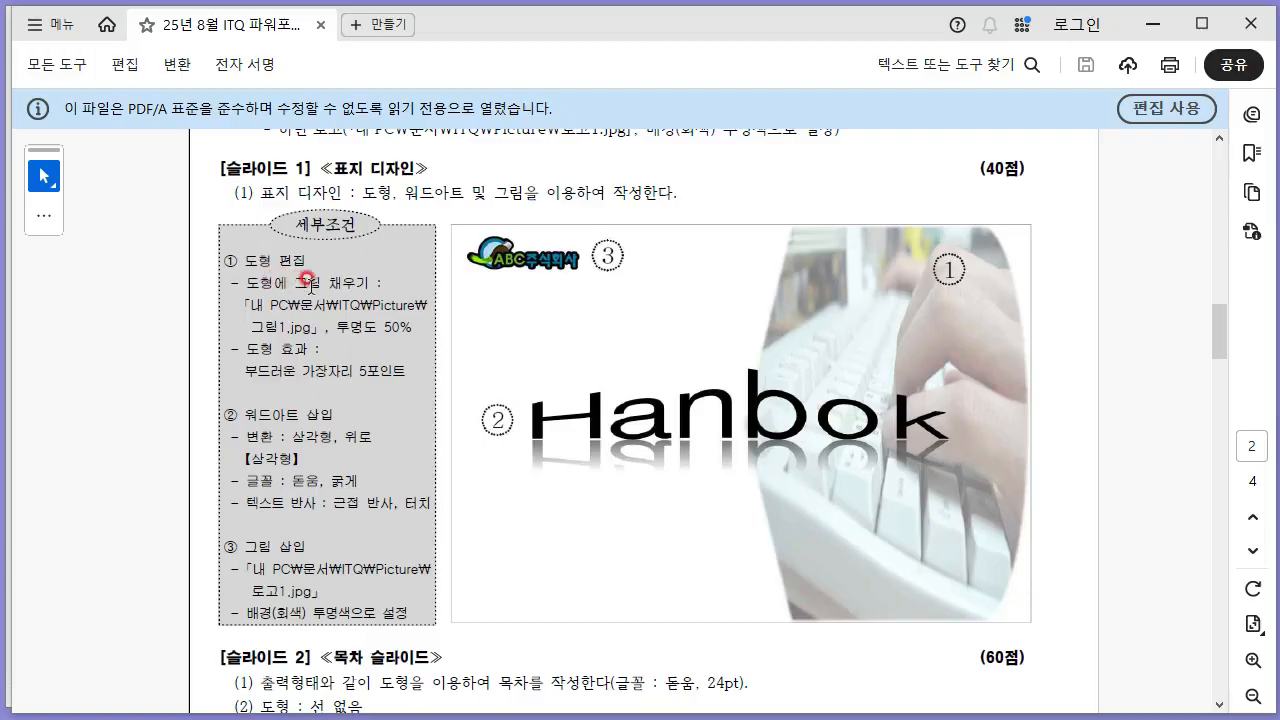
{"action": "key", "text": "alt+Tab"}
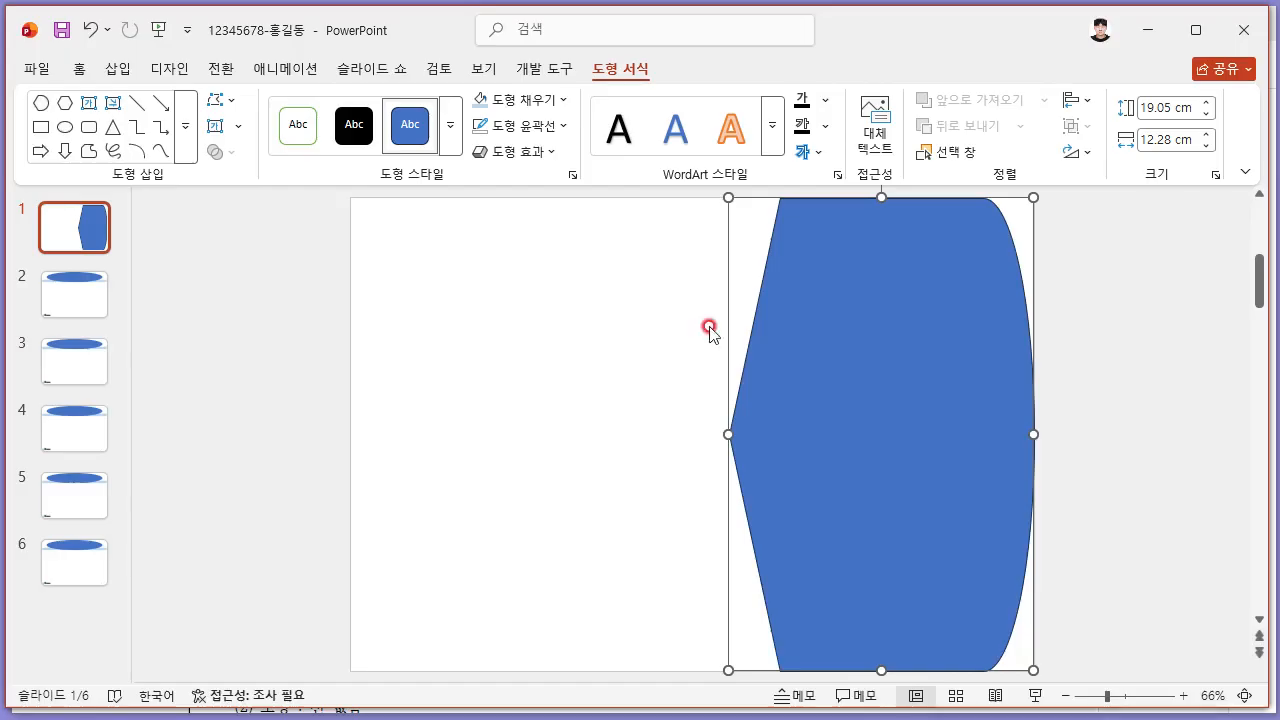
{"action": "left_click", "coordinate": [542, 103]}
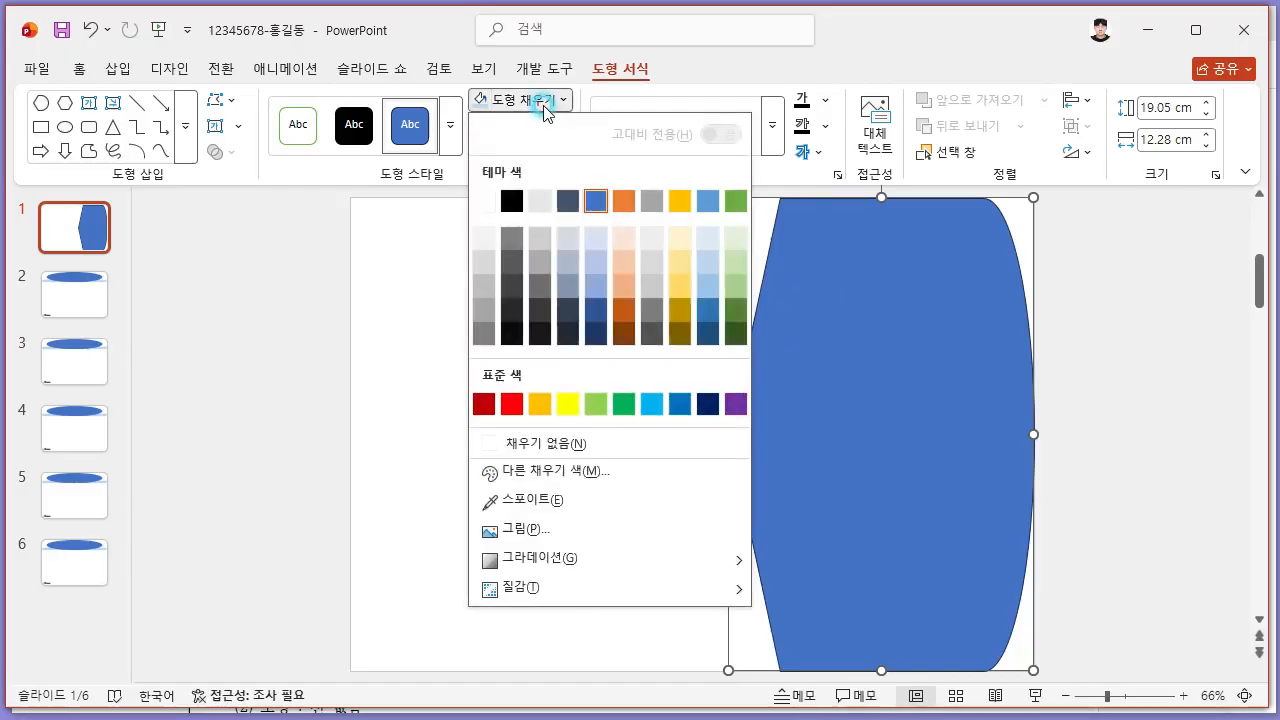
{"action": "left_click", "coordinate": [595, 530]}
{"action": "left_click", "coordinate": [477, 292]}
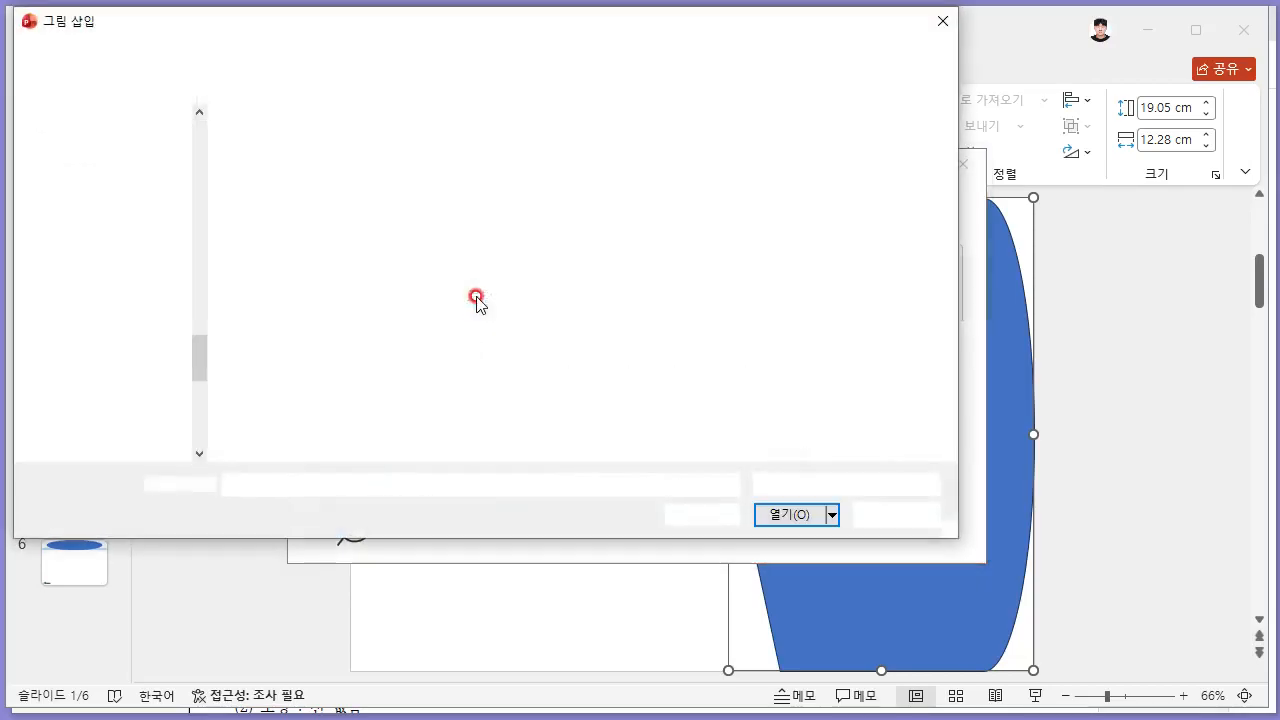
{"action": "key", "text": "alt+Tab"}
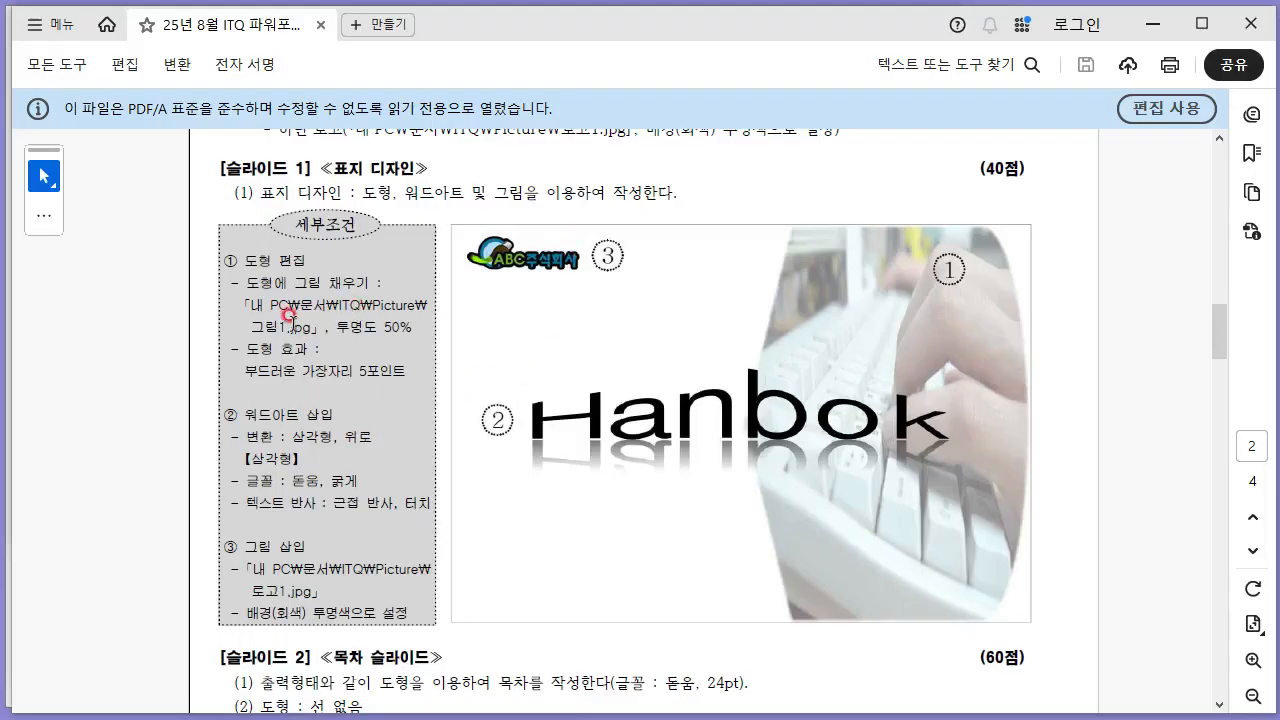
{"action": "key", "text": "alt+Tab"}
{"action": "left_click", "coordinate": [278, 170]}
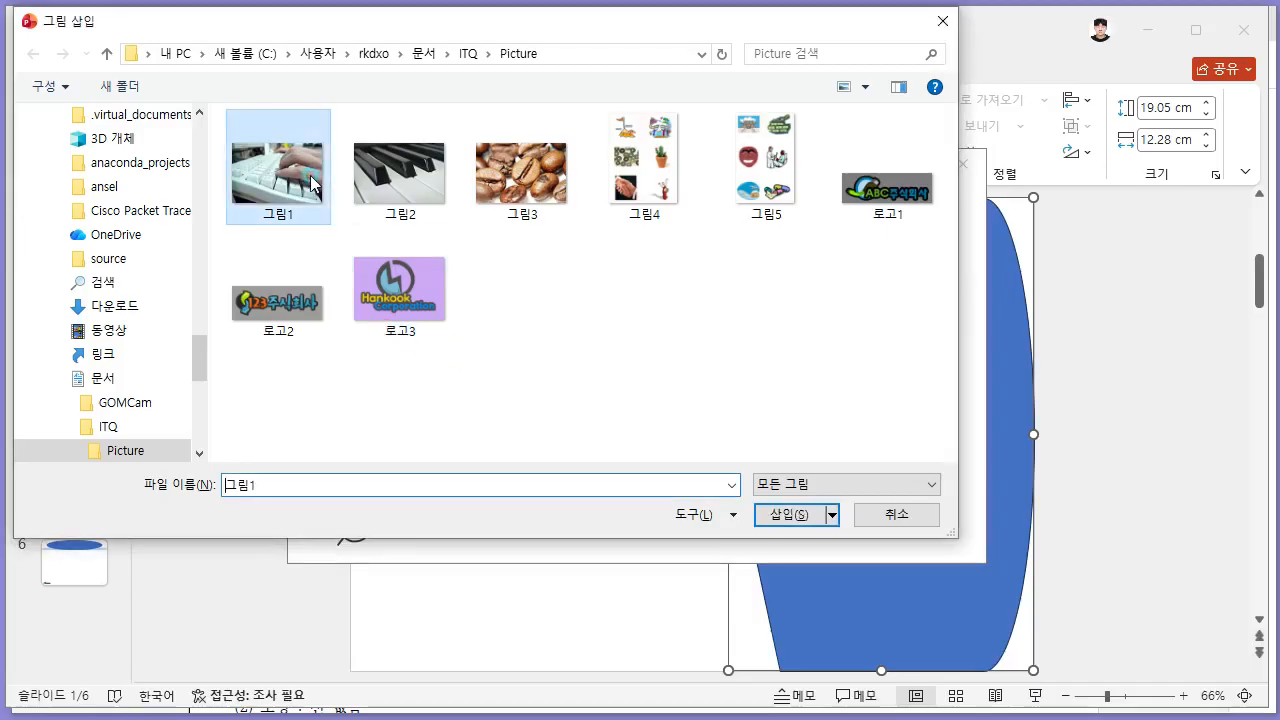
{"action": "left_click", "coordinate": [786, 516]}
- Set the picture transparency of the cover shape to 50%
{"action": "key", "text": "alt+Tab"}
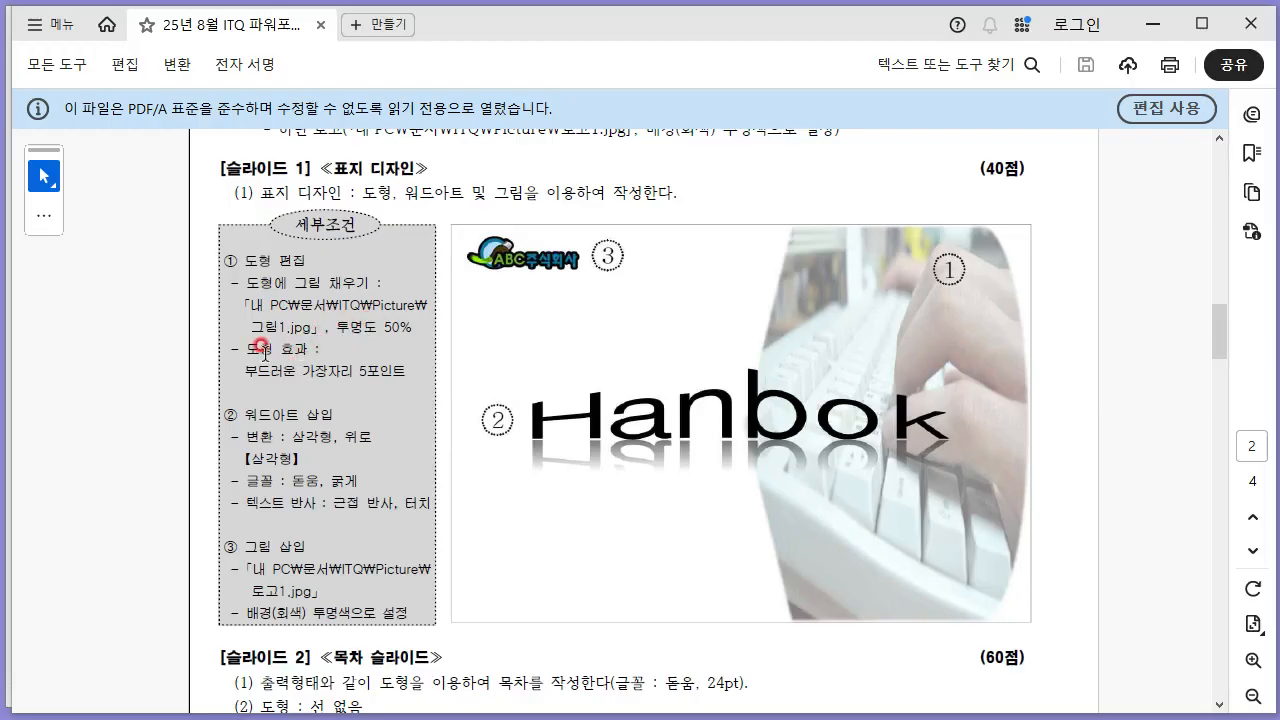
{"action": "key", "text": "alt+Tab"}
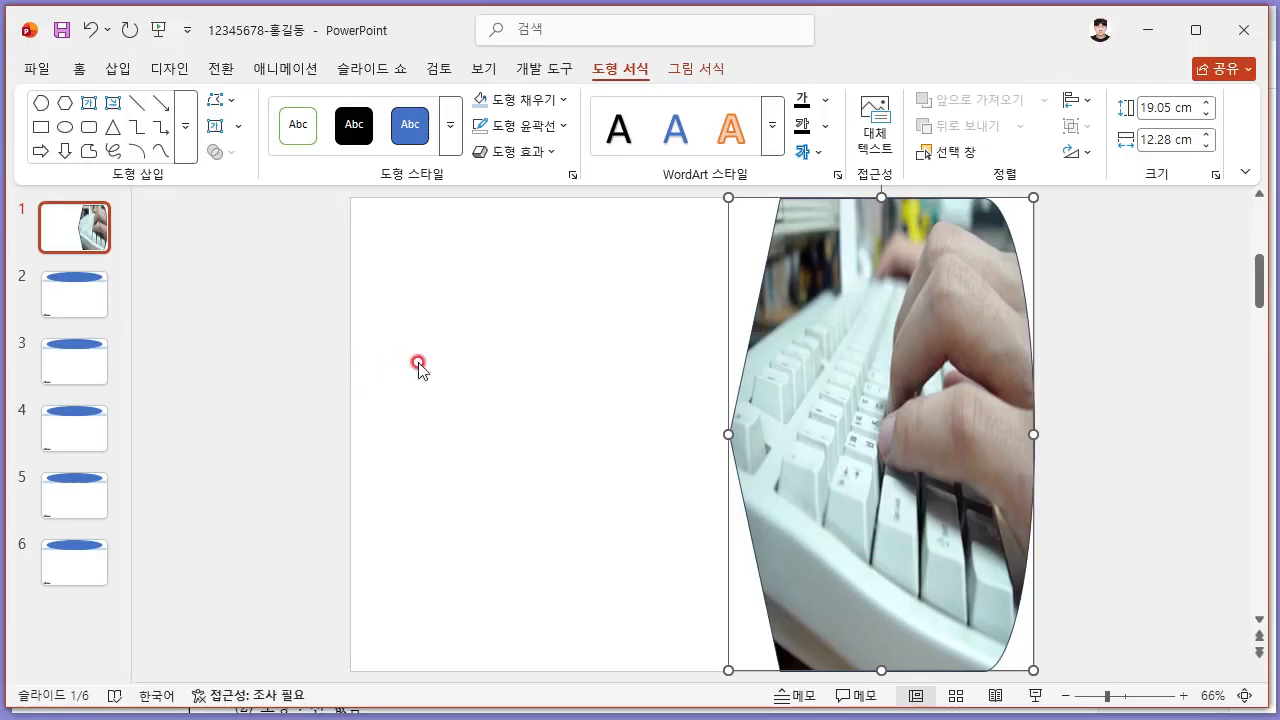
{"action": "right_click", "coordinate": [879, 259]}
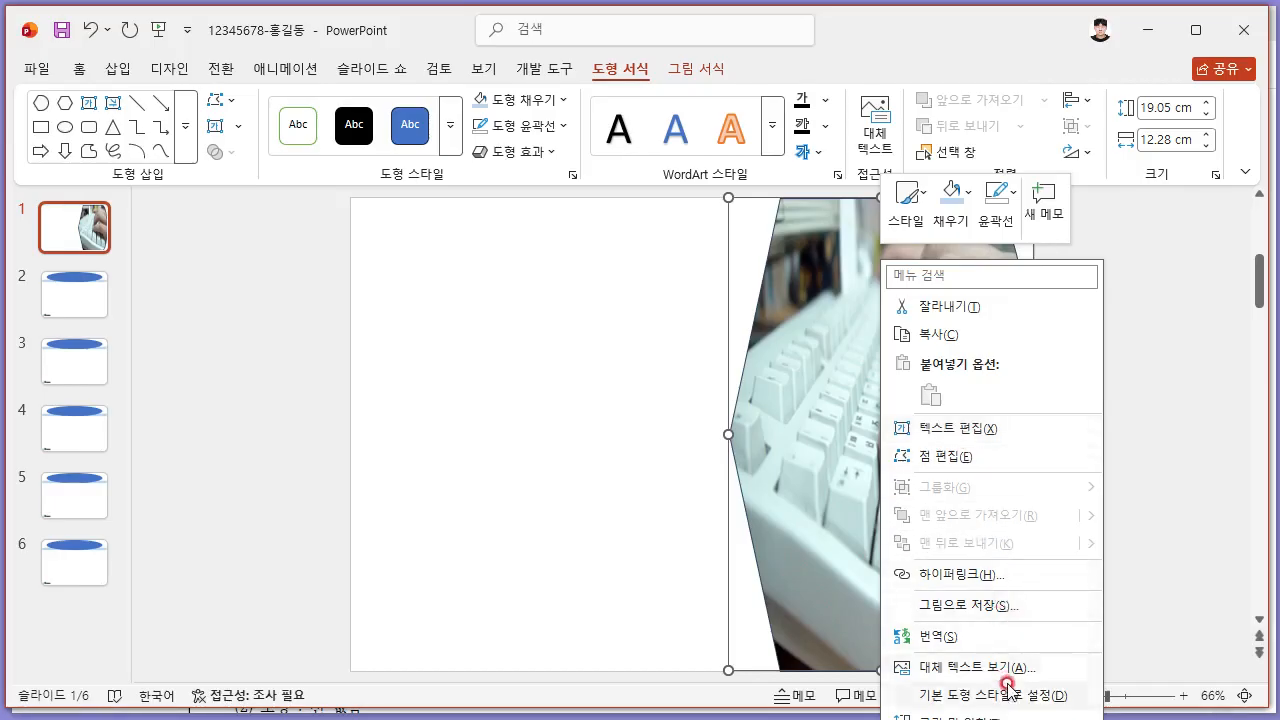
{"action": "left_click", "coordinate": [1183, 366]}
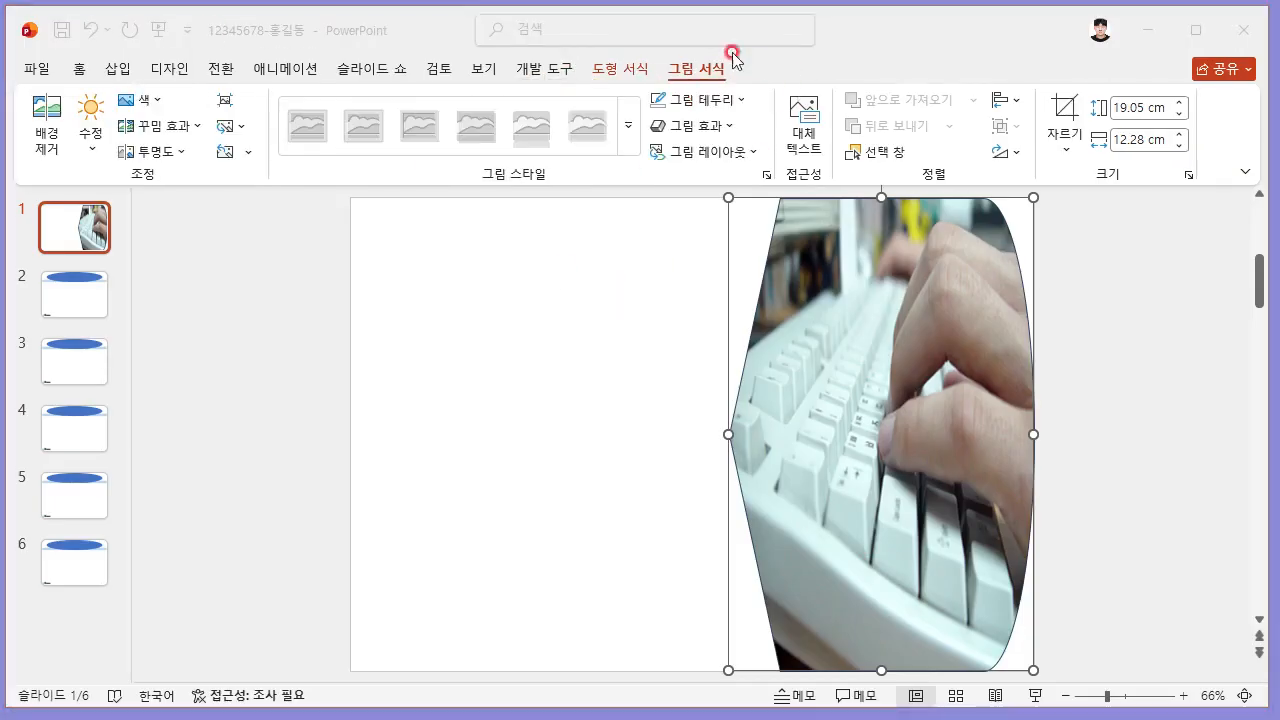
{"action": "left_click", "coordinate": [166, 155]}
{"action": "left_click", "coordinate": [215, 240]}
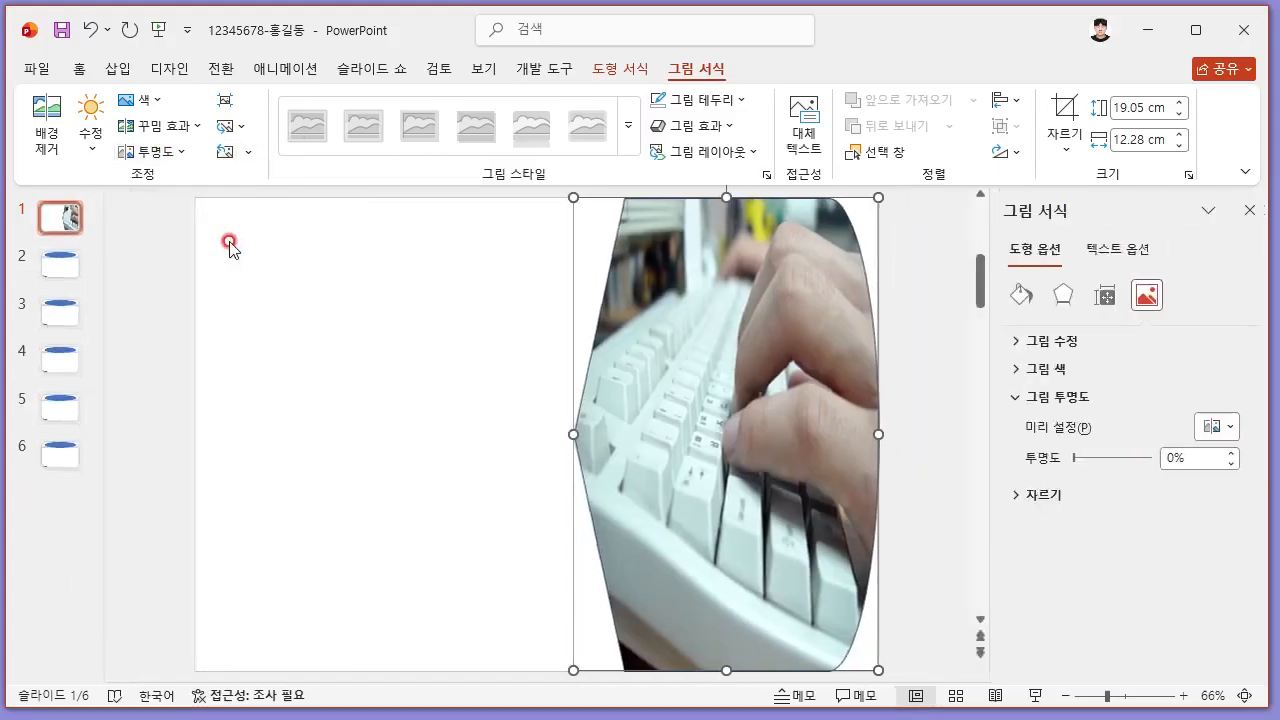
{"action": "left_click", "coordinate": [1168, 452]}
{"action": "left_click_drag", "start_coordinate": [1116, 461], "coordinate": [1107, 458]}
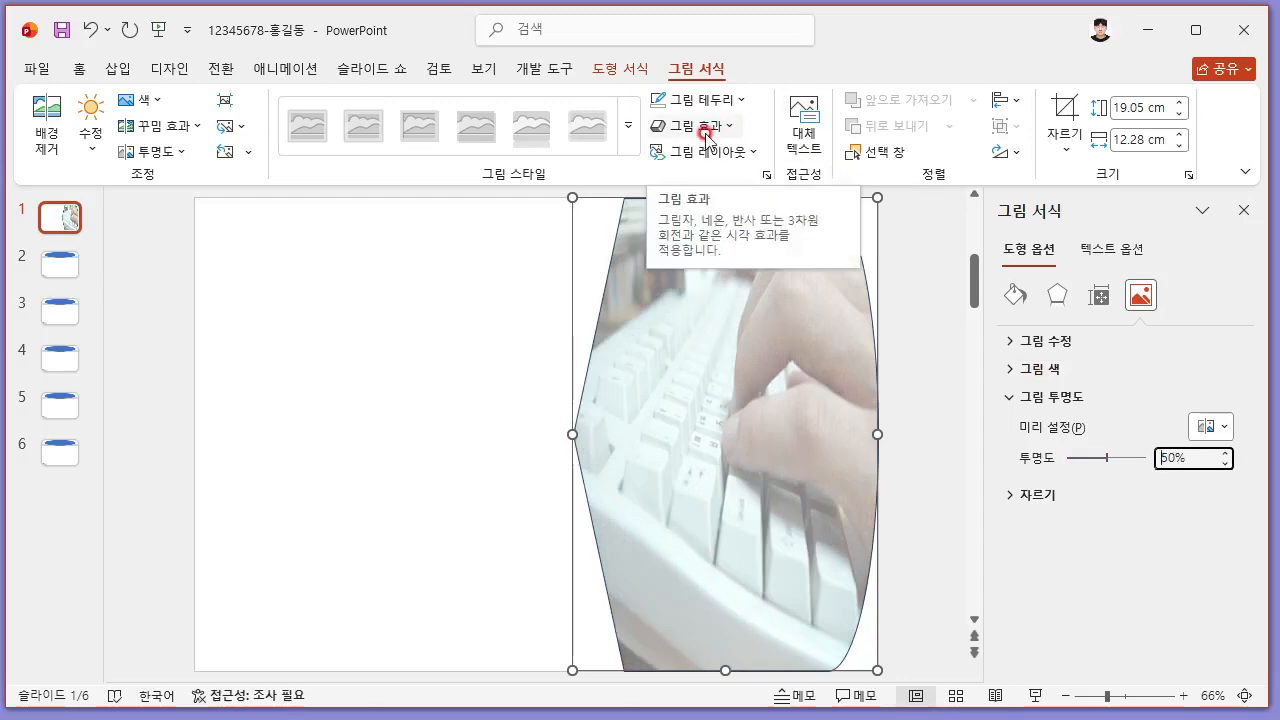
- Check the shape effect requirement in the exam PDF, apply 5-point soft edges to the cover shape and close the picture formatting options
{"action": "left_click", "coordinate": [320, 300]}
{"action": "key", "text": "alt+Tab"}
{"action": "left_click", "coordinate": [278, 370]}
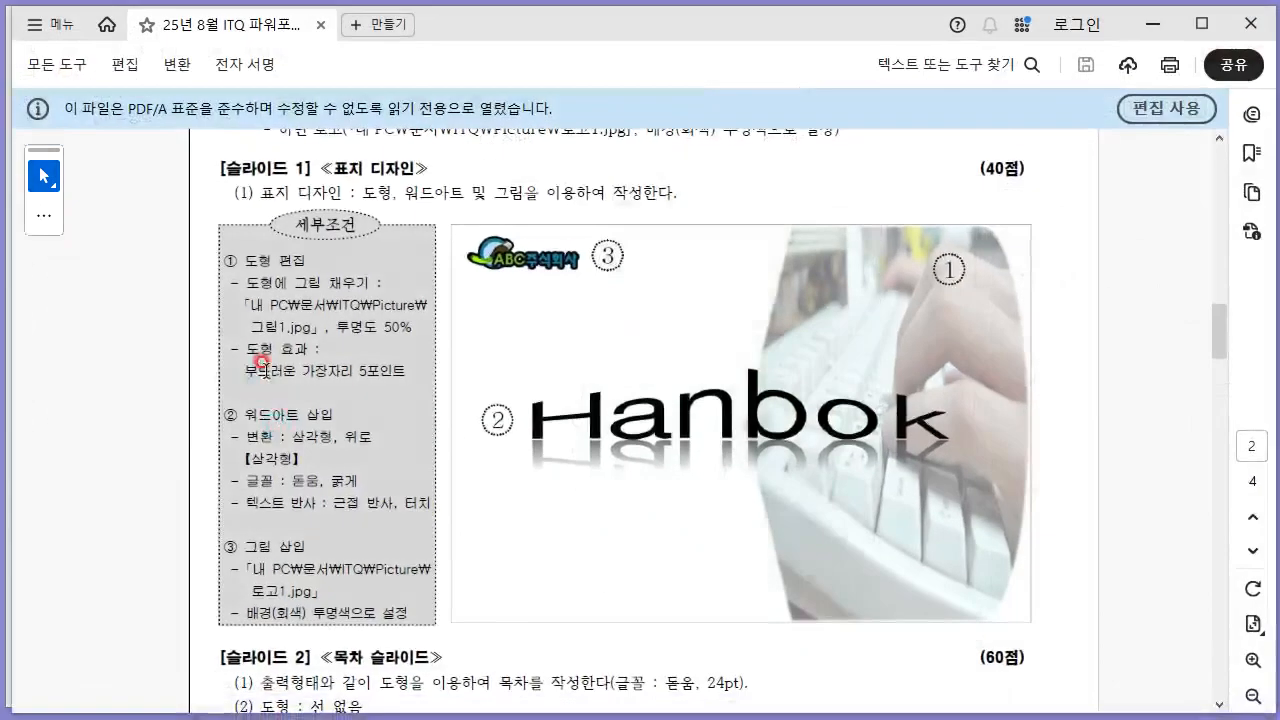
{"action": "key", "text": "alt+Tab"}
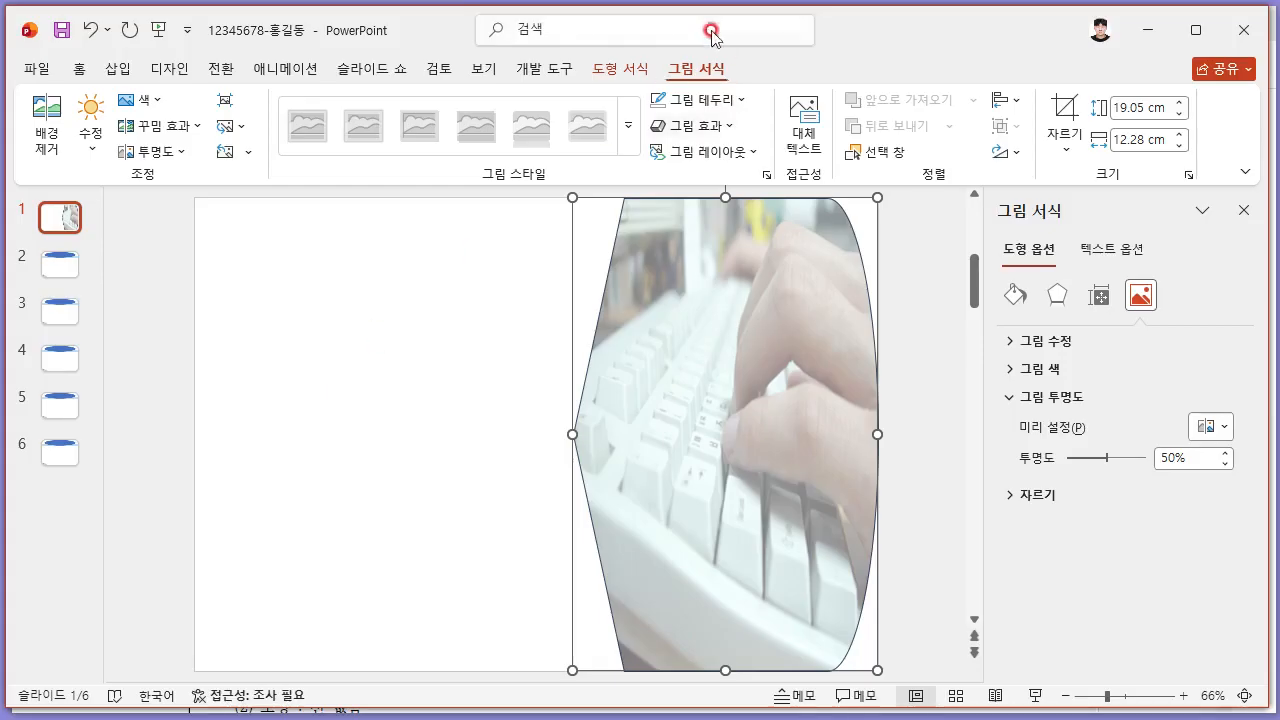
{"action": "left_click", "coordinate": [620, 68]}
{"action": "left_click", "coordinate": [540, 151]}
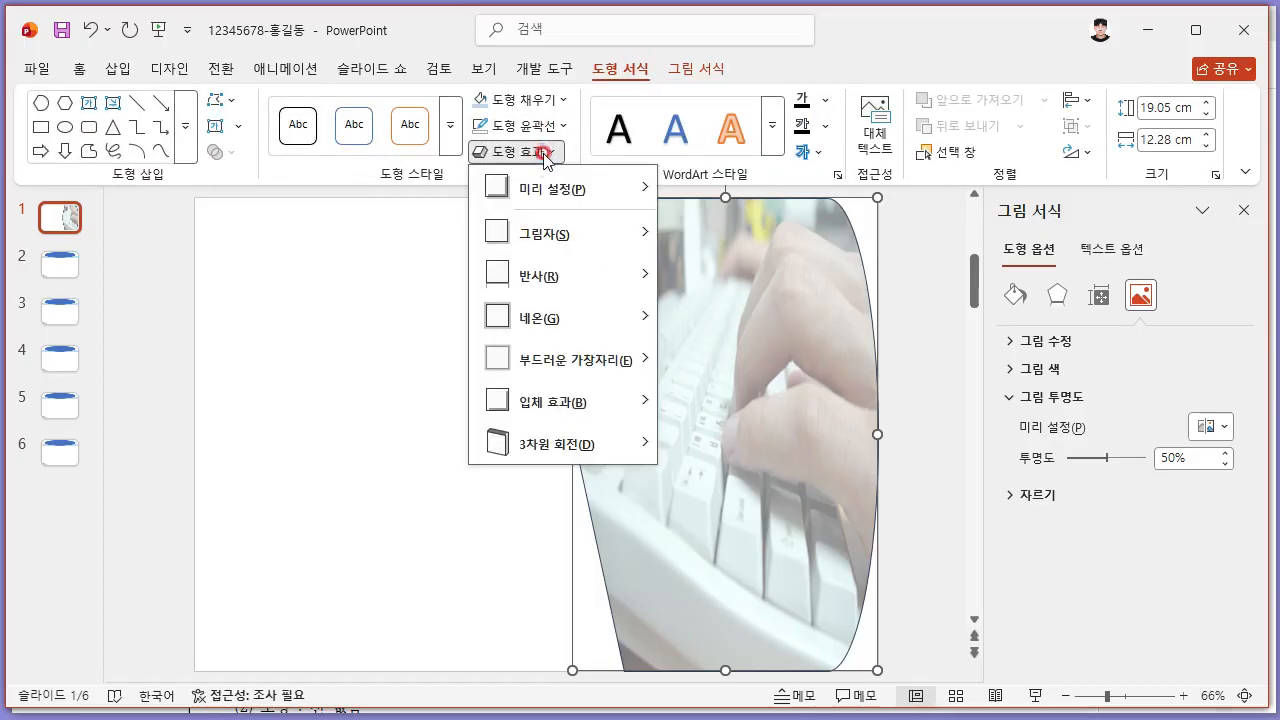
{"action": "key", "text": "alt+Tab"}
{"action": "left_click", "coordinate": [496, 310]}
{"action": "key", "text": "alt+Tab"}
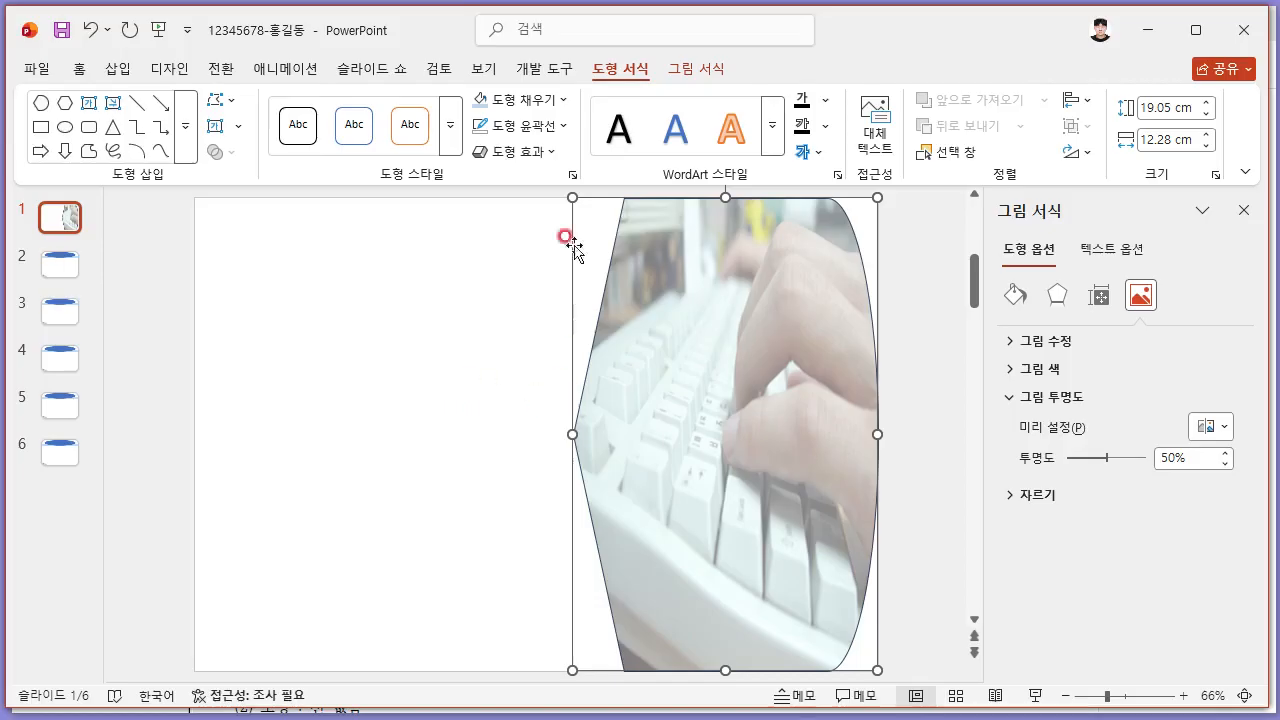
{"action": "left_click", "coordinate": [520, 152]}
{"action": "mouse_move", "coordinate": [573, 378]}
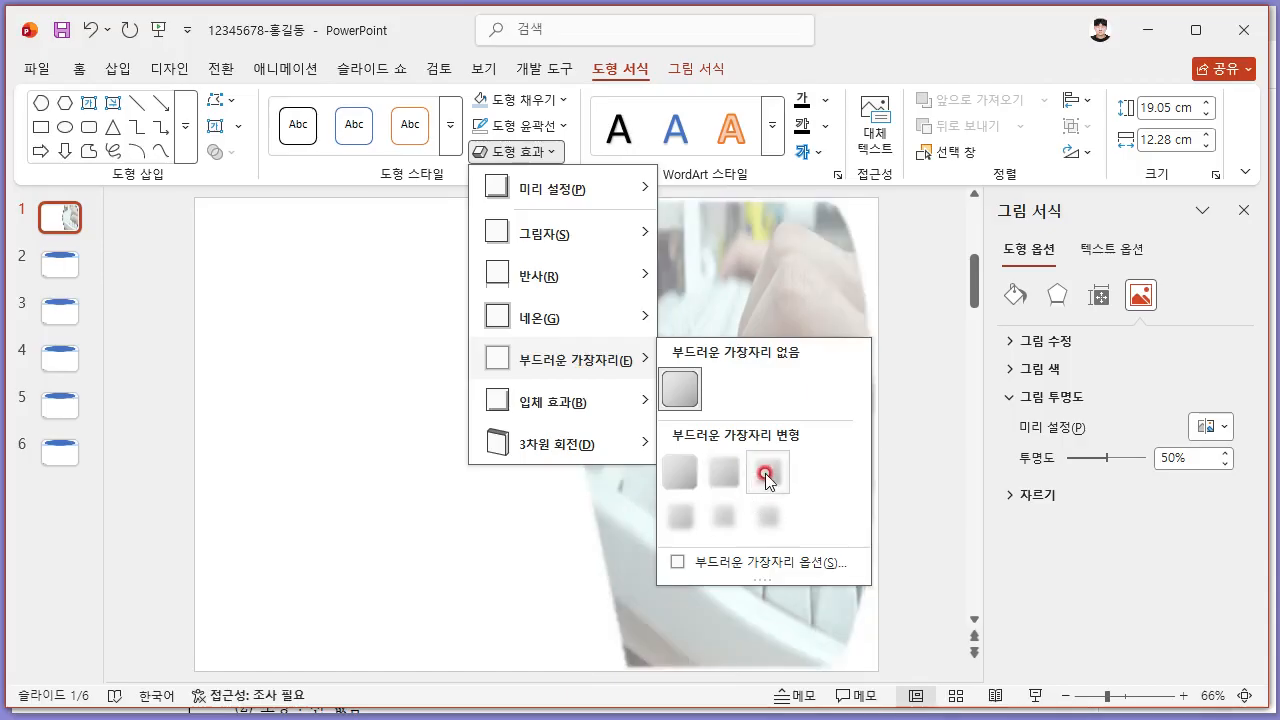
{"action": "left_click", "coordinate": [766, 478]}
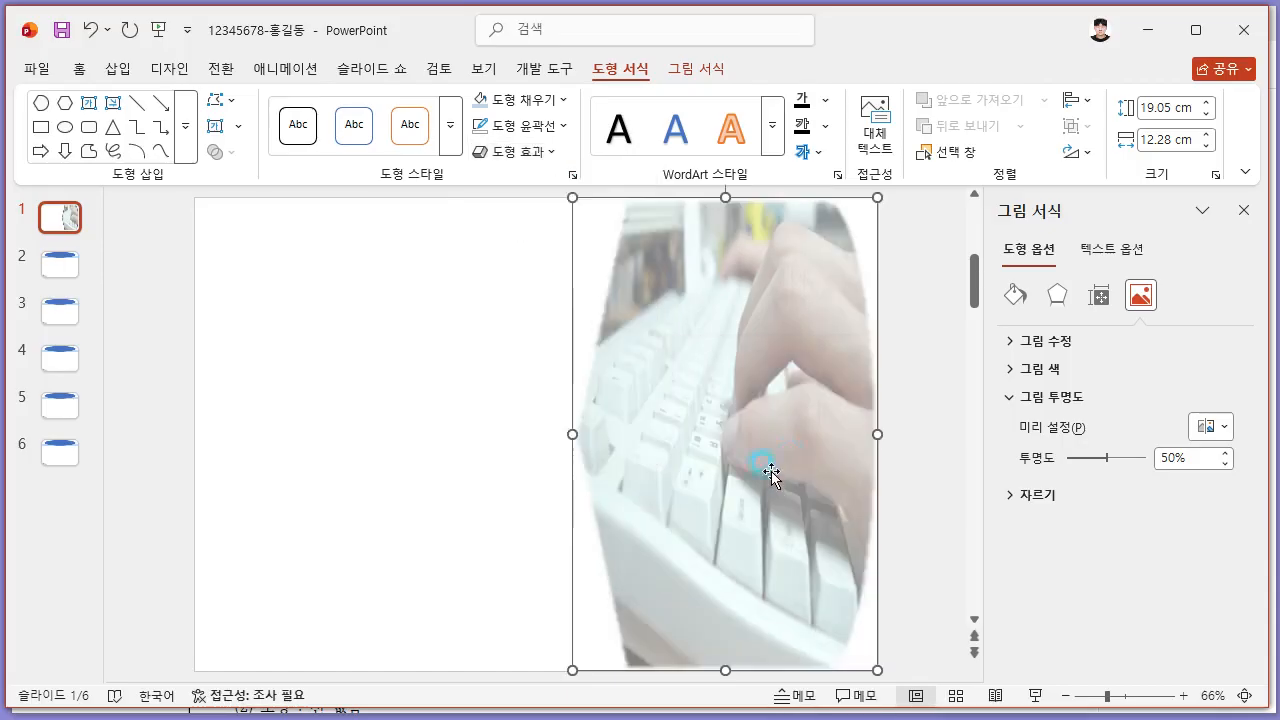
{"action": "left_click", "coordinate": [1244, 210]}
{"action": "left_click", "coordinate": [1184, 423]}
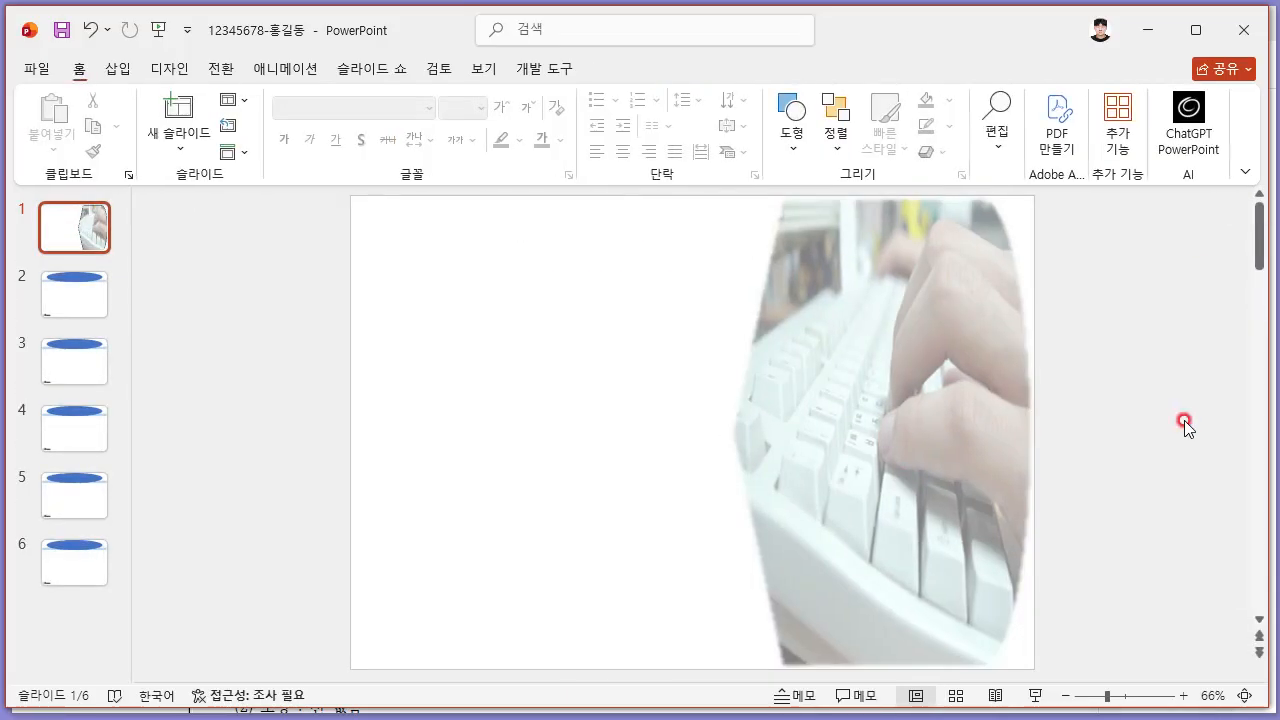
- Review the WordArt requirements in the exam PDF and insert plain black WordArt reading "Hanbok" on slide 1
{"action": "left_click", "coordinate": [624, 709]}
{"action": "left_click", "coordinate": [378, 374]}
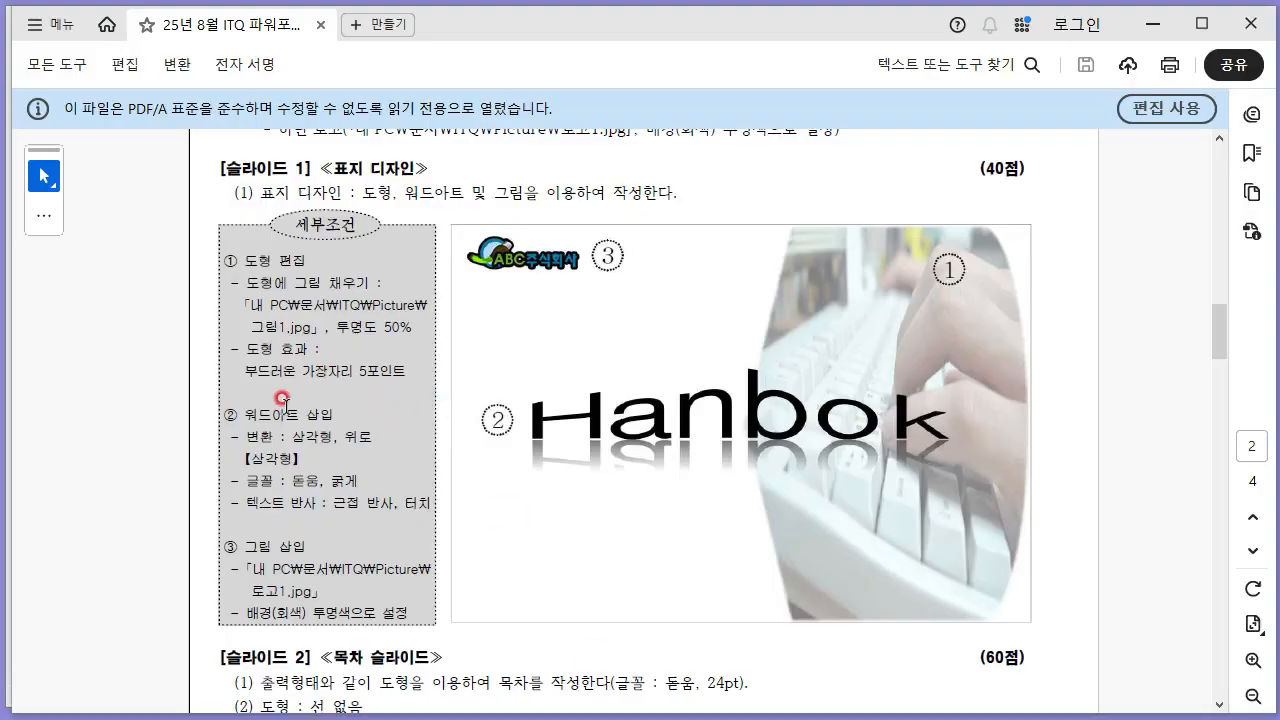
{"action": "key", "text": "alt+Tab"}
{"action": "left_click", "coordinate": [128, 68]}
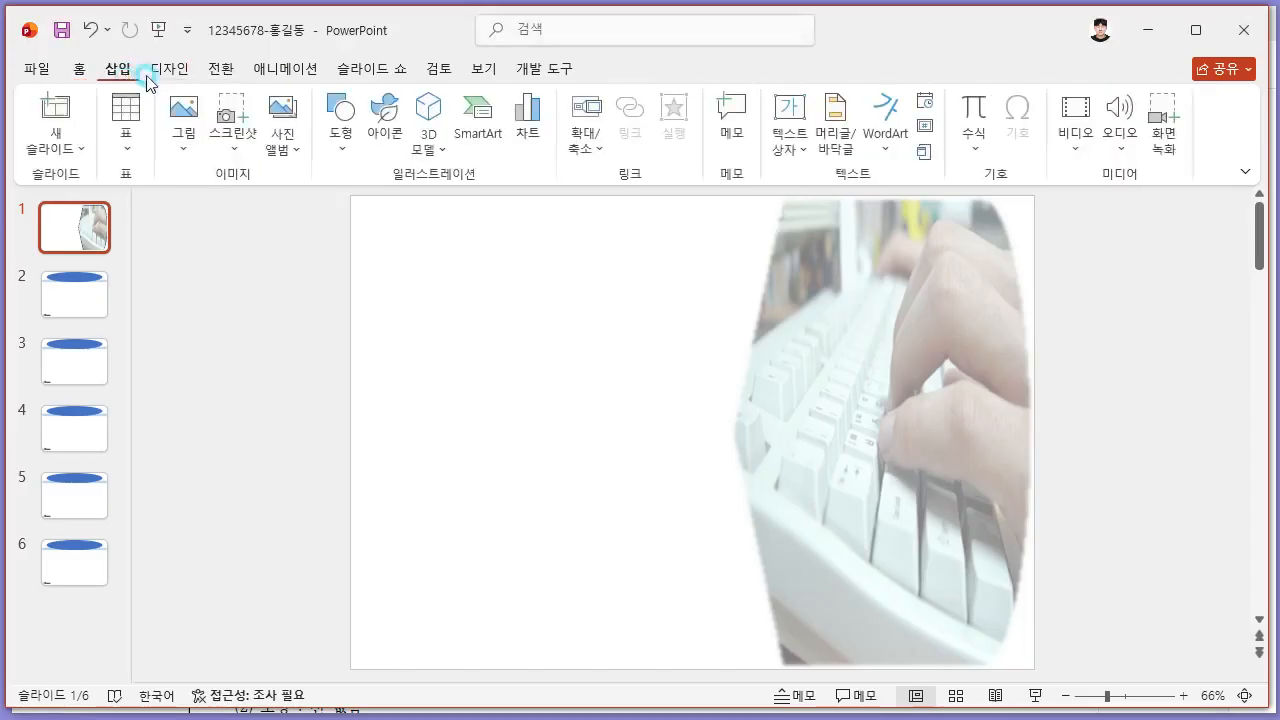
{"action": "left_click", "coordinate": [887, 140]}
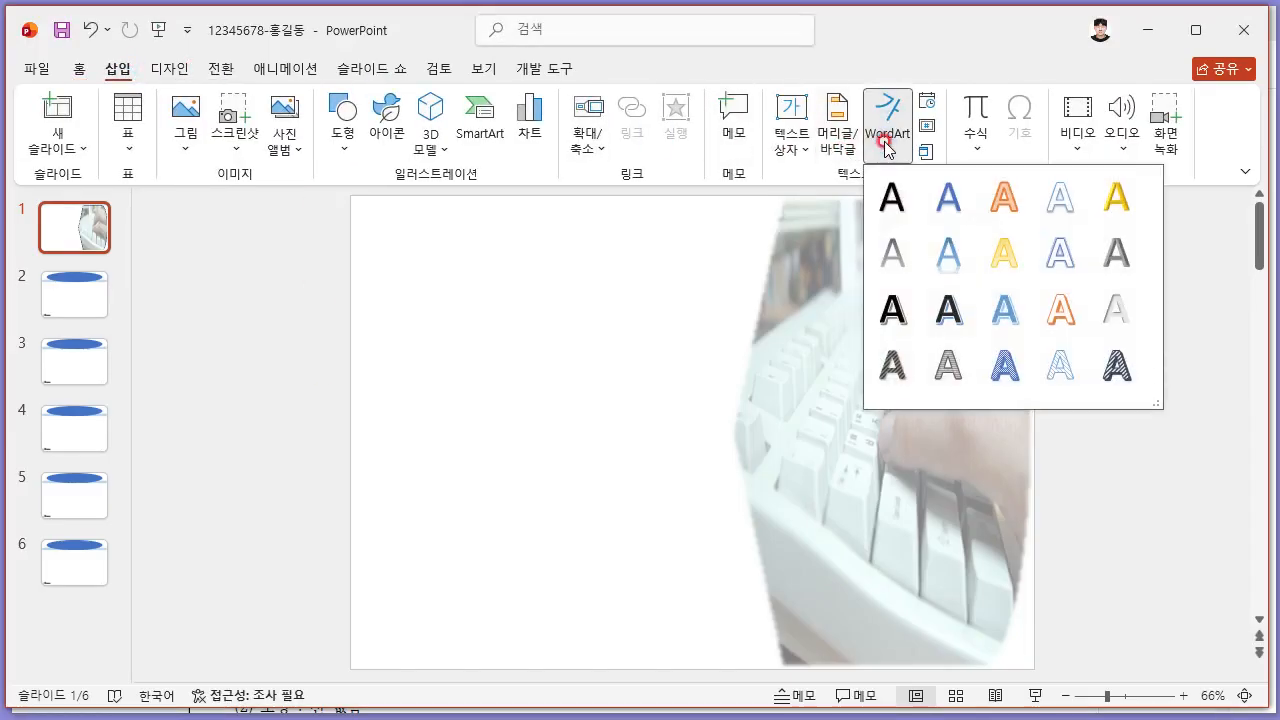
{"action": "left_click", "coordinate": [893, 200]}
{"action": "key", "text": "alt+Tab"}
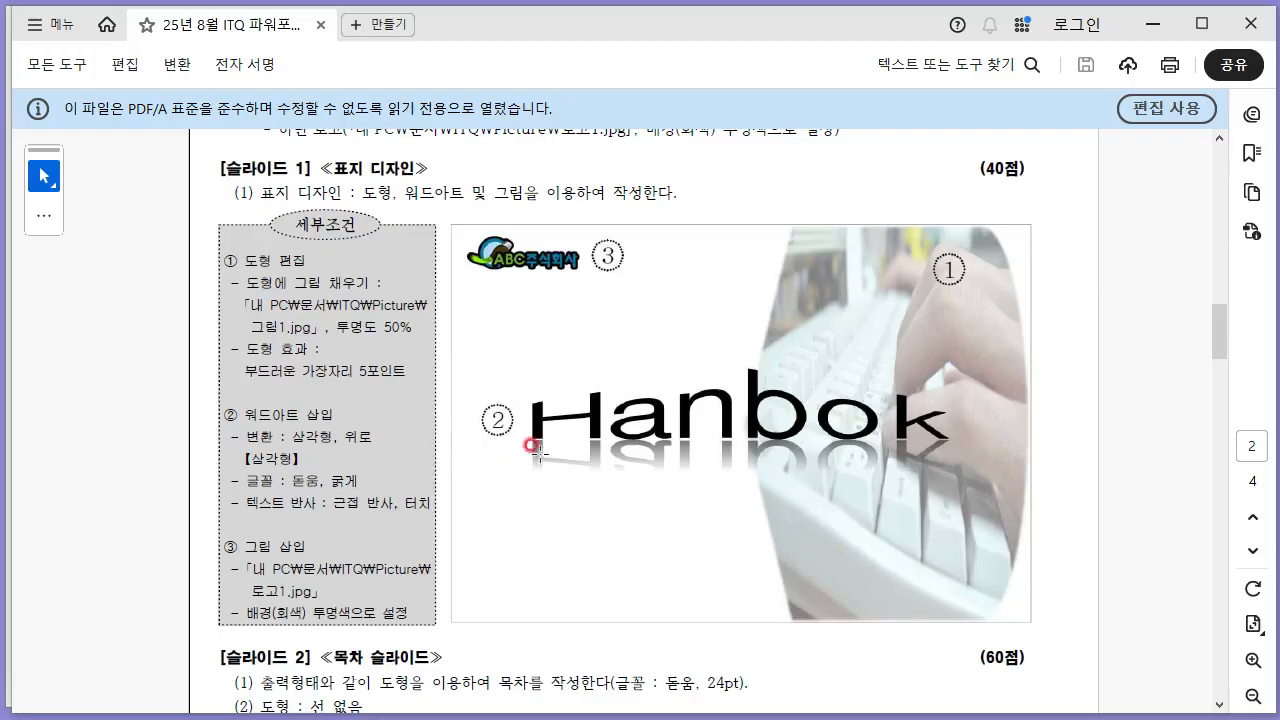
{"action": "key", "text": "alt+Tab"}
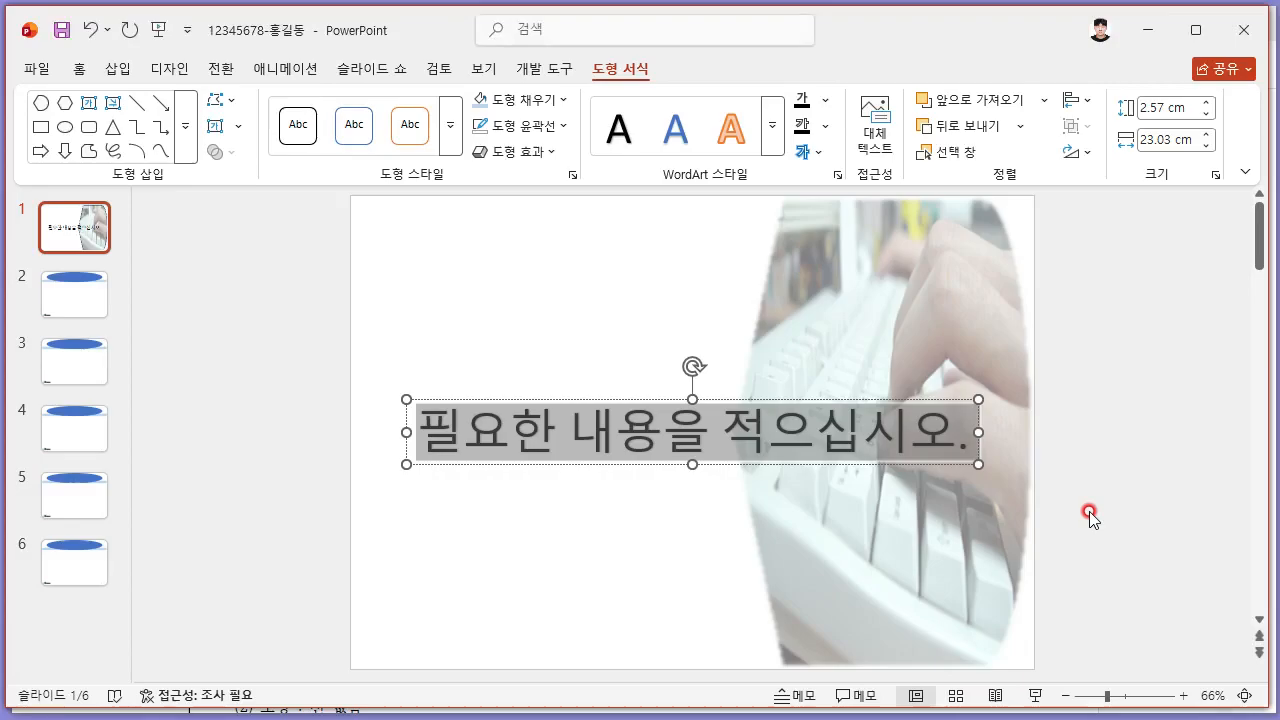
{"action": "type", "text": "ㅗ"}
{"action": "key", "text": "BackSpace"}
{"action": "type", "text": "Han"}
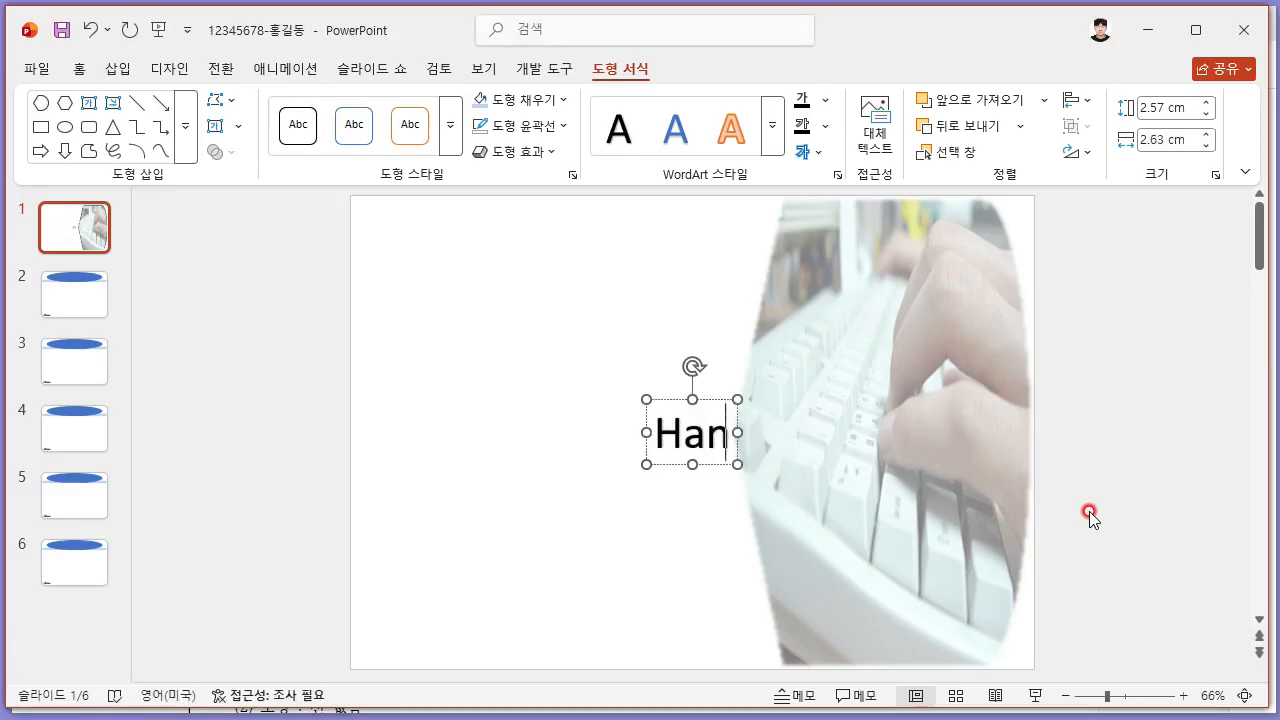
{"action": "type", "text": "bok"}
- Check the required text transform in the exam PDF and apply the Triangle: Up (삼각형: 위로) transform to the Hanbok WordArt
{"action": "key", "text": "alt+Tab"}
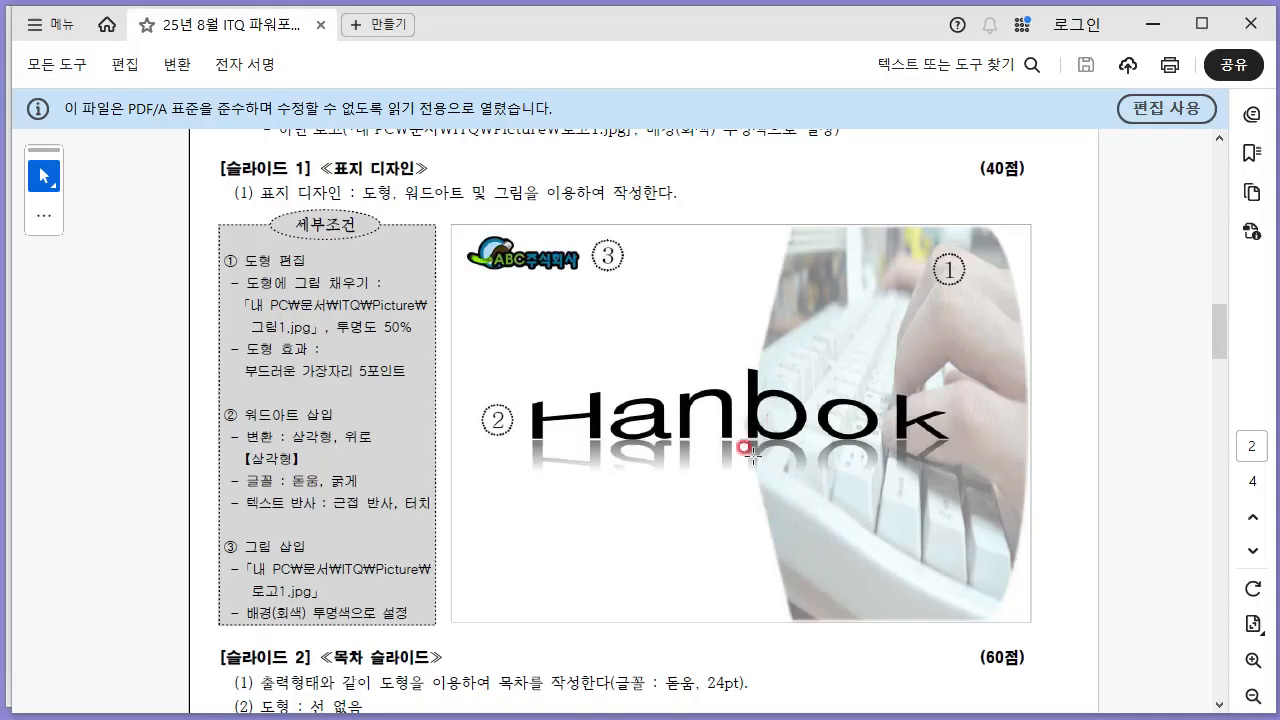
{"action": "key", "text": "alt+Tab"}
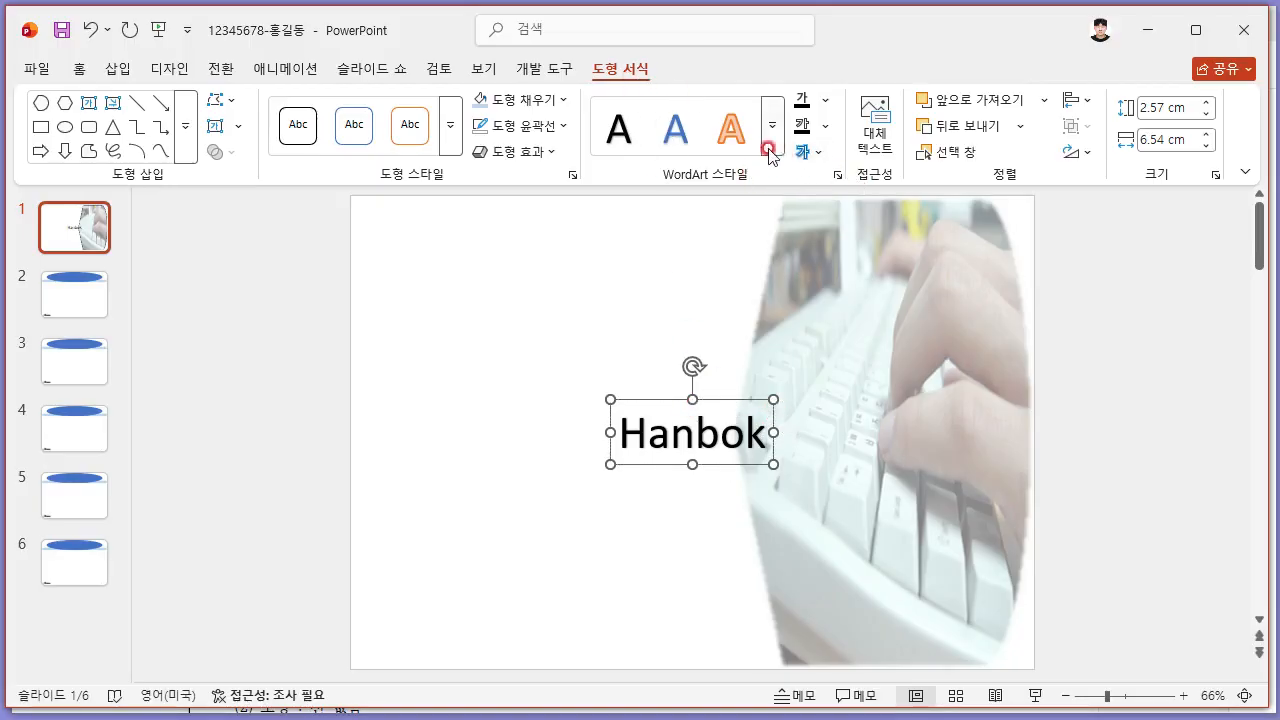
{"action": "left_click", "coordinate": [812, 155]}
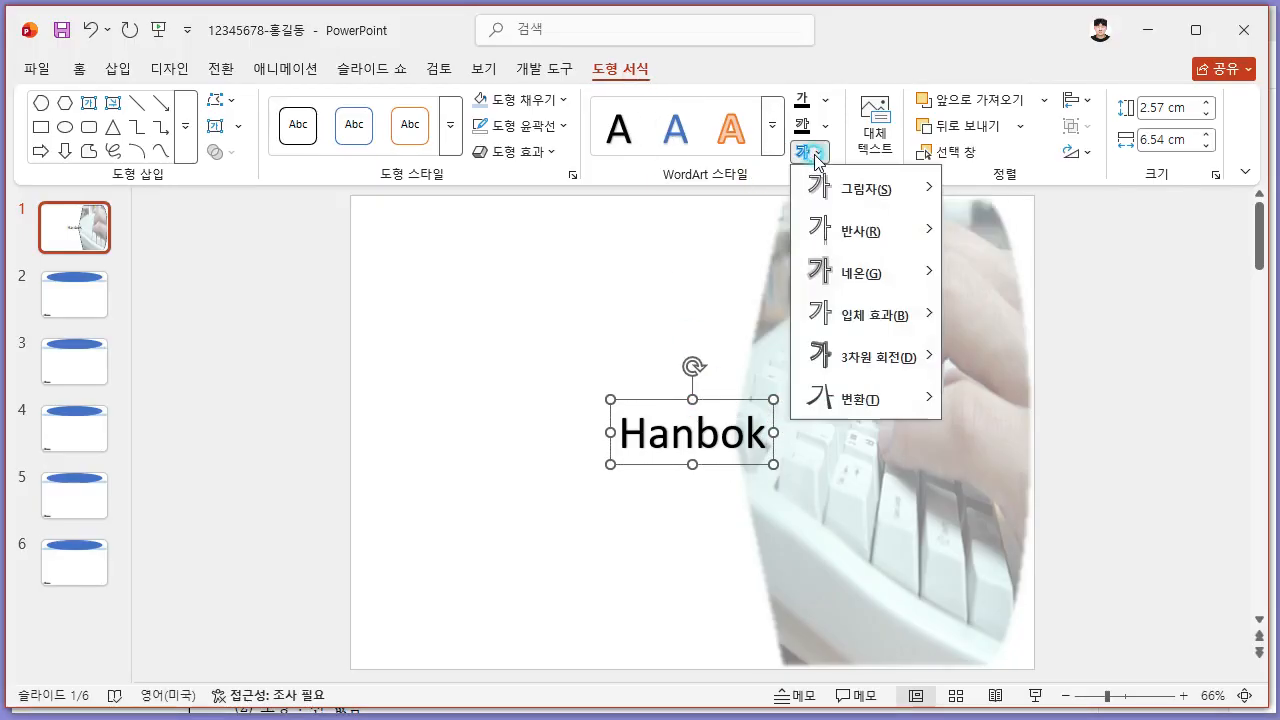
{"action": "mouse_move", "coordinate": [882, 412]}
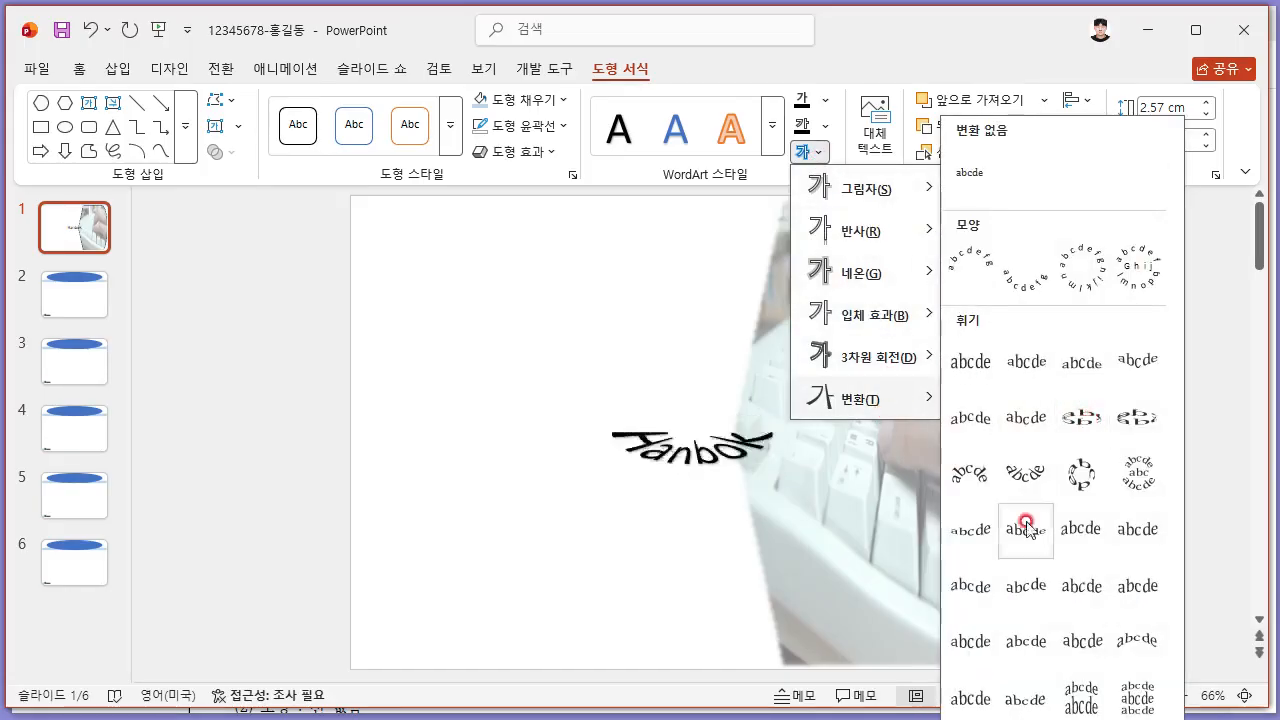
{"action": "key", "text": "alt+Tab"}
{"action": "key", "text": "alt+Tab"}
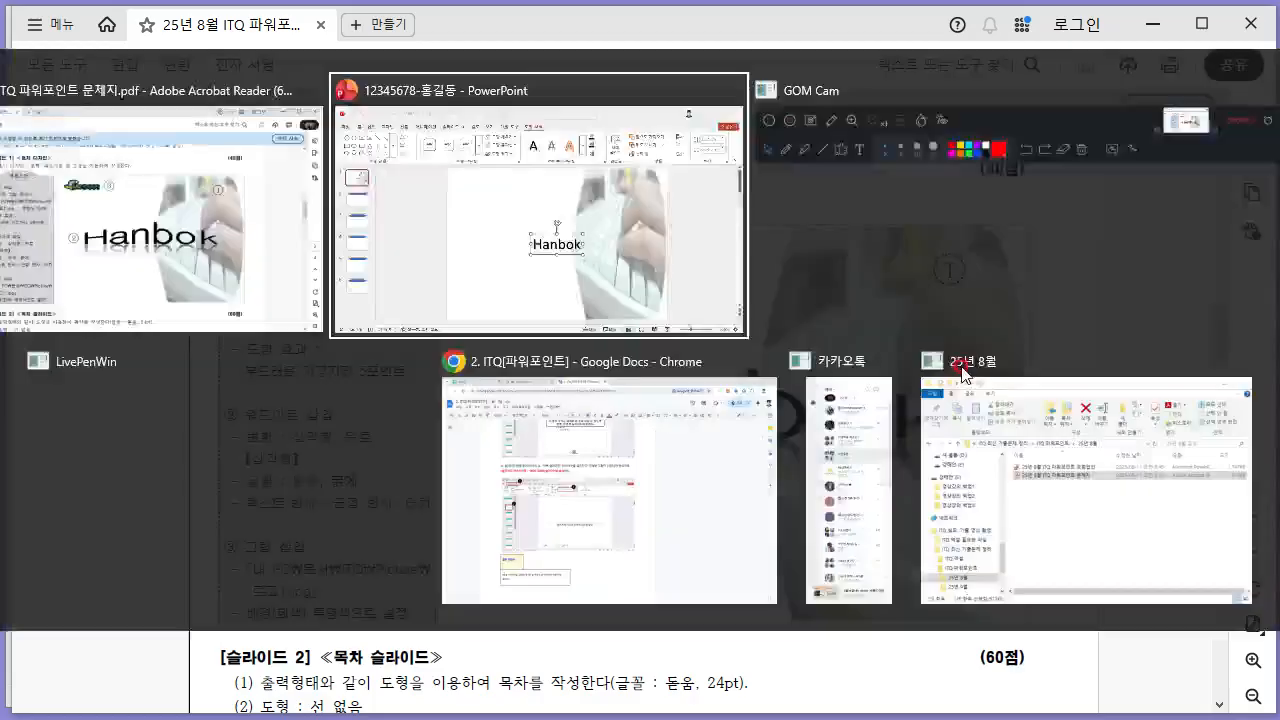
{"action": "left_click", "coordinate": [818, 152]}
{"action": "mouse_move", "coordinate": [894, 400]}
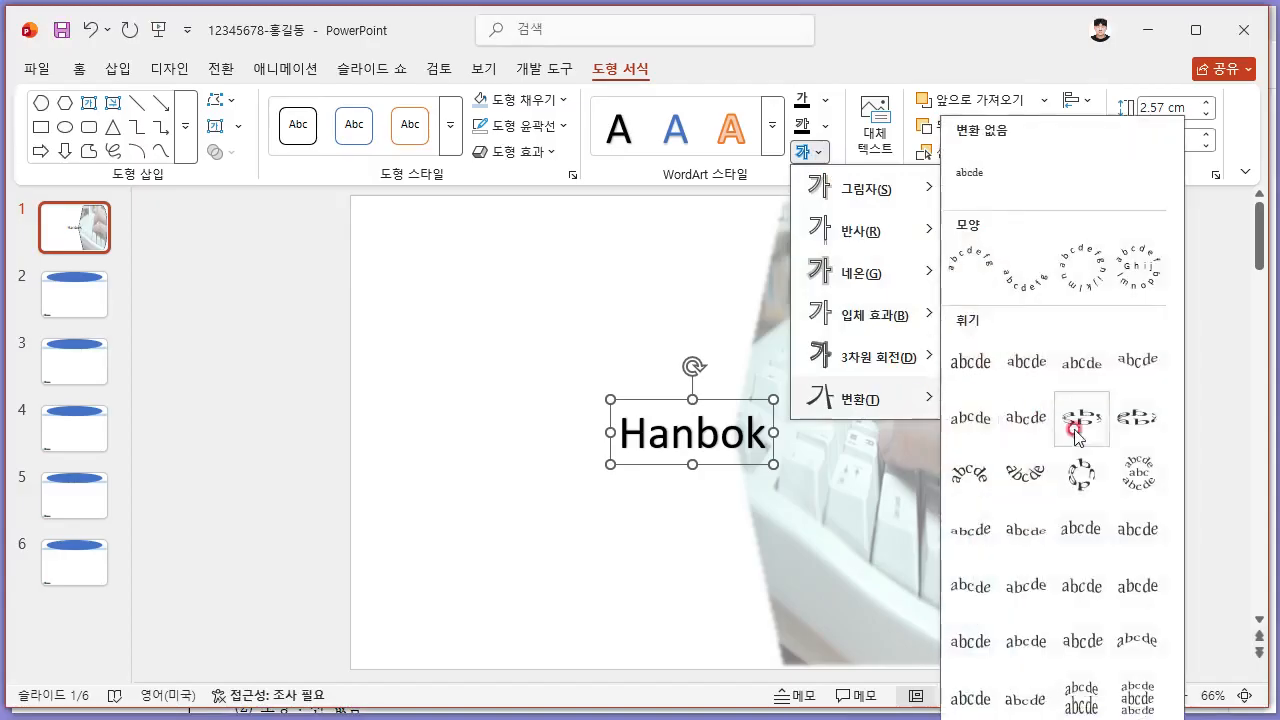
{"action": "left_click", "coordinate": [1076, 372]}
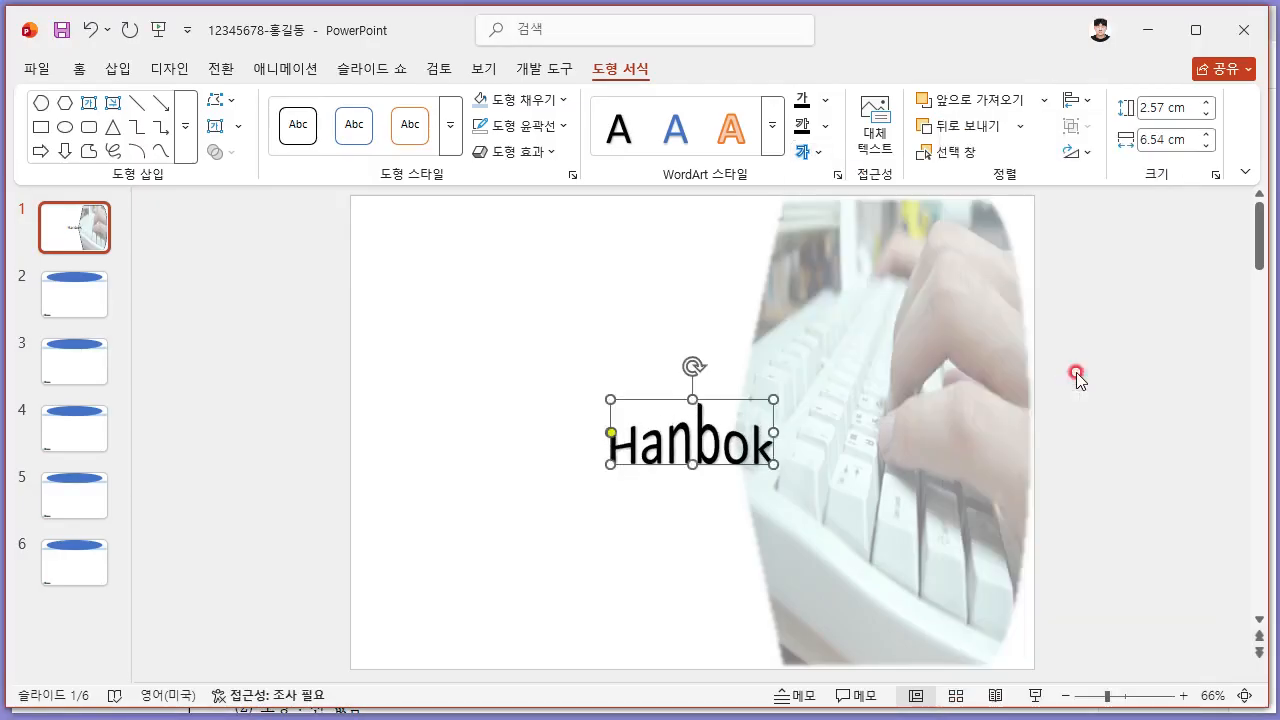
- Check the font requirement in the exam PDF and set the Hanbok WordArt to bold 돋움
{"action": "key", "text": "alt+Tab"}
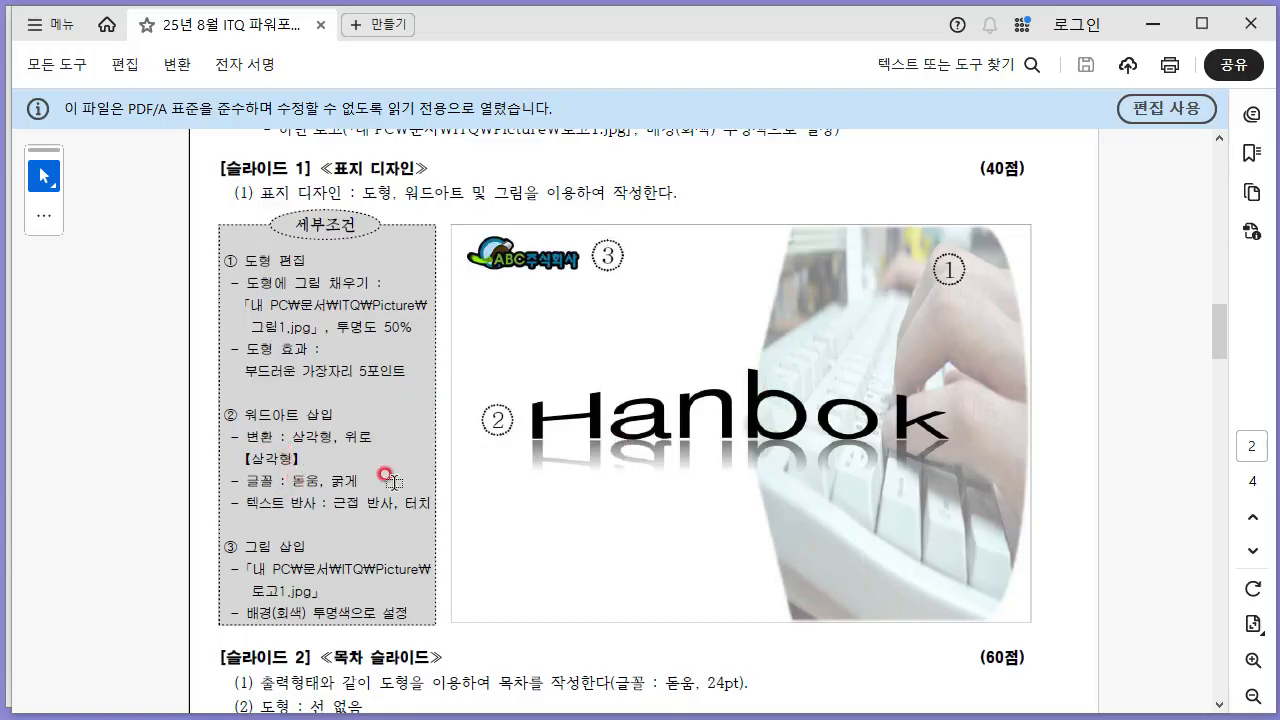
{"action": "key", "text": "alt+Tab"}
{"action": "left_click", "coordinate": [80, 68]}
{"action": "left_click", "coordinate": [352, 105]}
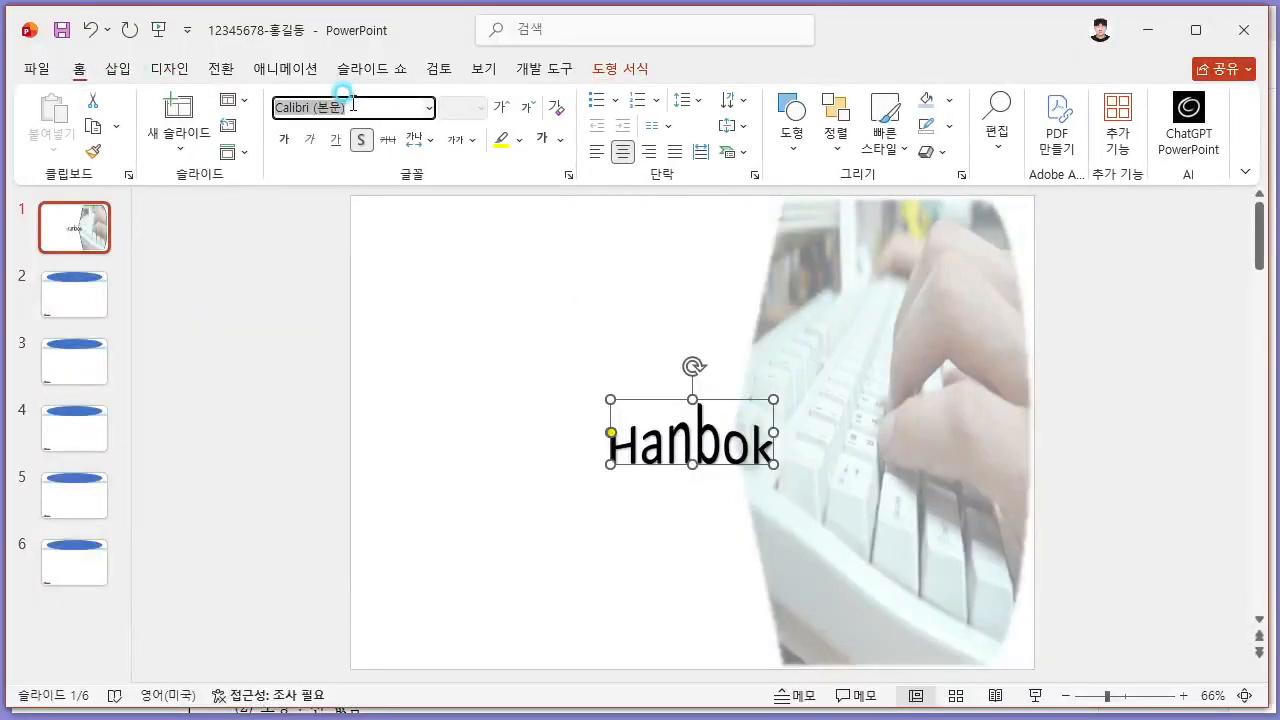
{"action": "type", "text": "e"}
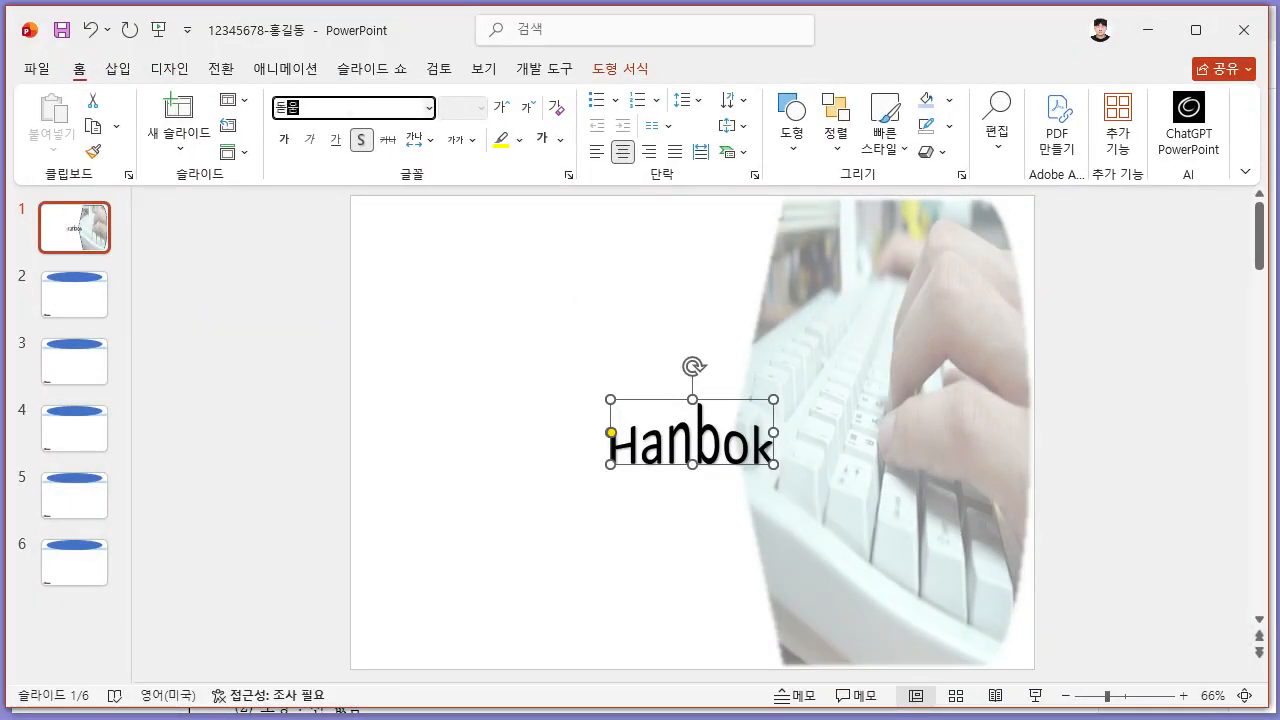
{"action": "key", "text": "Return"}
{"action": "left_click", "coordinate": [272, 142]}
- Check the text reflection requirement in the exam PDF and apply the 근접 반사: 터치 reflection to the Hanbok WordArt
{"action": "key", "text": "alt+Tab"}
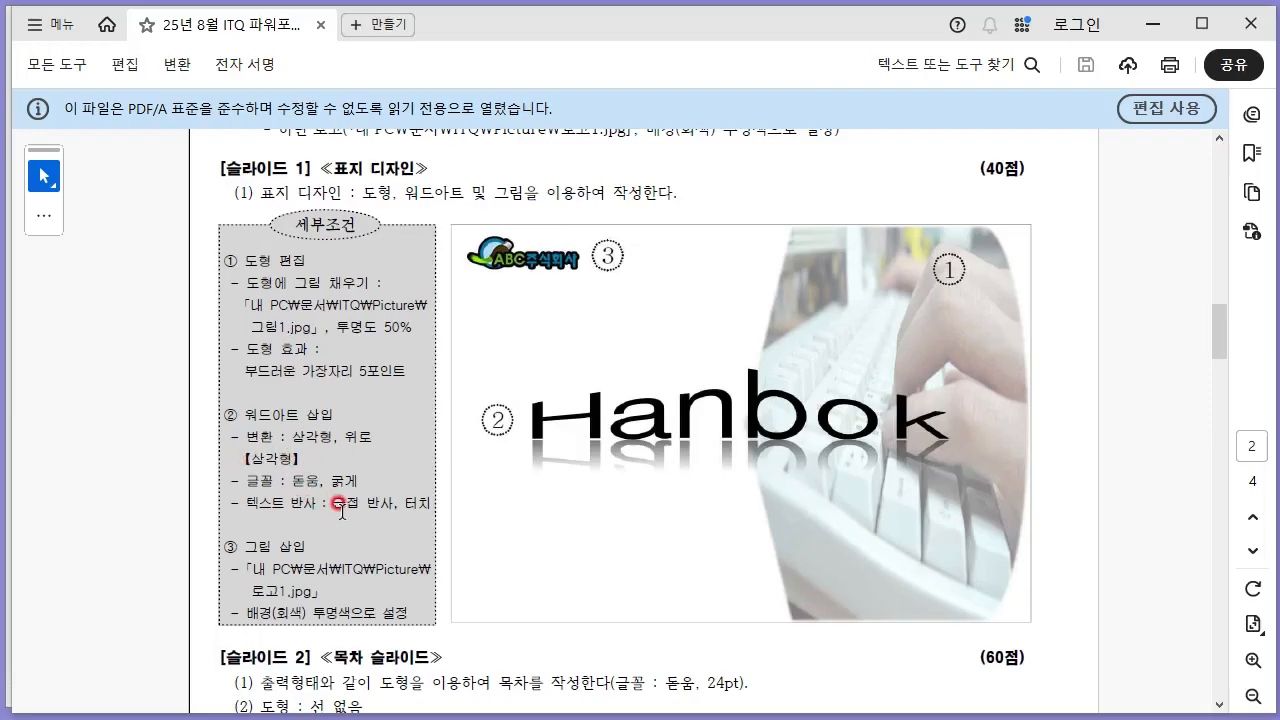
{"action": "key", "text": "alt+Tab"}
{"action": "left_click", "coordinate": [636, 70]}
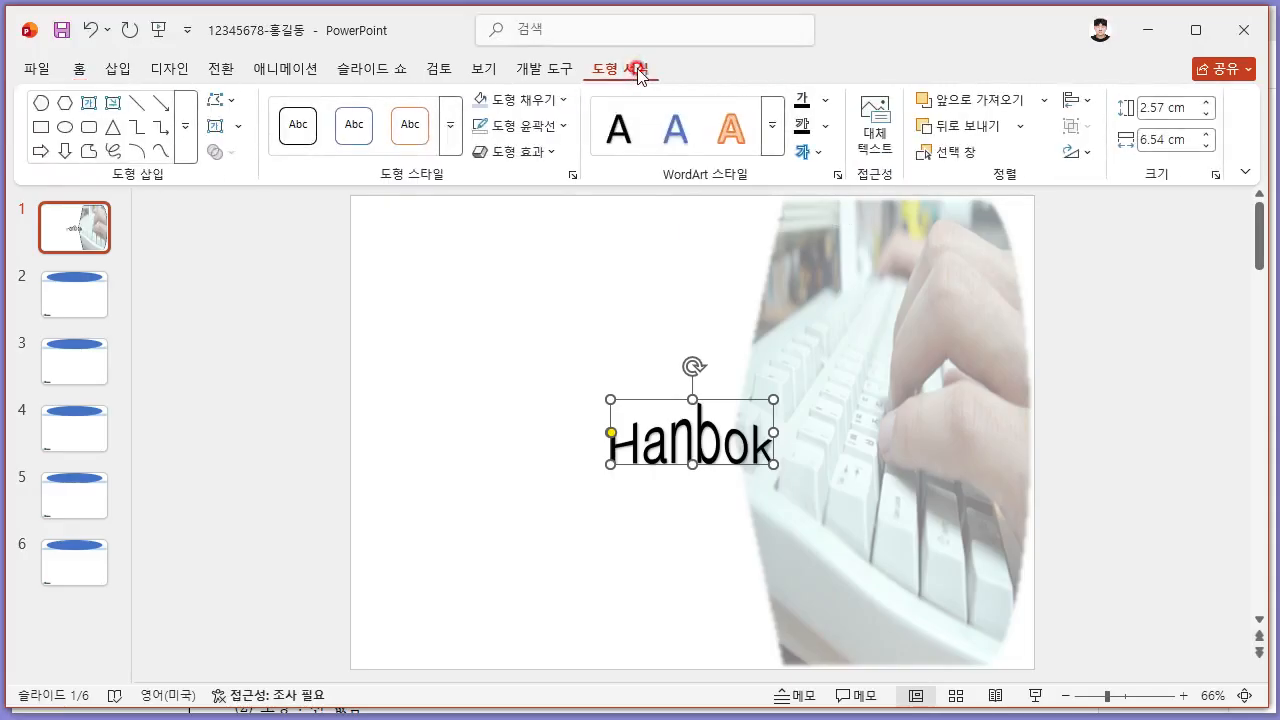
{"action": "left_click", "coordinate": [818, 158]}
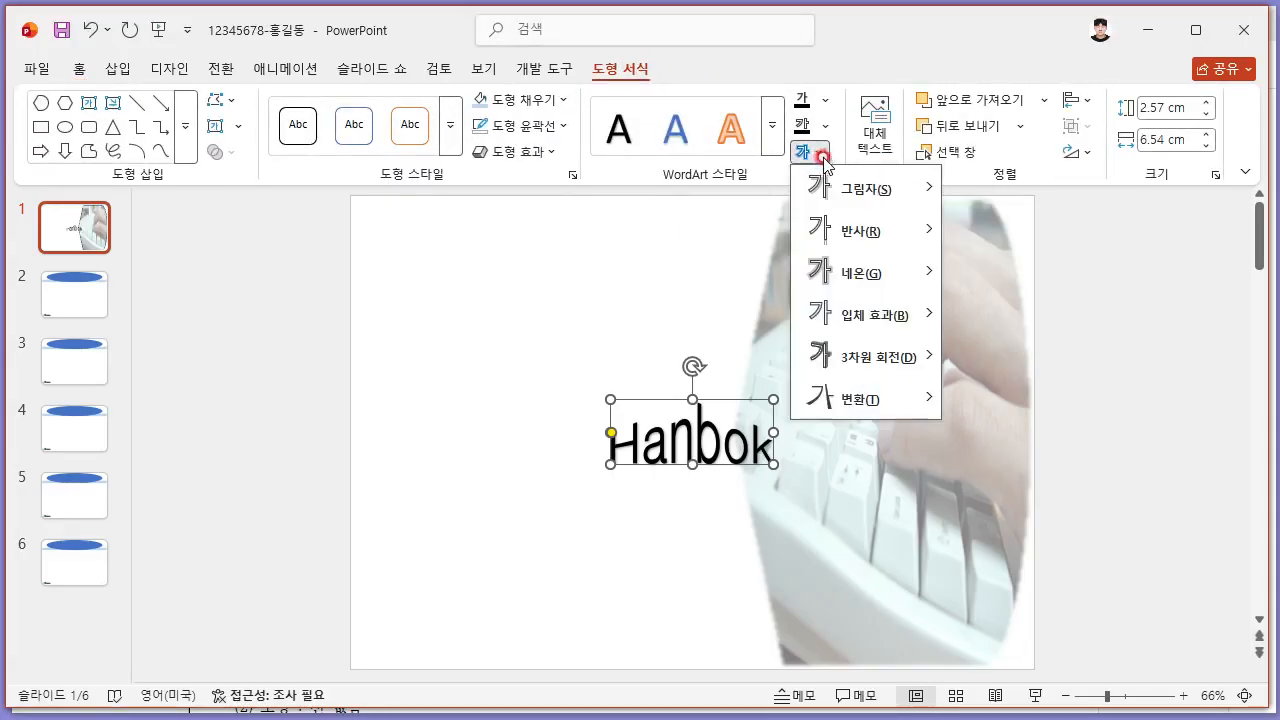
{"action": "mouse_move", "coordinate": [834, 231]}
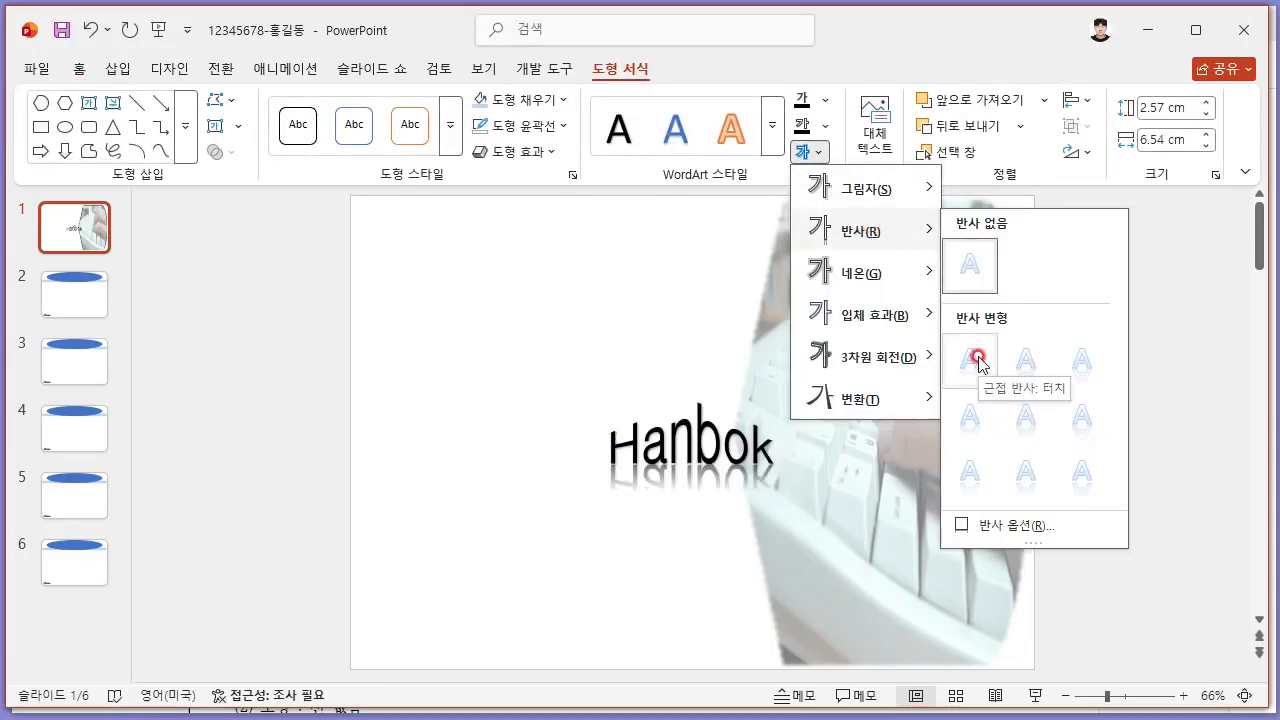
{"action": "left_click", "coordinate": [977, 360]}
- Compare with the exam PDF's cover, then enlarge the Hanbok WordArt to about 21.25 cm wide by 5.82 cm high and reposition it across the slide
{"action": "key", "text": "alt+Tab"}
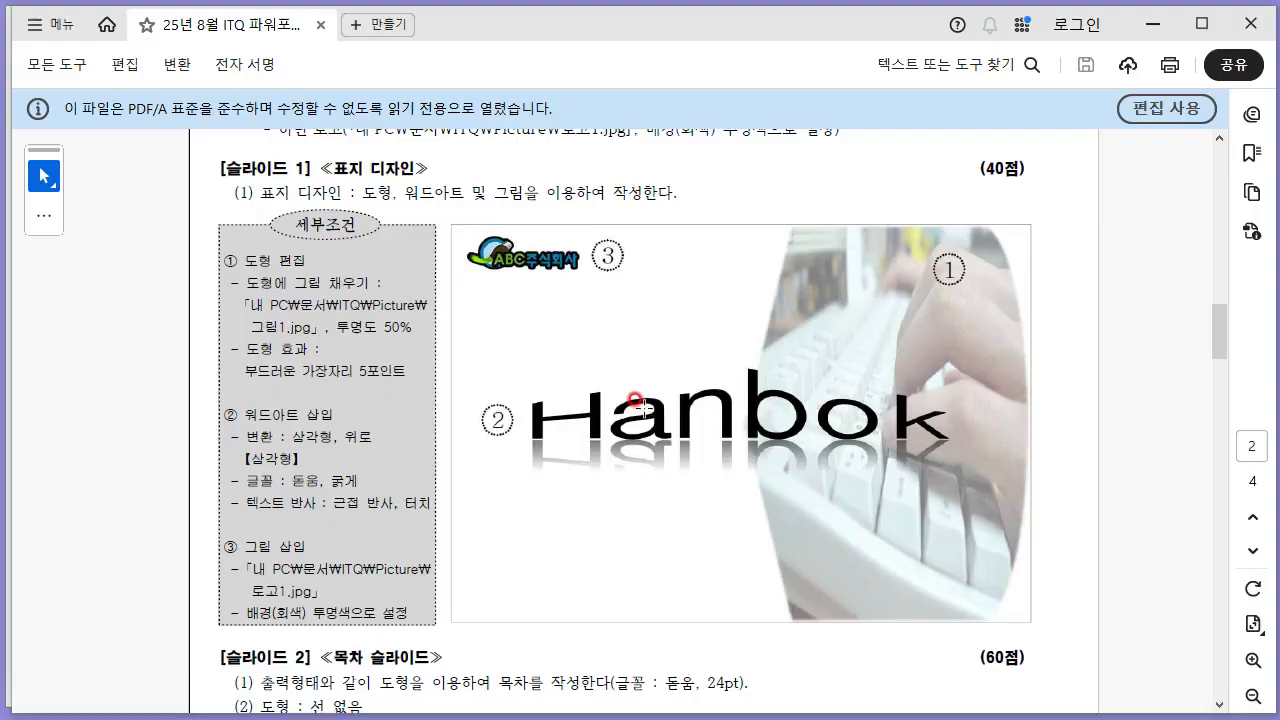
{"action": "key", "text": "alt+Tab"}
{"action": "mouse_move", "coordinate": [644, 400]}
{"action": "left_mouse_down"}
{"action": "mouse_move", "coordinate": [523, 354]}
{"action": "mouse_move", "coordinate": [680, 386]}
{"action": "mouse_move", "coordinate": [706, 374]}
{"action": "mouse_move", "coordinate": [655, 378]}
{"action": "left_mouse_up"}
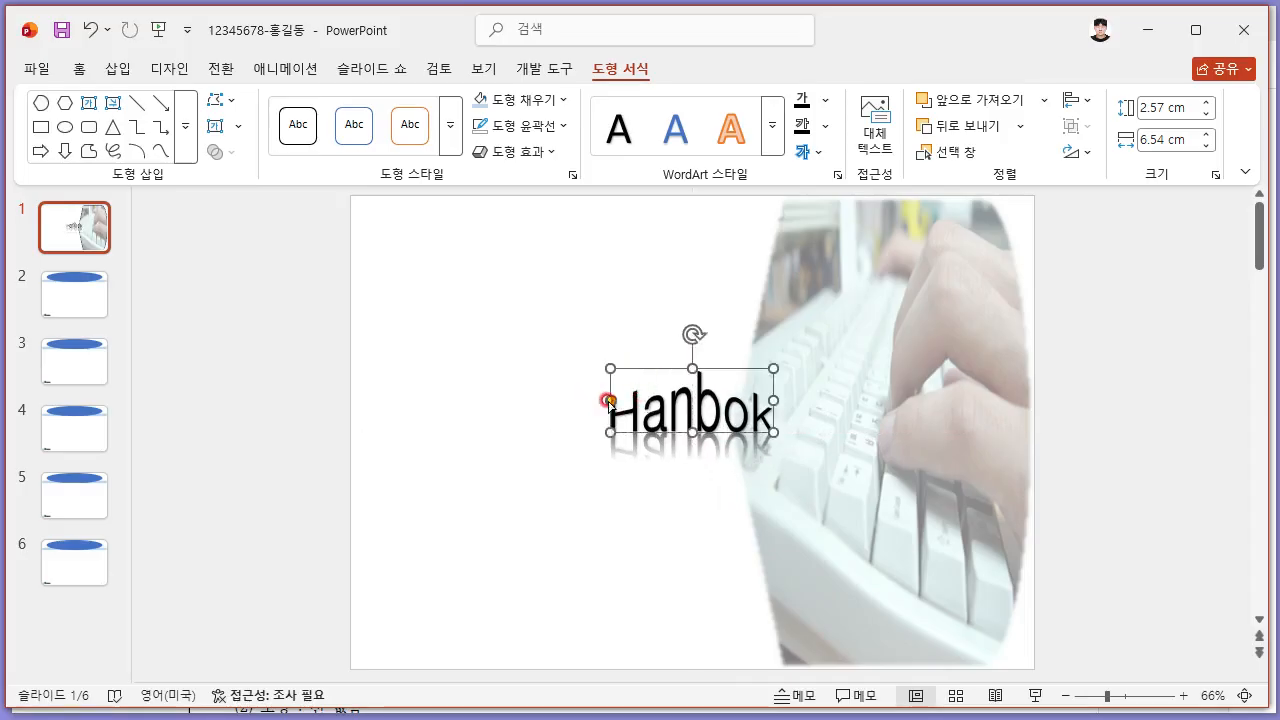
{"action": "left_click_drag", "start_coordinate": [607, 428], "coordinate": [400, 523]}
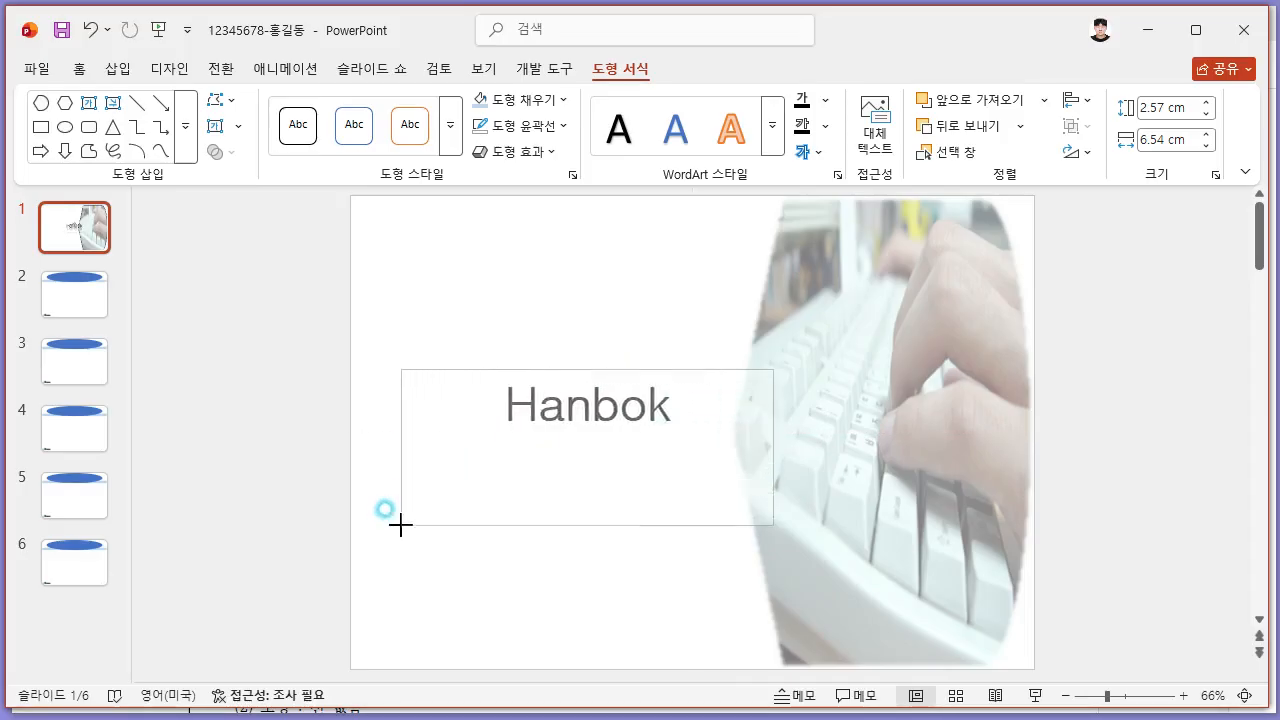
{"action": "left_click", "coordinate": [789, 431]}
{"action": "left_click_drag", "start_coordinate": [775, 445], "coordinate": [929, 444]}
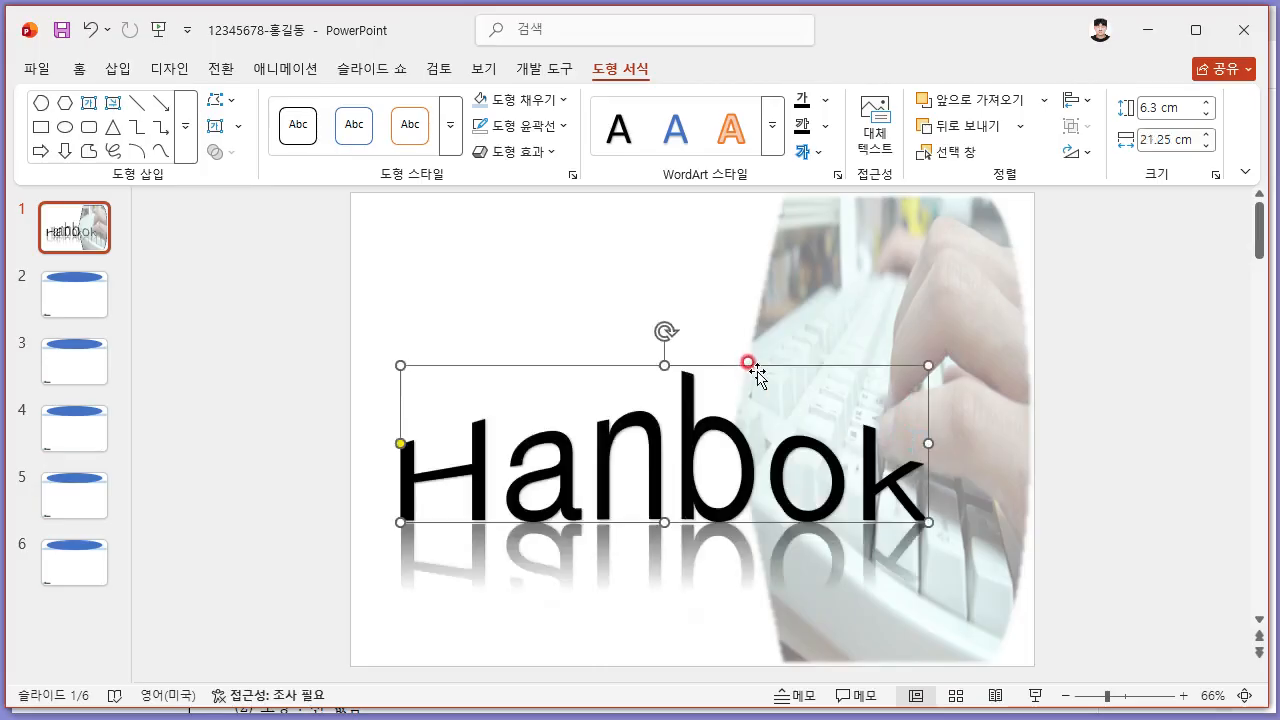
{"action": "left_click_drag", "start_coordinate": [770, 356], "coordinate": [786, 377]}
{"action": "left_click_drag", "start_coordinate": [697, 358], "coordinate": [737, 358]}
{"action": "left_click", "coordinate": [360, 394]}
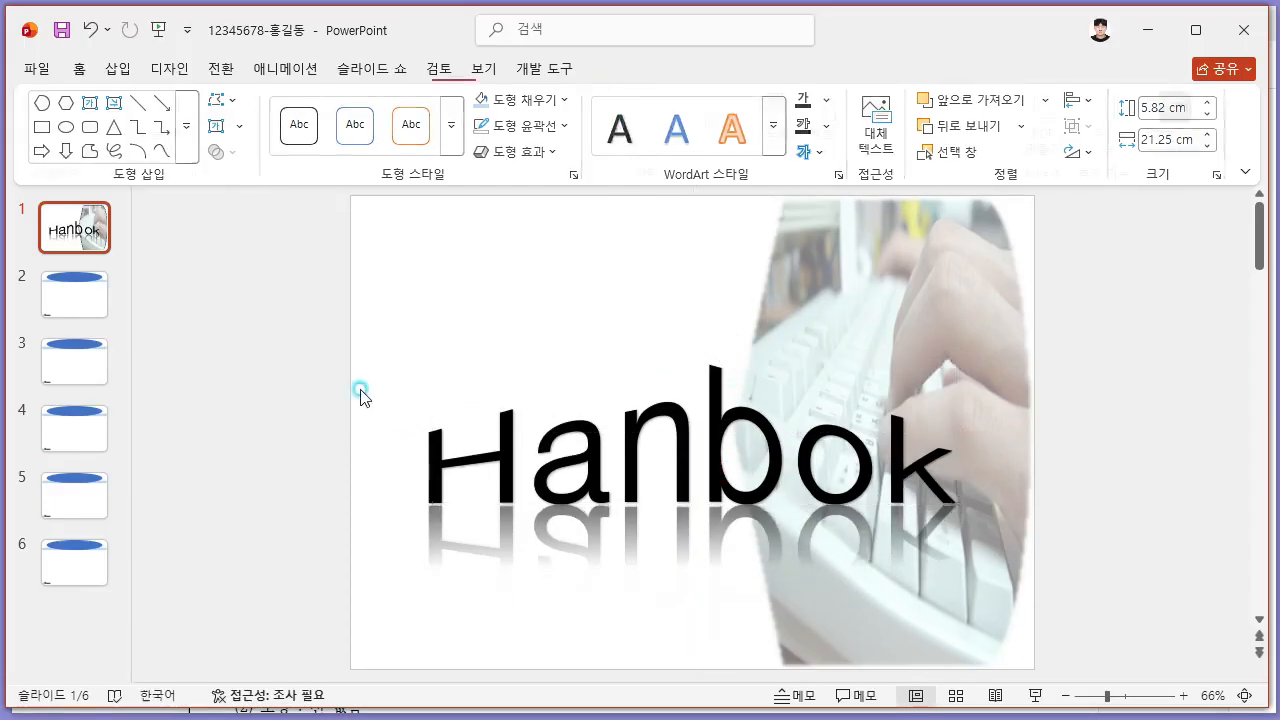
- Recheck the cover sample in the exam PDF, flatten the Hanbok WordArt to match its proportions and move it slightly lower
{"action": "key", "text": "alt+Tab"}
{"action": "key", "text": "alt+Tab"}
{"action": "left_click", "coordinate": [674, 491]}
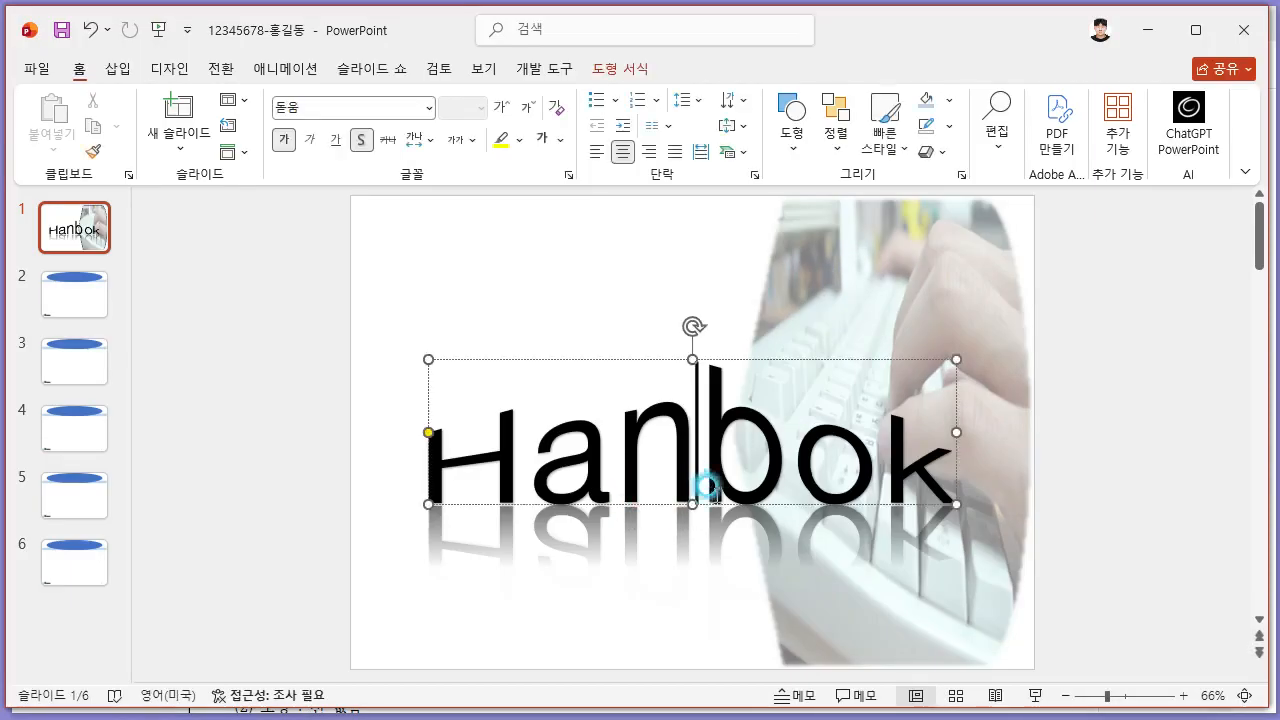
{"action": "left_click_drag", "start_coordinate": [692, 505], "coordinate": [686, 407]}
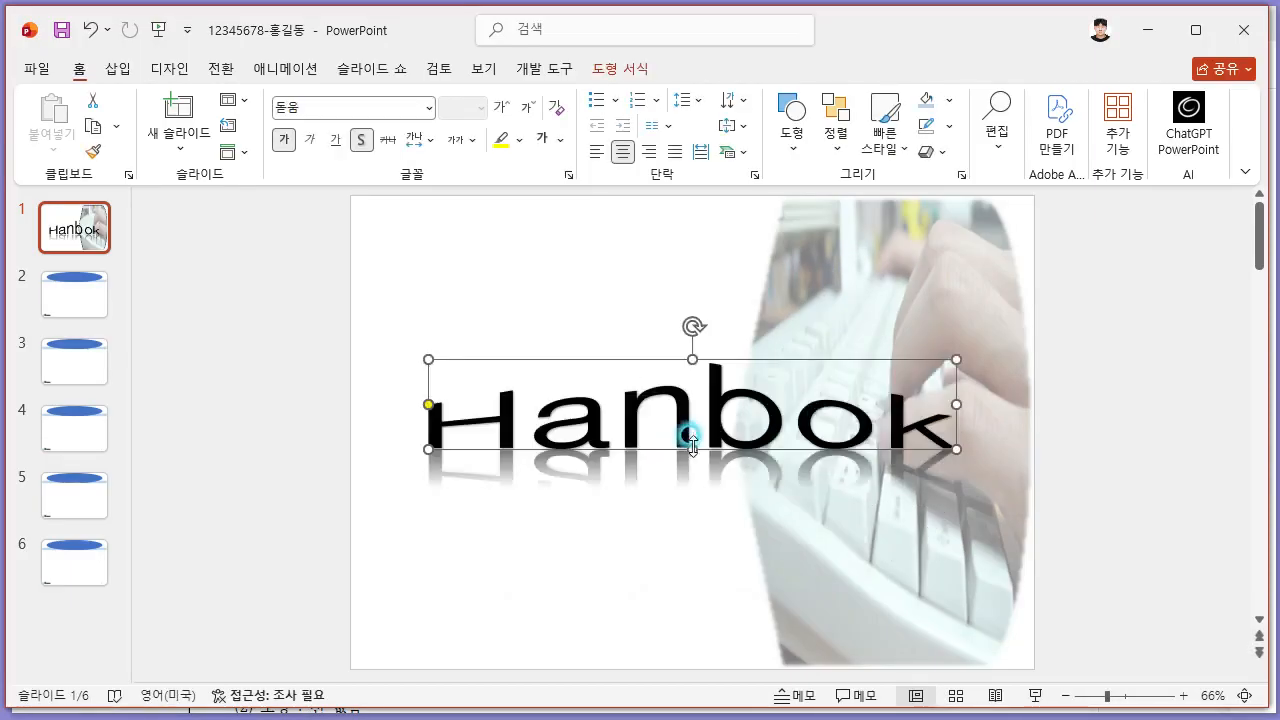
{"action": "mouse_move", "coordinate": [697, 349]}
{"action": "left_mouse_down"}
{"action": "mouse_move", "coordinate": [711, 380]}
{"action": "mouse_move", "coordinate": [706, 371]}
{"action": "left_mouse_up"}
- Following the exam PDF, insert the picture 로고1 in the upper-left corner of slide 1 and resize it to about 4.7 × 1.55 cm
{"action": "key", "text": "alt+Tab"}
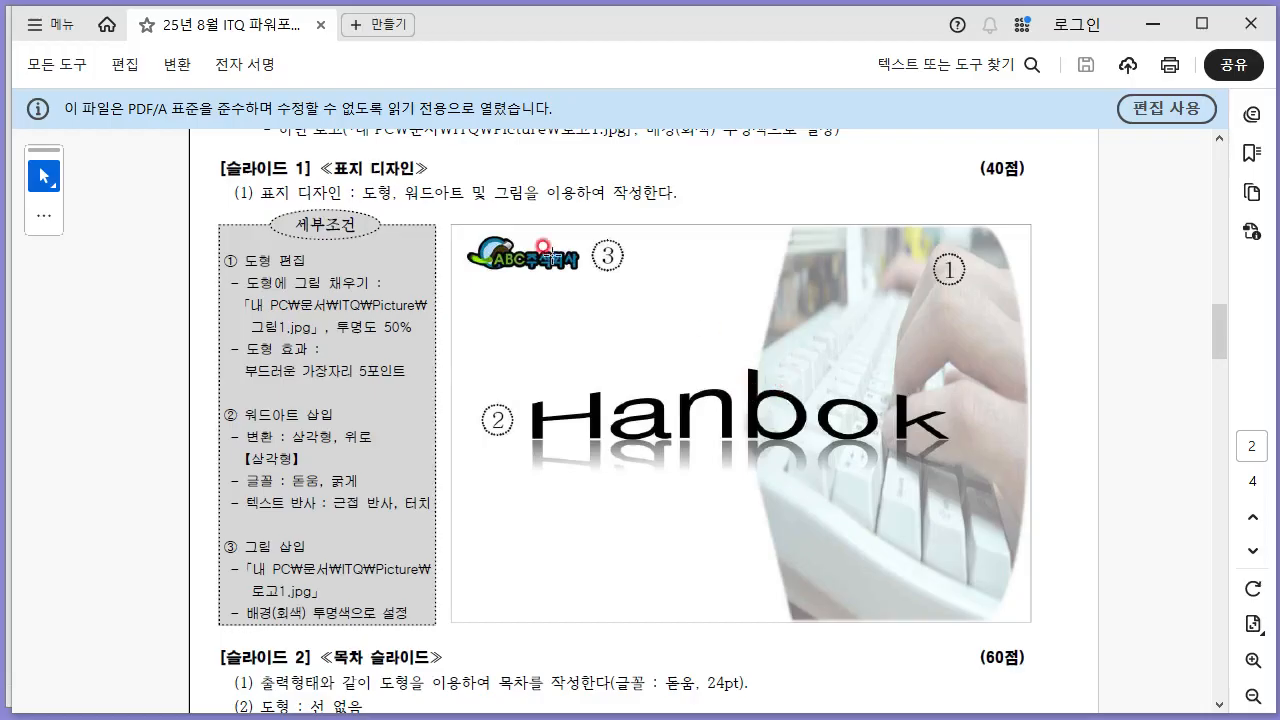
{"action": "key", "text": "alt+Tab"}
{"action": "left_click", "coordinate": [118, 68]}
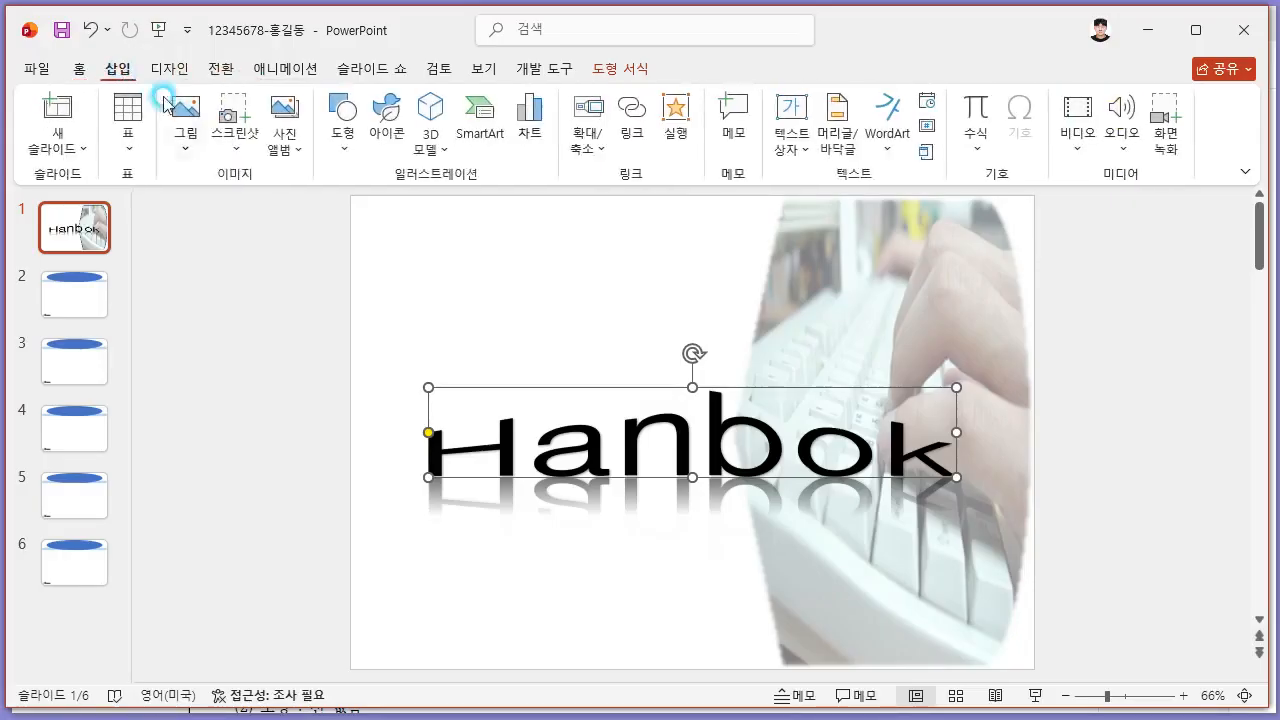
{"action": "left_click", "coordinate": [186, 150]}
{"action": "left_click", "coordinate": [205, 209]}
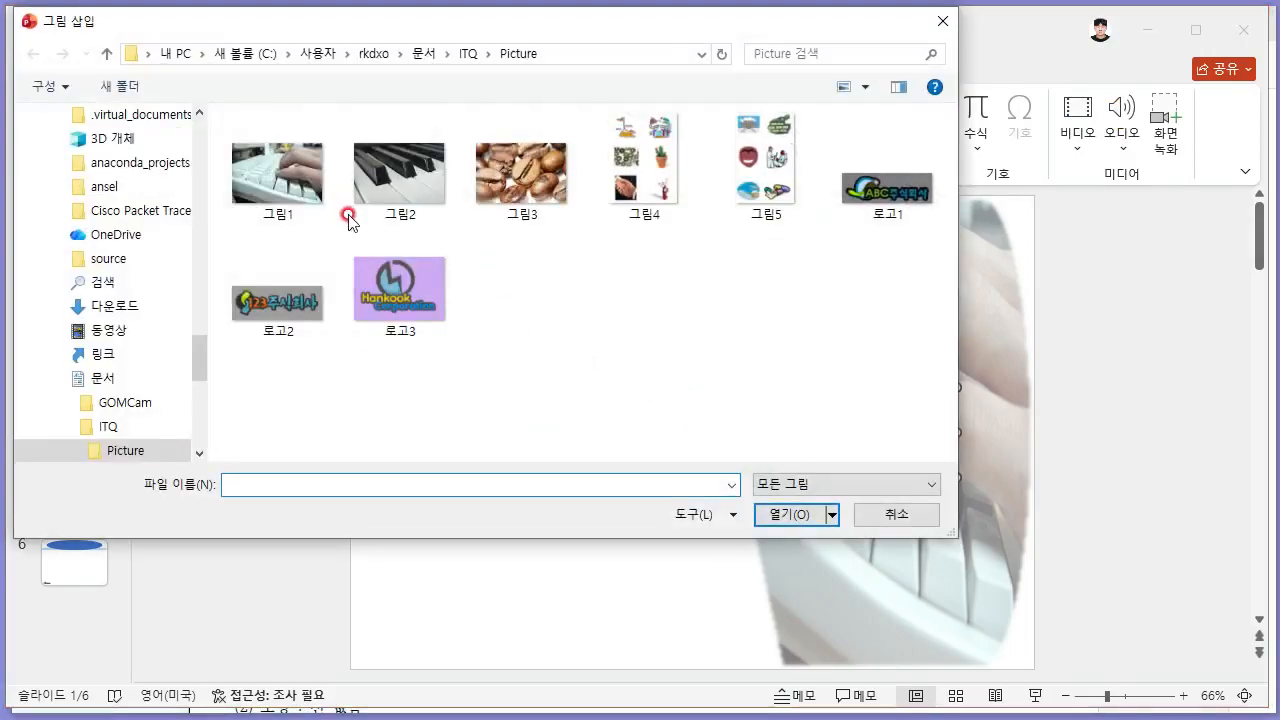
{"action": "key", "text": "alt+Tab"}
{"action": "key", "text": "alt+Tab"}
{"action": "left_click", "coordinate": [874, 205]}
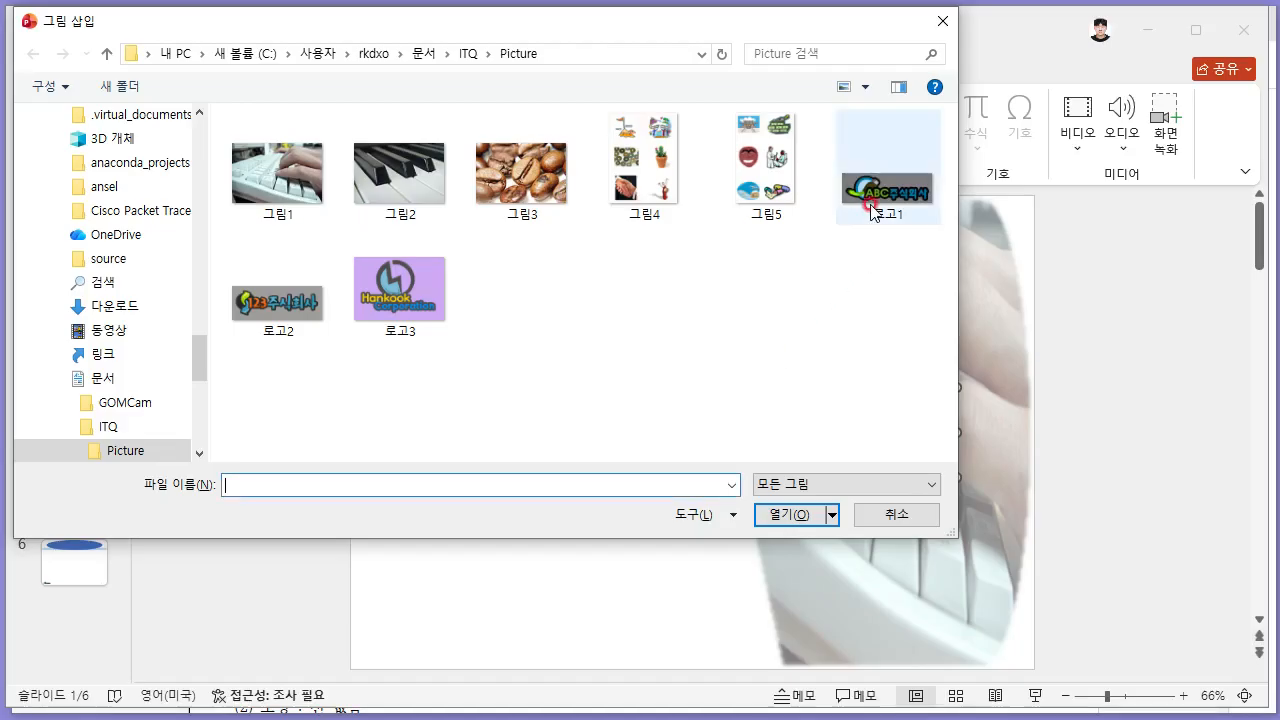
{"action": "left_click", "coordinate": [762, 503]}
{"action": "left_click_drag", "start_coordinate": [670, 412], "coordinate": [462, 231]}
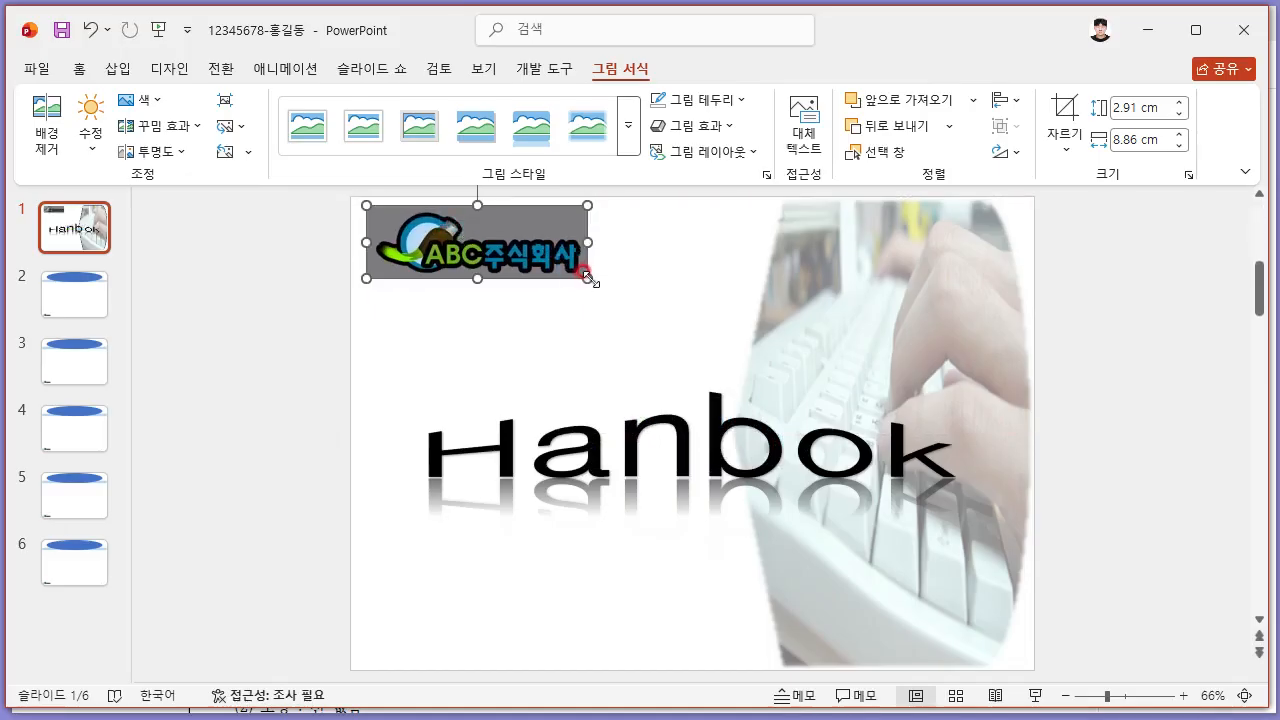
{"action": "left_click_drag", "start_coordinate": [589, 279], "coordinate": [452, 225]}
- Check the logo background requirement in the exam PDF and make the logo's gray background transparent
{"action": "key", "text": "alt+Tab"}
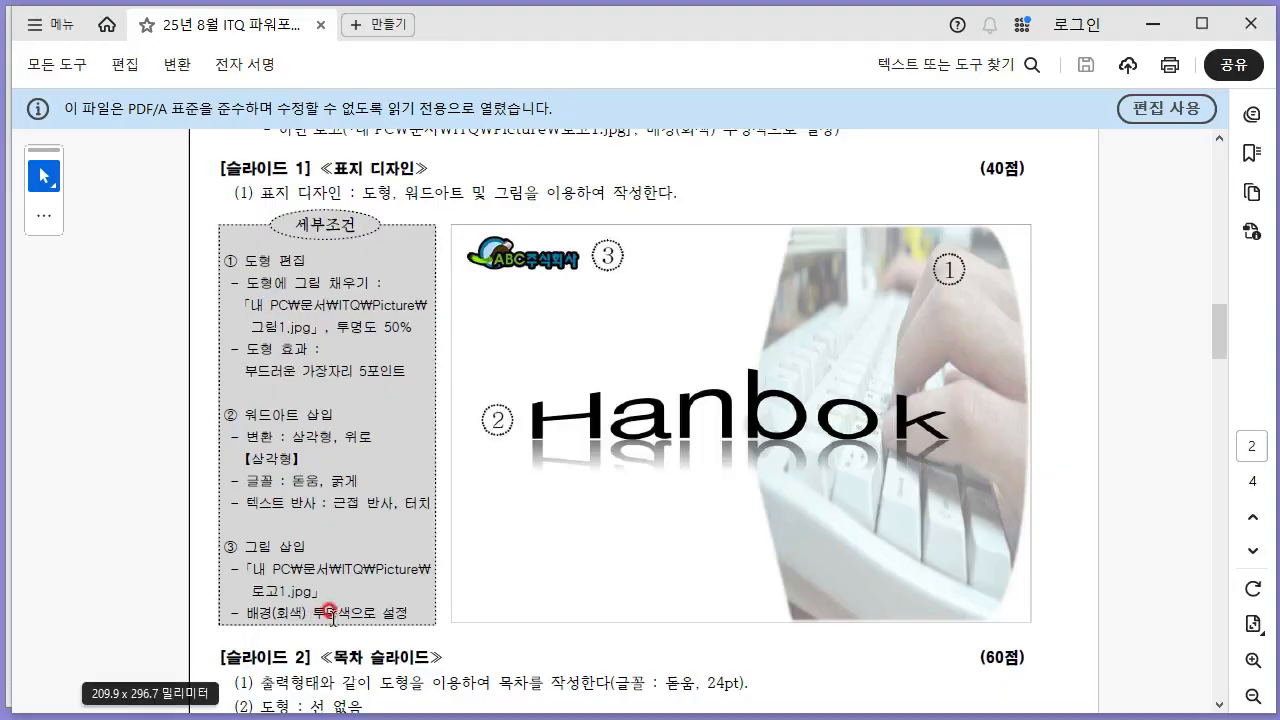
{"action": "key", "text": "alt+Tab"}
{"action": "left_click", "coordinate": [163, 106]}
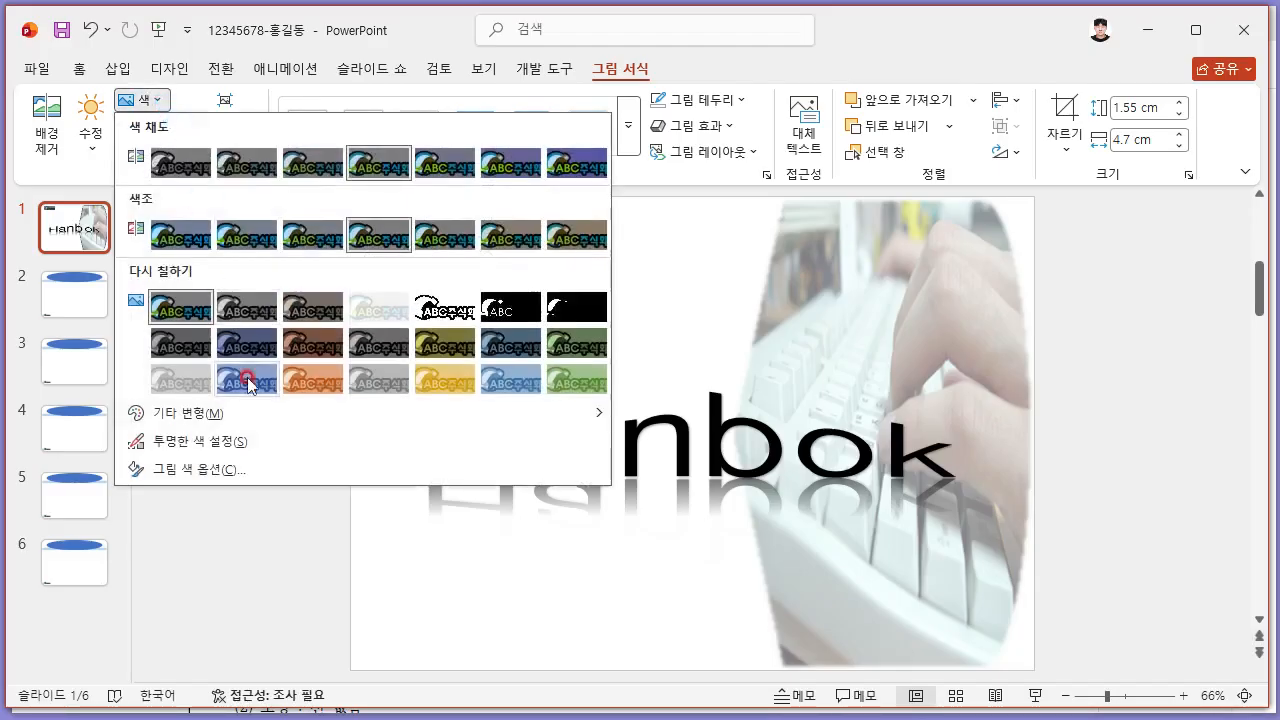
{"action": "left_click", "coordinate": [232, 442]}
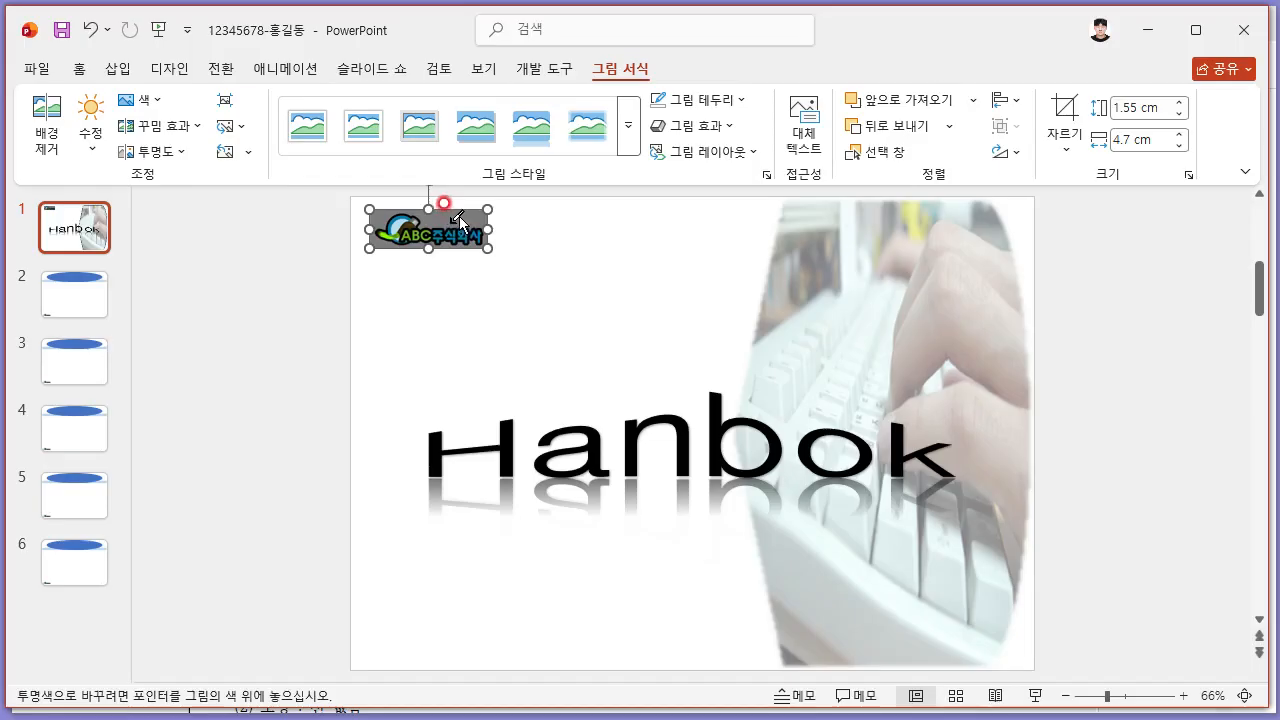
{"action": "left_click", "coordinate": [458, 222]}
{"action": "left_click", "coordinate": [345, 430]}
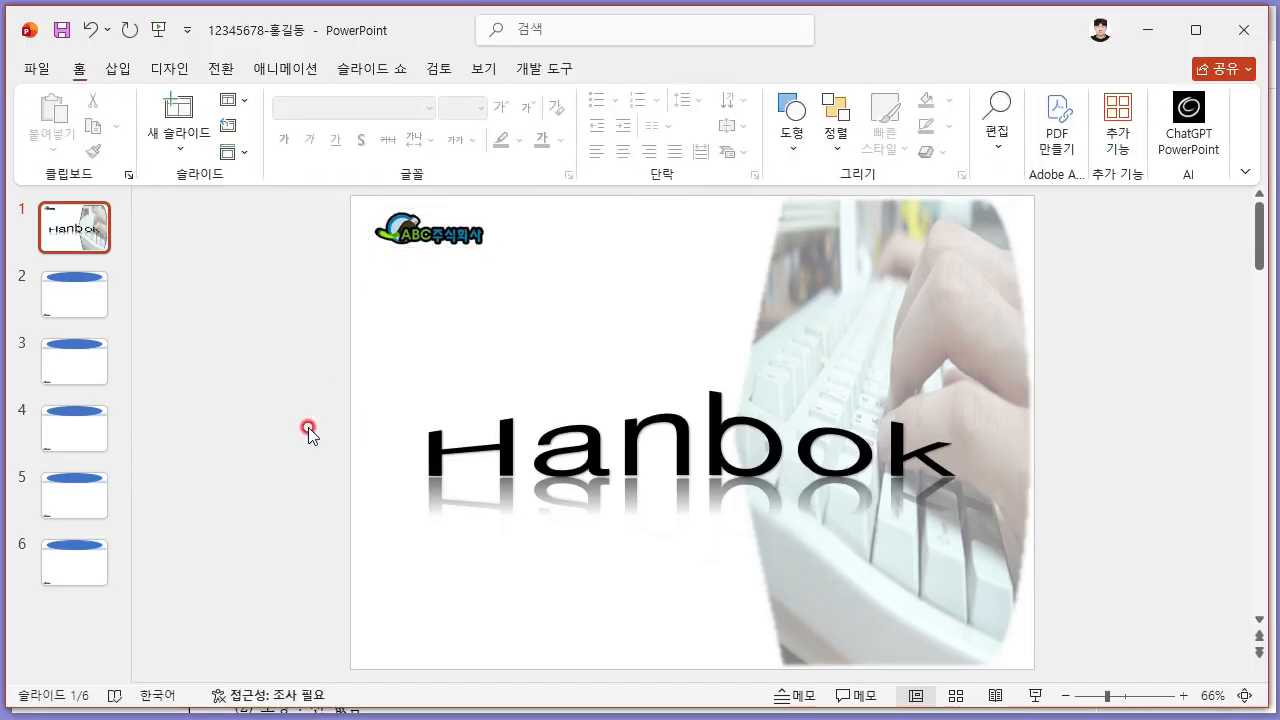
- Open slide 2, check its required title in the exam PDF and enter "목차" as the slide title
{"action": "left_click", "coordinate": [18, 280]}
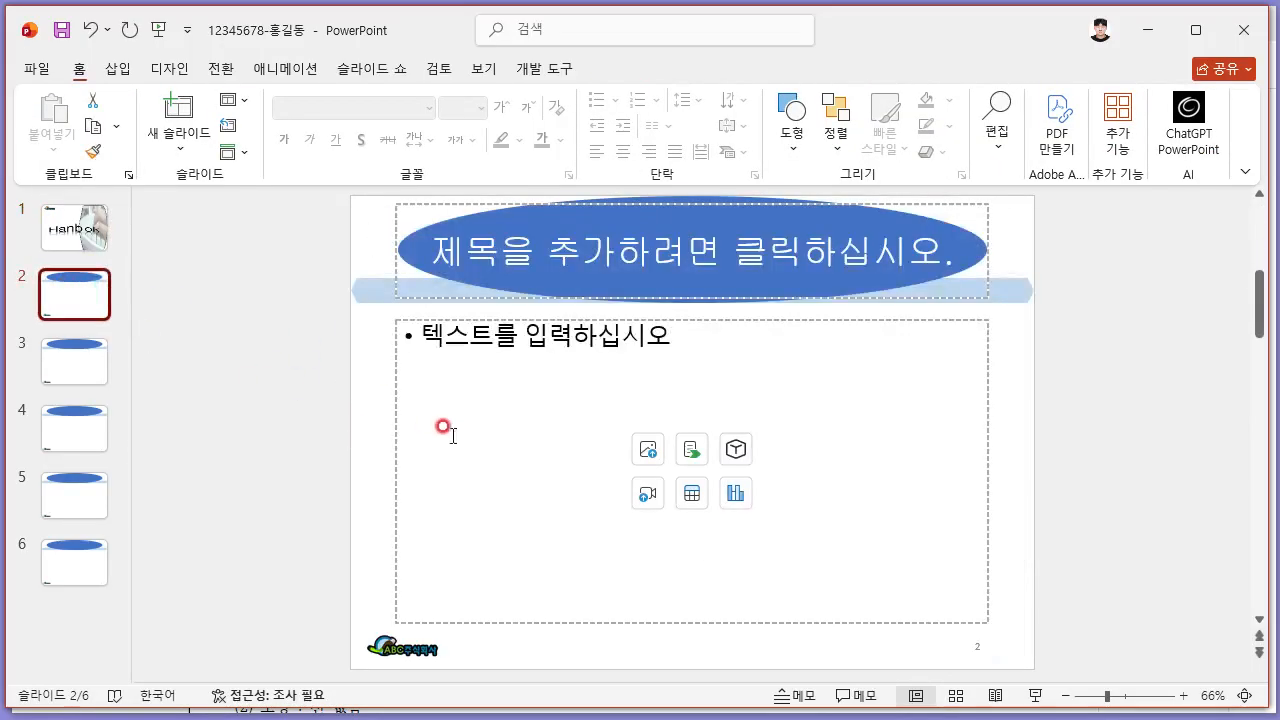
{"action": "key", "text": "alt+Tab"}
{"action": "scroll", "coordinate": [370, 360], "scroll_direction": "down", "scroll_amount": 5}
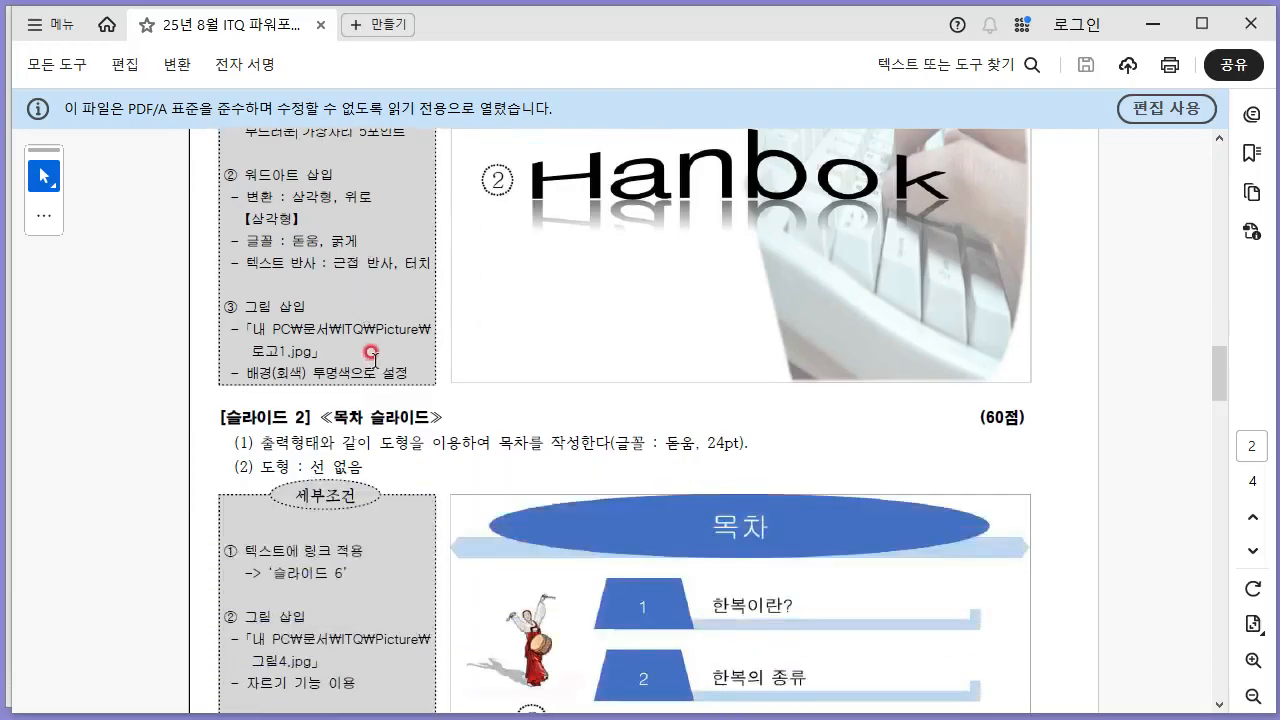
{"action": "key", "text": "alt+Tab"}
{"action": "left_click", "coordinate": [680, 240]}
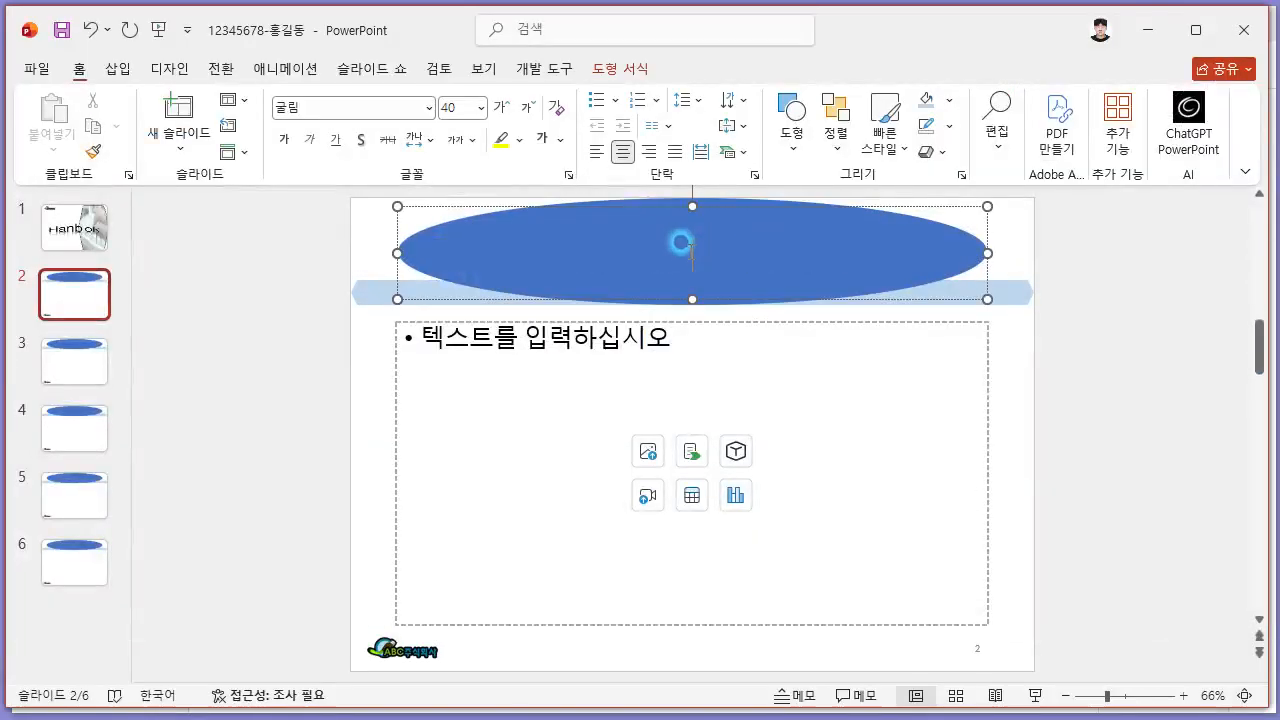
{"action": "type", "text": "목차"}
{"action": "left_click", "coordinate": [1031, 306]}
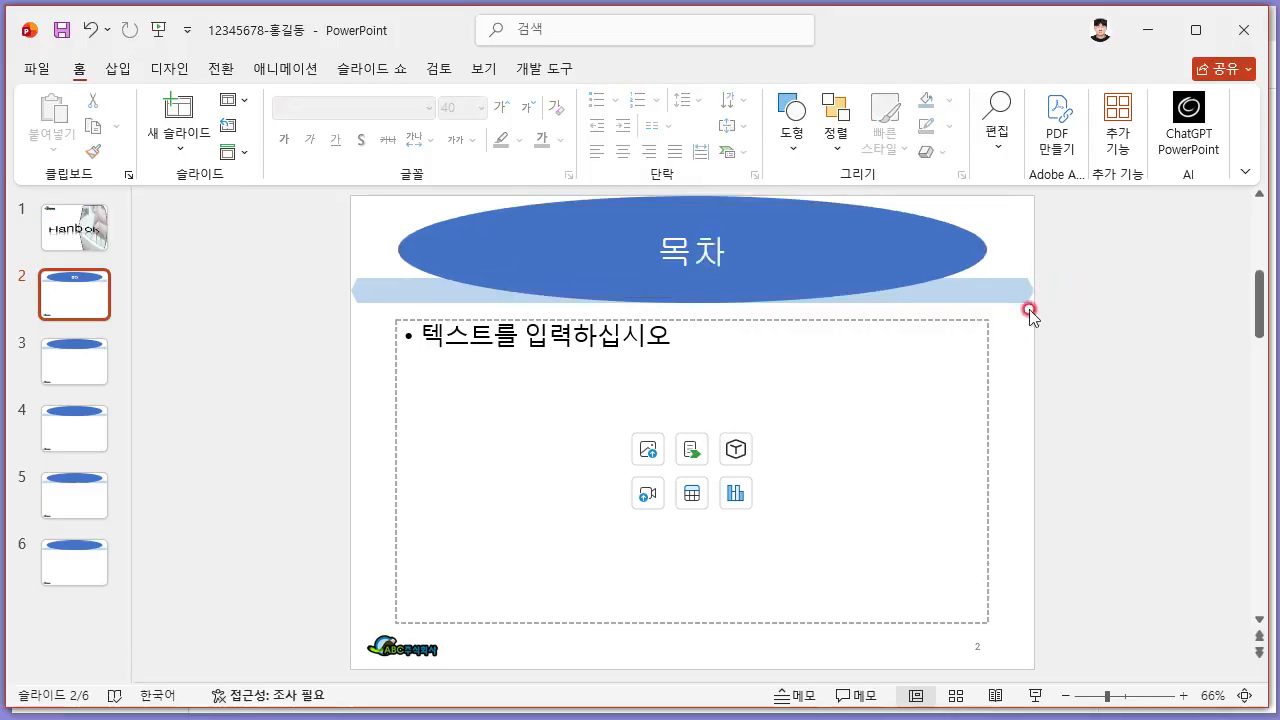
- Check the slide 2 layout in the exam PDF and delete the empty body text placeholder below the title
{"action": "key", "text": "alt+Tab"}
{"action": "key", "text": "alt+Tab"}
{"action": "left_click", "coordinate": [741, 319]}
{"action": "key", "text": "Delete"}
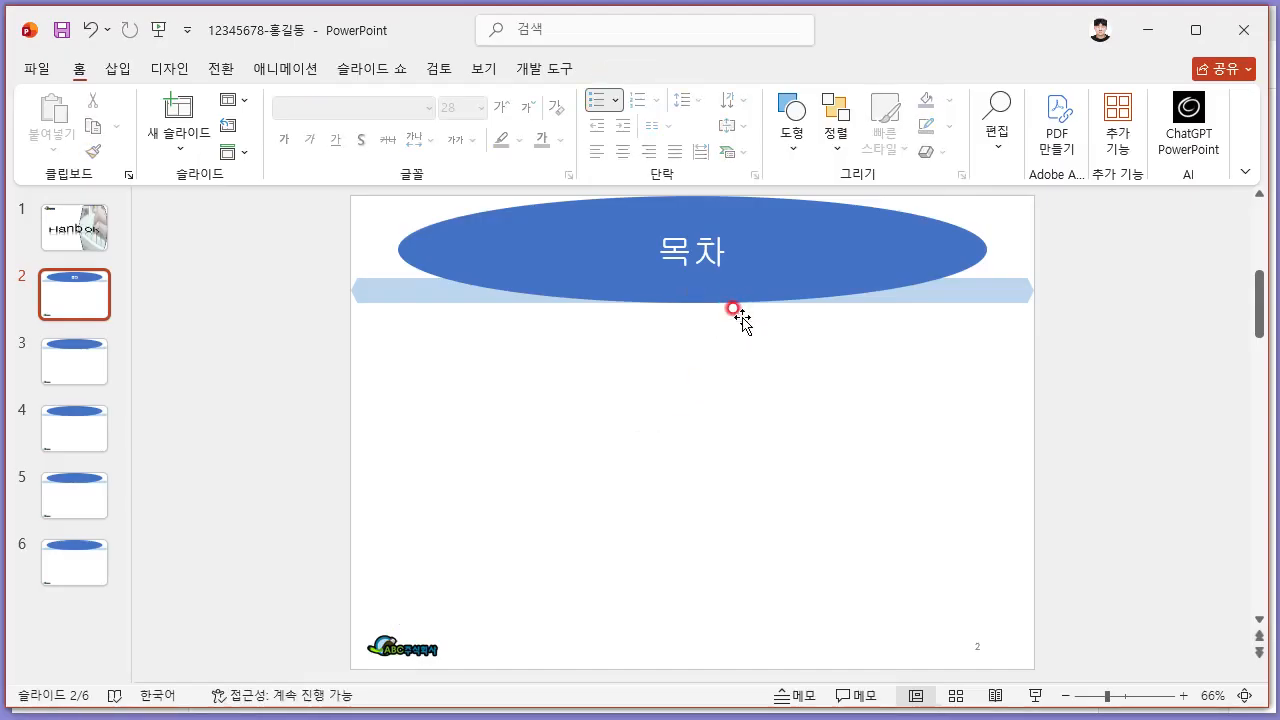
{"action": "key", "text": "alt+Tab"}
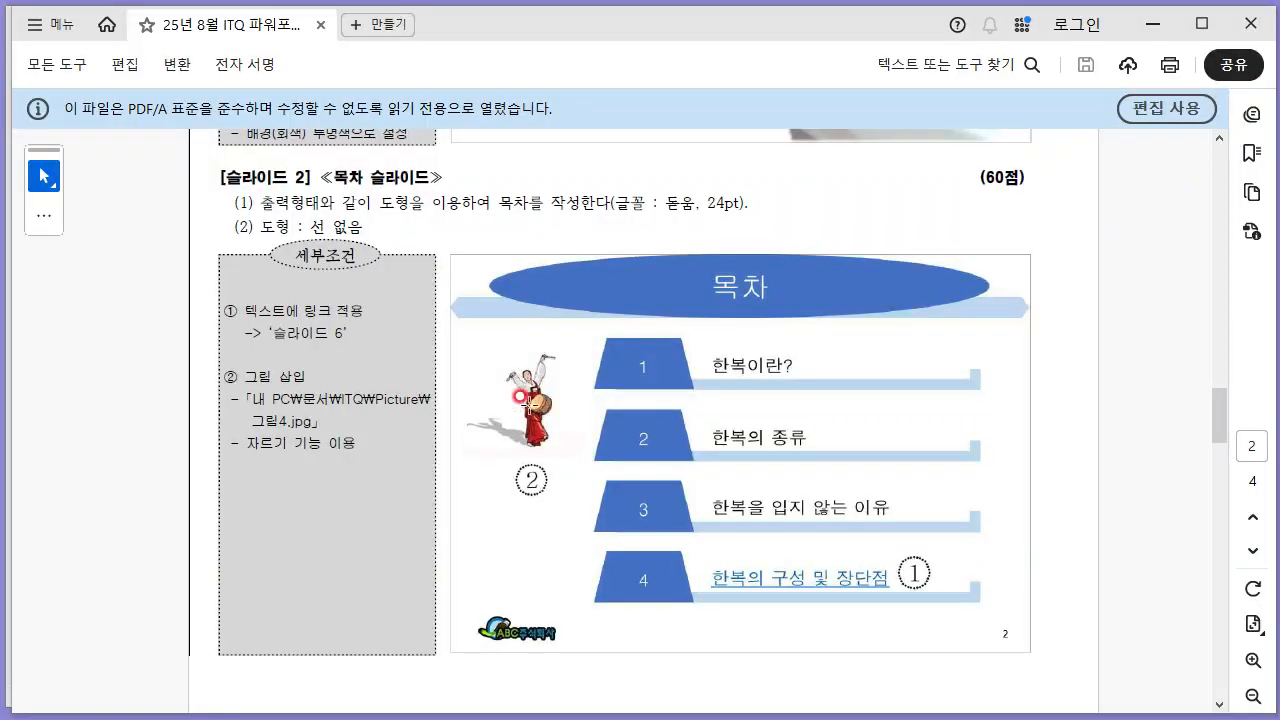
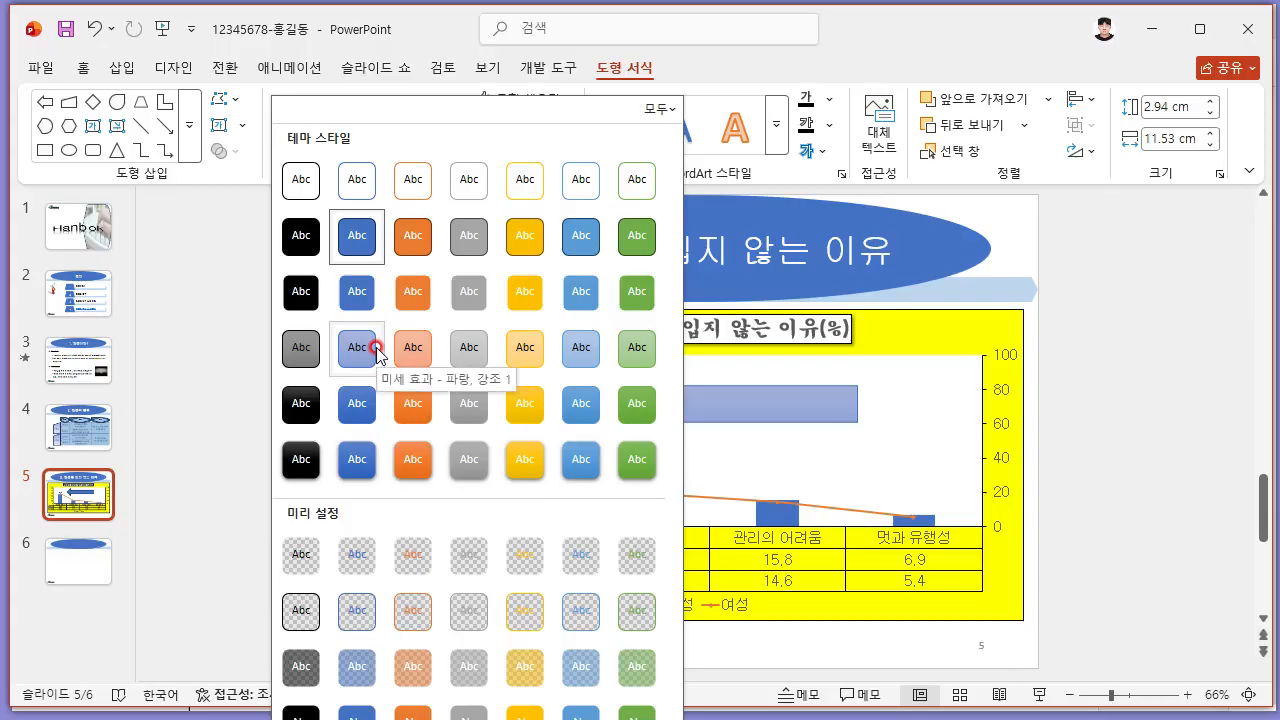
- Apply the style 미세 효과 - 파랑, 강조 1 to the slide 5 arrow and enter the exam PDF's text "일상생활에 불편하기 때문에" in it
{"action": "left_click", "coordinate": [375, 350]}
{"action": "key", "text": "alt+Tab"}
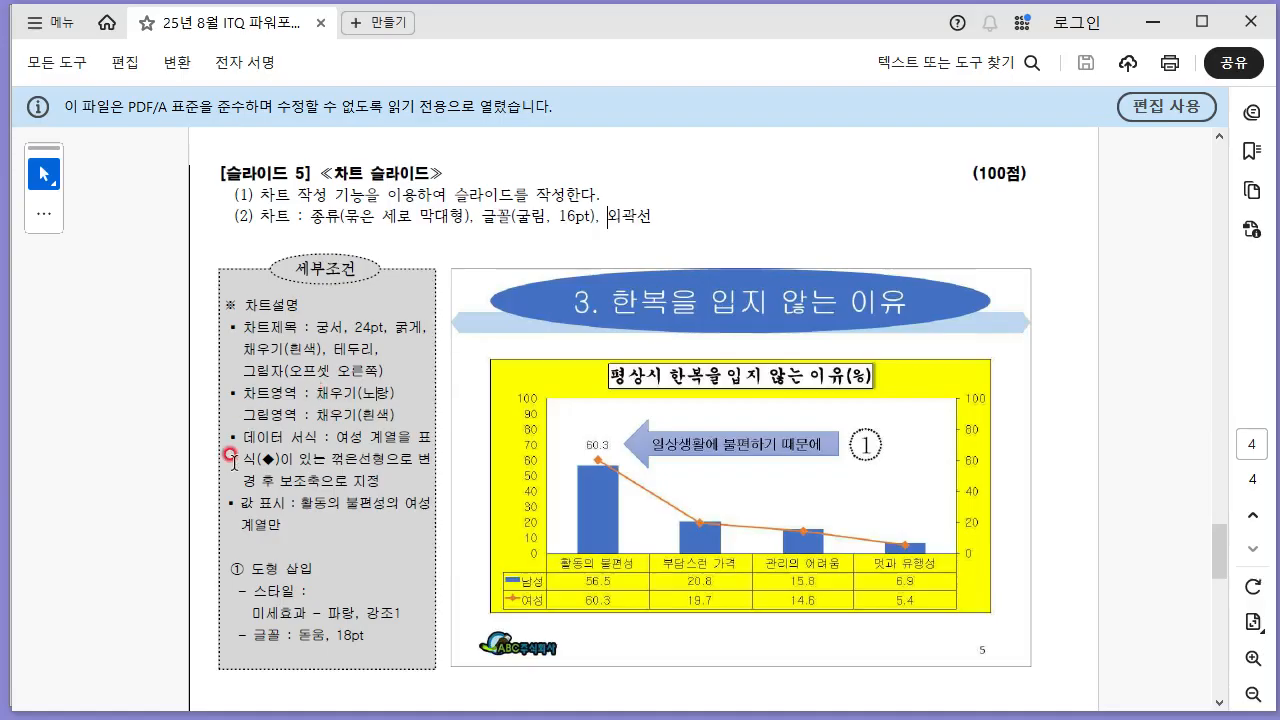
{"action": "key", "text": "alt+Tab"}
{"action": "type", "text": "일상생활"}
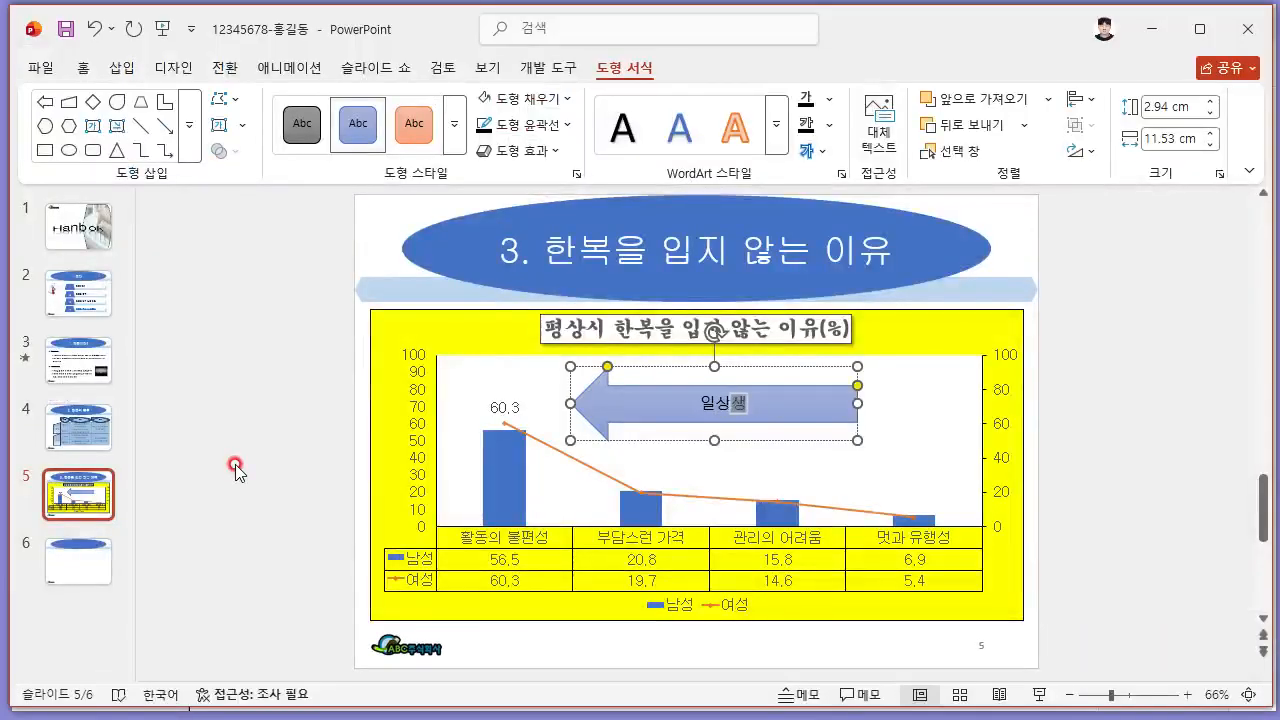
{"action": "key", "text": "alt+Tab"}
{"action": "key", "text": "alt+Tab"}
{"action": "type", "text": "에 불"}
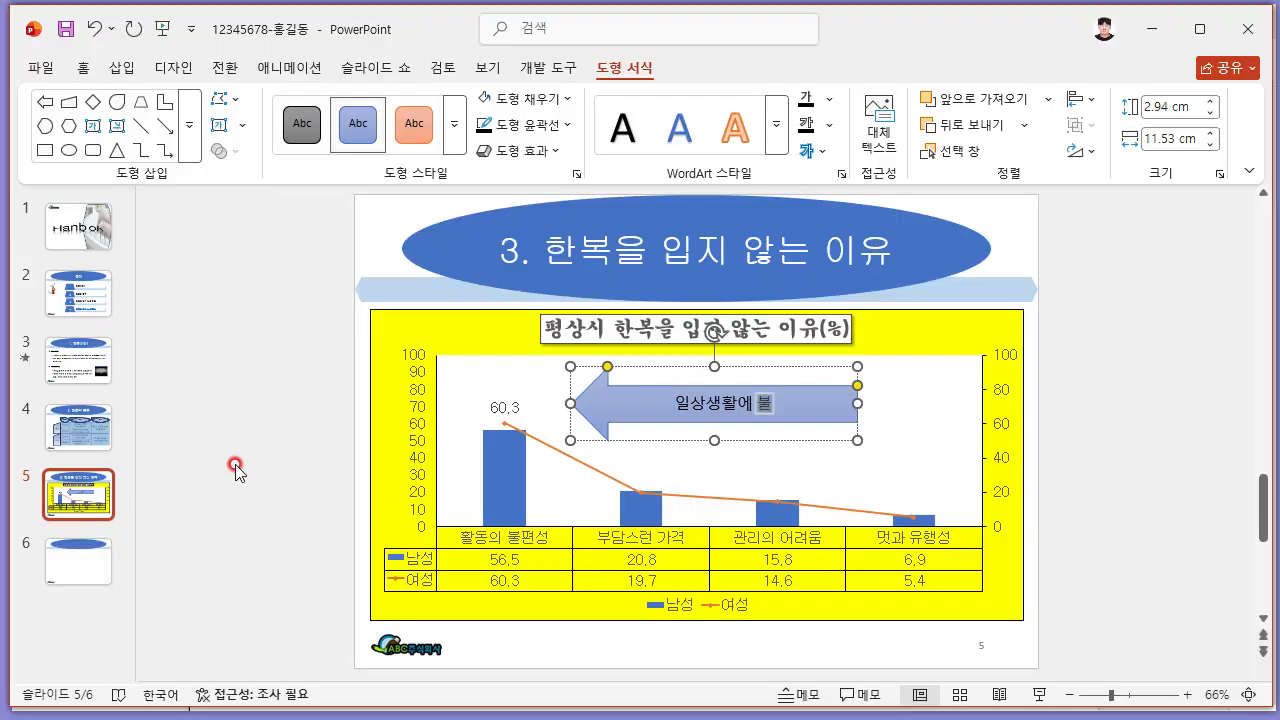
{"action": "type", "text": "편하기"}
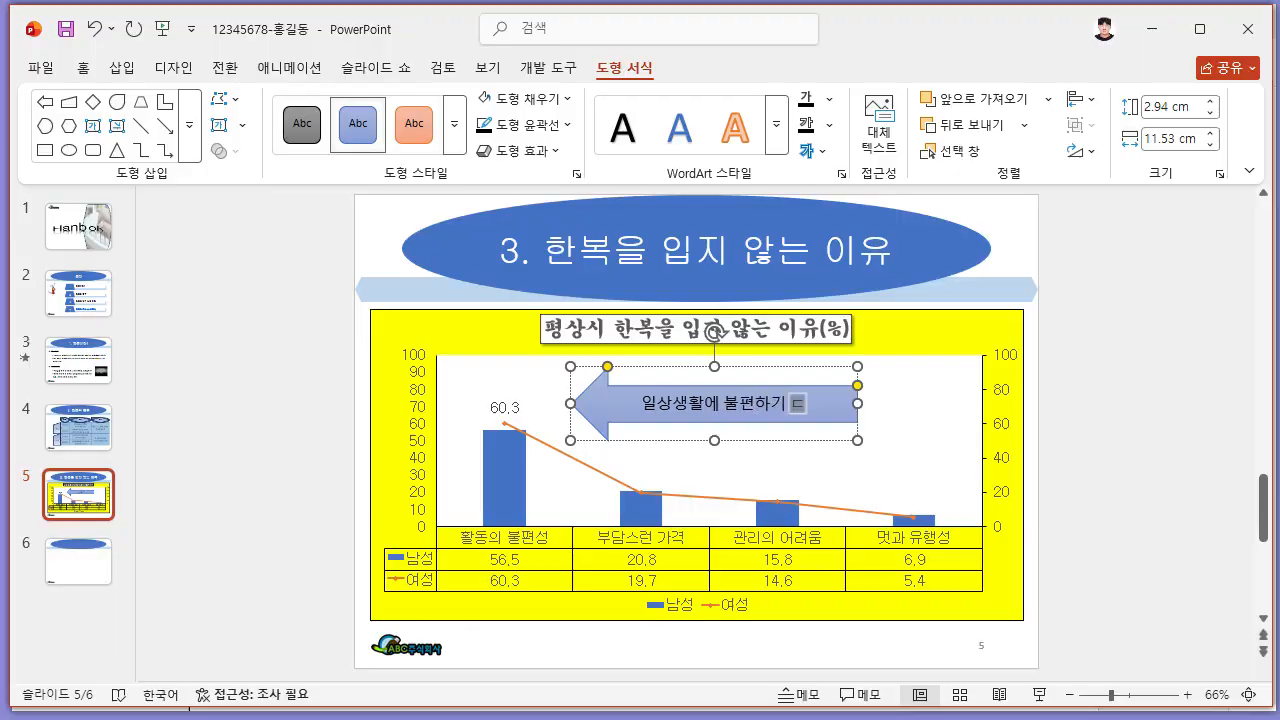
{"action": "type", "text": " 때문에"}
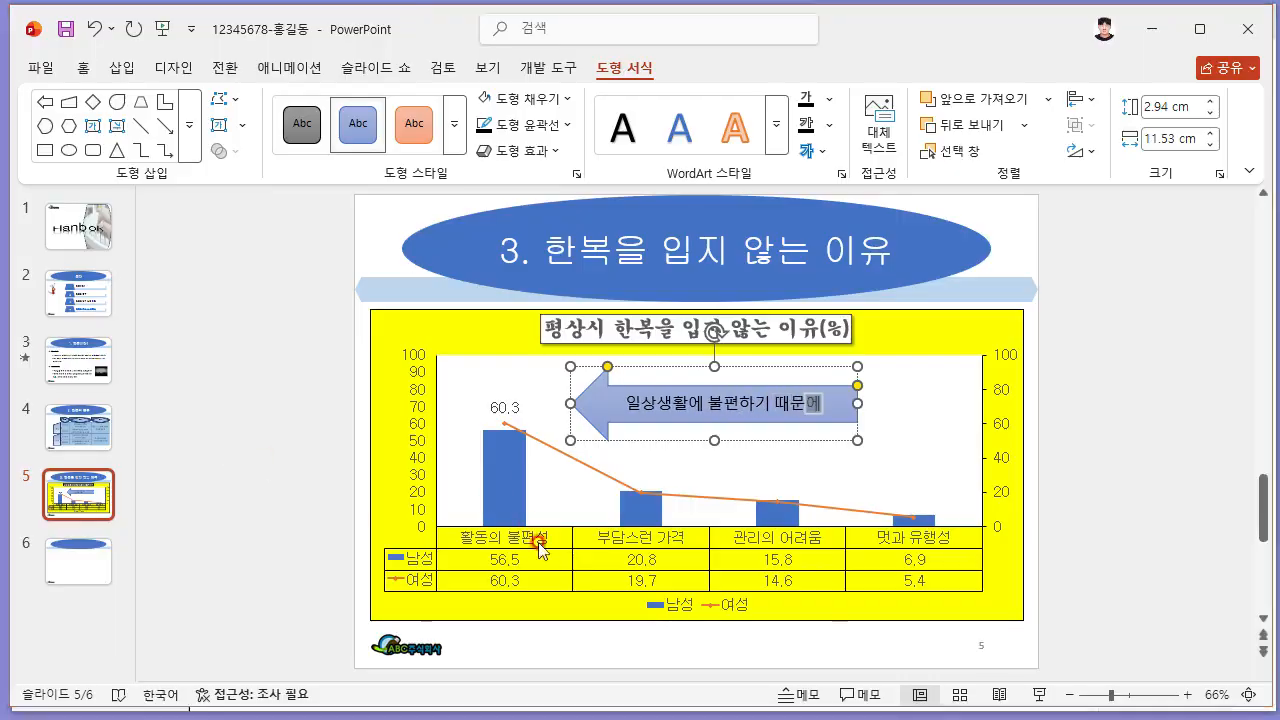
- Check the arrow's font requirement in the exam PDF and set the slide 5 arrow text to 돋움
{"action": "key", "text": "alt+Tab"}
{"action": "key", "text": "alt+Tab"}
{"action": "triple_click", "coordinate": [714, 395]}
{"action": "left_click", "coordinate": [84, 68]}
{"action": "left_click", "coordinate": [388, 105]}
{"action": "type", "text": "ㅌ"}
{"action": "key", "text": "Return"}
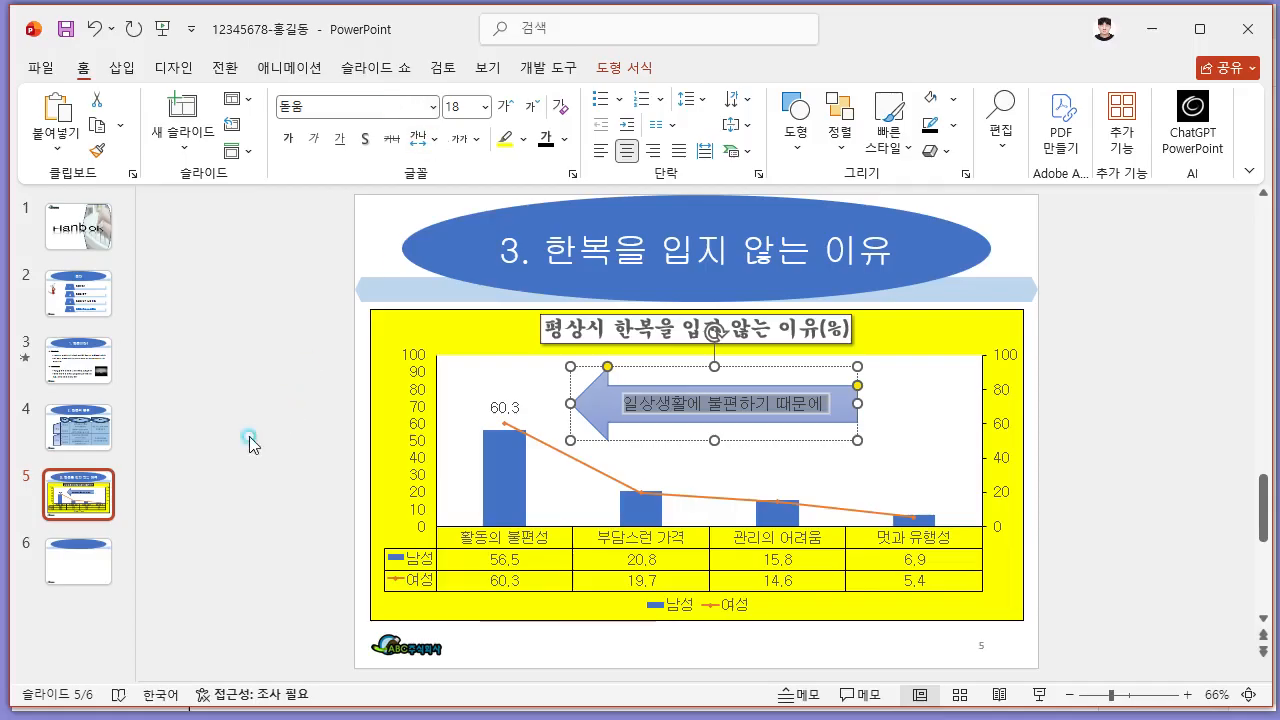
{"action": "left_click", "coordinate": [311, 430]}
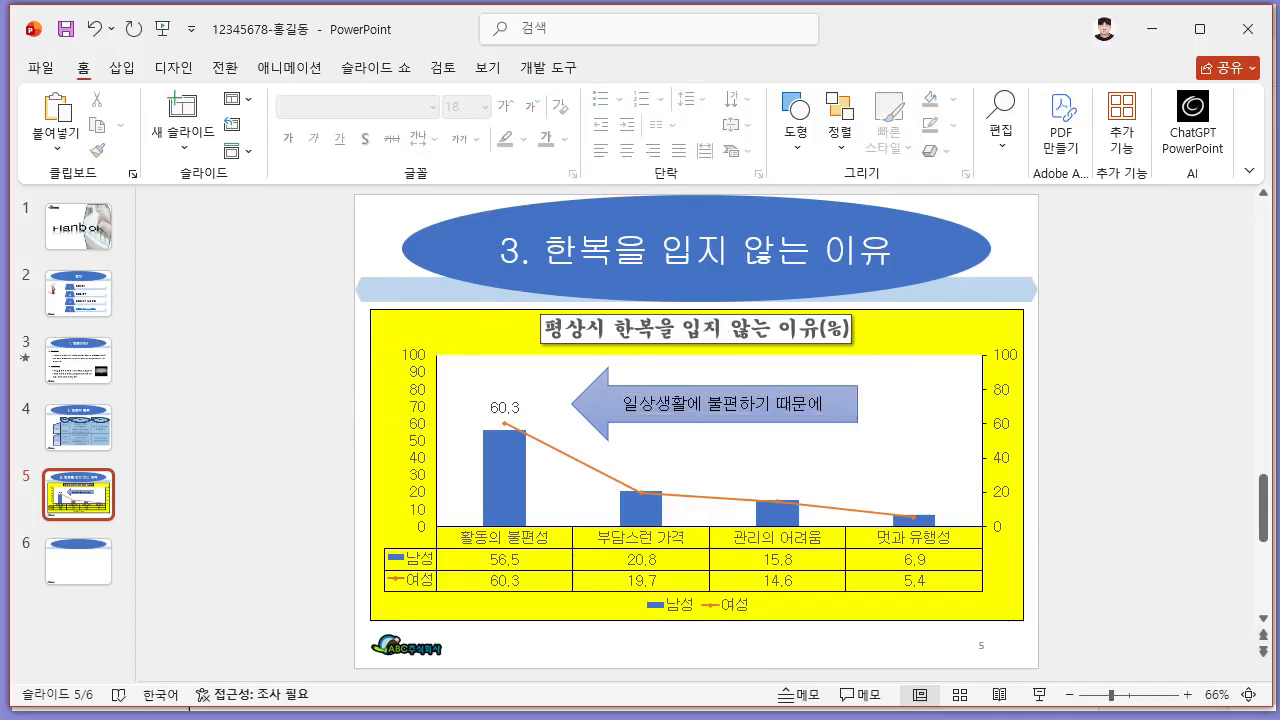
{"action": "key", "text": "ctrl+2"}
{"action": "mouse_move", "coordinate": [430, 193]}
{"action": "left_mouse_down"}
{"action": "mouse_move", "coordinate": [374, 243]}
{"action": "mouse_move", "coordinate": [400, 298]}
{"action": "left_mouse_up"}
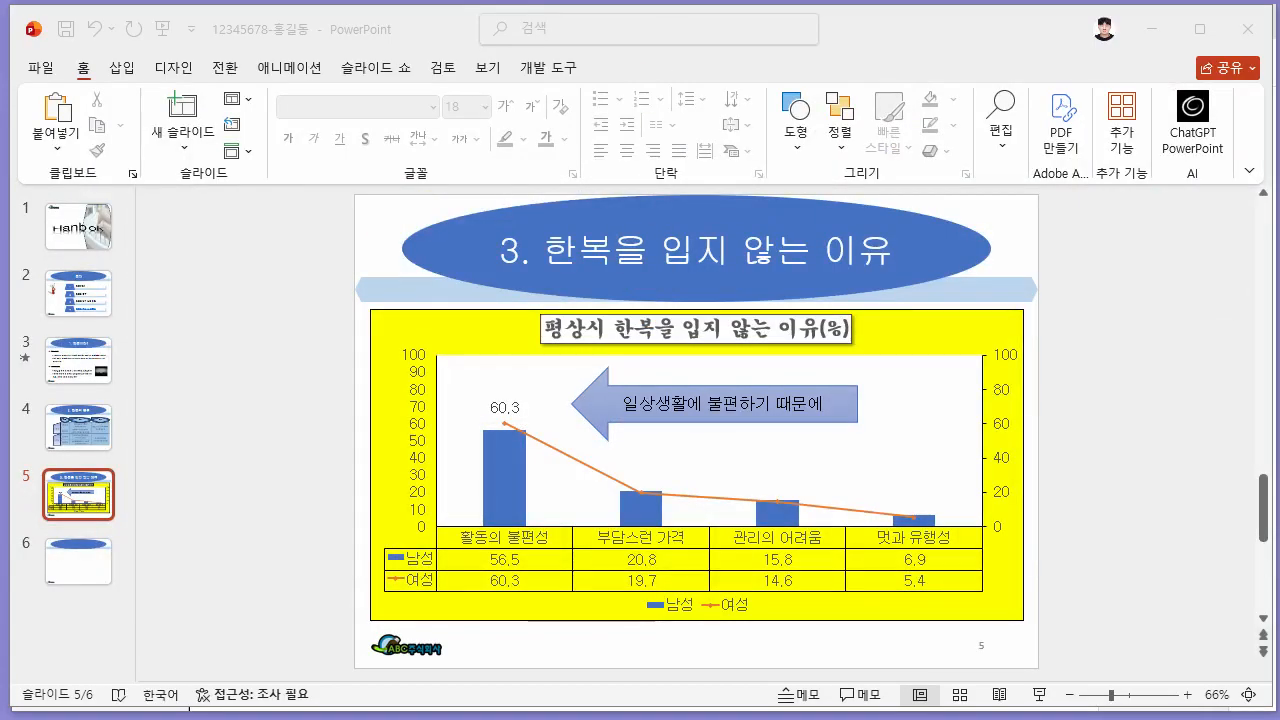
{"action": "left_click", "coordinate": [123, 303]}
{"action": "left_click", "coordinate": [159, 540]}
{"action": "left_click", "coordinate": [85, 556]}
{"action": "left_click", "coordinate": [163, 532]}
- Open slide 6, look up its title in the exam PDF and enter "4. 한복의 구성 및 장단점" as the slide title
{"action": "left_click", "coordinate": [88, 561]}
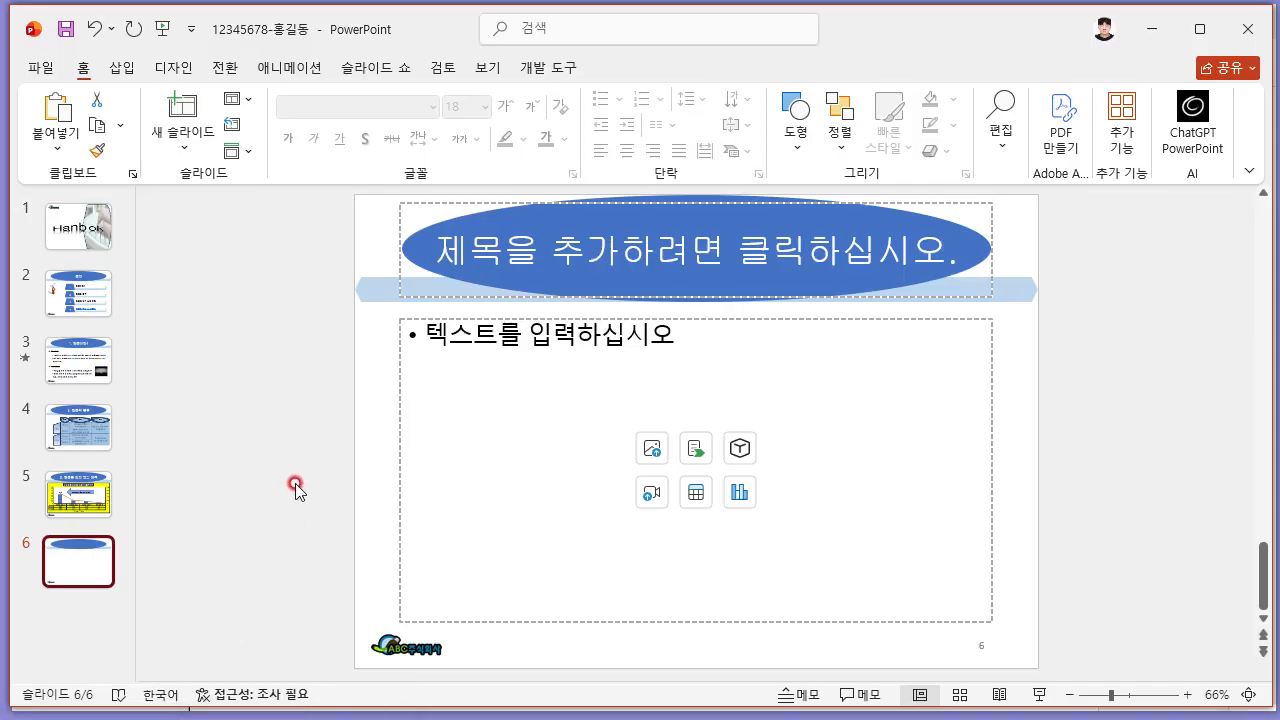
{"action": "left_click", "coordinate": [690, 250]}
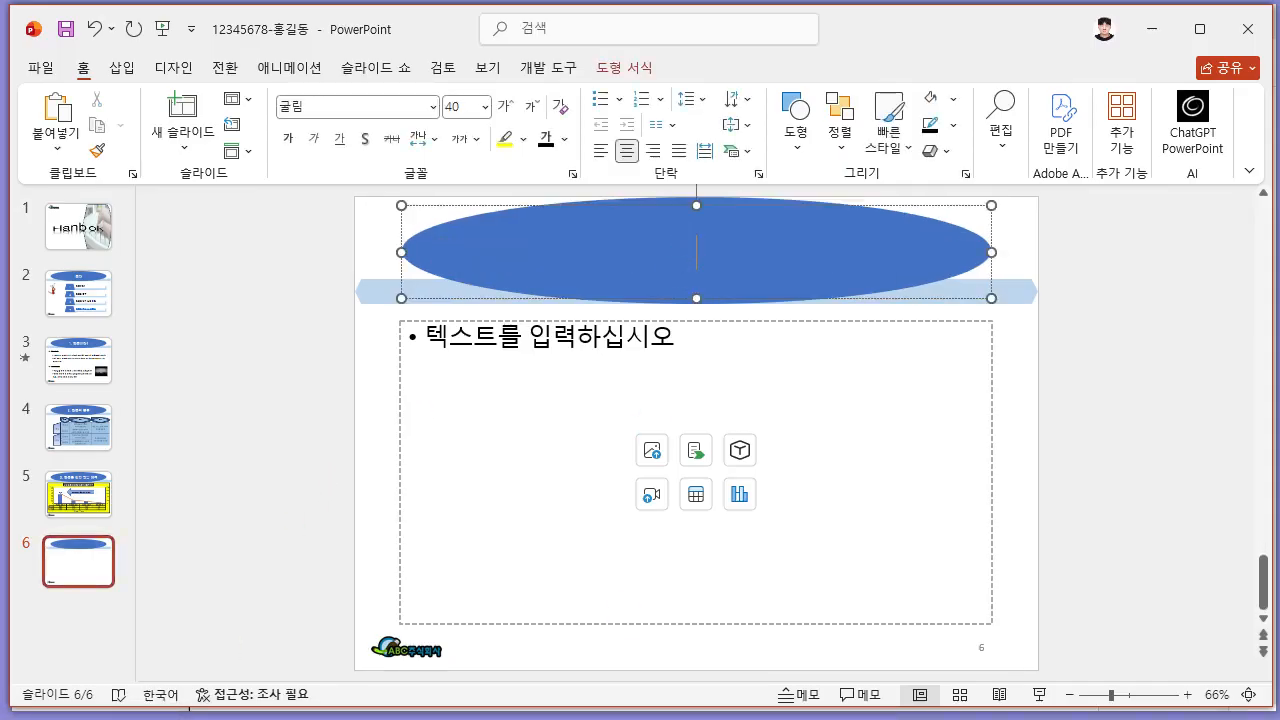
{"action": "key", "text": "alt+Tab"}
{"action": "scroll", "coordinate": [727, 410], "scroll_direction": "down", "scroll_amount": 10}
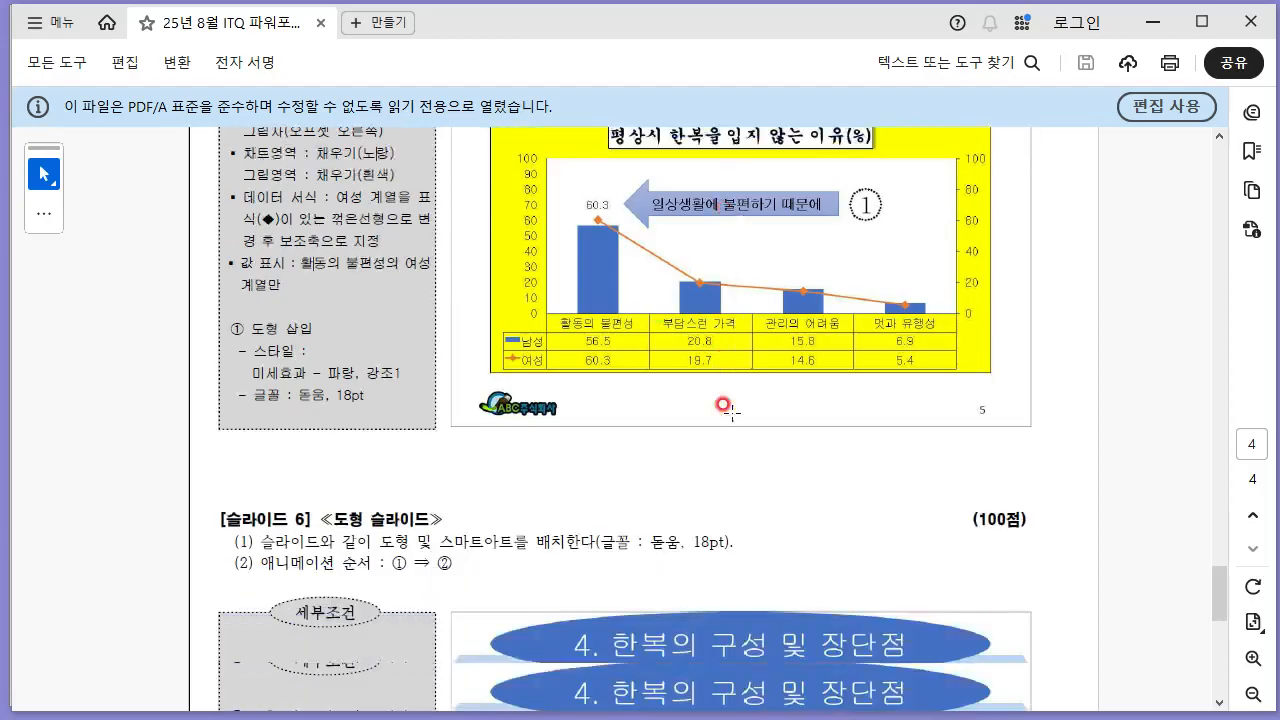
{"action": "scroll", "coordinate": [727, 410], "scroll_direction": "down", "scroll_amount": 3}
{"action": "scroll", "coordinate": [629, 277], "scroll_direction": "up", "scroll_amount": 1}
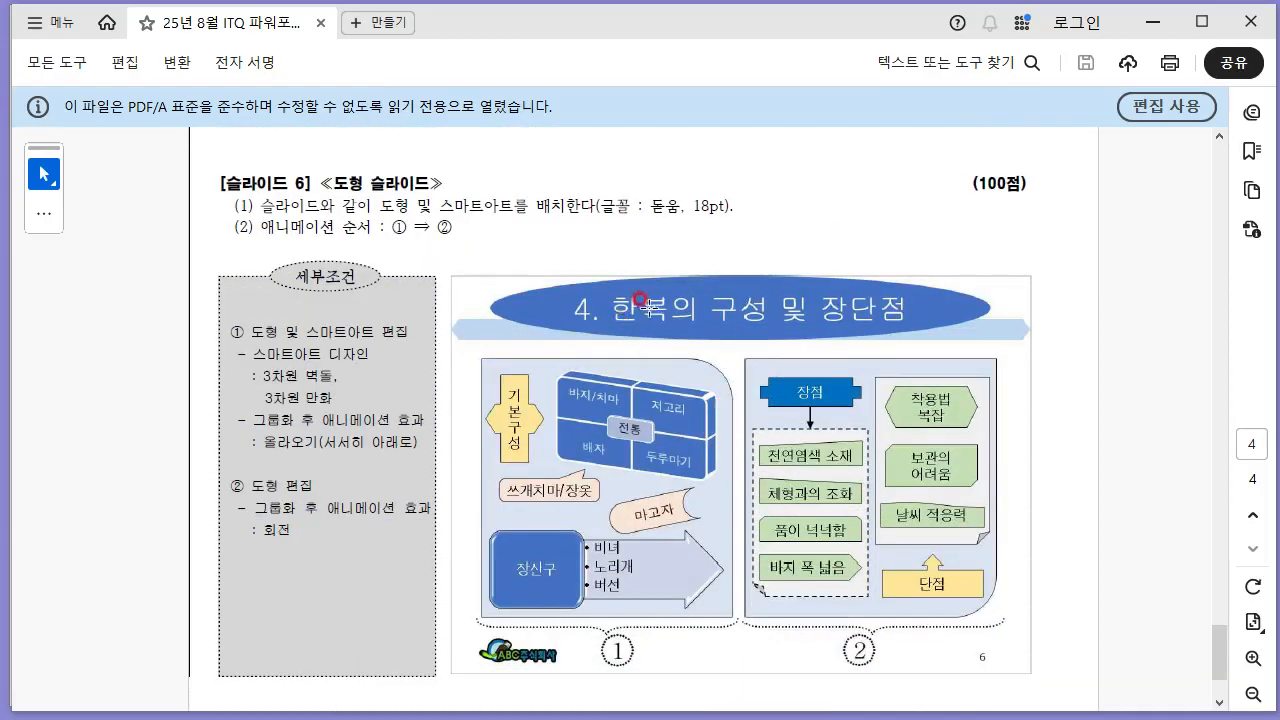
{"action": "key", "text": "alt+Tab"}
{"action": "type", "text": "4. 한"}
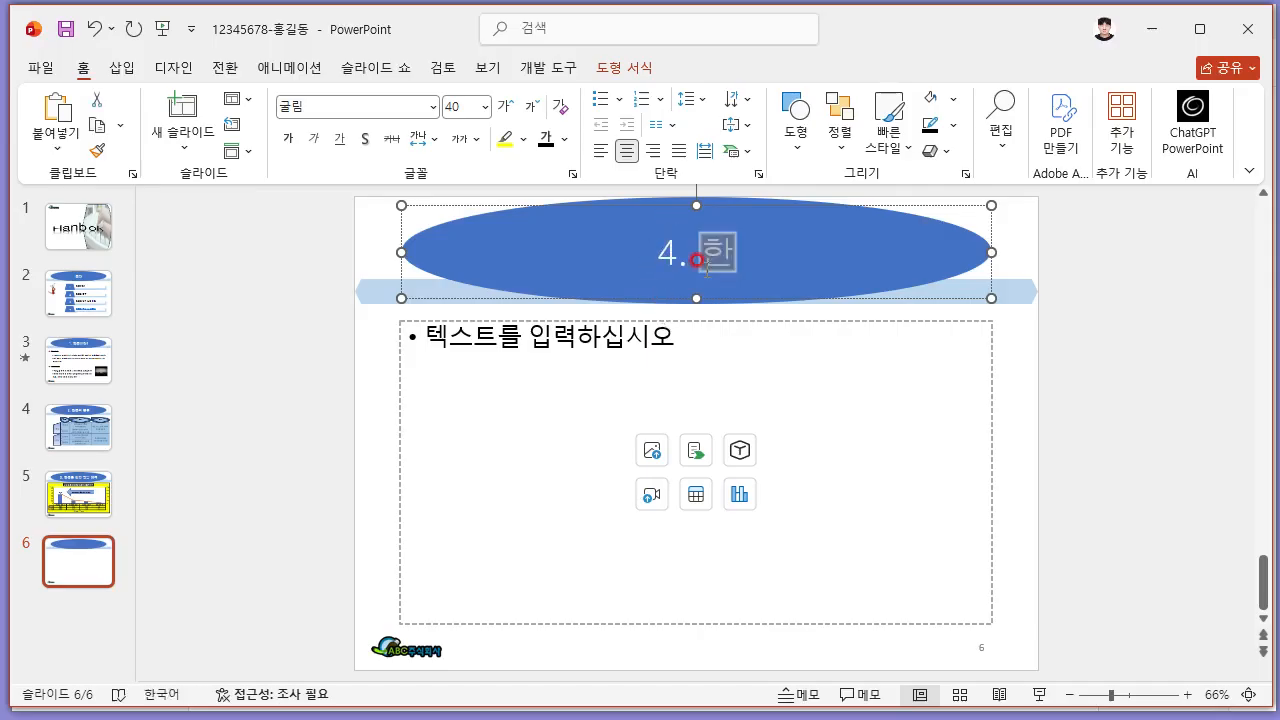
{"action": "type", "text": "복의 구성 및 장단점"}
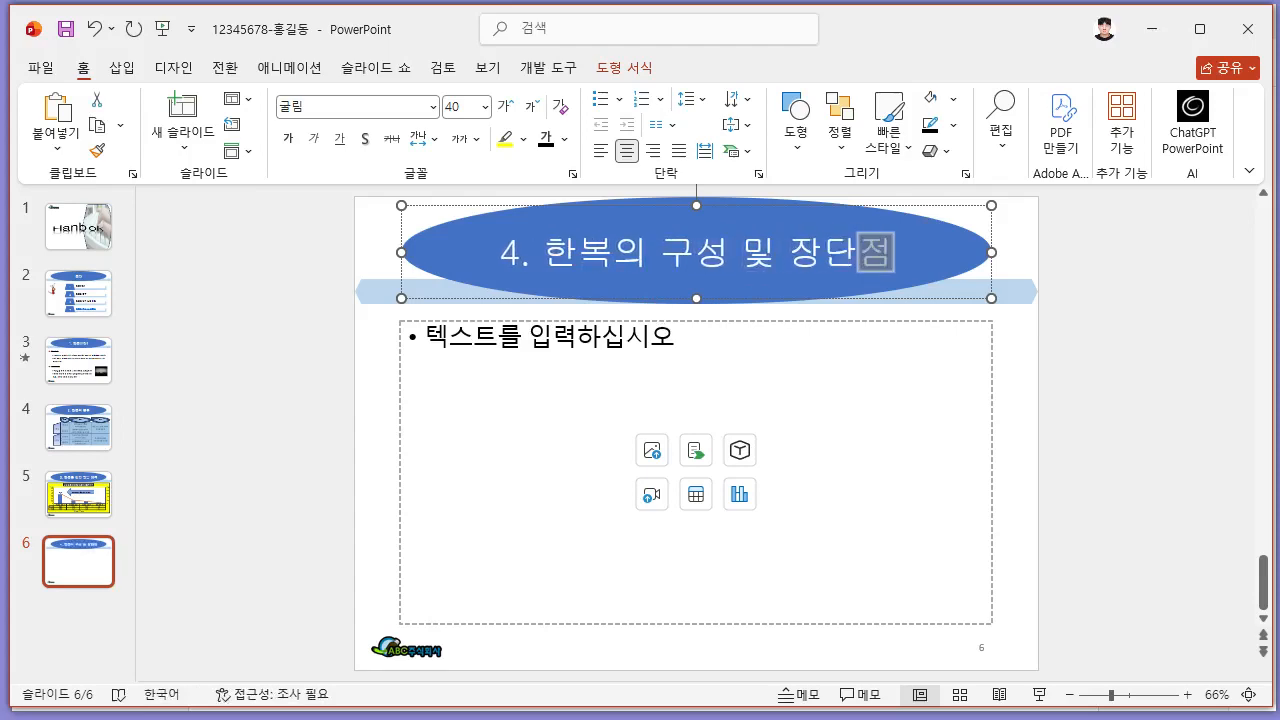
{"action": "left_click", "coordinate": [1037, 320]}
- Examine the exam PDF's slide 6 layout and detailed conditions for its background panels, shapes and SmartArt designs
{"action": "key", "text": "alt+Tab"}
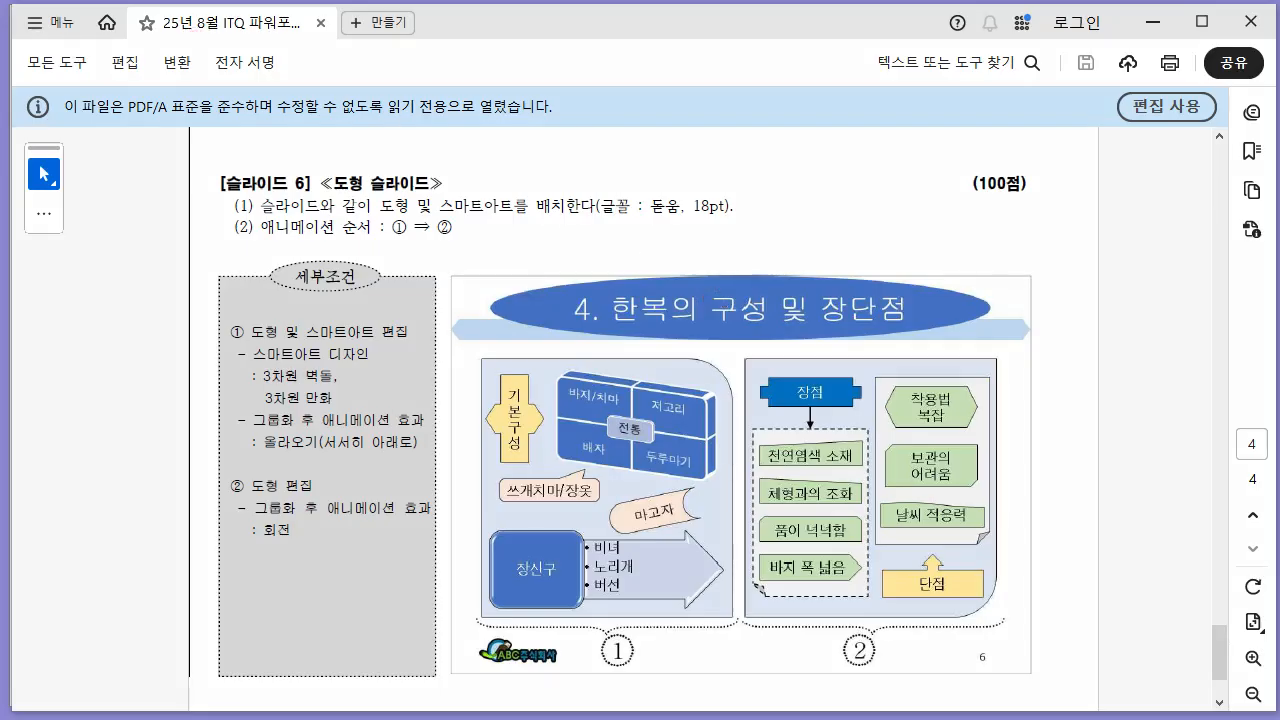
{"action": "mouse_move", "coordinate": [292, 198]}
{"action": "left_mouse_down"}
{"action": "mouse_move", "coordinate": [262, 204]}
{"action": "mouse_move", "coordinate": [222, 168]}
{"action": "mouse_move", "coordinate": [310, 188]}
{"action": "left_mouse_up"}
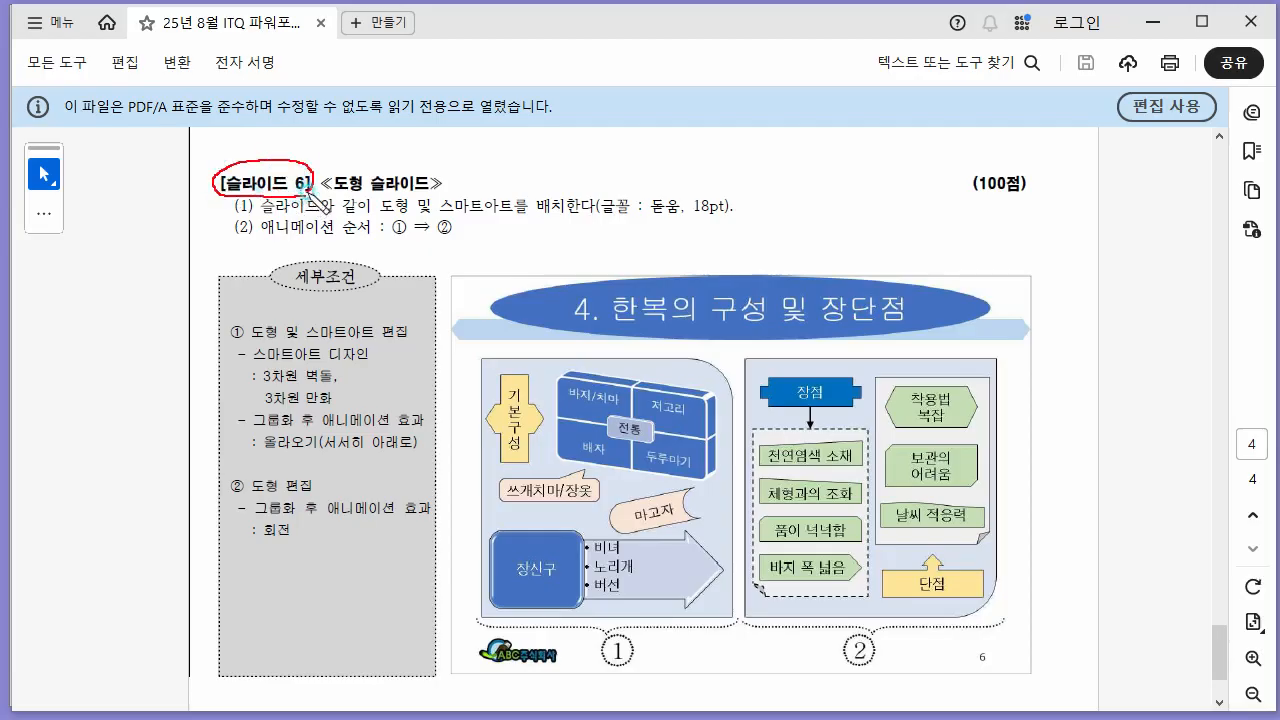
{"action": "left_click_drag", "start_coordinate": [684, 353], "coordinate": [700, 350]}
{"action": "left_click_drag", "start_coordinate": [800, 351], "coordinate": [820, 349]}
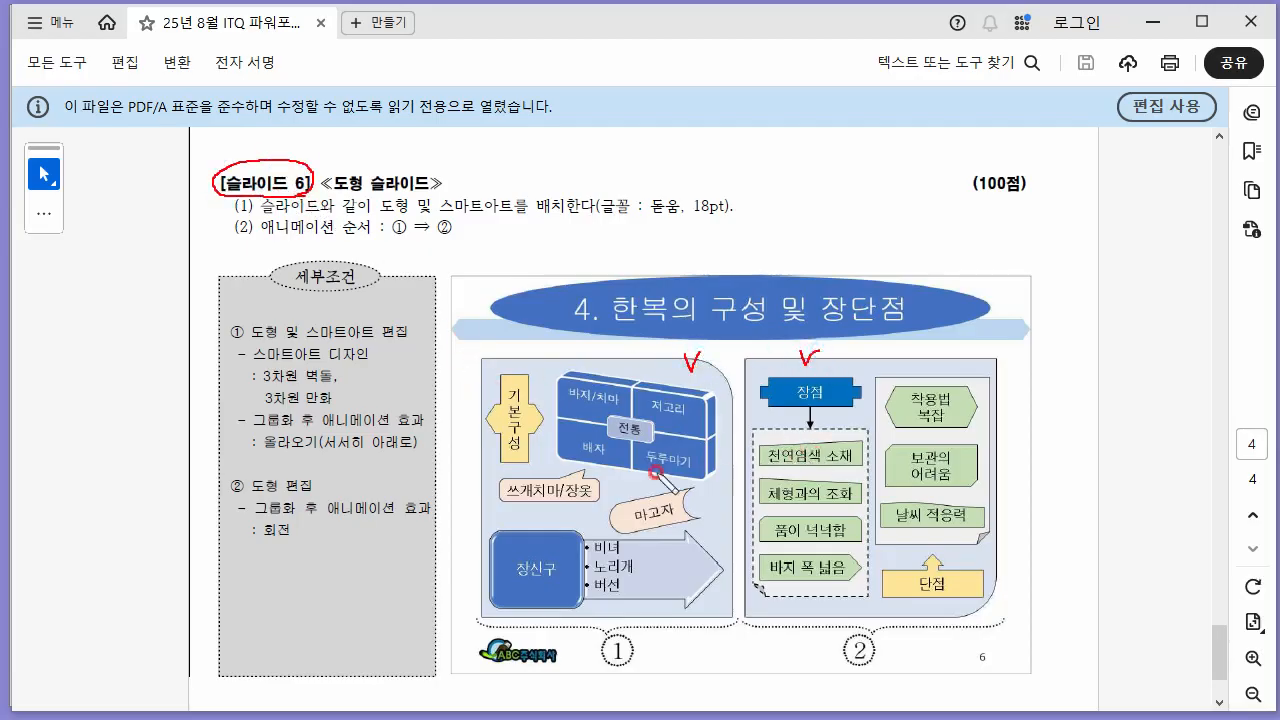
{"action": "mouse_move", "coordinate": [672, 466]}
{"action": "left_mouse_down"}
{"action": "mouse_move", "coordinate": [598, 374]}
{"action": "mouse_move", "coordinate": [688, 432]}
{"action": "left_mouse_up"}
{"action": "mouse_move", "coordinate": [672, 602]}
{"action": "left_mouse_down"}
{"action": "mouse_move", "coordinate": [640, 610]}
{"action": "mouse_move", "coordinate": [560, 515]}
{"action": "mouse_move", "coordinate": [678, 598]}
{"action": "mouse_move", "coordinate": [656, 604]}
{"action": "left_mouse_up"}
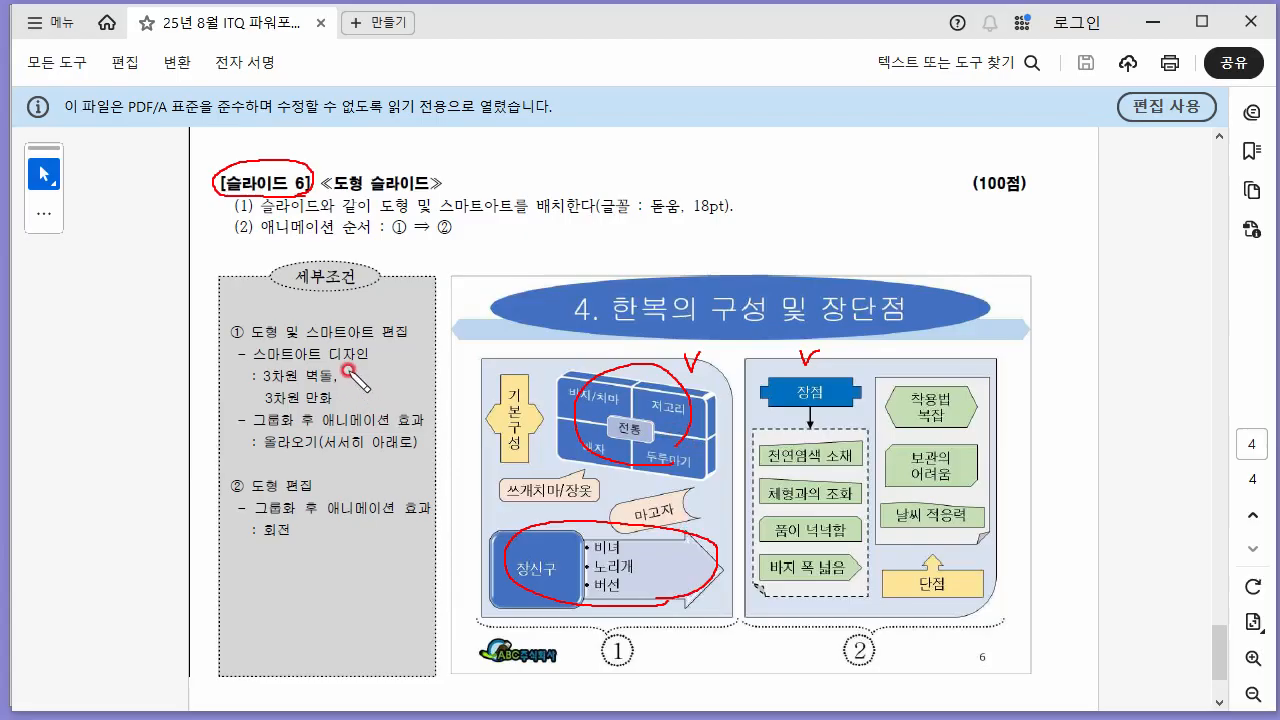
{"action": "left_click_drag", "start_coordinate": [337, 377], "coordinate": [574, 389]}
{"action": "left_click_drag", "start_coordinate": [340, 400], "coordinate": [522, 521]}
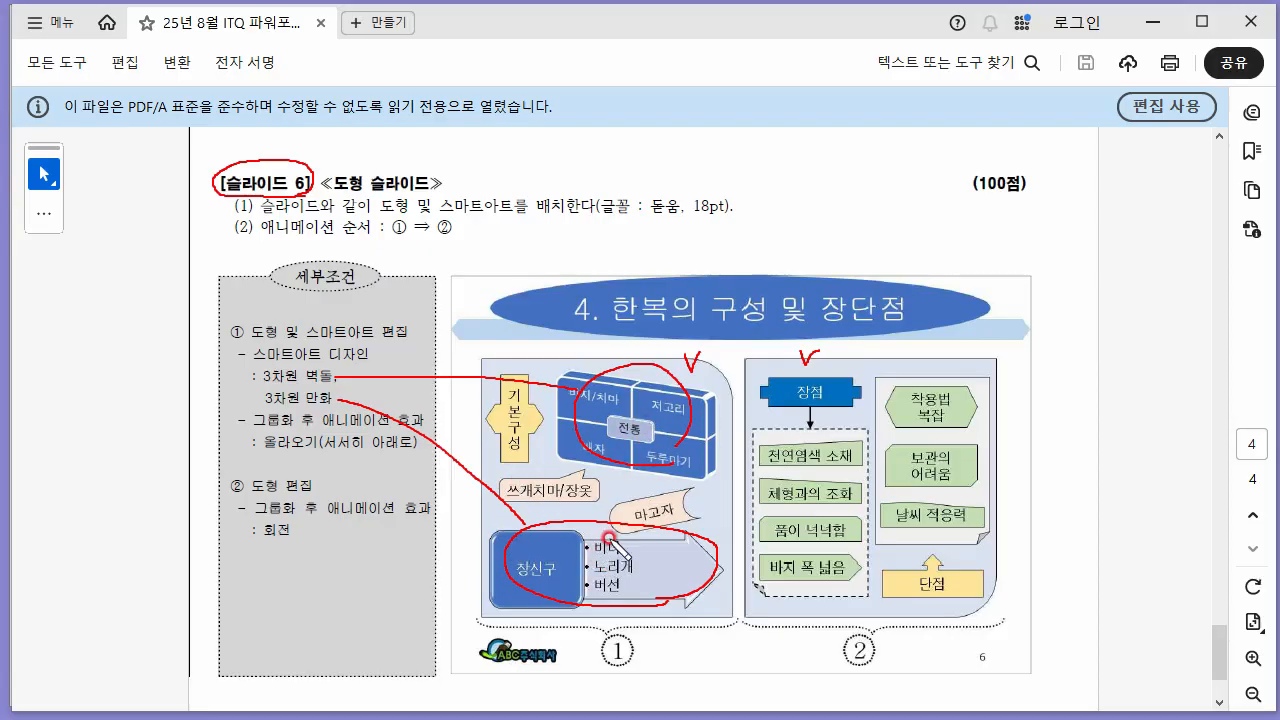
{"action": "mouse_move", "coordinate": [776, 212]}
{"action": "left_mouse_down"}
{"action": "mouse_move", "coordinate": [766, 250]}
{"action": "mouse_move", "coordinate": [786, 232]}
{"action": "mouse_move", "coordinate": [858, 264]}
{"action": "left_mouse_up"}
{"action": "left_click_drag", "start_coordinate": [866, 208], "coordinate": [877, 245]}
{"action": "left_click_drag", "start_coordinate": [878, 208], "coordinate": [890, 222]}
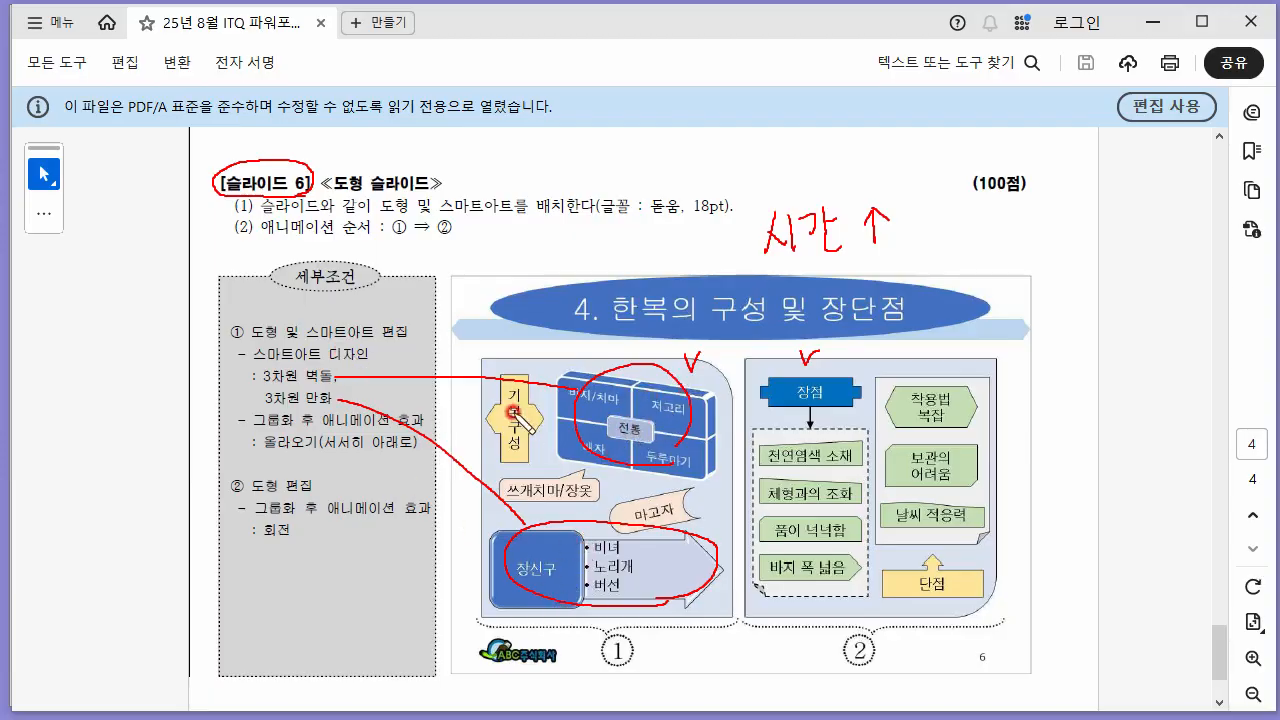
{"action": "left_click_drag", "start_coordinate": [514, 437], "coordinate": [628, 505]}
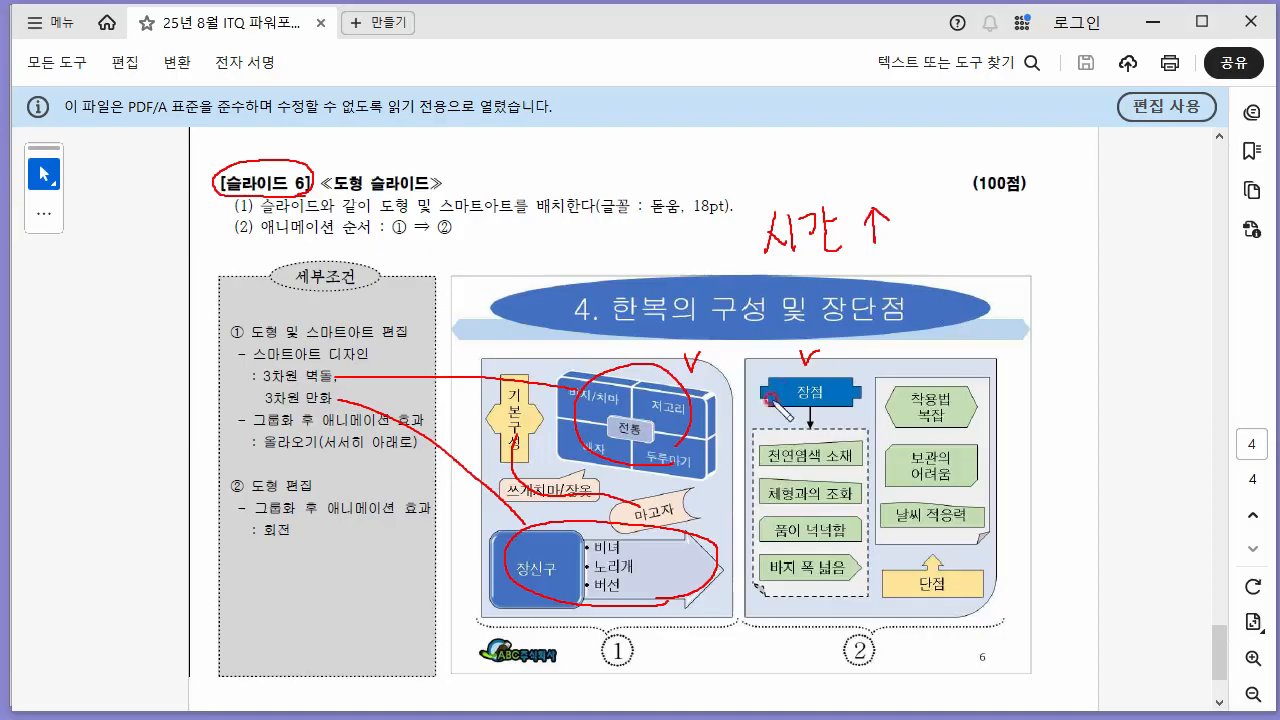
{"action": "key", "text": "Escape"}
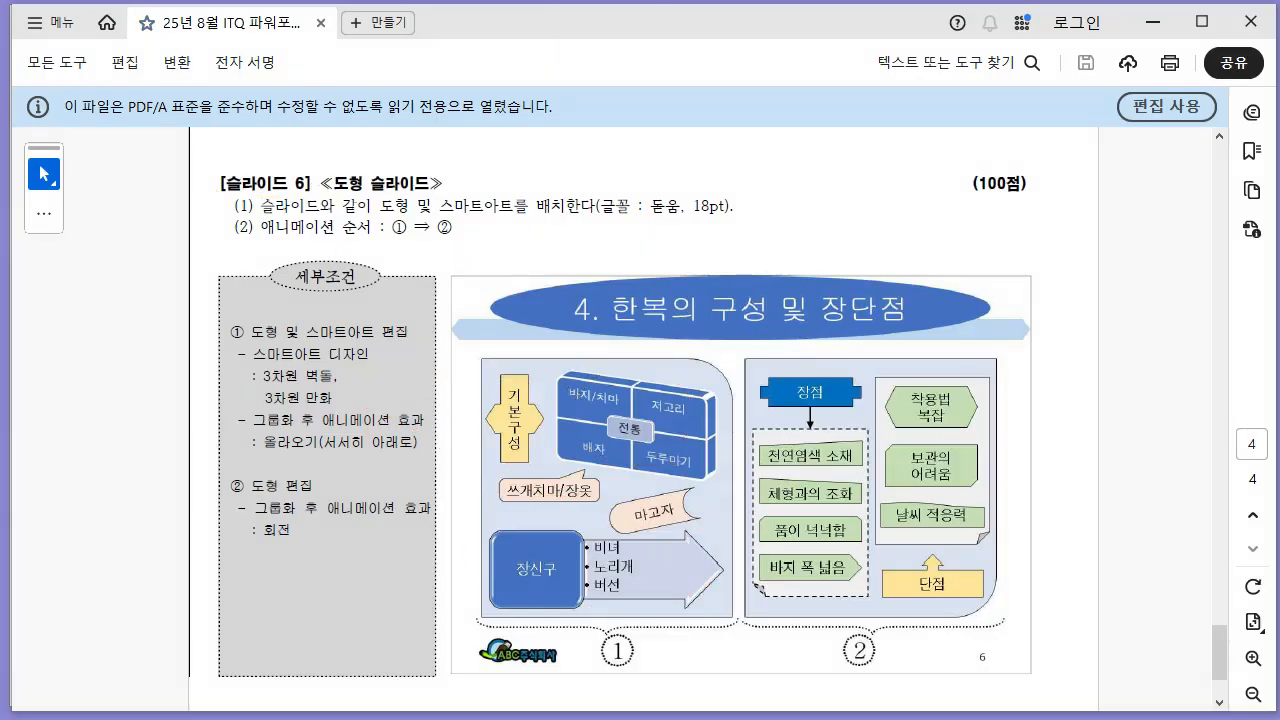
{"action": "key", "text": "alt+Tab"}
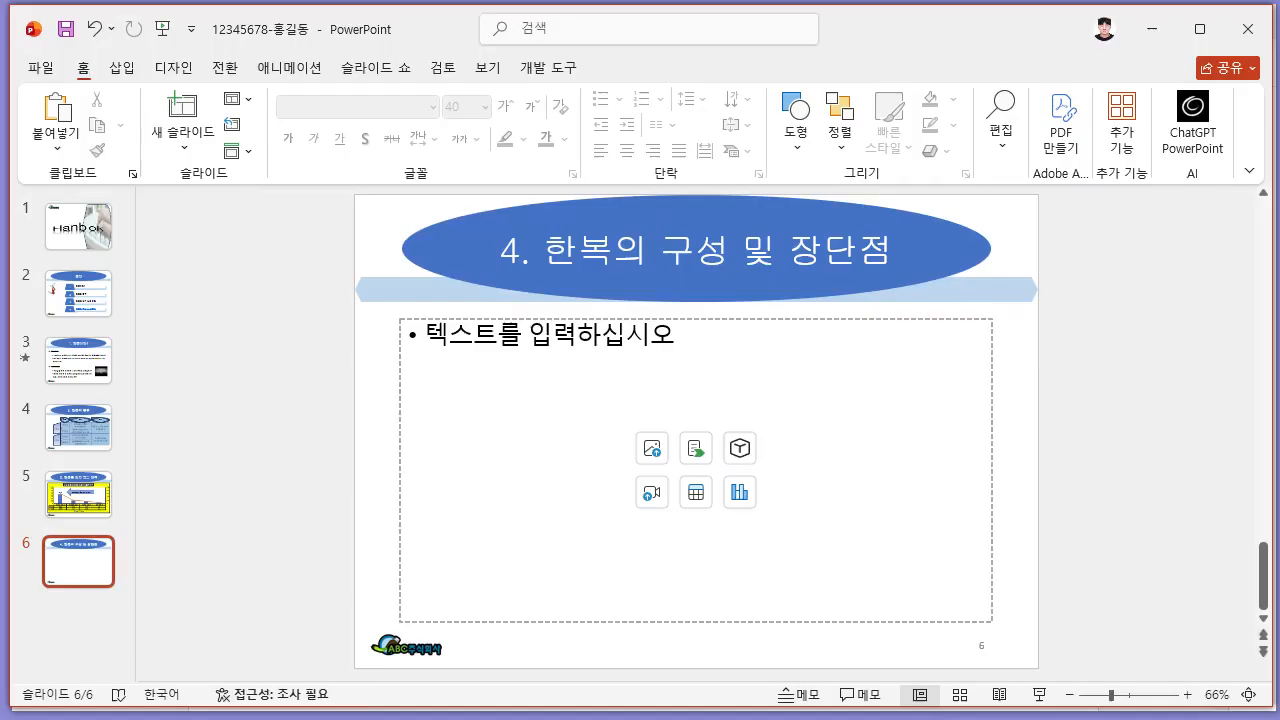
- Delete the empty body text placeholder below the slide 6 title
{"action": "left_click", "coordinate": [637, 318]}
{"action": "key", "text": "Delete"}
{"action": "left_click", "coordinate": [633, 388]}
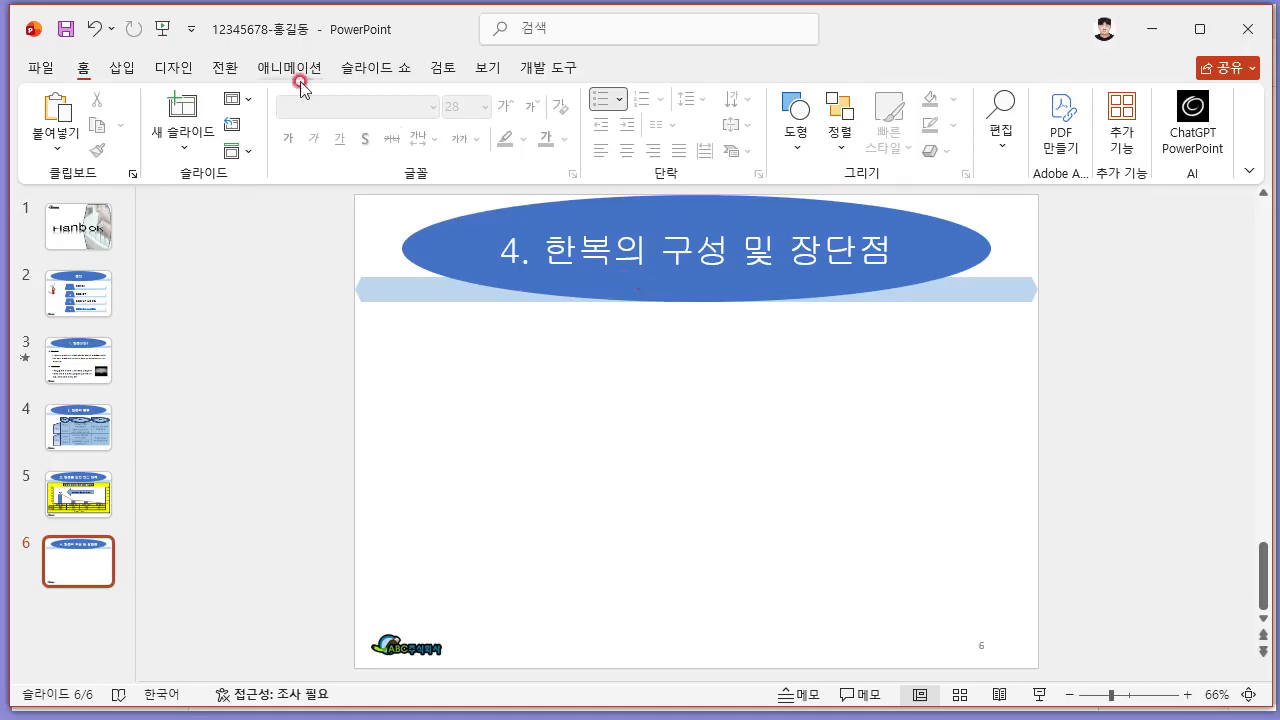
- Check the background panel's form in the exam PDF and draw a snip-and-round single corner rectangle about 8.6 cm square on slide 6
{"action": "left_click", "coordinate": [122, 68]}
{"action": "left_click", "coordinate": [357, 148]}
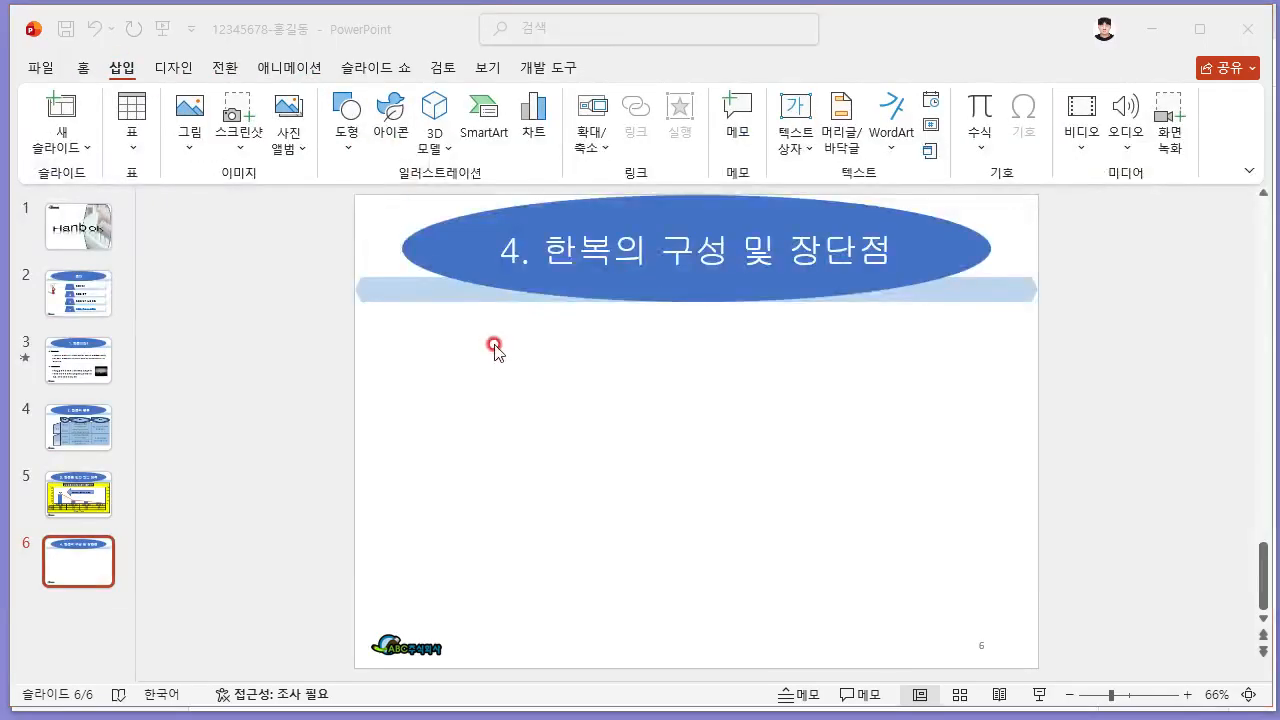
{"action": "left_click", "coordinate": [297, 261]}
{"action": "left_click", "coordinate": [348, 141]}
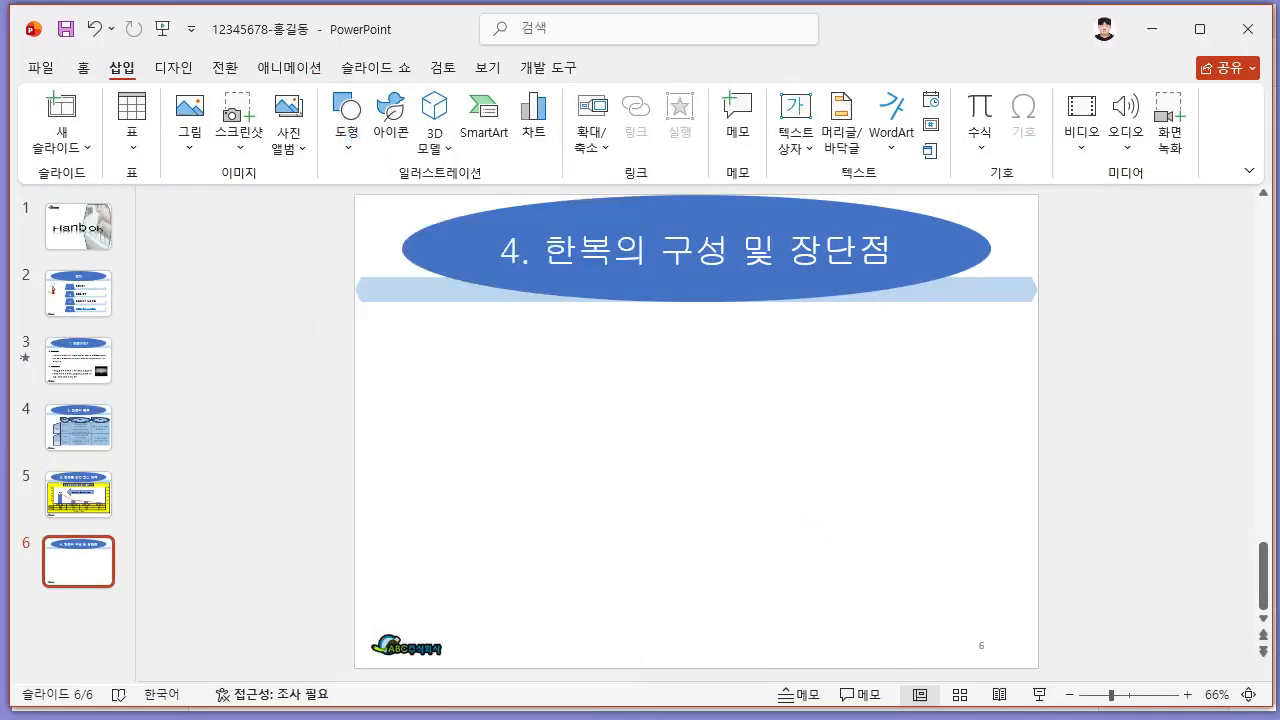
{"action": "key", "text": "alt+Tab"}
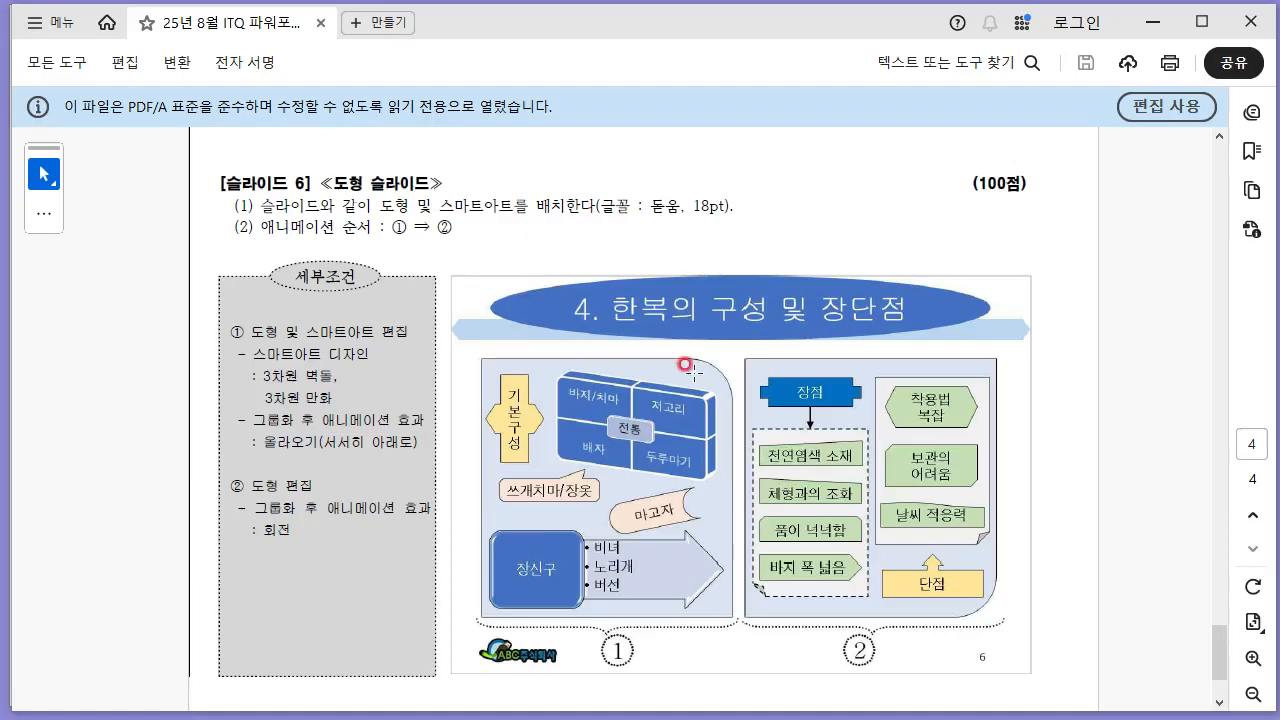
{"action": "key", "text": "alt+Tab"}
{"action": "left_click", "coordinate": [357, 148]}
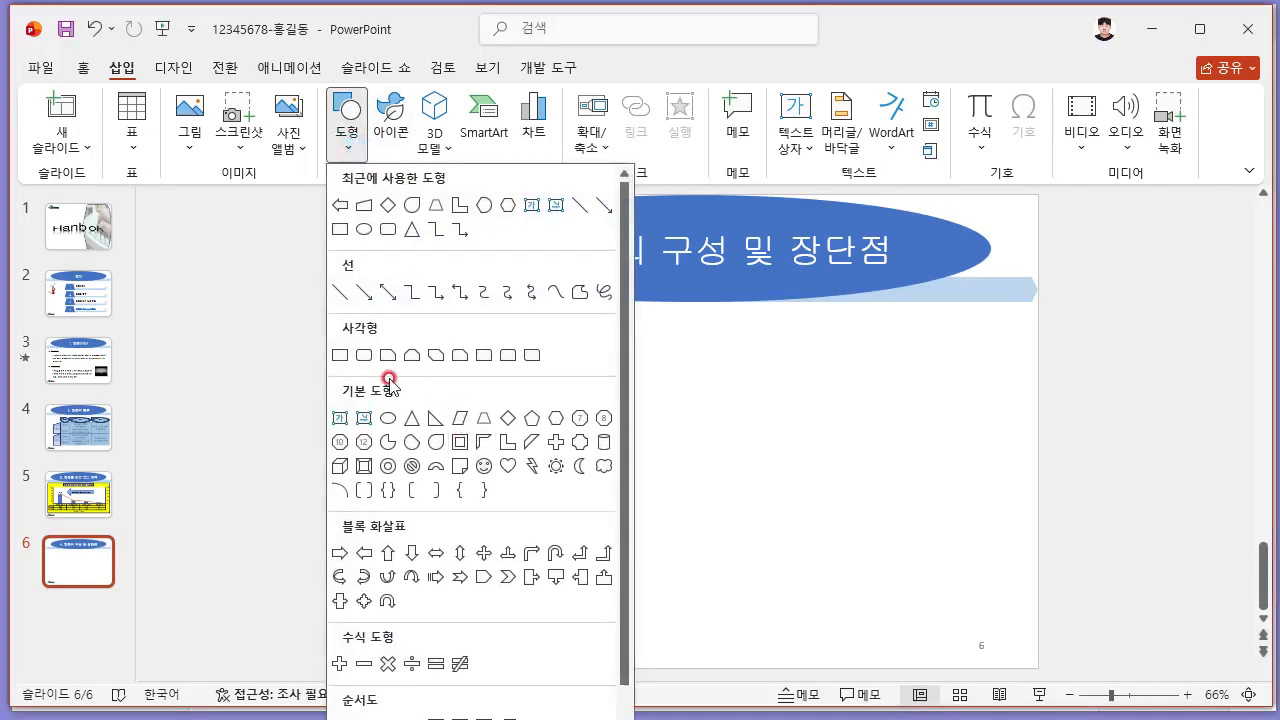
{"action": "left_click", "coordinate": [461, 362]}
{"action": "left_click_drag", "start_coordinate": [474, 343], "coordinate": [687, 558]}
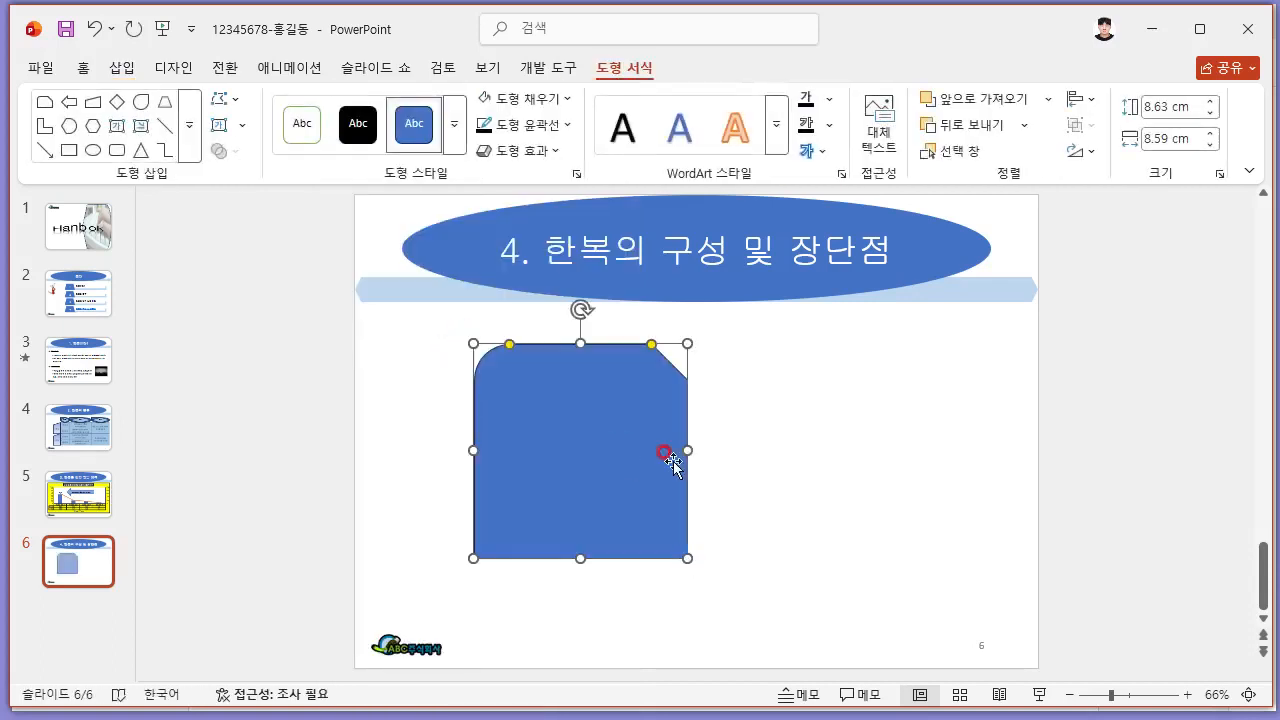
- Mirror the rectangle horizontally, place it below the title on the slide's left half and enlarge it to about 12.7 × 12.7 cm
{"action": "left_click_drag", "start_coordinate": [686, 452], "coordinate": [318, 447]}
{"action": "left_click_drag", "start_coordinate": [397, 426], "coordinate": [446, 388]}
{"action": "left_click_drag", "start_coordinate": [520, 519], "coordinate": [684, 623]}
- Compare the panel's corners with the exam PDF and square off its snipped upper-left corner
{"action": "key", "text": "alt+Tab"}
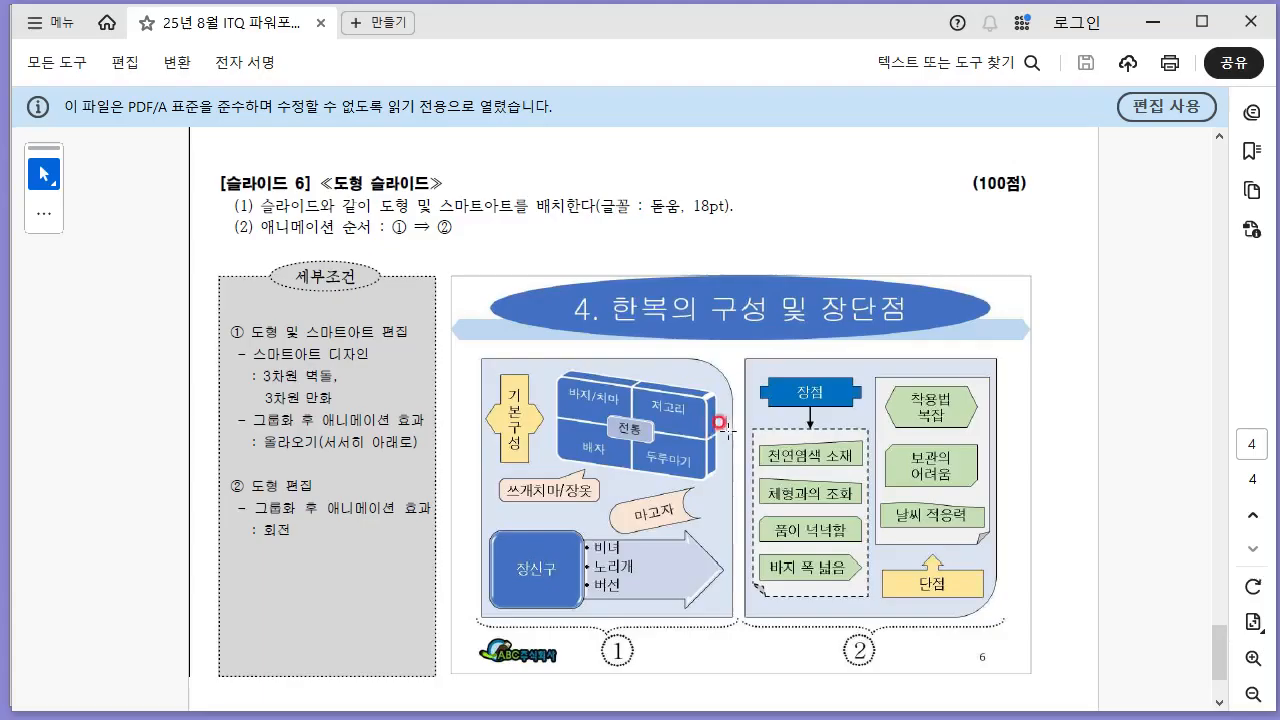
{"action": "key", "text": "alt+Tab"}
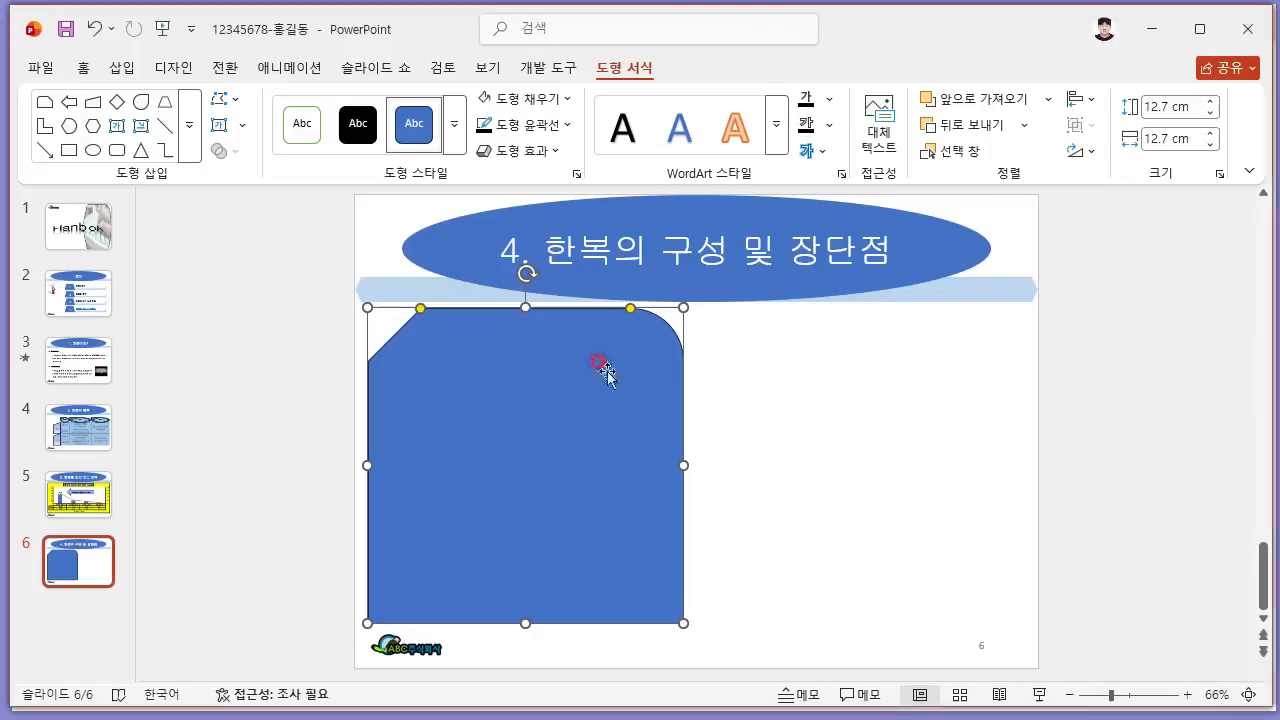
{"action": "left_click_drag", "start_coordinate": [370, 308], "coordinate": [414, 316]}
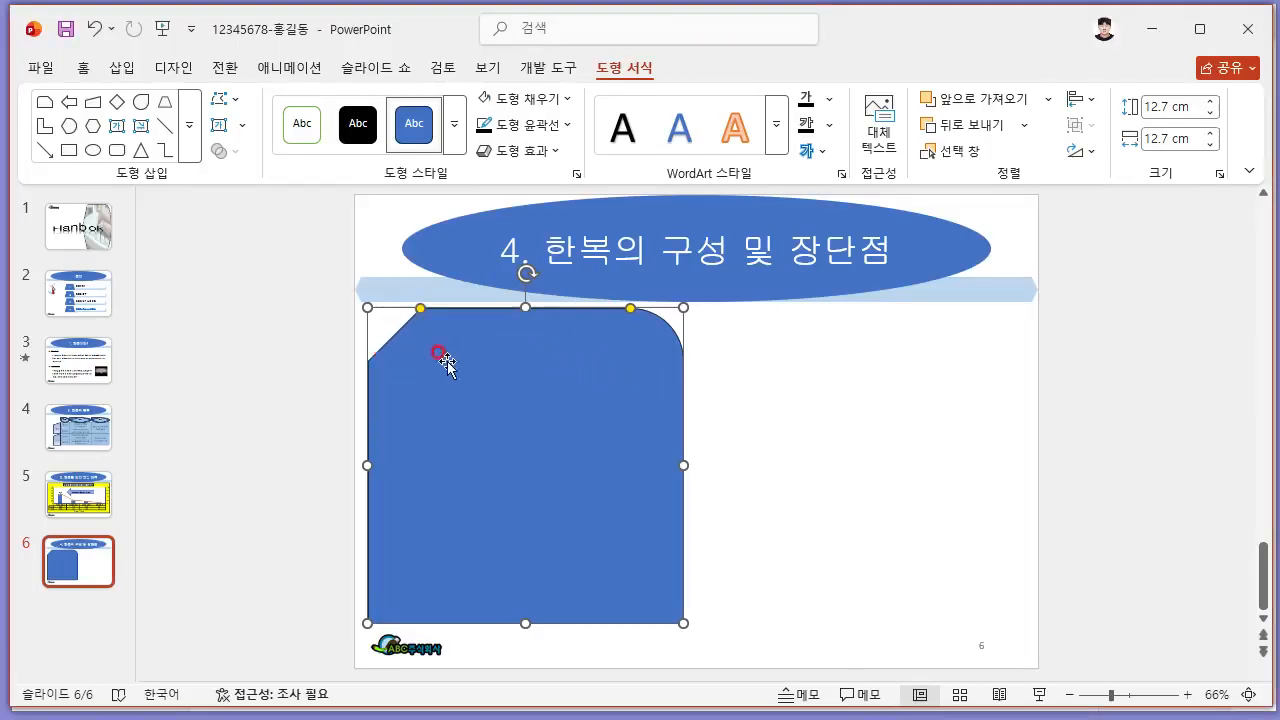
{"action": "key", "text": "alt+Tab"}
{"action": "key", "text": "alt+Tab"}
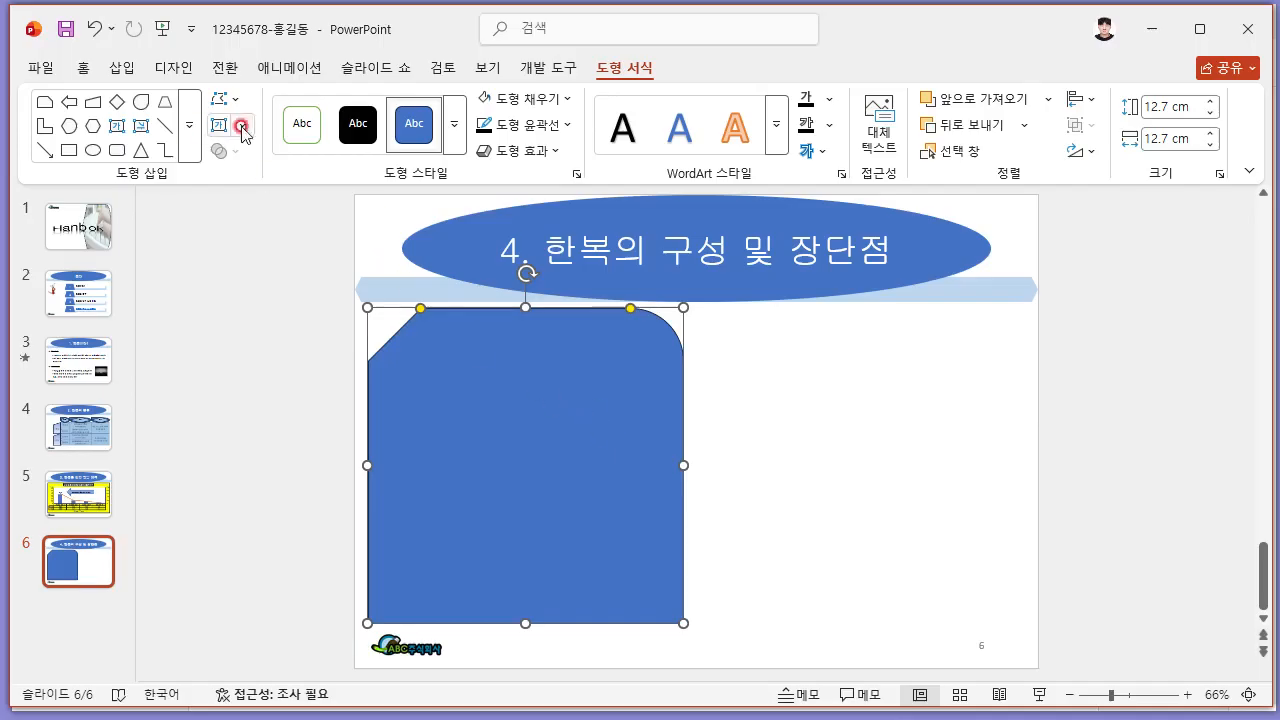
{"action": "left_click_drag", "start_coordinate": [420, 309], "coordinate": [312, 296]}
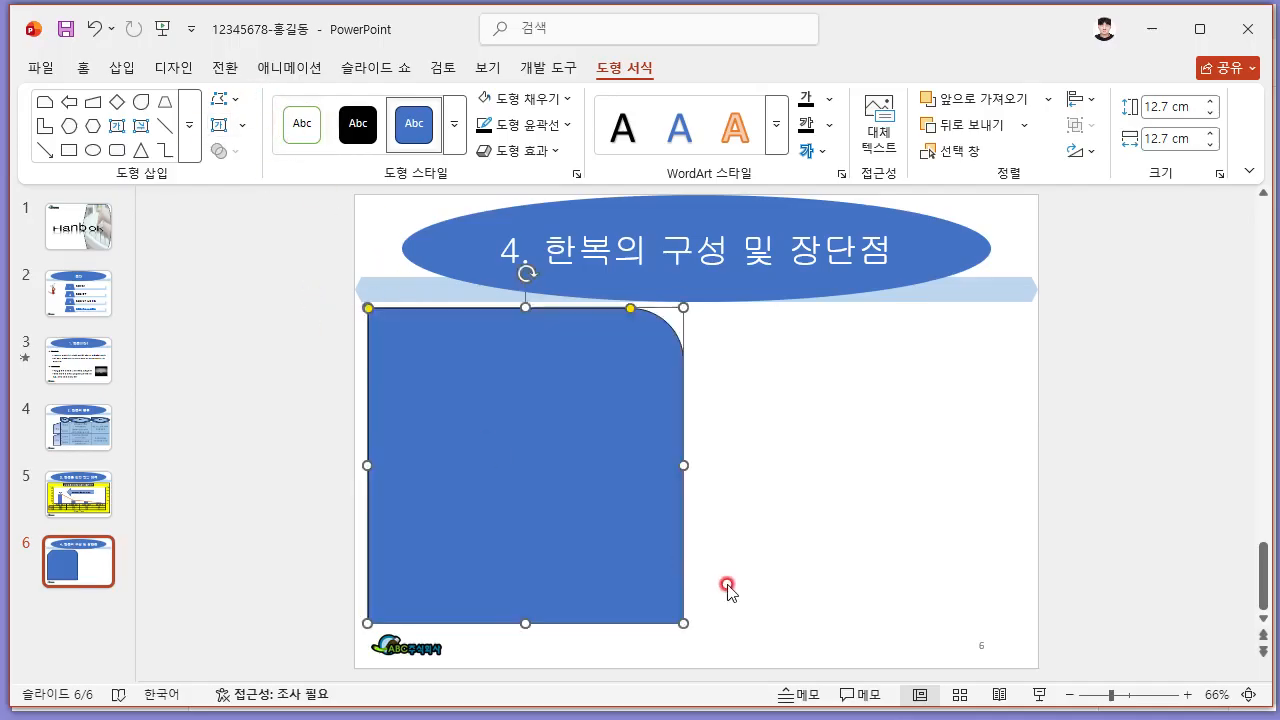
- Duplicate the panel onto the slide's right half and rotate the copy 90° clockwise to match the exam PDF
{"action": "key", "text": "ctrl+d"}
{"action": "left_click_drag", "start_coordinate": [614, 466], "coordinate": [920, 462]}
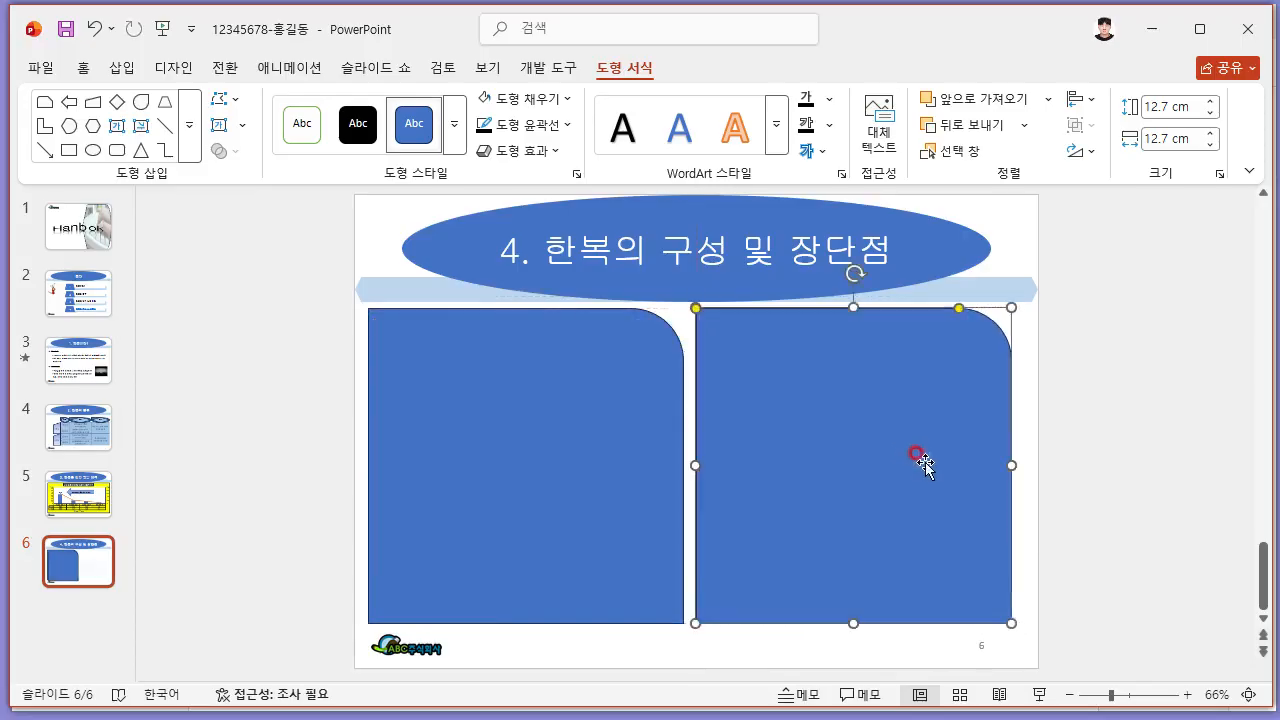
{"action": "key", "text": "alt+Tab"}
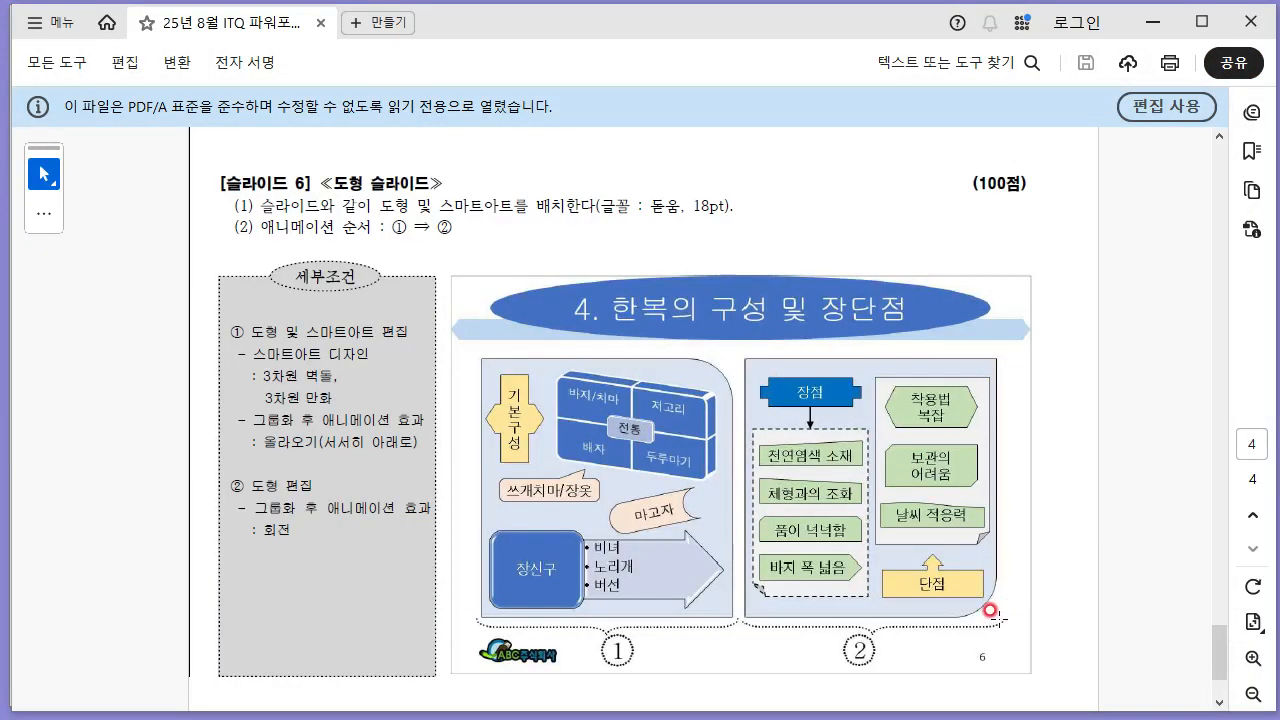
{"action": "key", "text": "alt+Tab"}
{"action": "left_click_drag", "start_coordinate": [851, 266], "coordinate": [980, 467]}
{"action": "left_click", "coordinate": [1120, 472]}
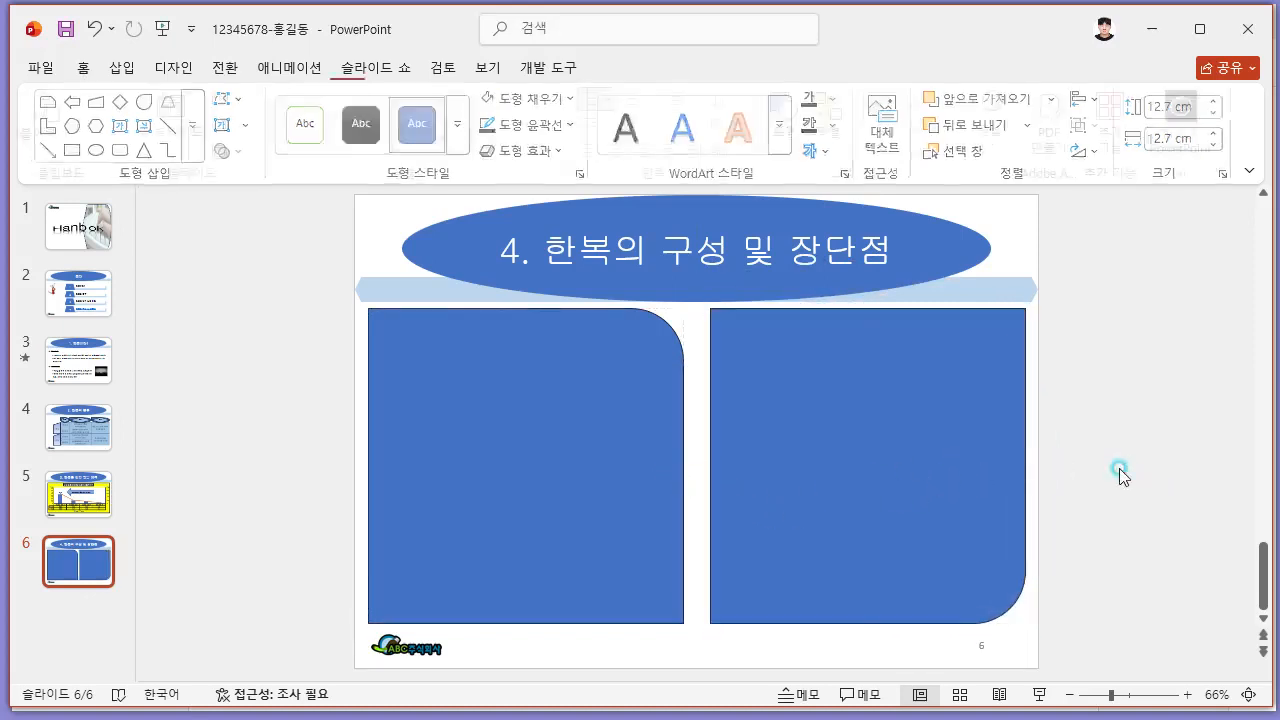
- Fill both slide 6 background panels with the lightest tint of the light-blue theme colour, matching the exam PDF
{"action": "key", "text": "alt+Tab"}
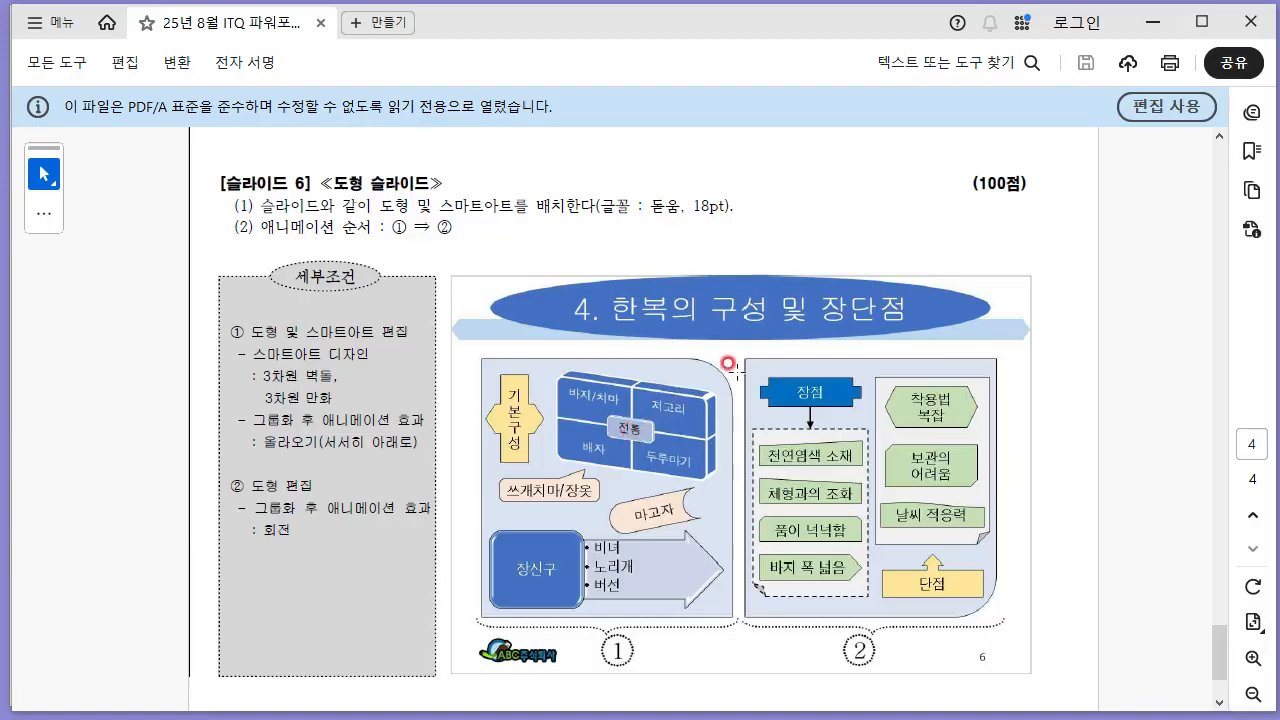
{"action": "key", "text": "alt+Tab"}
{"action": "key", "text": "ctrl+a"}
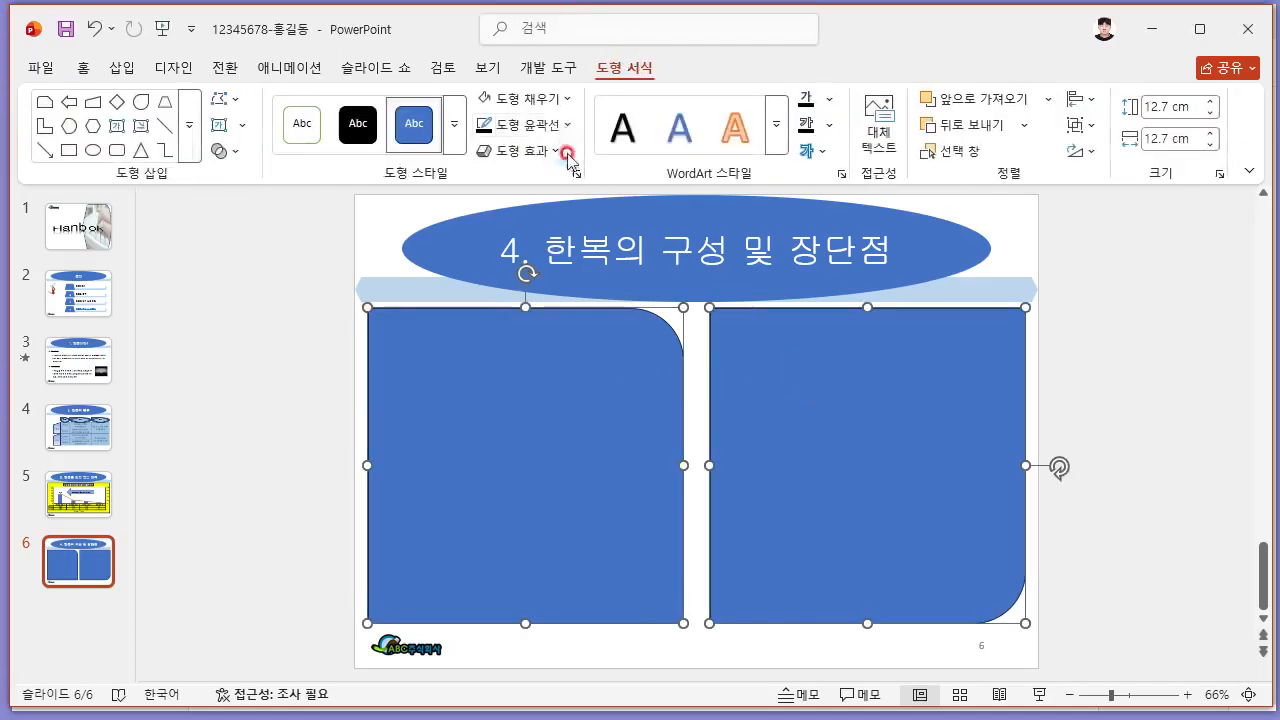
{"action": "left_click", "coordinate": [566, 99]}
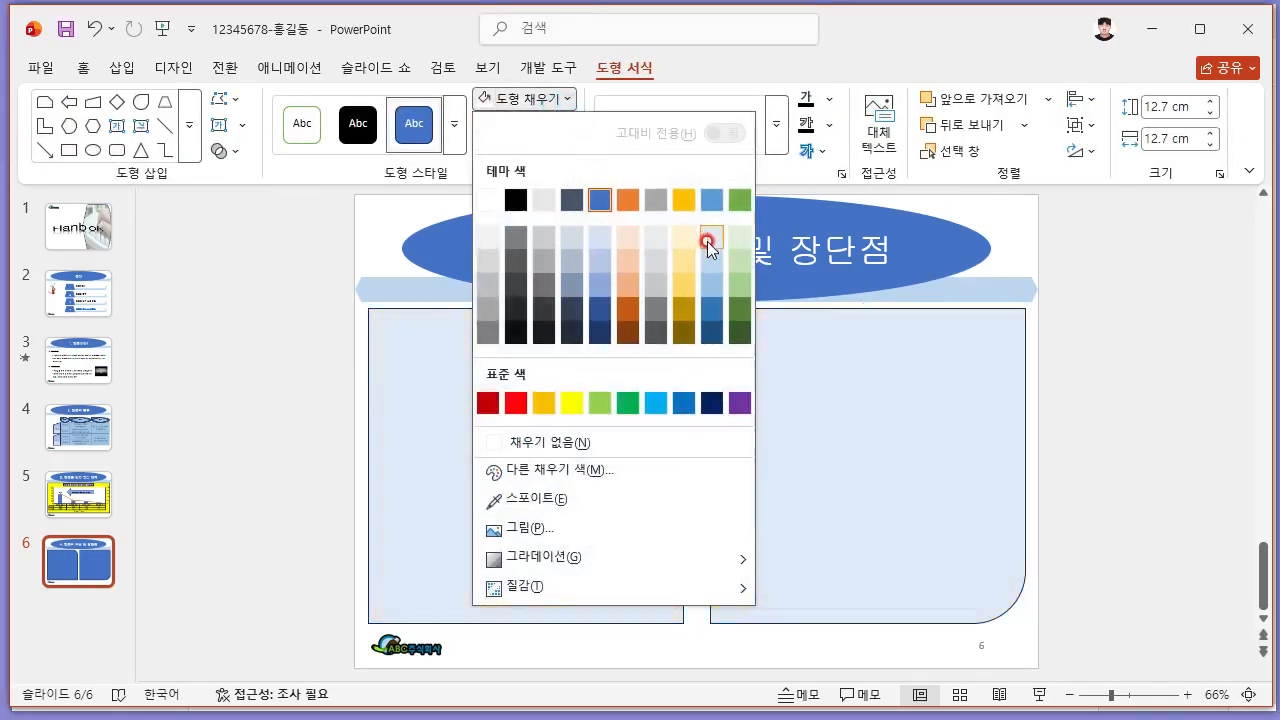
{"action": "left_click", "coordinate": [711, 242]}
{"action": "left_click", "coordinate": [1080, 346]}
- Compare the 기본구성 shape at the left panel's upper-left in the exam PDF with the available block arrow shapes
{"action": "key", "text": "alt+Tab"}
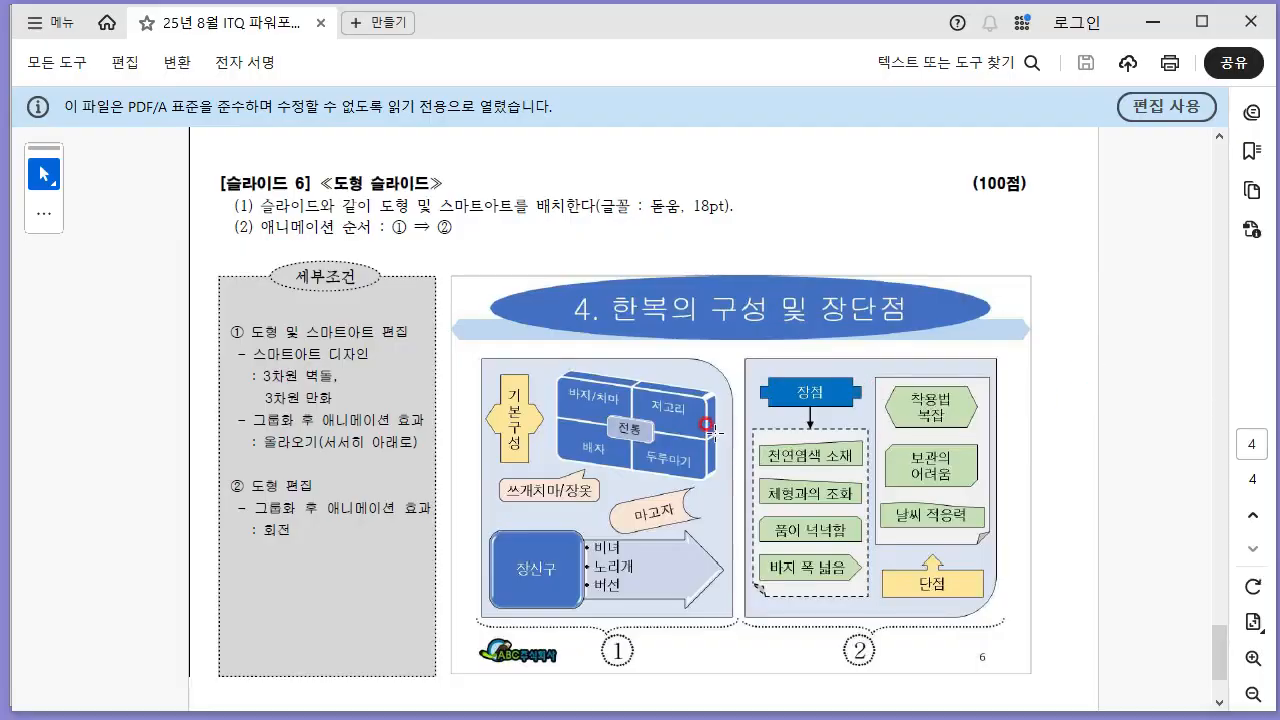
{"action": "key", "text": "alt+Tab"}
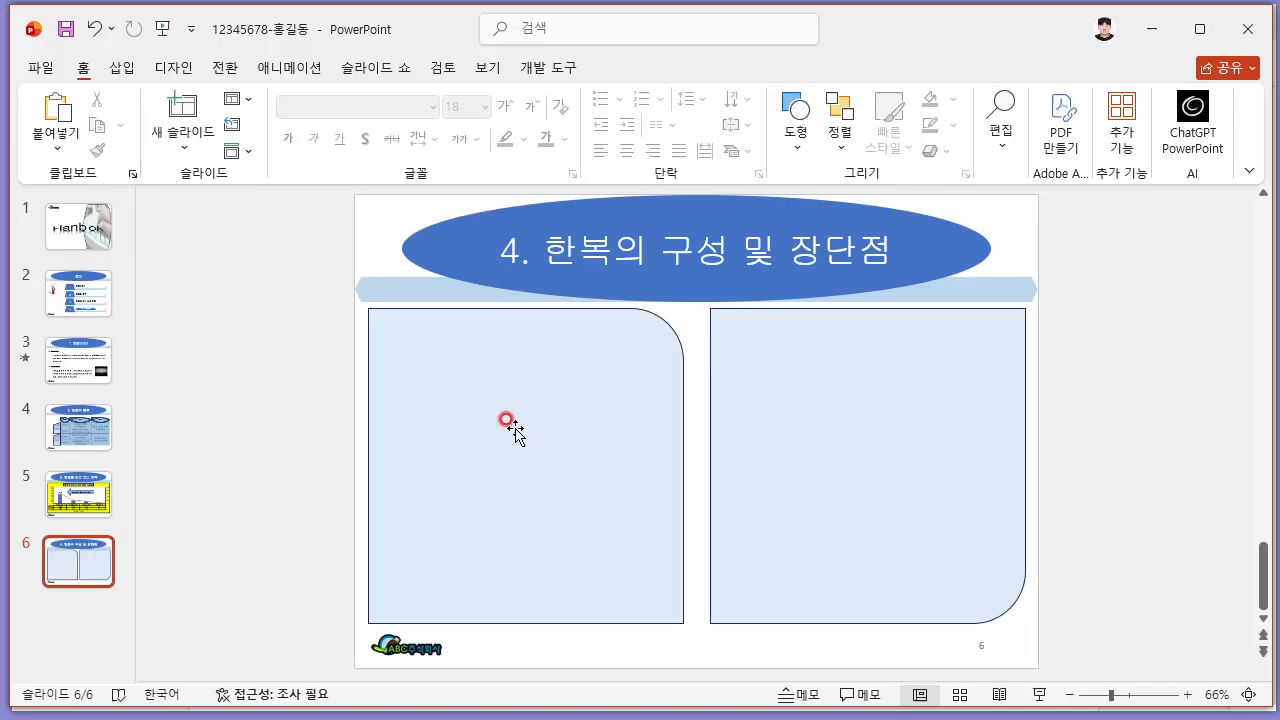
{"action": "left_click", "coordinate": [124, 69]}
{"action": "left_click", "coordinate": [345, 112]}
{"action": "key", "text": "alt+Tab"}
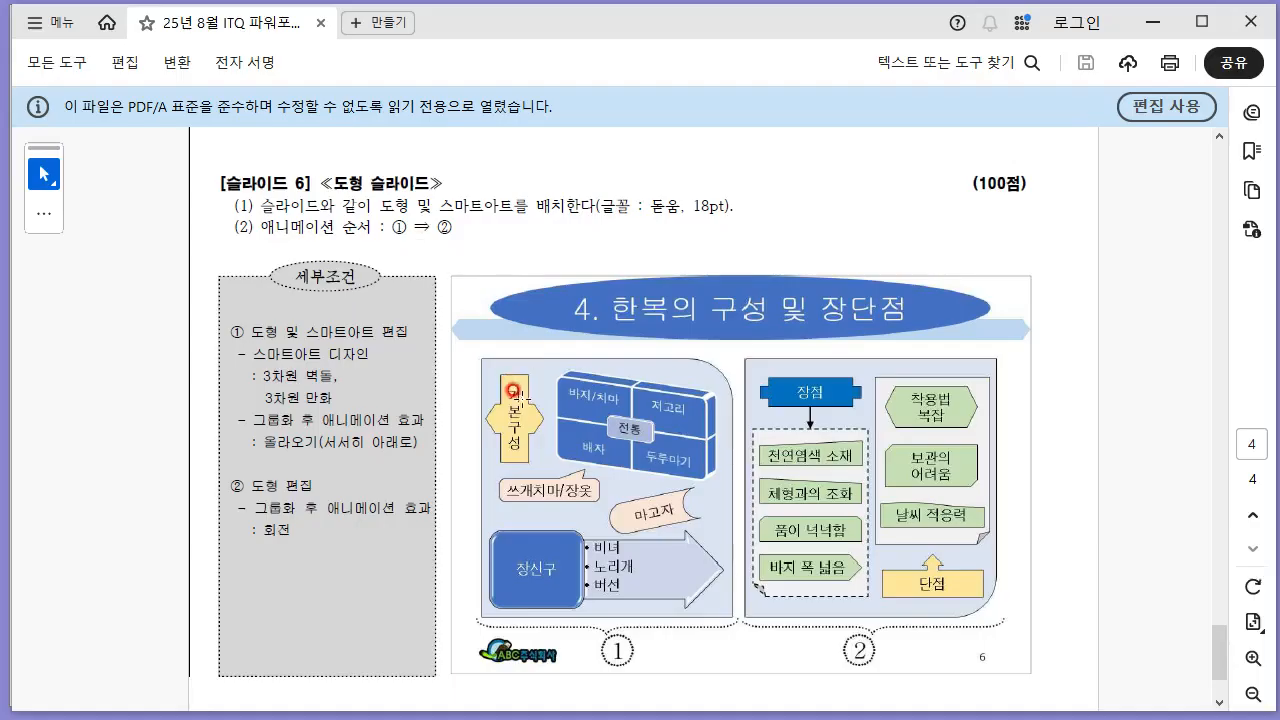
{"action": "key", "text": "alt+Tab"}
{"action": "left_click", "coordinate": [346, 118]}
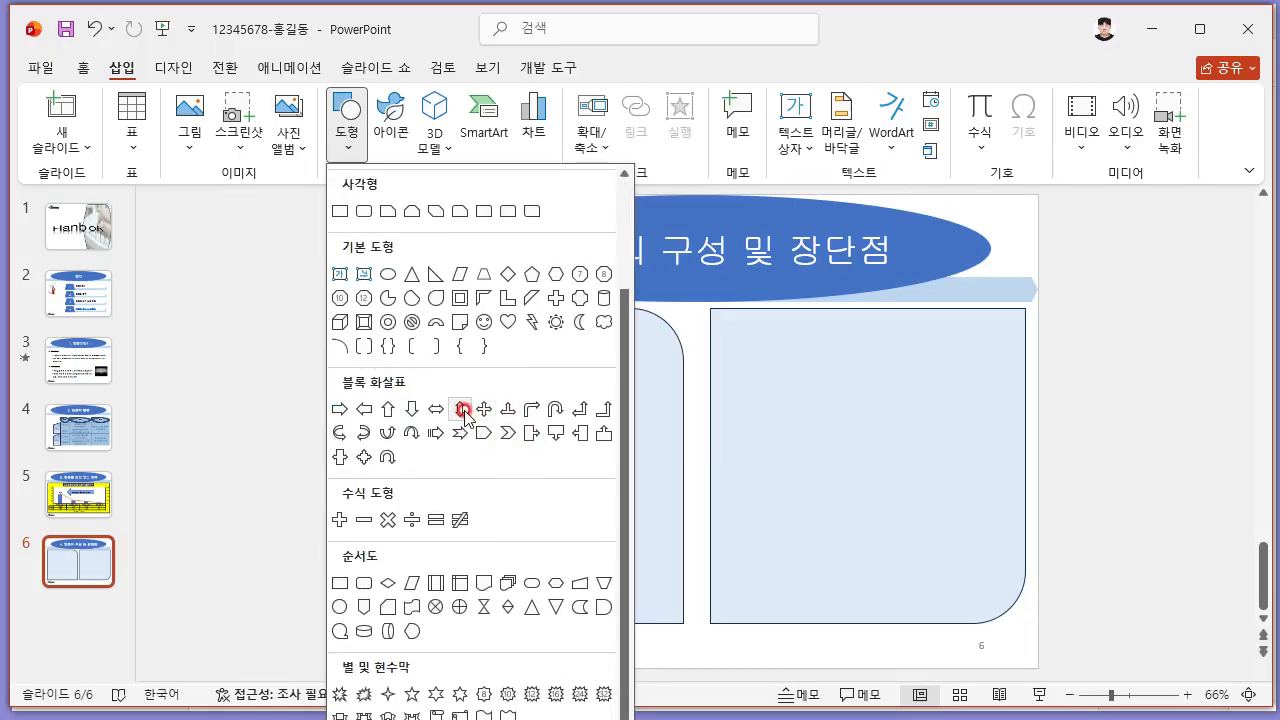
{"action": "key", "text": "alt+Tab"}
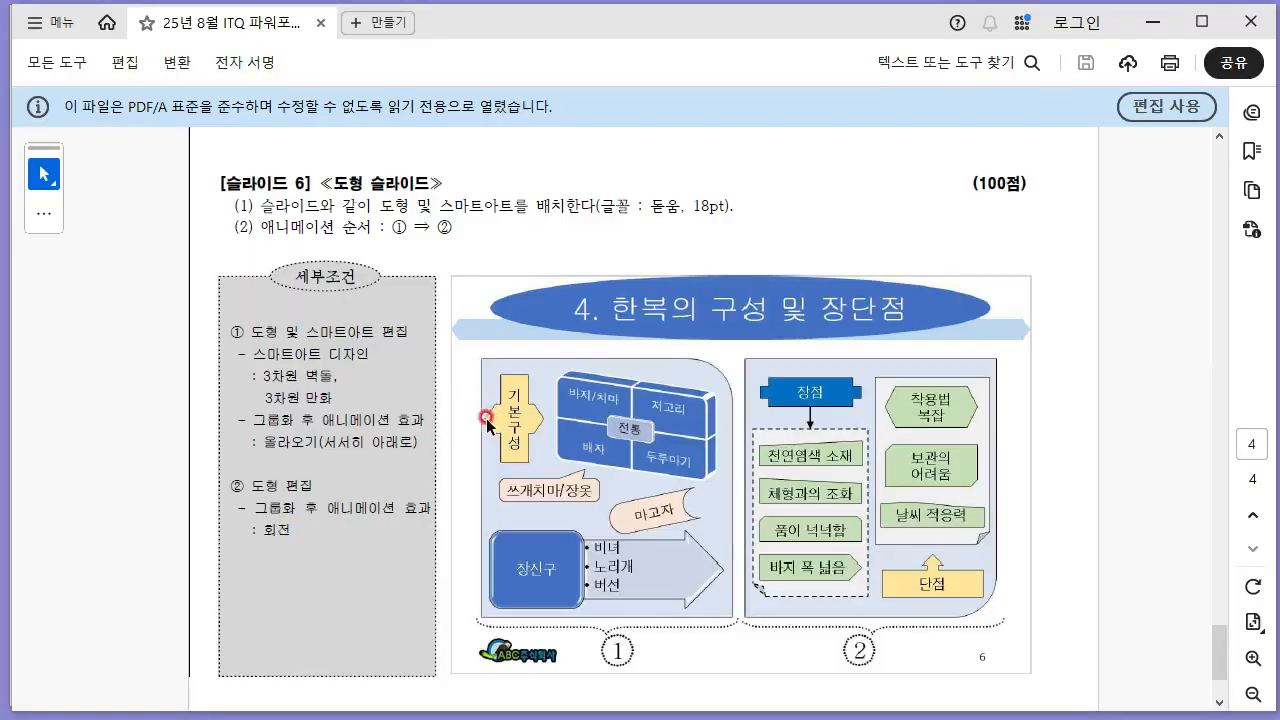
{"action": "key", "text": "alt+Tab"}
- Draw an up-down arrow callout about 3.1 cm high and 2.46 cm wide in the left panel's upper-left corner
{"action": "left_click", "coordinate": [358, 145]}
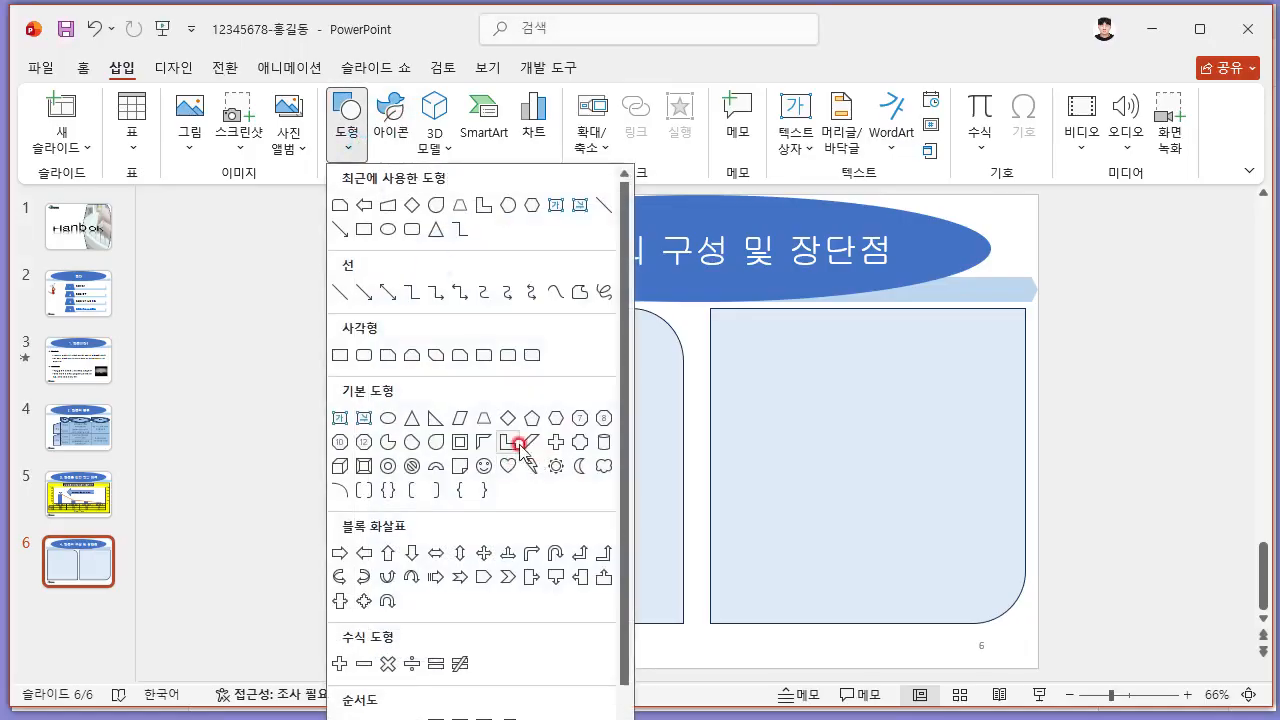
{"action": "scroll", "coordinate": [547, 609], "scroll_direction": "down", "scroll_amount": 1}
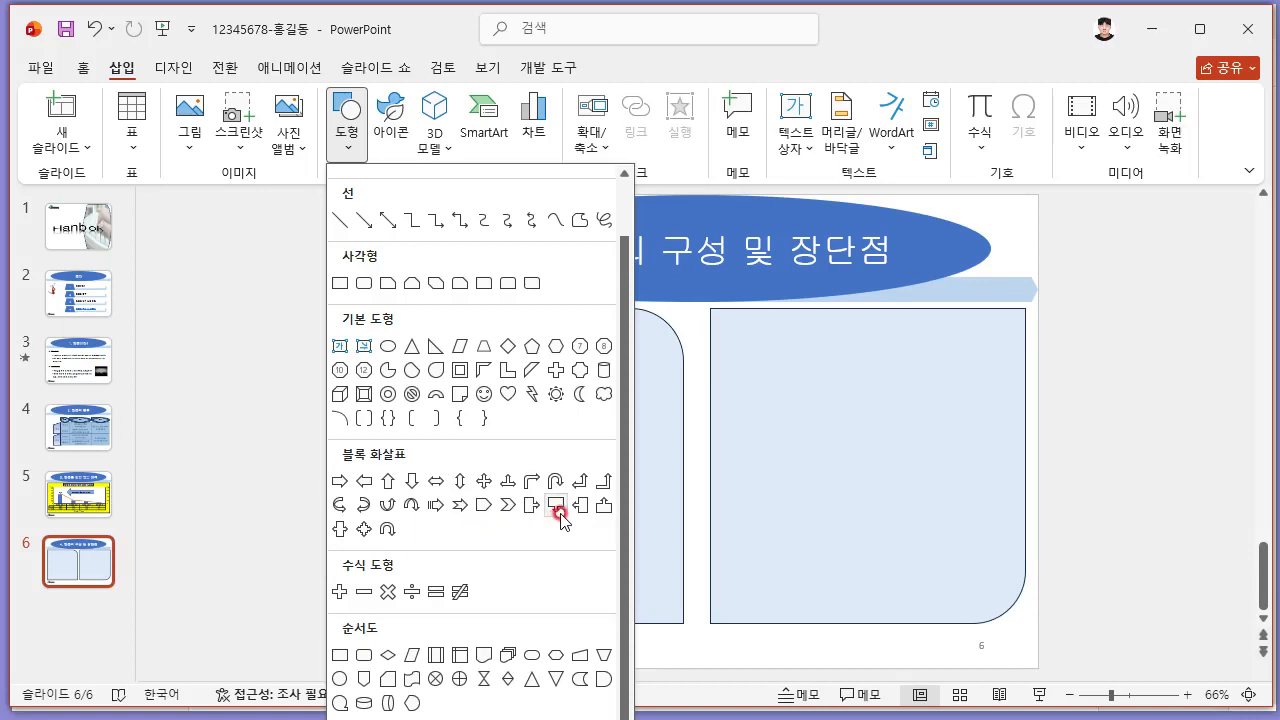
{"action": "scroll", "coordinate": [553, 515], "scroll_direction": "down", "scroll_amount": 2}
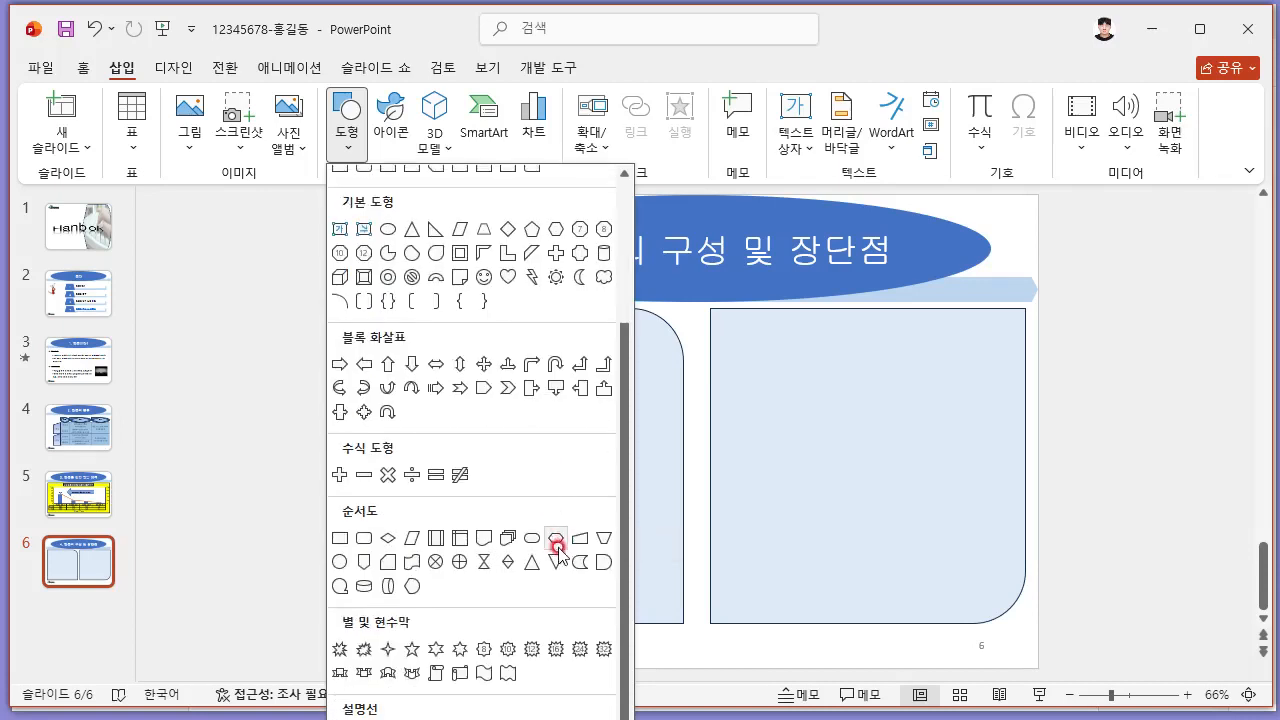
{"action": "scroll", "coordinate": [512, 590], "scroll_direction": "up", "scroll_amount": 1}
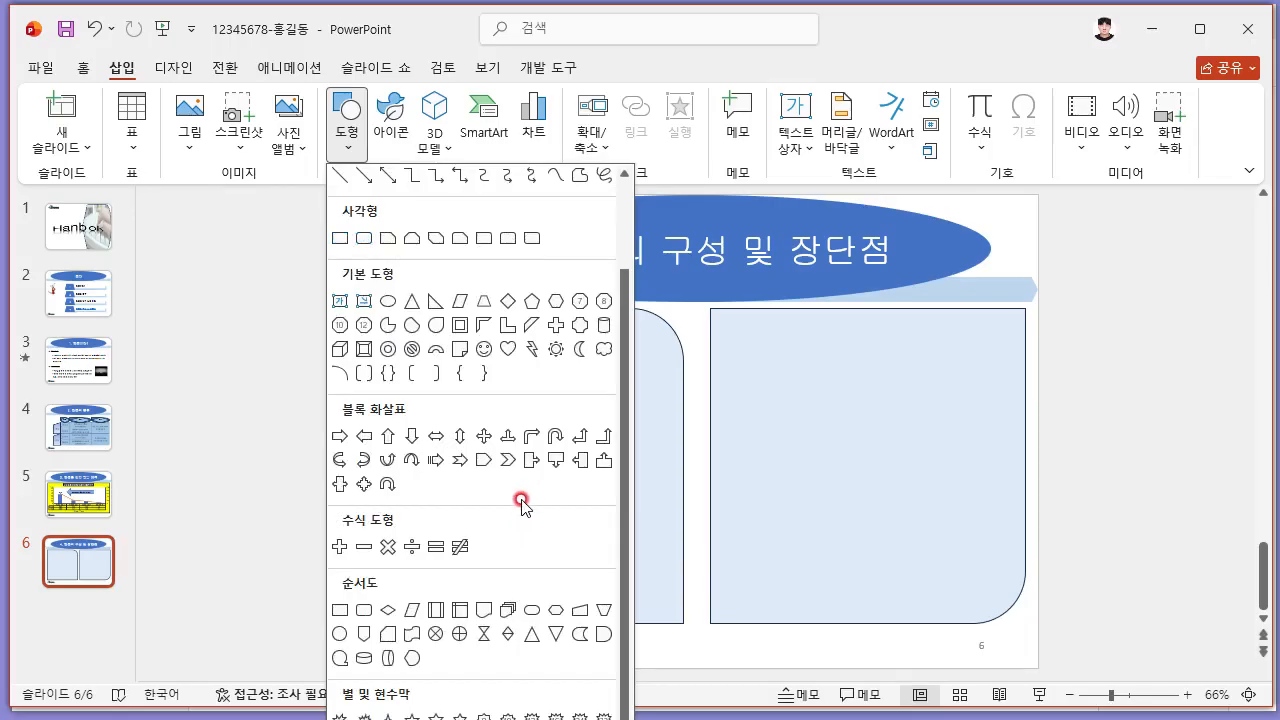
{"action": "scroll", "coordinate": [527, 500], "scroll_direction": "up", "scroll_amount": 1}
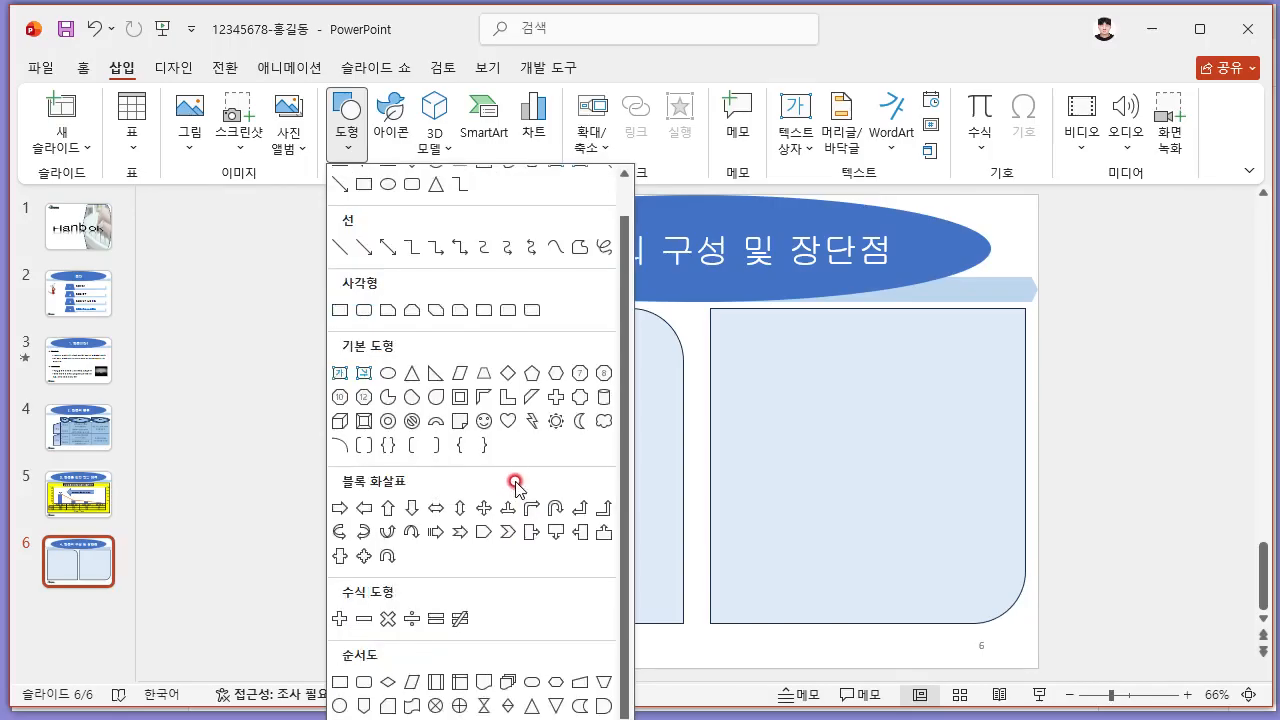
{"action": "left_click", "coordinate": [343, 556]}
{"action": "left_click_drag", "start_coordinate": [378, 337], "coordinate": [446, 397]}
{"action": "key", "text": "alt+Tab"}
{"action": "key", "text": "alt+Tab"}
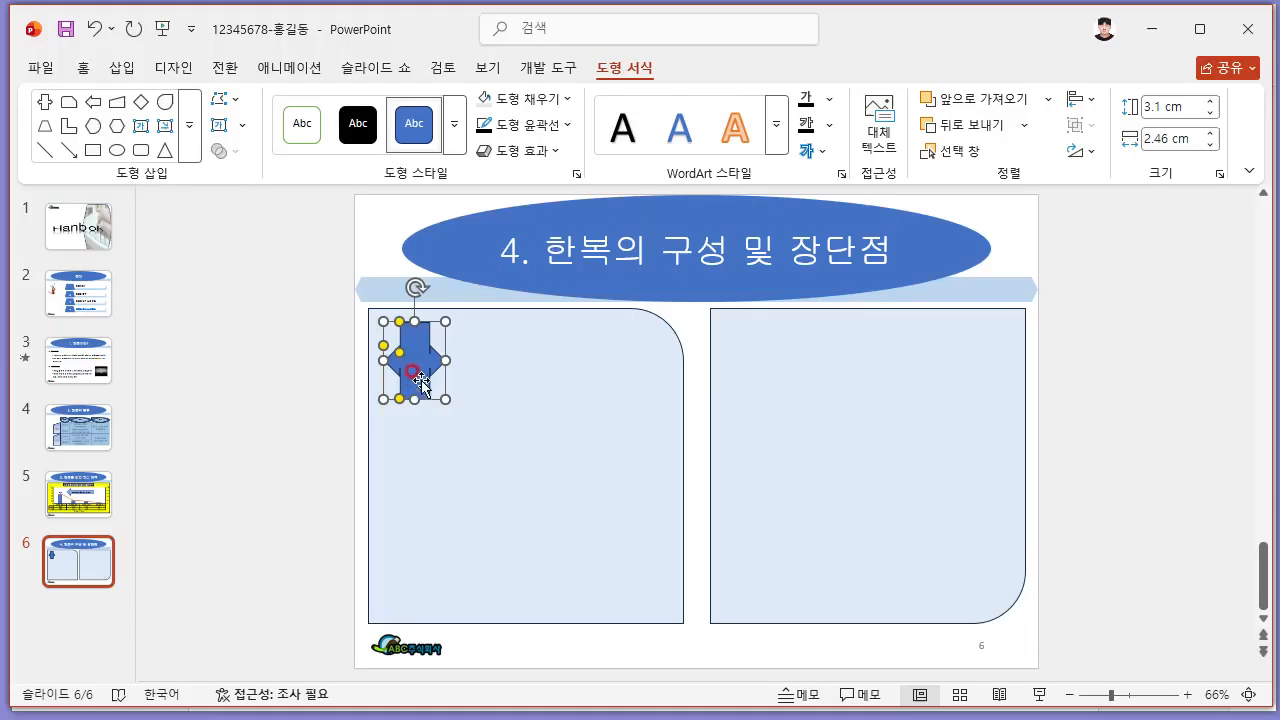
- Reshape the arrow callout into a taller cross form with straight vertical arms and side points, as in the exam PDF
{"action": "left_click_drag", "start_coordinate": [398, 352], "coordinate": [383, 353]}
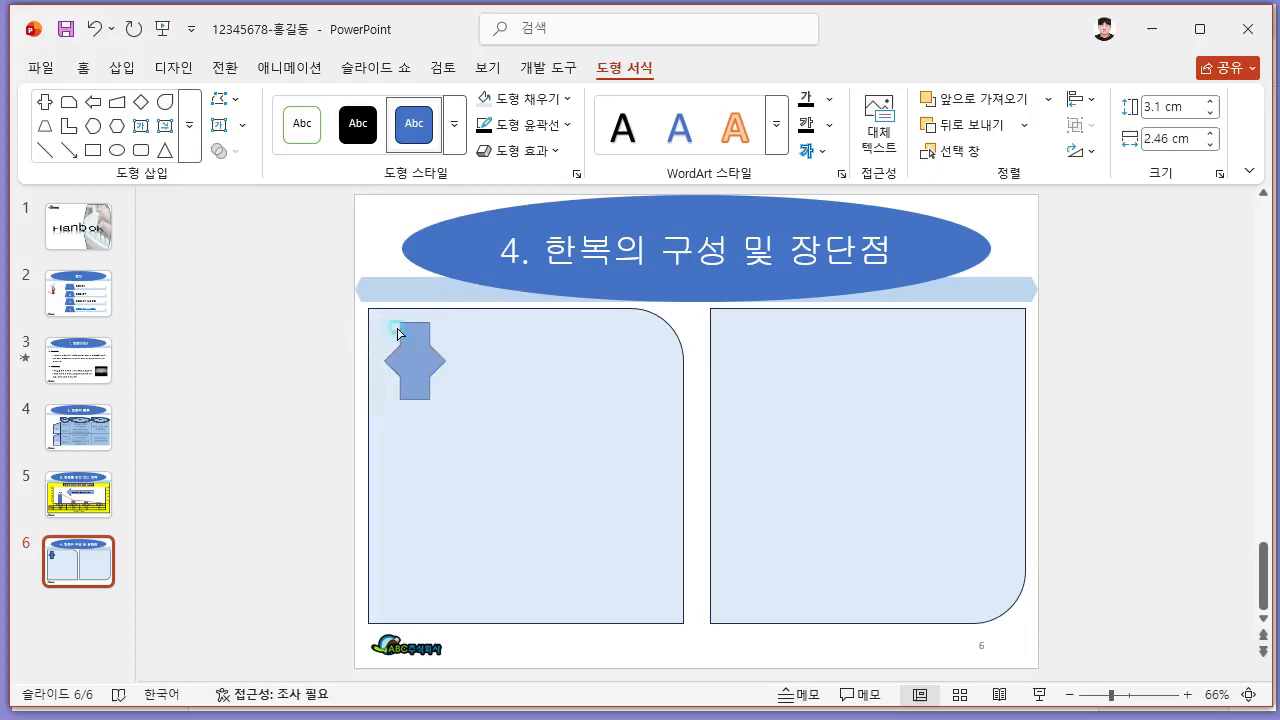
{"action": "left_click", "coordinate": [398, 345]}
{"action": "left_click_drag", "start_coordinate": [385, 343], "coordinate": [404, 394]}
{"action": "key", "text": "alt+Tab"}
{"action": "key", "text": "alt+Tab"}
{"action": "left_click", "coordinate": [418, 368]}
- Insert a 제목 있는 행렬형 (titled matrix) SmartArt graphic for the four-quadrant diagram in the exam PDF
{"action": "key", "text": "alt+Tab"}
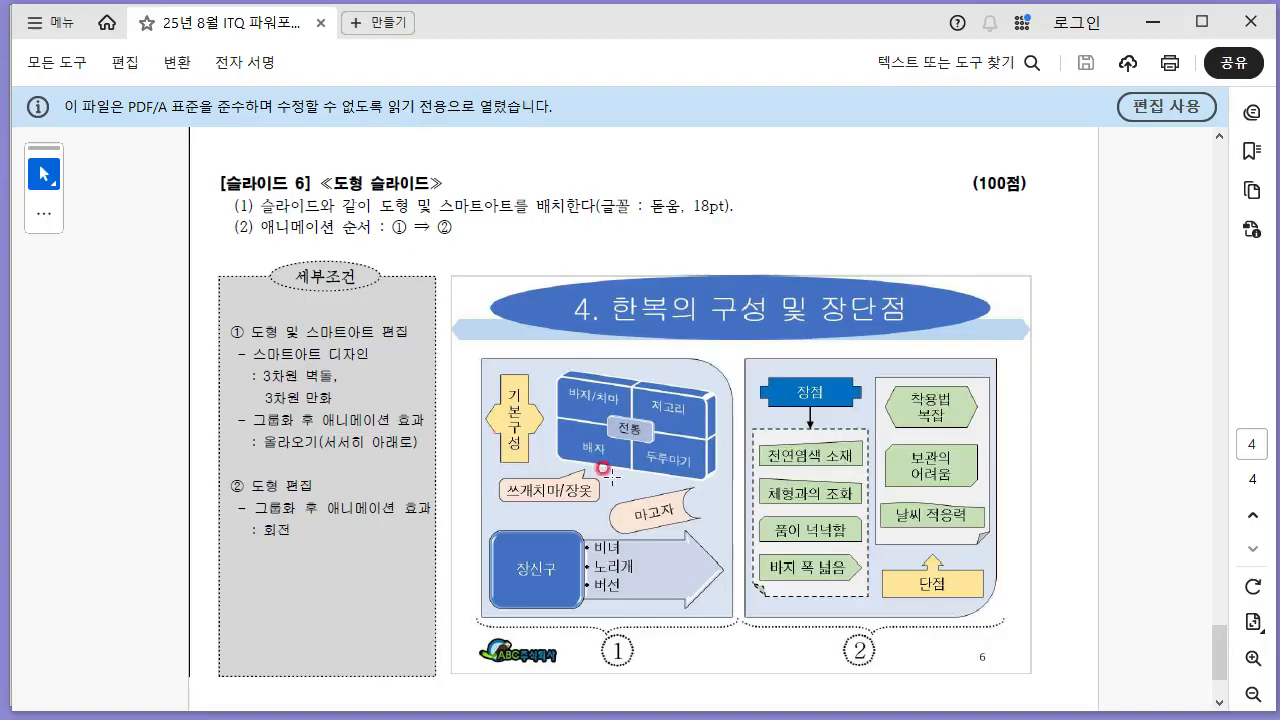
{"action": "key", "text": "alt+Tab"}
{"action": "left_click", "coordinate": [268, 18]}
{"action": "left_click", "coordinate": [121, 70]}
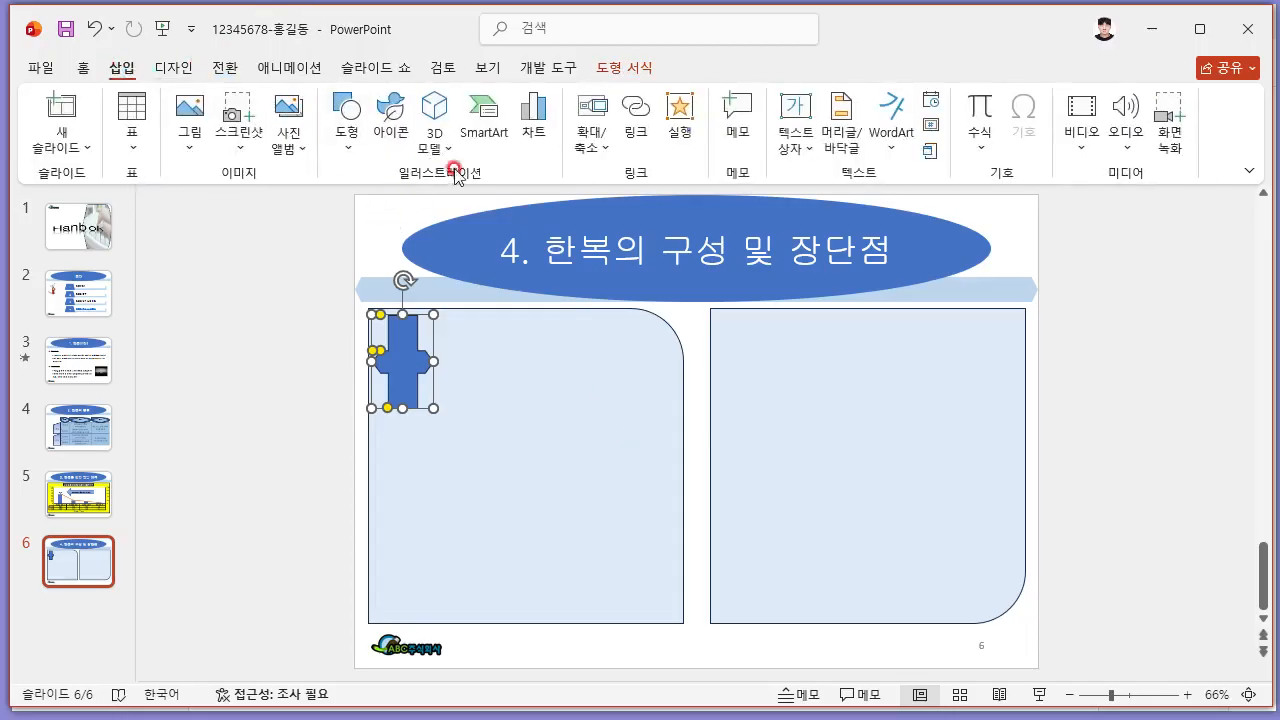
{"action": "left_click", "coordinate": [481, 128]}
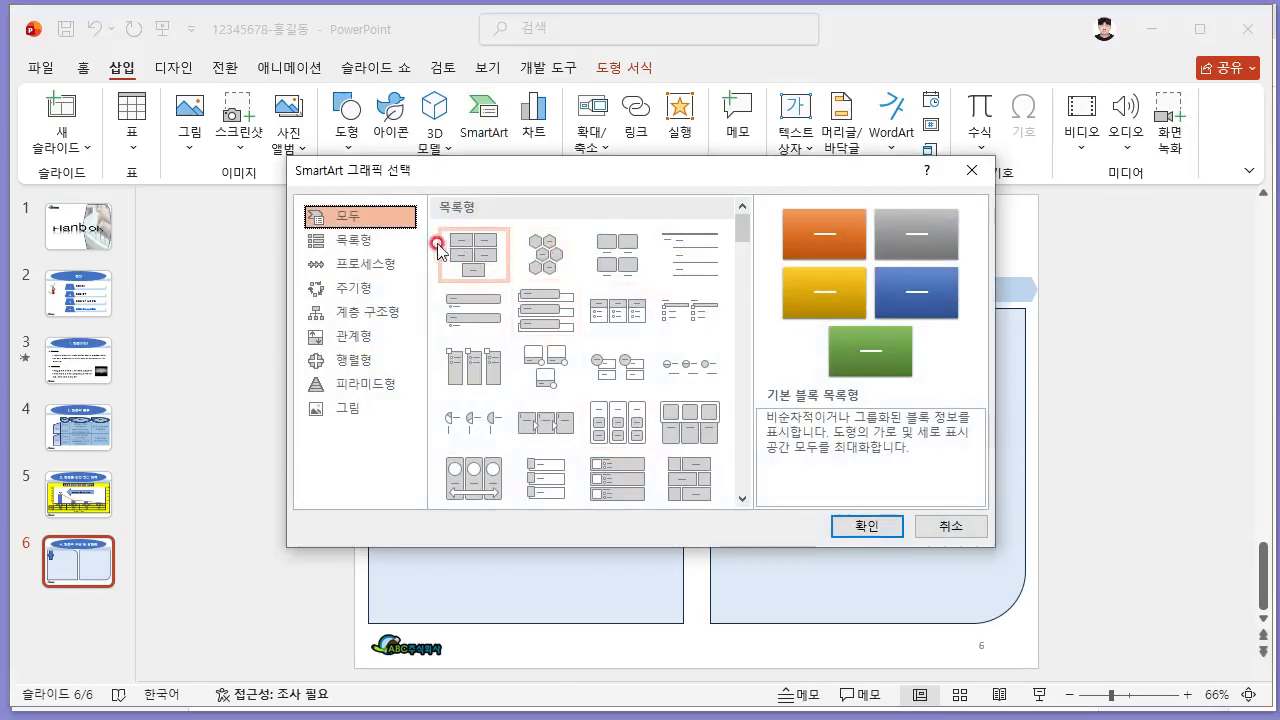
{"action": "scroll", "coordinate": [610, 405], "scroll_direction": "down", "scroll_amount": 3}
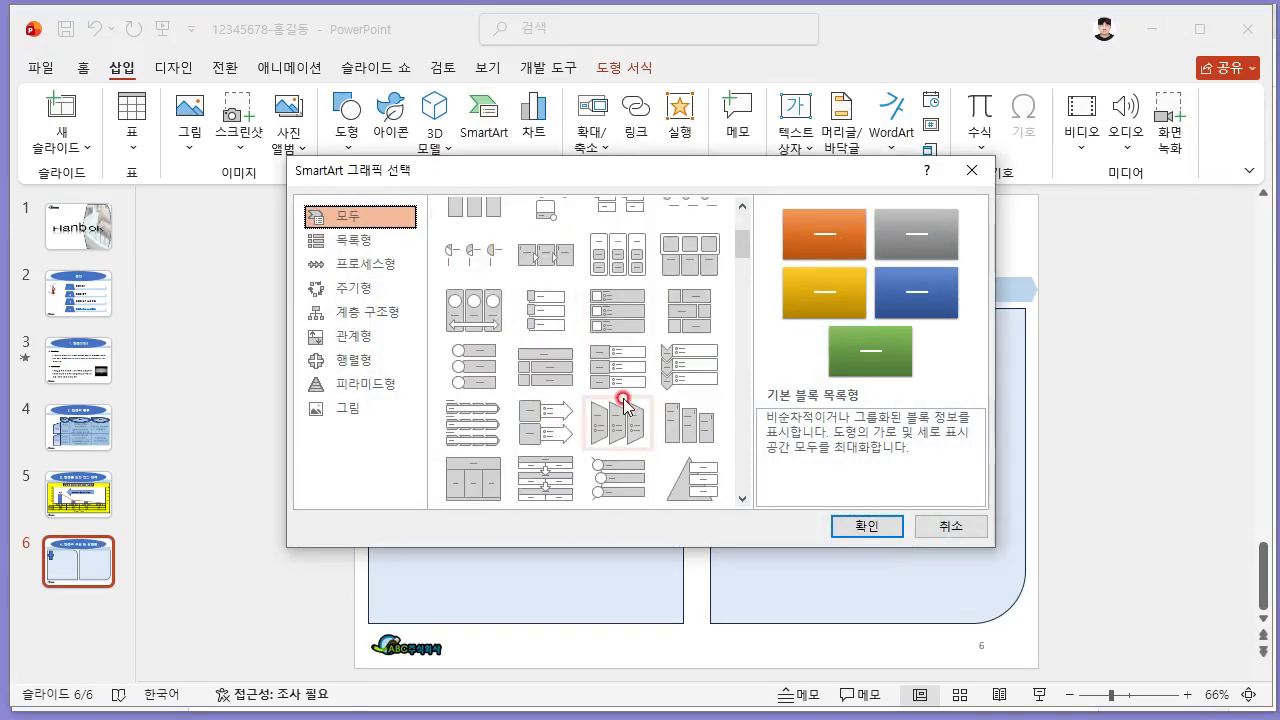
{"action": "left_click", "coordinate": [537, 418]}
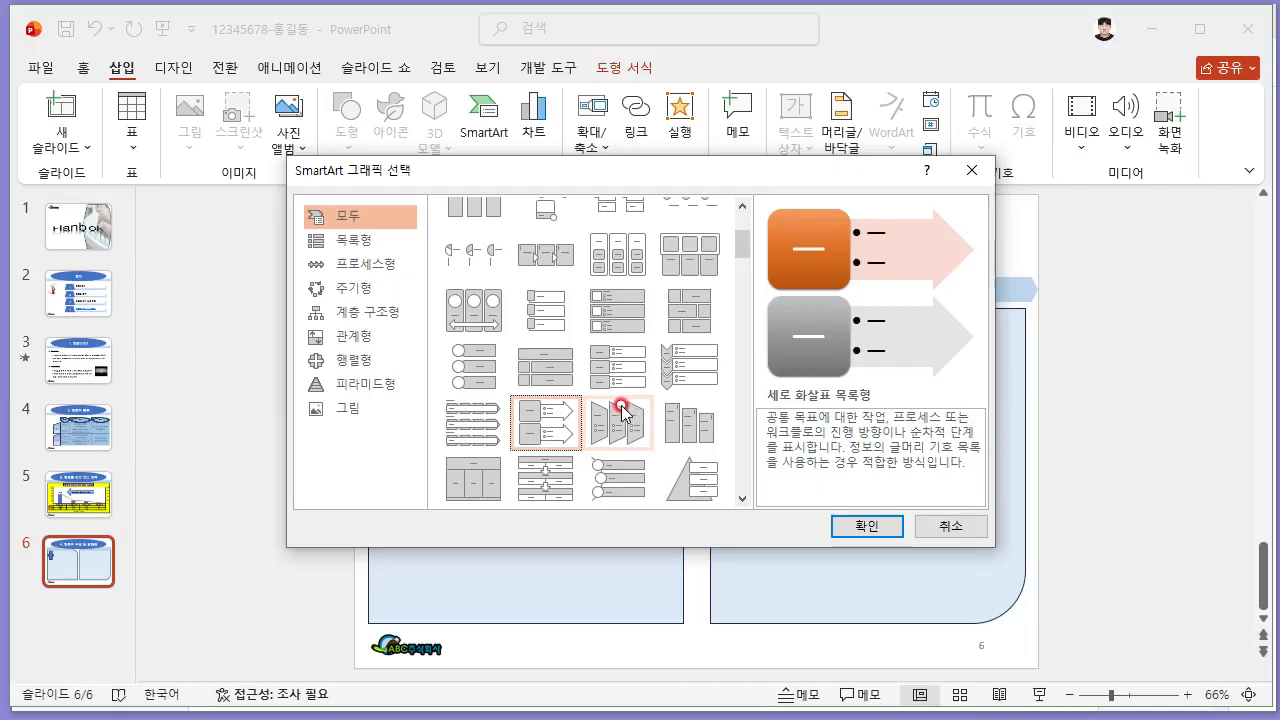
{"action": "scroll", "coordinate": [614, 406], "scroll_direction": "up", "scroll_amount": 3}
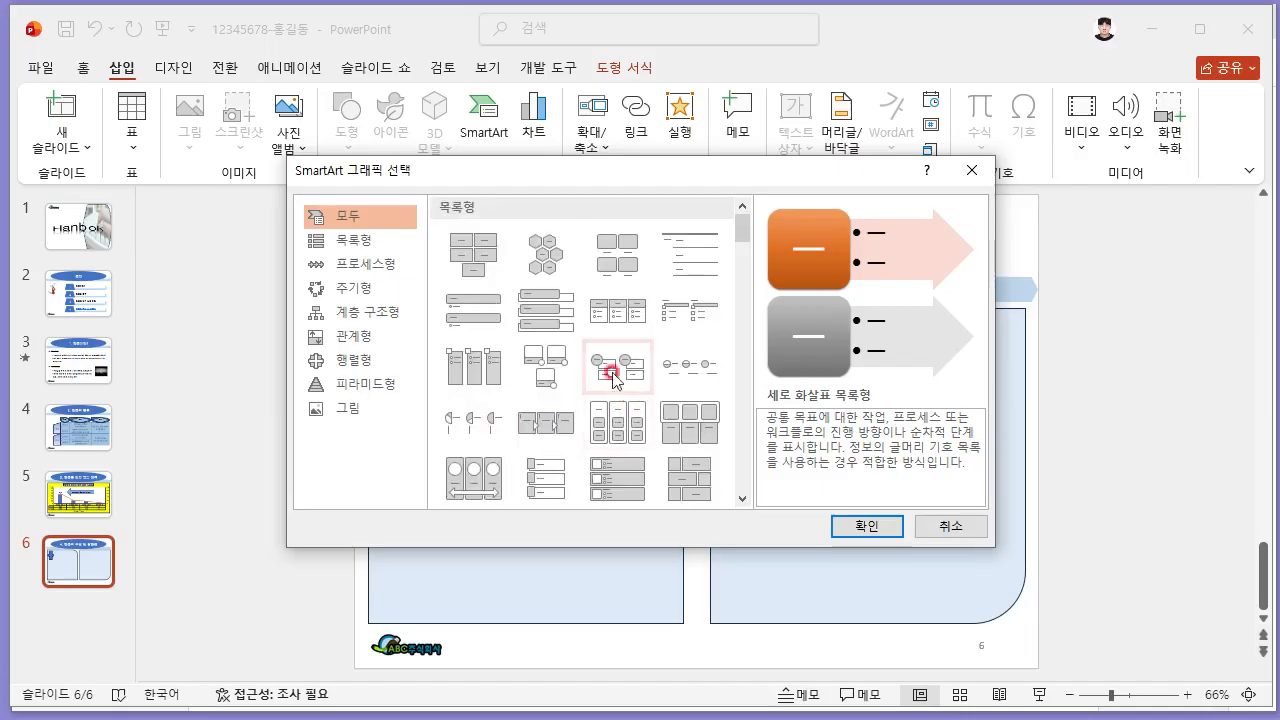
{"action": "scroll", "coordinate": [566, 366], "scroll_direction": "down", "scroll_amount": 3}
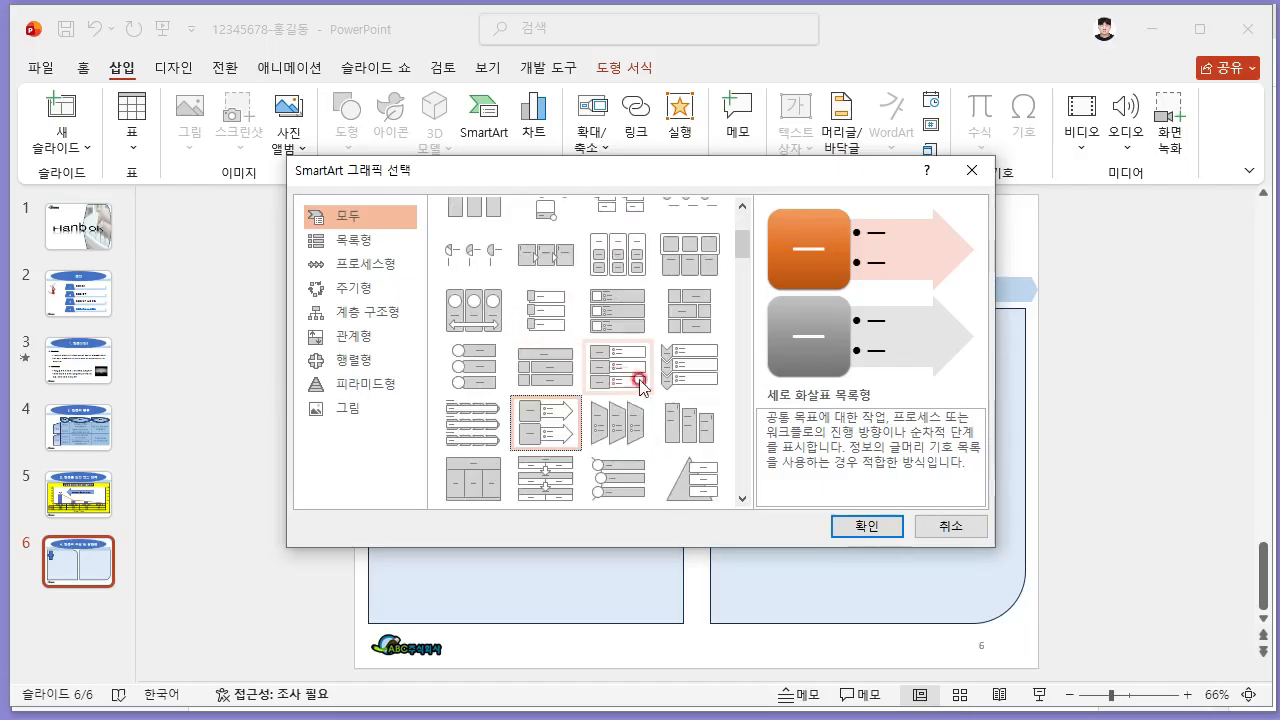
{"action": "left_click", "coordinate": [345, 360]}
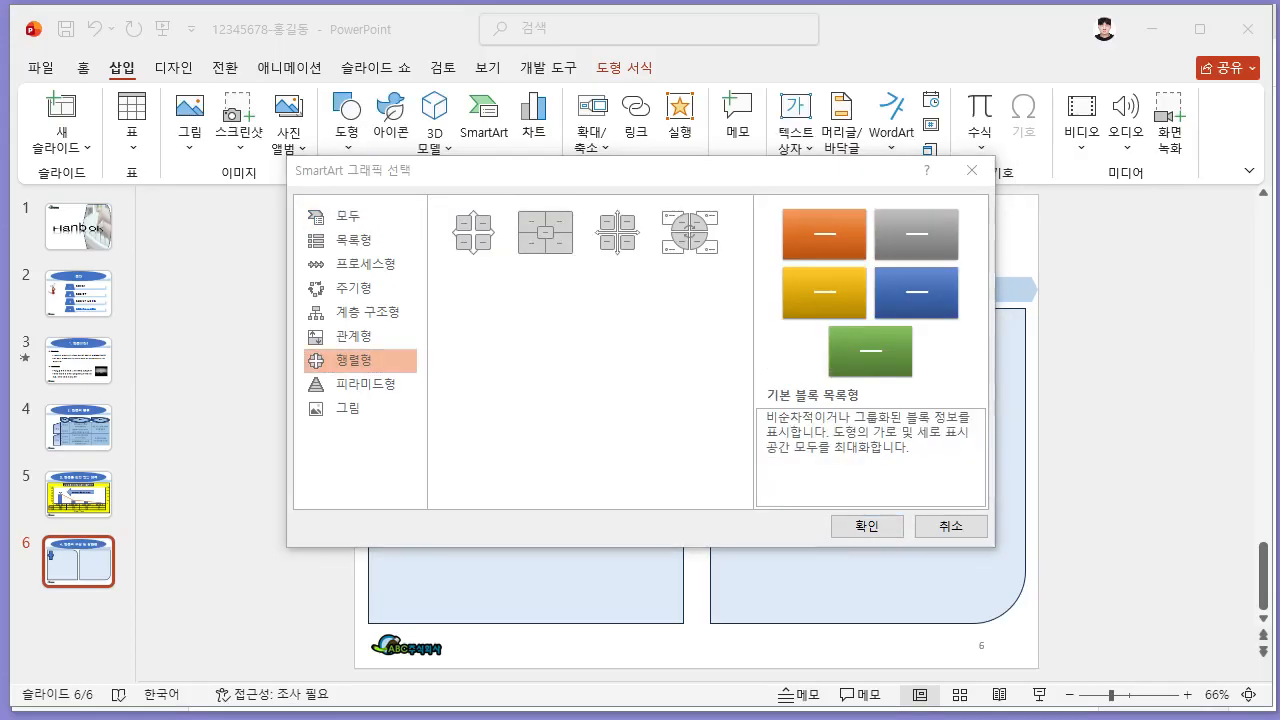
{"action": "left_click", "coordinate": [545, 233]}
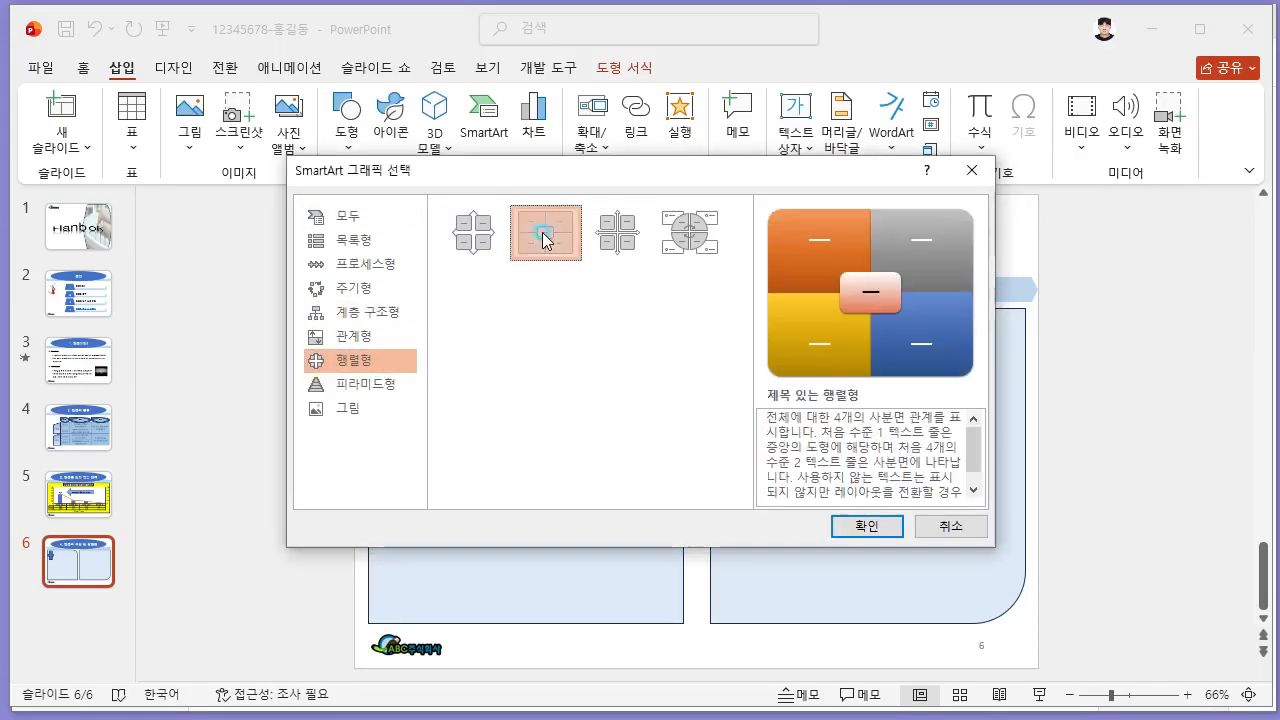
{"action": "left_click", "coordinate": [866, 526]}
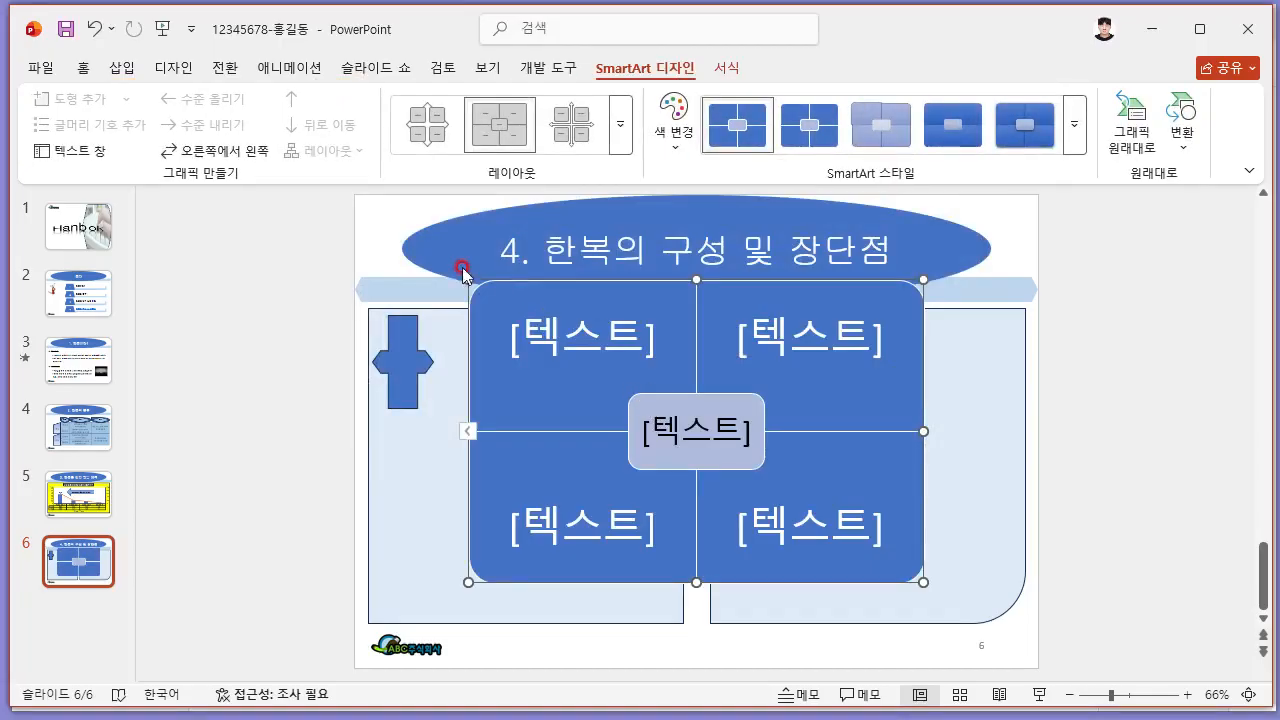
- Enter 전통 as the matrix's centre title and 바지/치마 in its first quadrant, following the exam PDF
{"action": "left_click", "coordinate": [468, 437]}
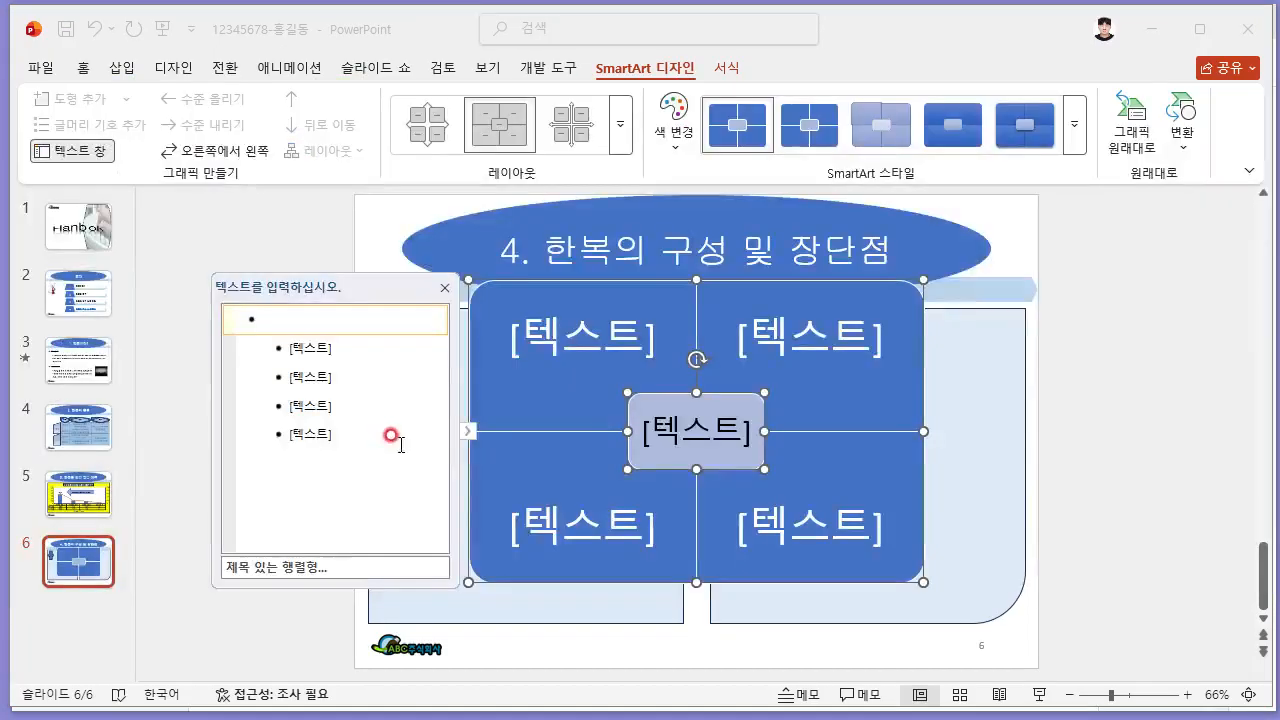
{"action": "key", "text": "alt+Tab"}
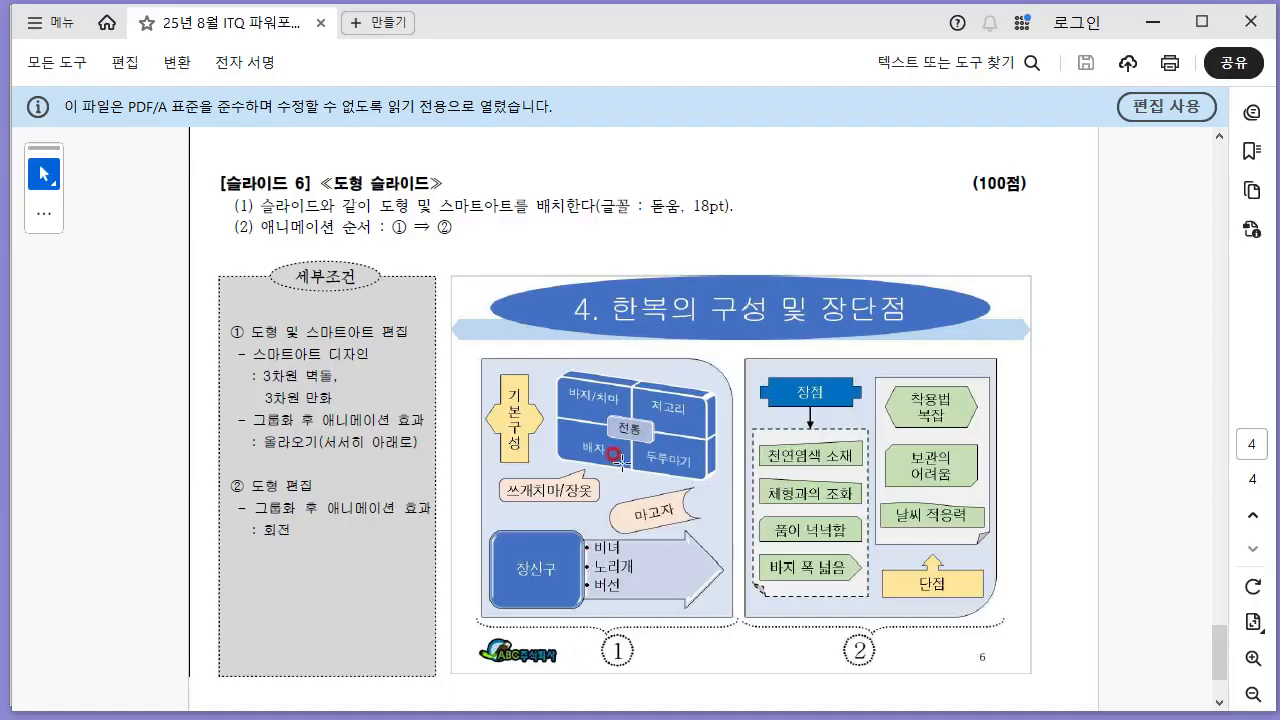
{"action": "key", "text": "alt+Tab"}
{"action": "key", "text": "alt+Tab"}
{"action": "type", "text": "전ㅌ"}
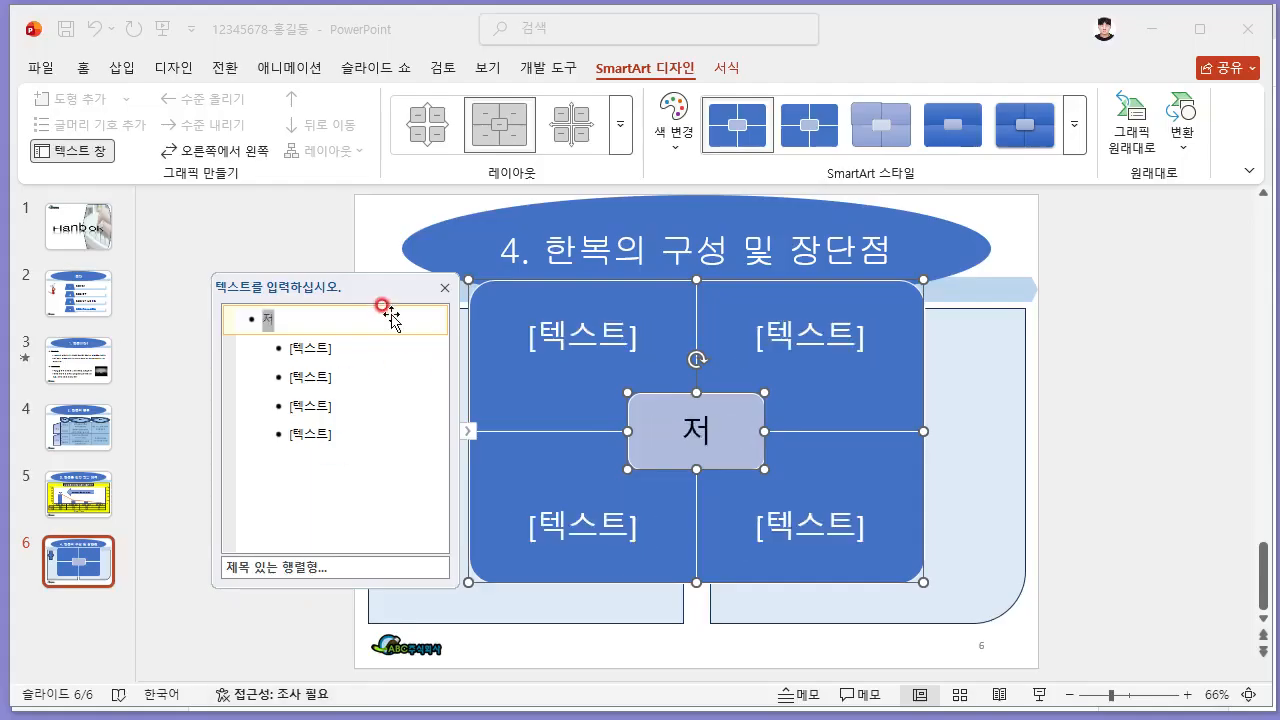
{"action": "key", "text": "alt+Tab"}
{"action": "key", "text": "alt+Tab"}
{"action": "key", "text": "Down"}
{"action": "type", "text": "바지/ㅊㅣ마"}
- Fill the remaining matrix quadrants with 저고리, 배자 and 두루마기 in the exam PDF's order
{"action": "key", "text": "alt+Tab"}
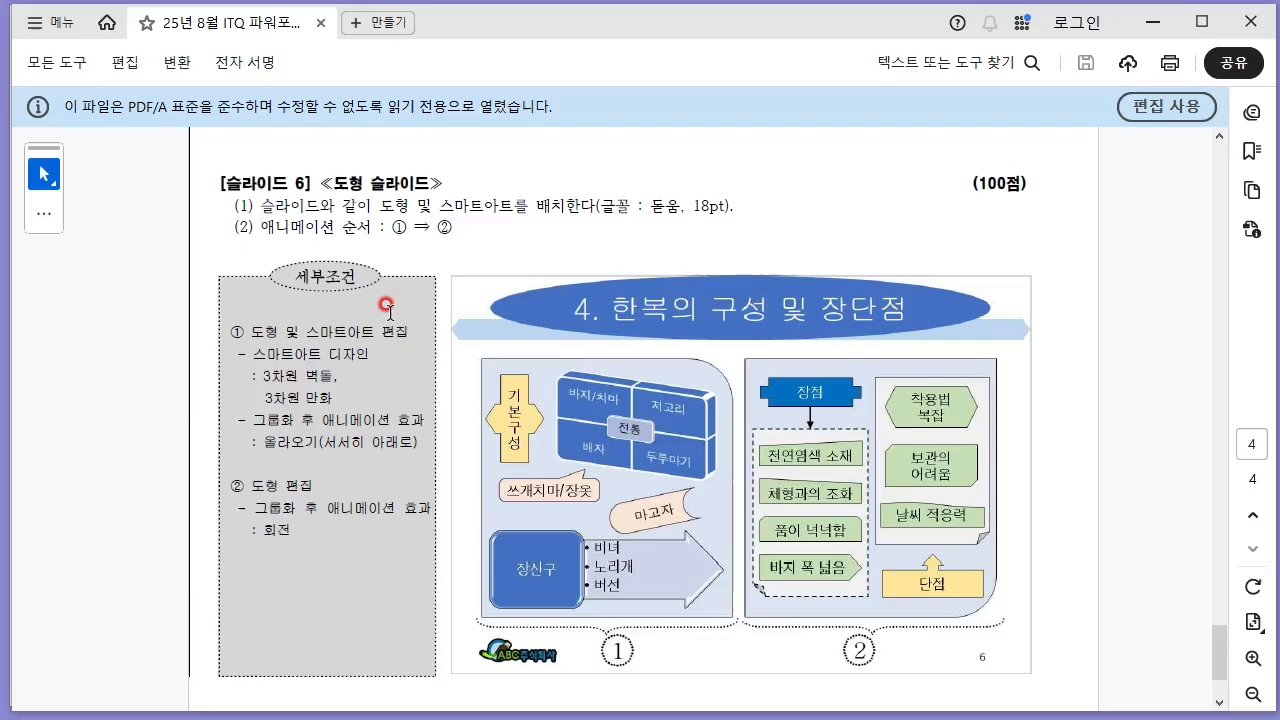
{"action": "key", "text": "alt+Tab"}
{"action": "key", "text": "Down"}
{"action": "type", "text": "저고리"}
{"action": "key", "text": "Down"}
{"action": "key", "text": "alt+Tab"}
{"action": "key", "text": "alt+Tab"}
{"action": "type", "text": "배자"}
{"action": "key", "text": "Down"}
{"action": "key", "text": "alt+Tab"}
{"action": "key", "text": "alt+Tab"}
{"action": "type", "text": "두루마기"}
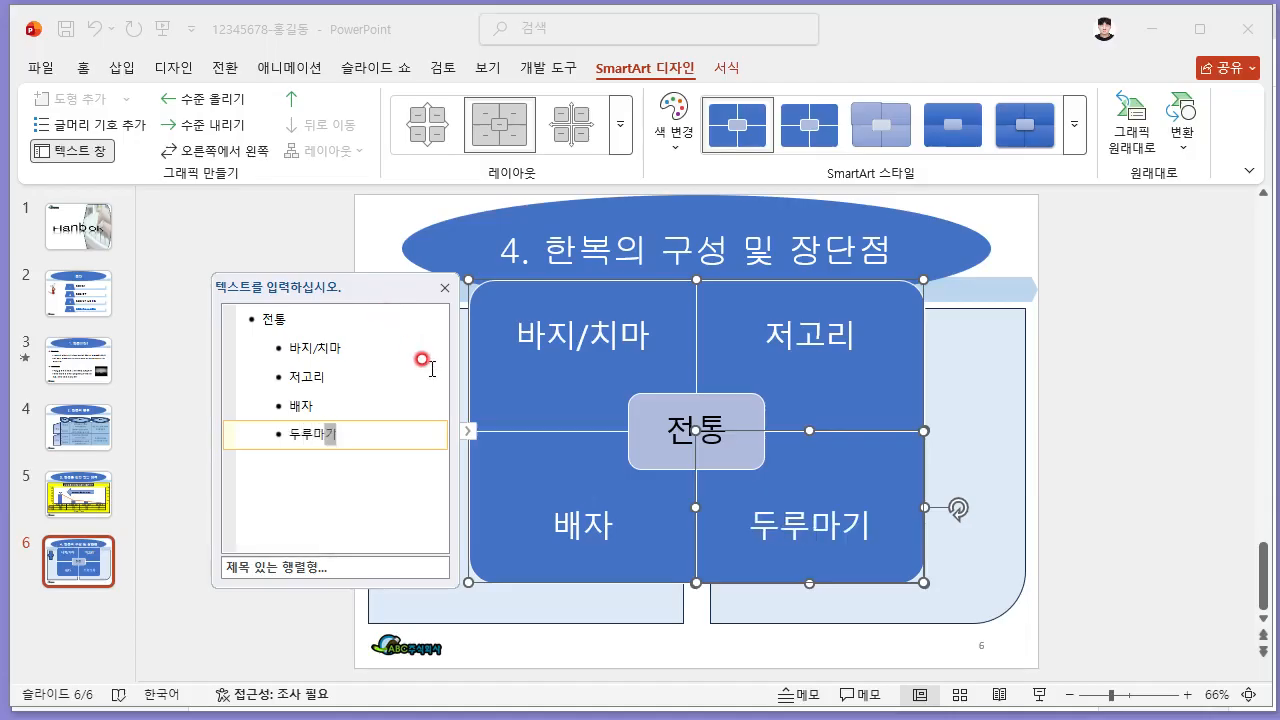
- Shrink the matrix SmartArt into the upper part of the left panel and apply the 3차원 벽돌 (3-D brick) style
{"action": "left_click", "coordinate": [240, 243]}
{"action": "left_click", "coordinate": [528, 300]}
{"action": "left_click_drag", "start_coordinate": [468, 281], "coordinate": [531, 303]}
{"action": "key", "text": "alt+Tab"}
{"action": "left_click_drag", "start_coordinate": [279, 371], "coordinate": [337, 376]}
{"action": "key", "text": "alt+Tab"}
{"action": "left_click", "coordinate": [743, 137]}
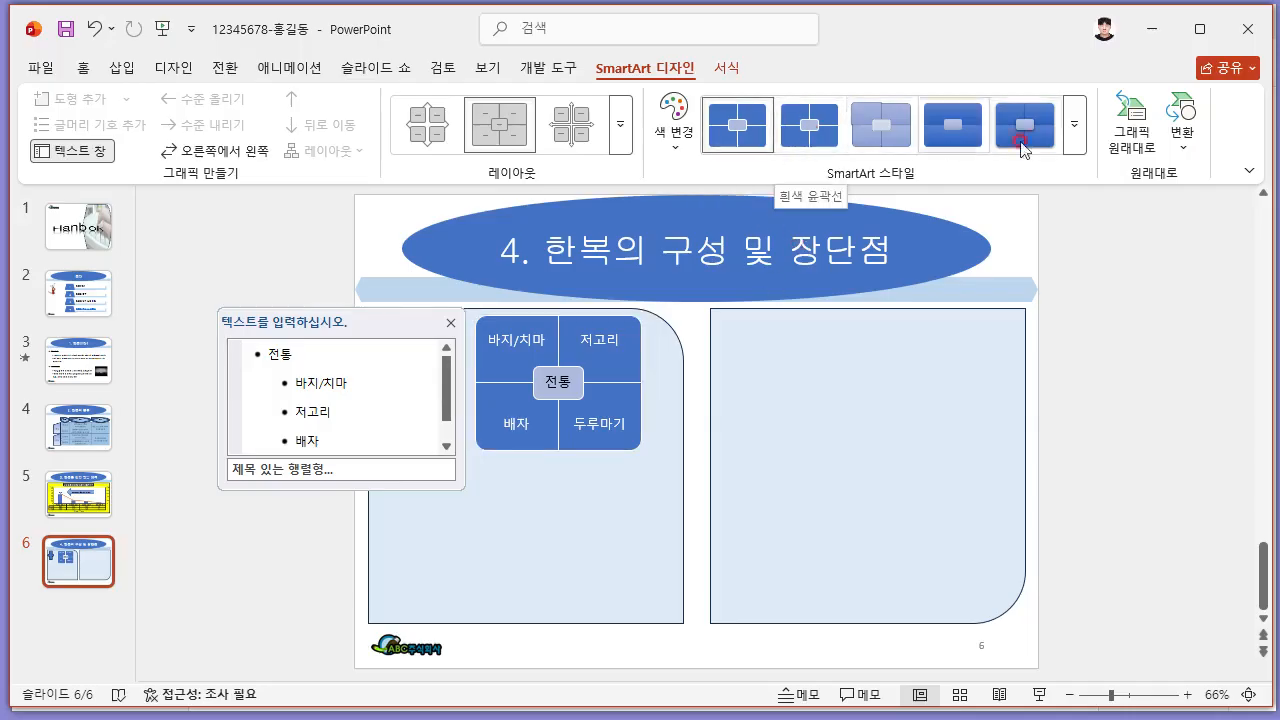
{"action": "left_click", "coordinate": [1074, 124]}
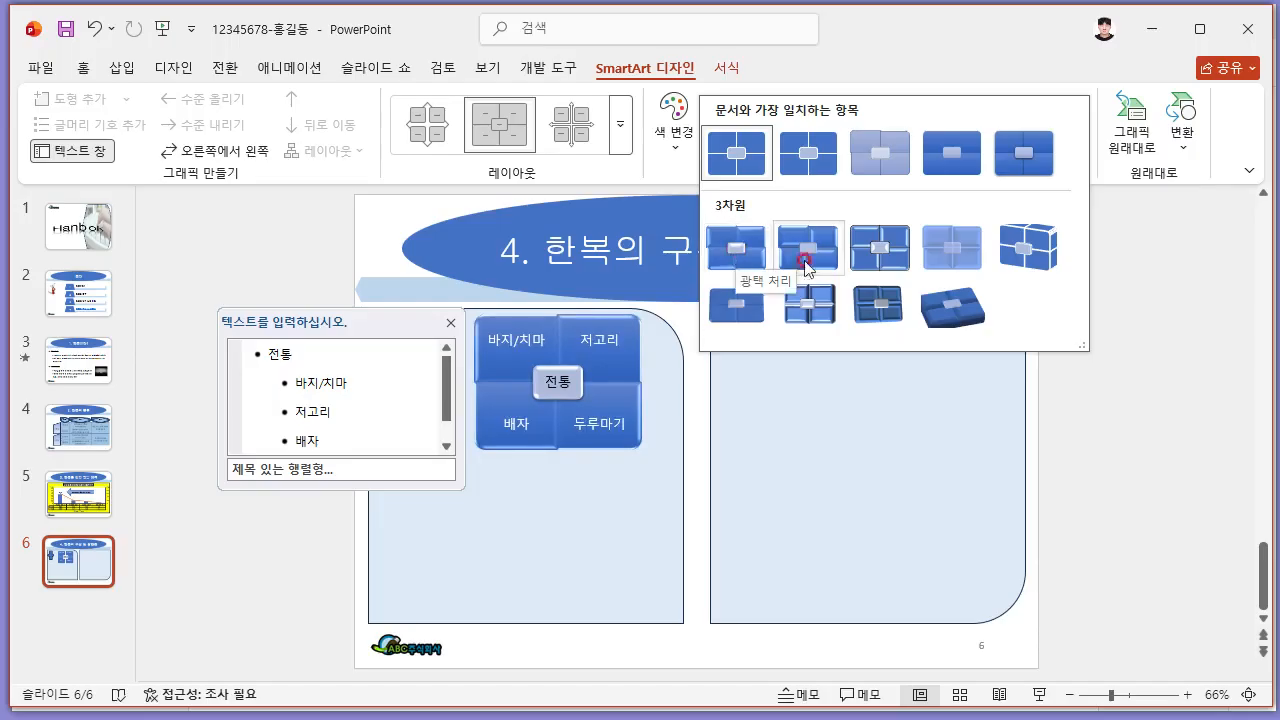
{"action": "left_click", "coordinate": [1028, 262]}
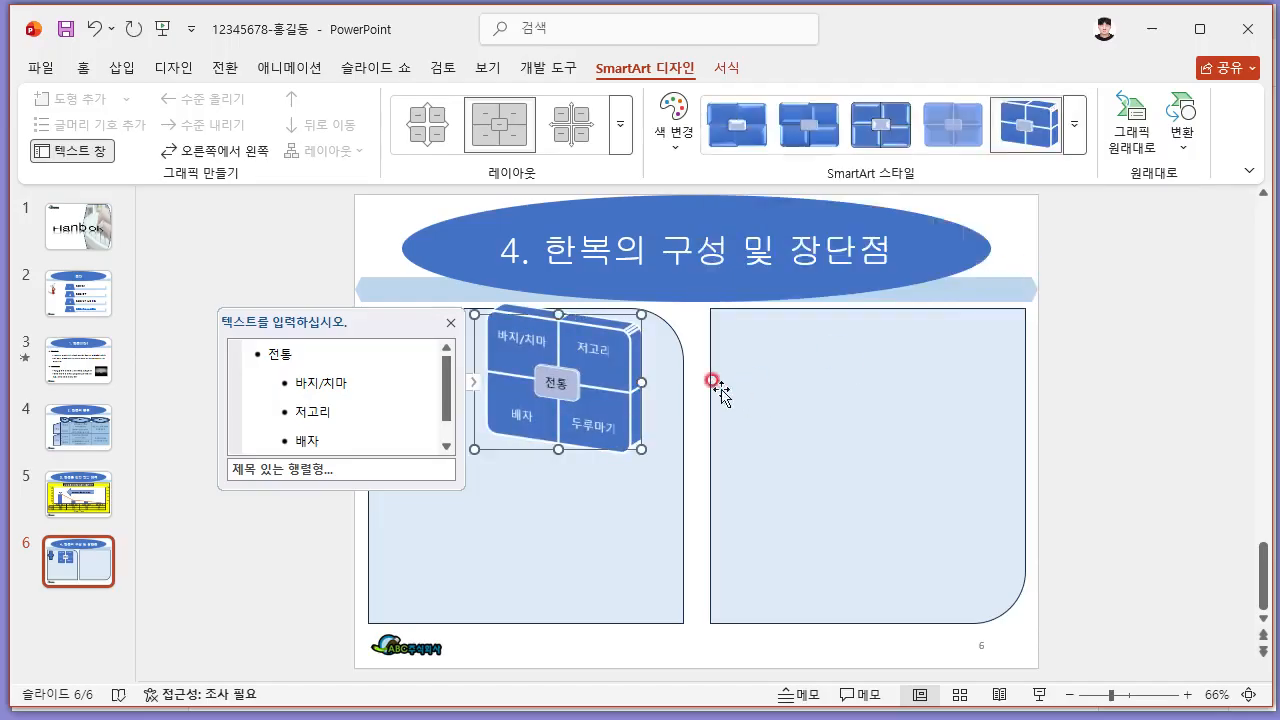
- Resize and reposition the brick-style matrix beside the arrow callout in the left panel to match the exam PDF
{"action": "left_click_drag", "start_coordinate": [471, 318], "coordinate": [521, 360]}
{"action": "left_click_drag", "start_coordinate": [613, 372], "coordinate": [588, 335]}
{"action": "key", "text": "ctrl+z"}
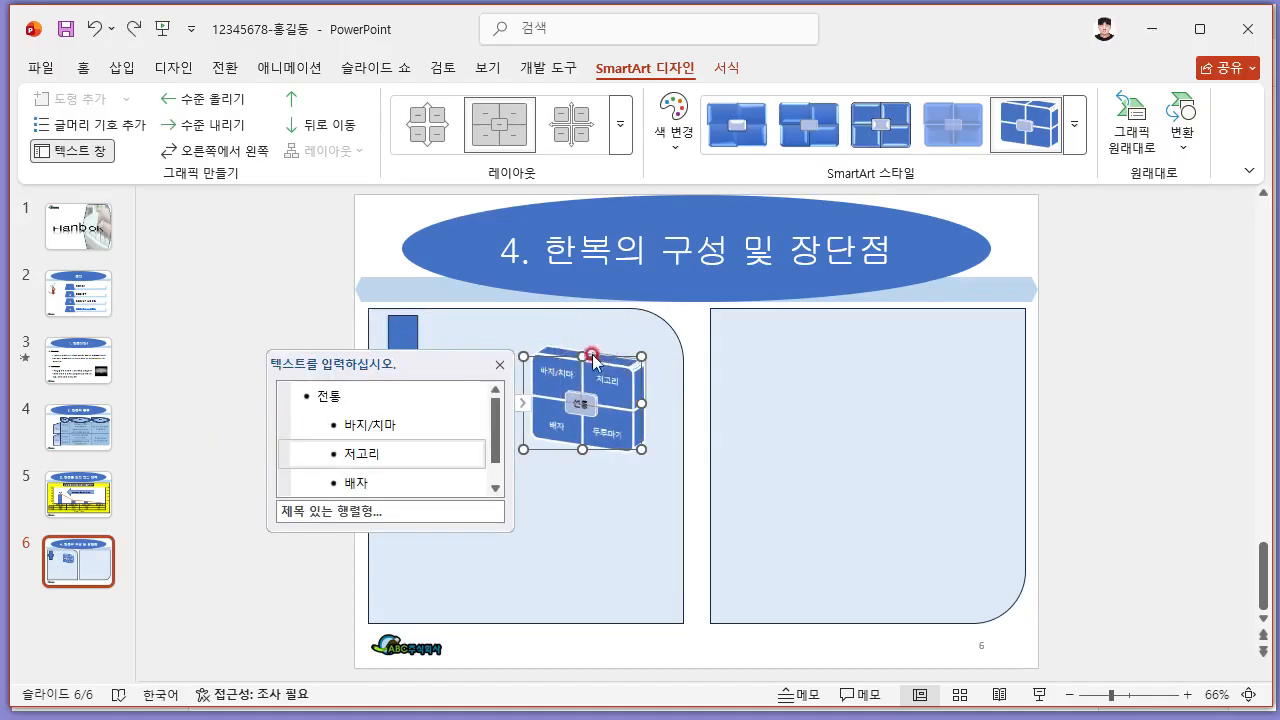
{"action": "left_click", "coordinate": [523, 413]}
{"action": "left_click", "coordinate": [519, 406]}
{"action": "left_click_drag", "start_coordinate": [536, 358], "coordinate": [464, 329]}
{"action": "key", "text": "alt+Tab"}
{"action": "key", "text": "alt+Tab"}
{"action": "left_click_drag", "start_coordinate": [561, 421], "coordinate": [689, 451]}
{"action": "key", "text": "alt+Tab"}
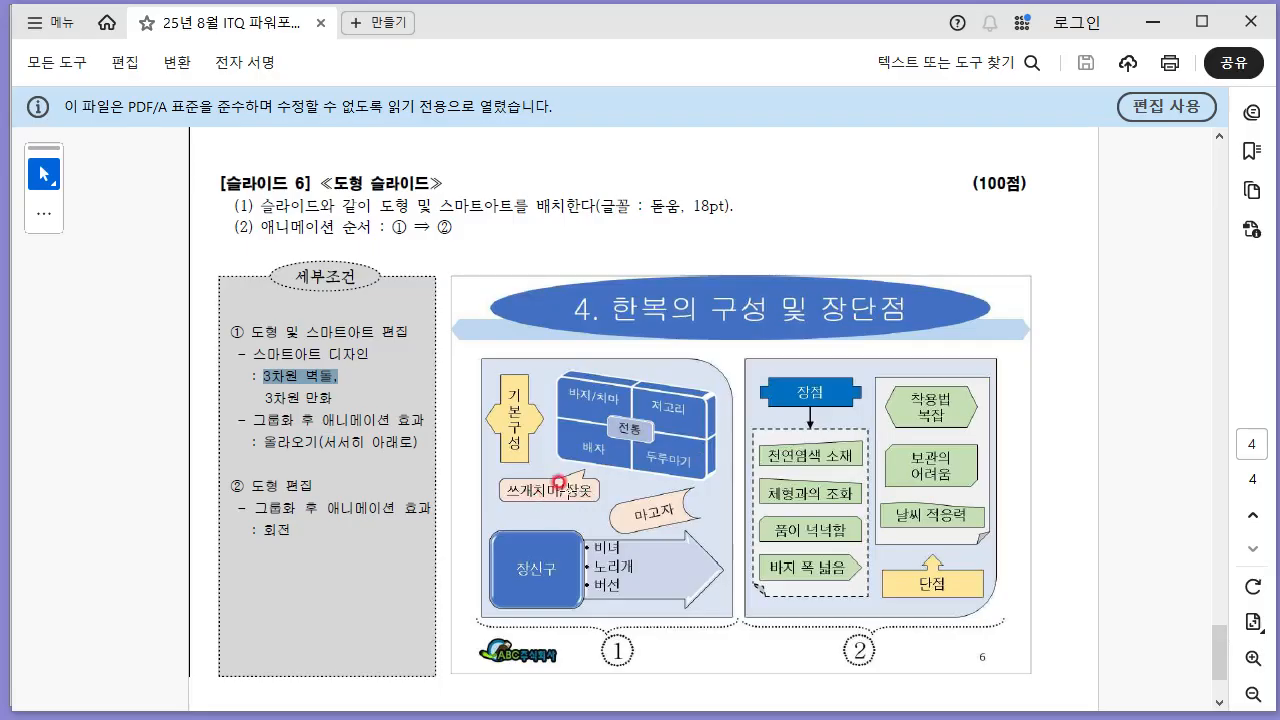
- Switch from the exam PDF to PowerPoint and insert a 세로 화살표 목록형 (Vertical Arrow List) SmartArt on slide 6
{"action": "left_click_drag", "start_coordinate": [671, 488], "coordinate": [686, 488]}
{"action": "mouse_move", "coordinate": [520, 497]}
{"action": "left_mouse_down"}
{"action": "mouse_move", "coordinate": [592, 497]}
{"action": "mouse_move", "coordinate": [666, 521]}
{"action": "left_mouse_up"}
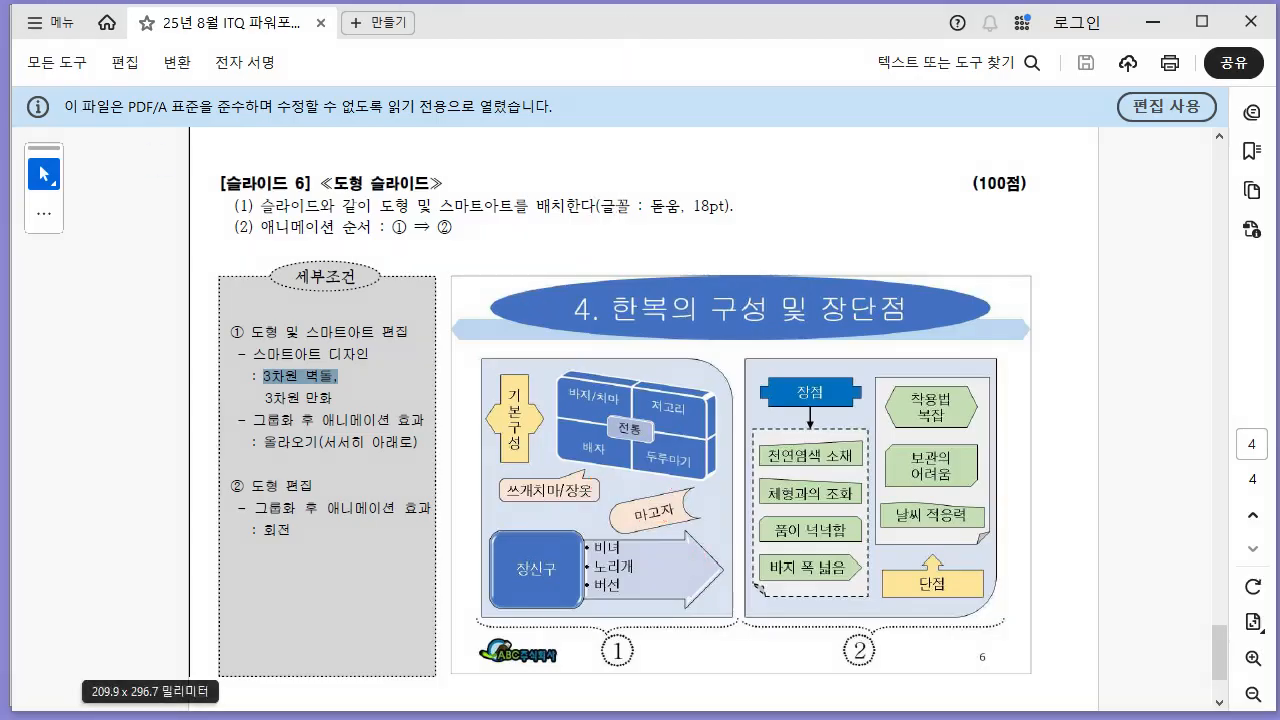
{"action": "left_click", "coordinate": [394, 716]}
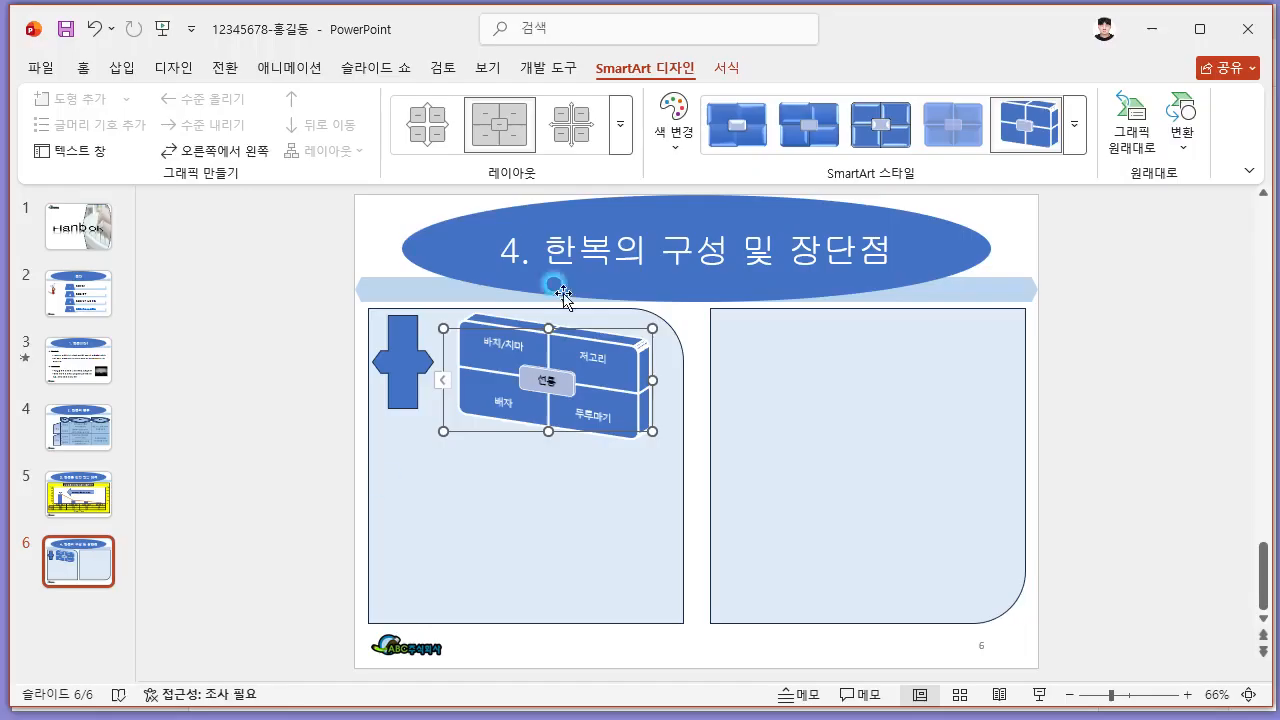
{"action": "left_click", "coordinate": [122, 67]}
{"action": "left_click", "coordinate": [478, 132]}
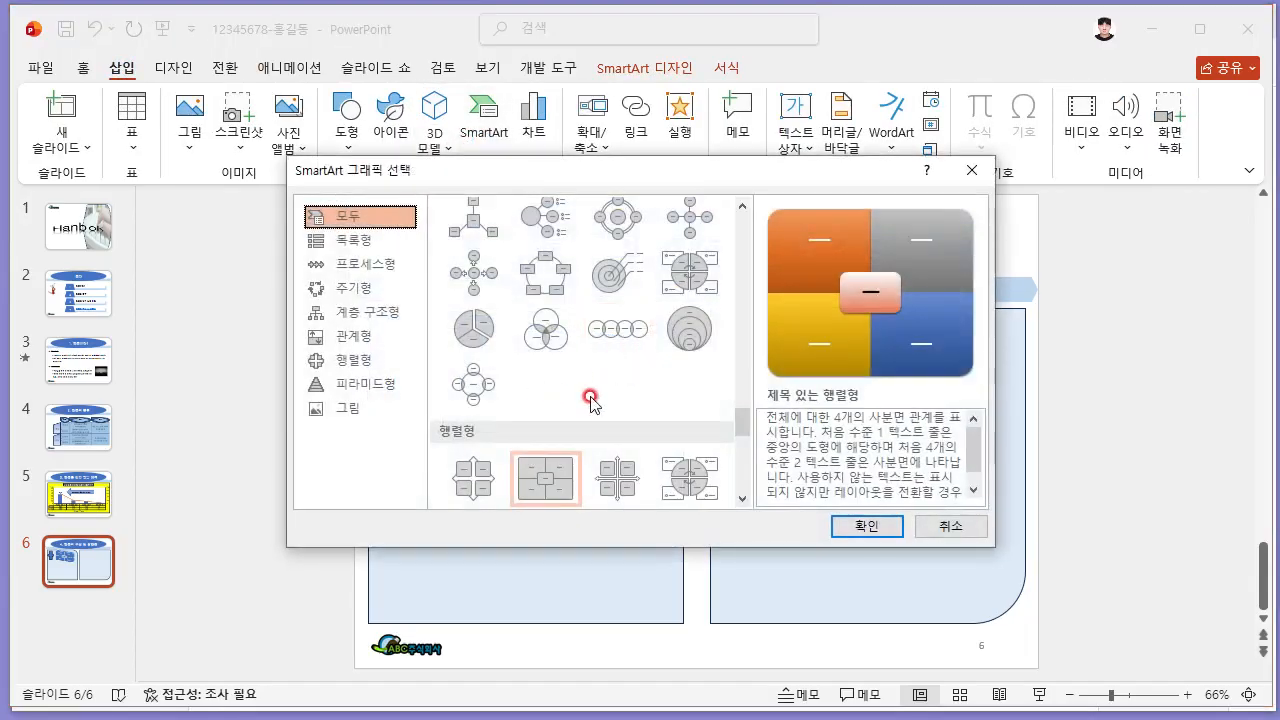
{"action": "scroll", "coordinate": [590, 380], "scroll_direction": "up", "scroll_amount": 10}
{"action": "scroll", "coordinate": [590, 393], "scroll_direction": "up", "scroll_amount": 10}
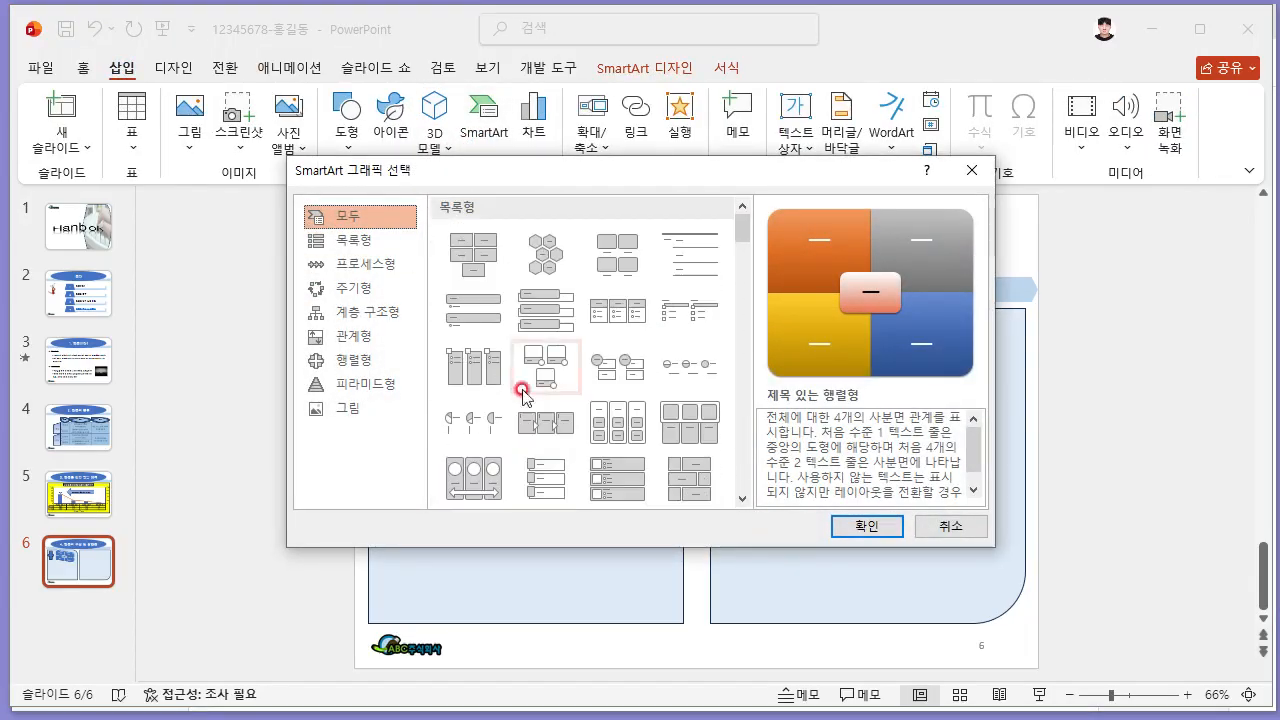
{"action": "scroll", "coordinate": [634, 380], "scroll_direction": "down", "scroll_amount": 3}
{"action": "left_click", "coordinate": [567, 256]}
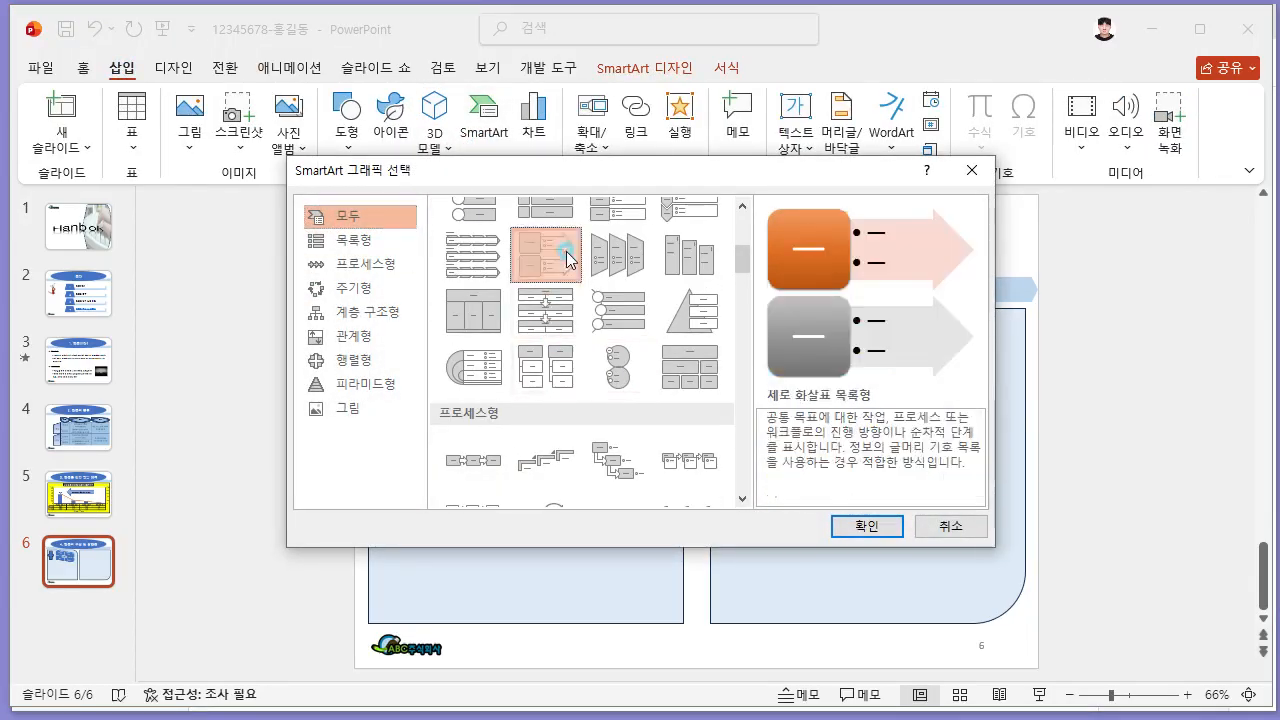
{"action": "left_click", "coordinate": [840, 525]}
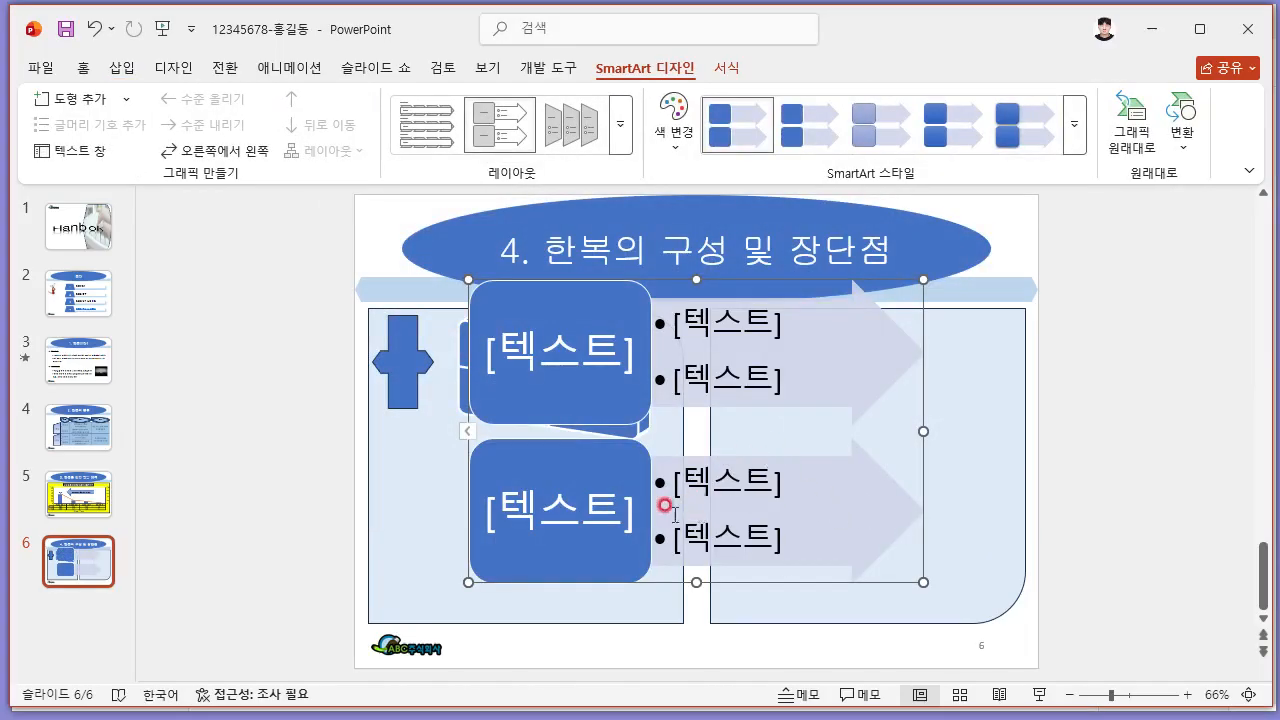
- Remove one placeholder bullet from the arrow list's lower arrow and undo the mistaken deletion on the upper arrow
{"action": "left_click", "coordinate": [620, 458]}
{"action": "left_click", "coordinate": [777, 454]}
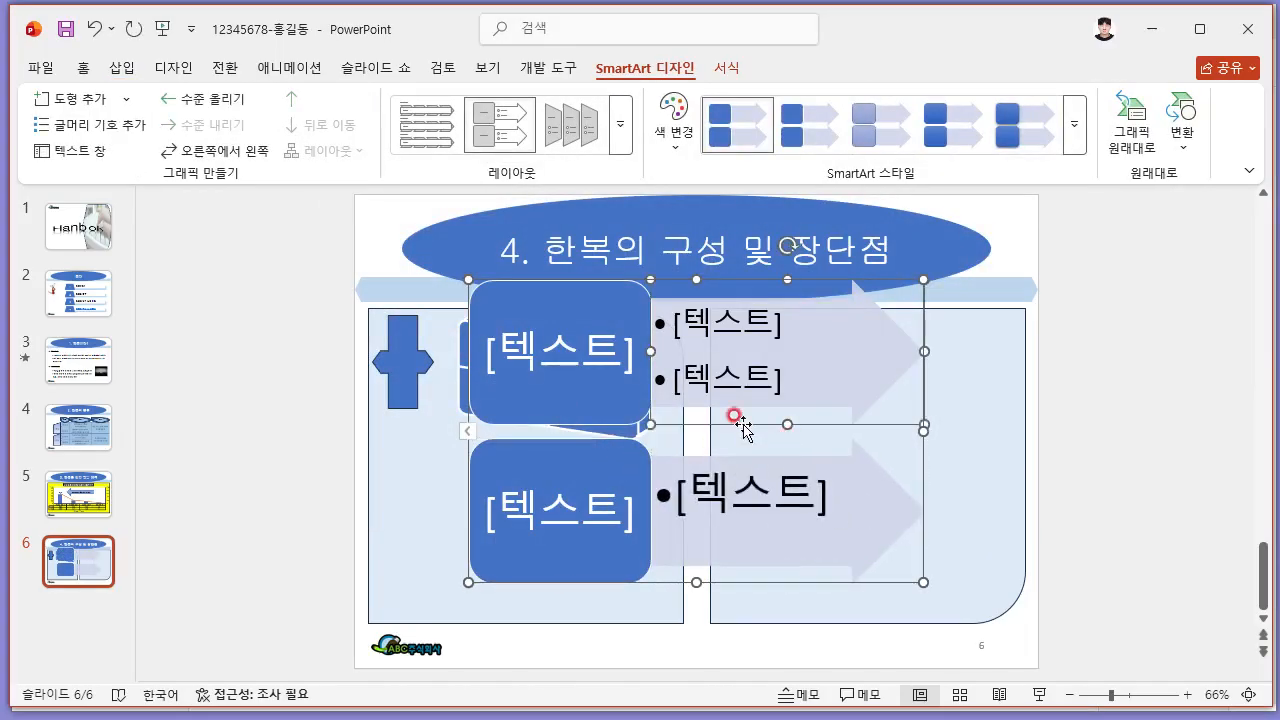
{"action": "key", "text": "Delete"}
{"action": "key", "text": "ctrl+z"}
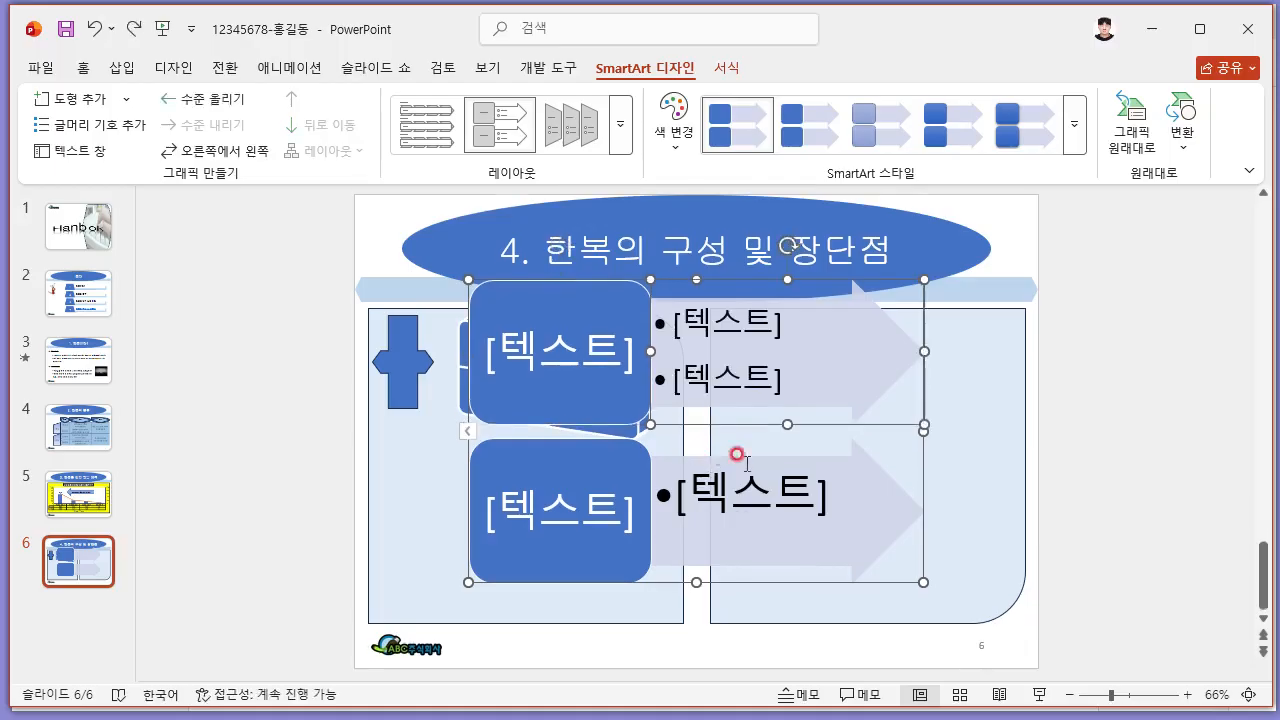